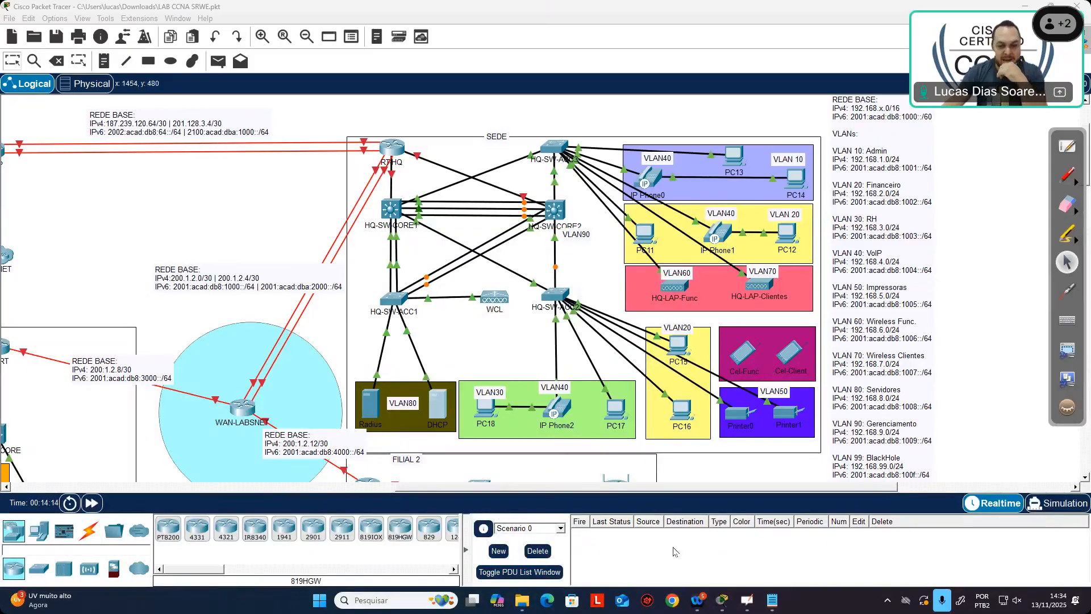
# Step: Open the HQ-NETWORK checklist notes, review items 1 to 3, and move the notes window clear of the upper topology
pyautogui.click(772, 599)
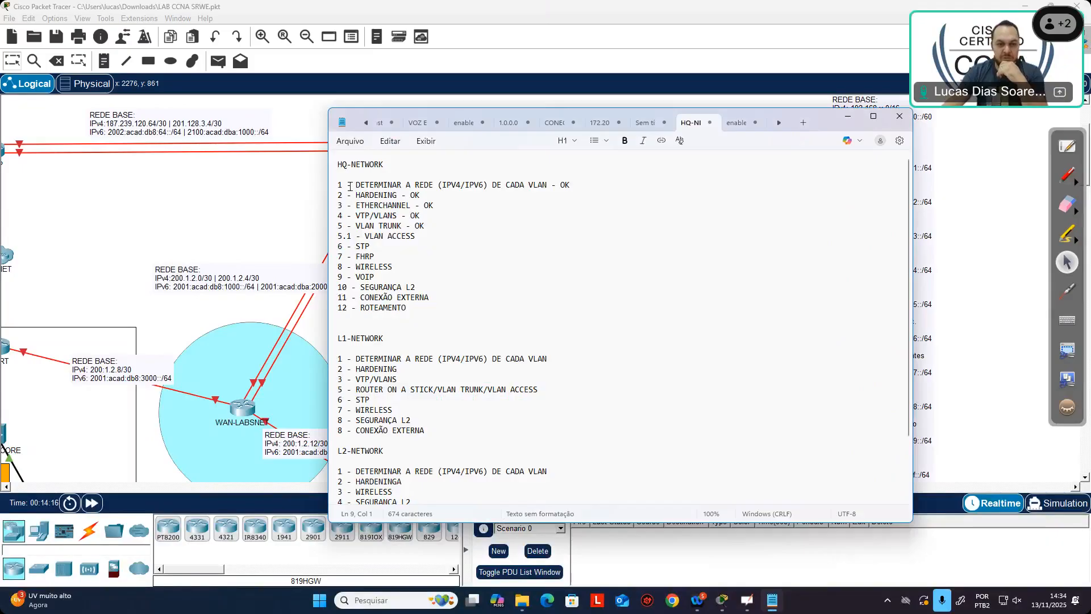
pyautogui.click(333, 191)
pyautogui.click(545, 196)
pyautogui.moveTo(565, 184); pyautogui.dragTo(356, 185)
pyautogui.moveTo(420, 195); pyautogui.dragTo(357, 194)
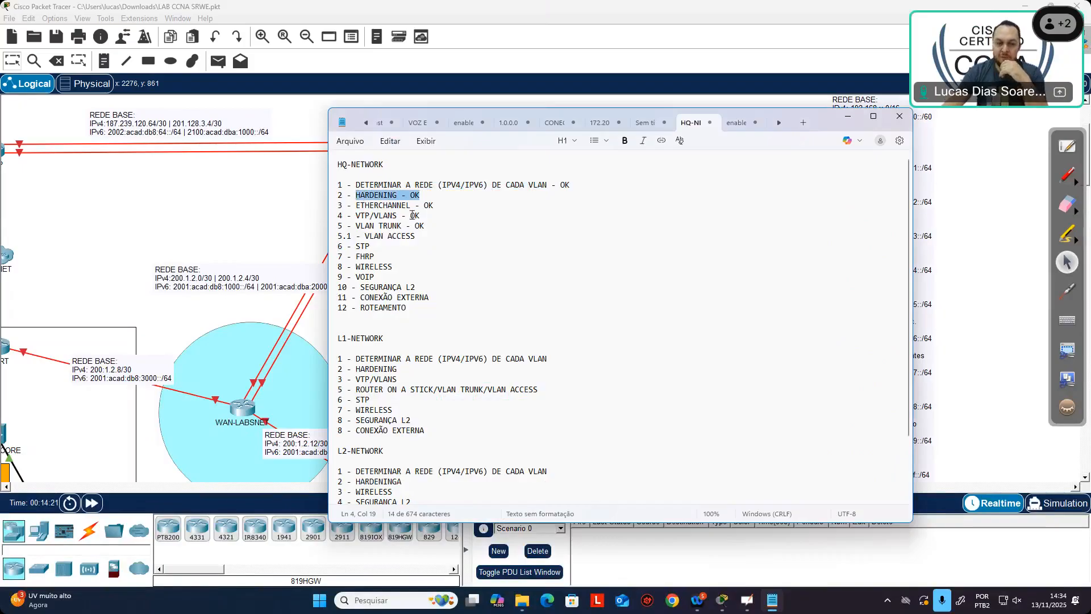
pyautogui.moveTo(435, 205); pyautogui.dragTo(356, 205)
pyautogui.moveTo(825, 122); pyautogui.dragTo(724, 364)
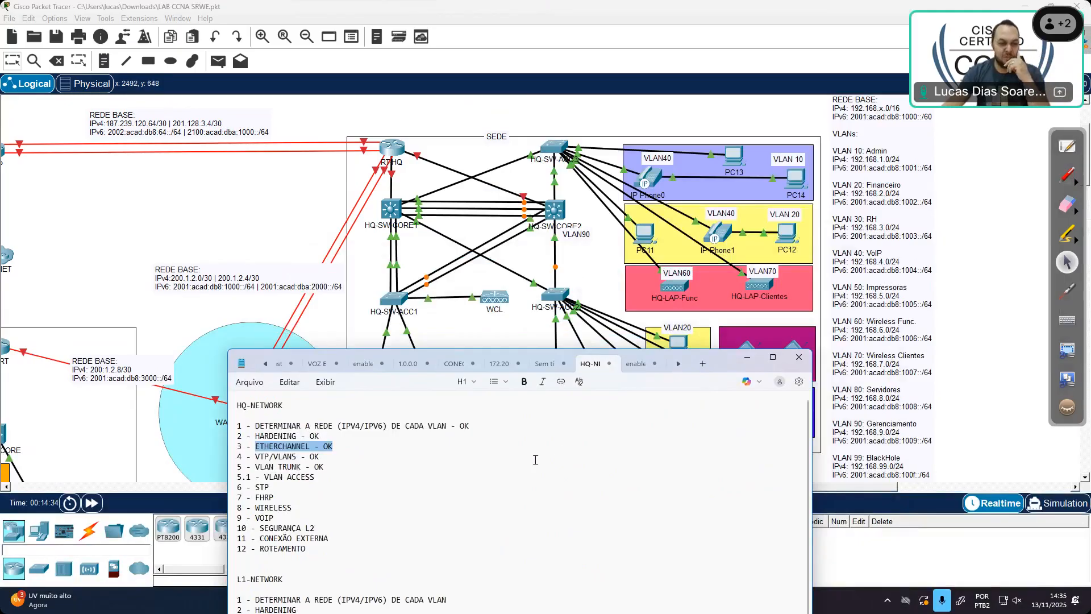
# Step: Review the VTP/VLANS, VLAN TRUNK and VLAN ACCESS checklist items alongside the HQ-SW-CORE1 switch in the topology
pyautogui.moveTo(319, 456); pyautogui.dragTo(255, 454)
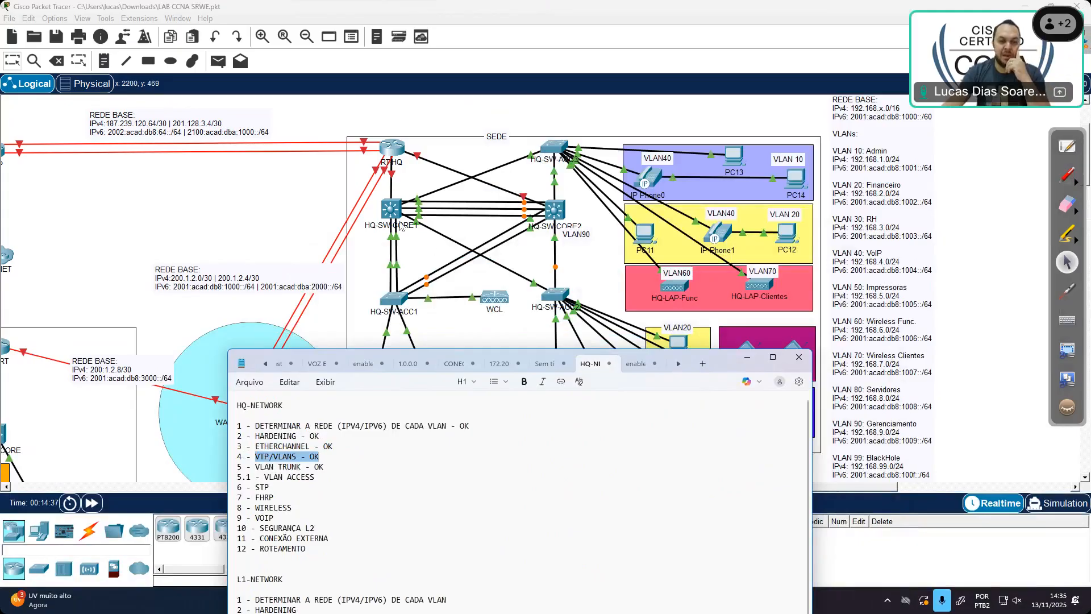
pyautogui.moveTo(387, 209); pyautogui.dragTo(389, 211)
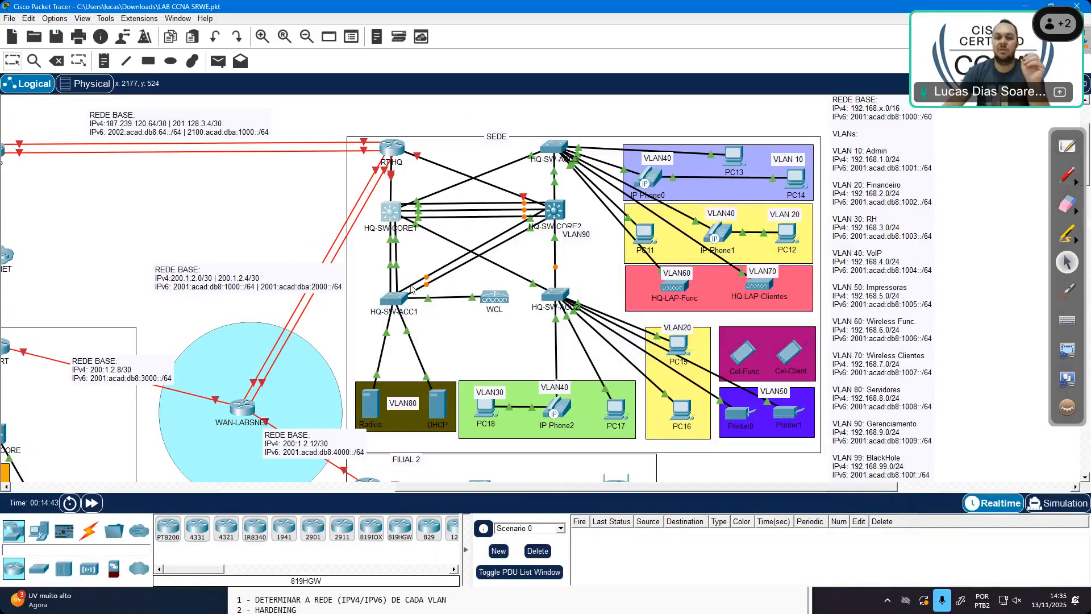
pyautogui.click(438, 609)
pyautogui.moveTo(337, 474); pyautogui.dragTo(254, 467)
pyautogui.click(239, 466)
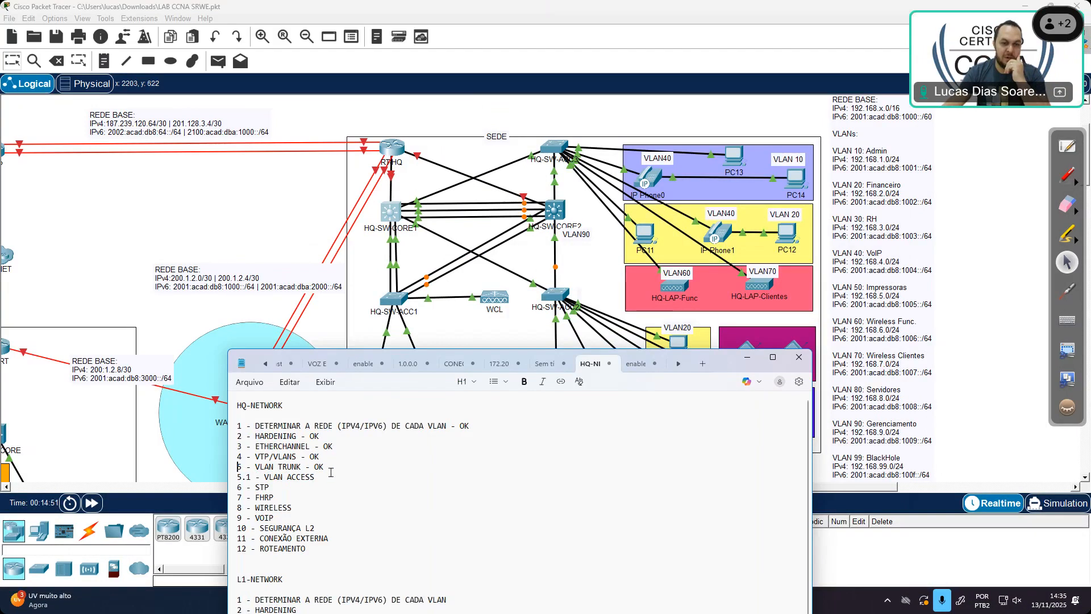
pyautogui.moveTo(330, 469); pyautogui.dragTo(237, 467)
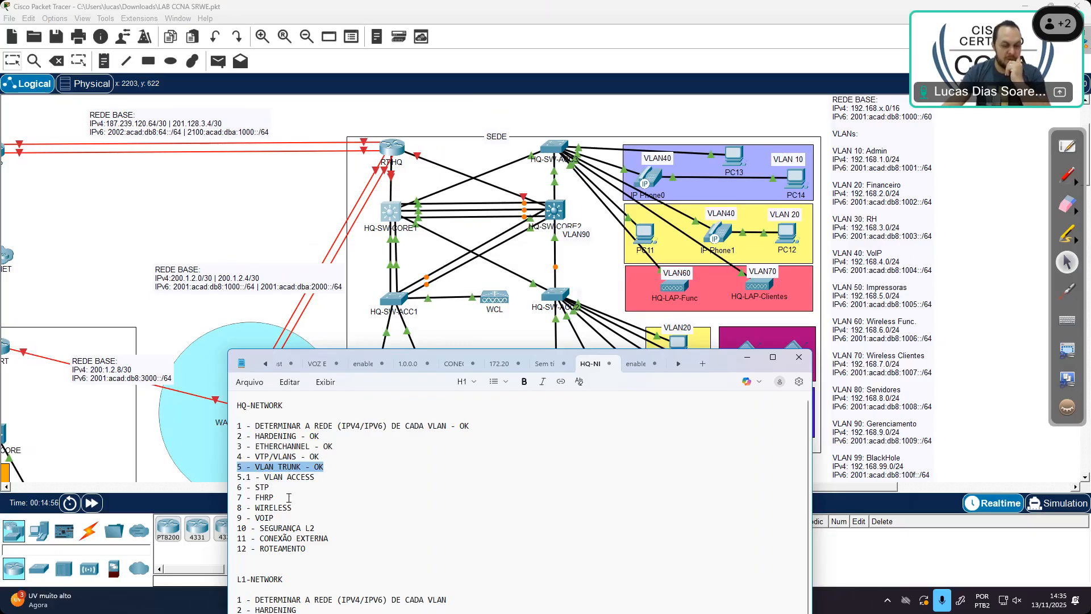
pyautogui.moveTo(322, 478); pyautogui.dragTo(240, 477)
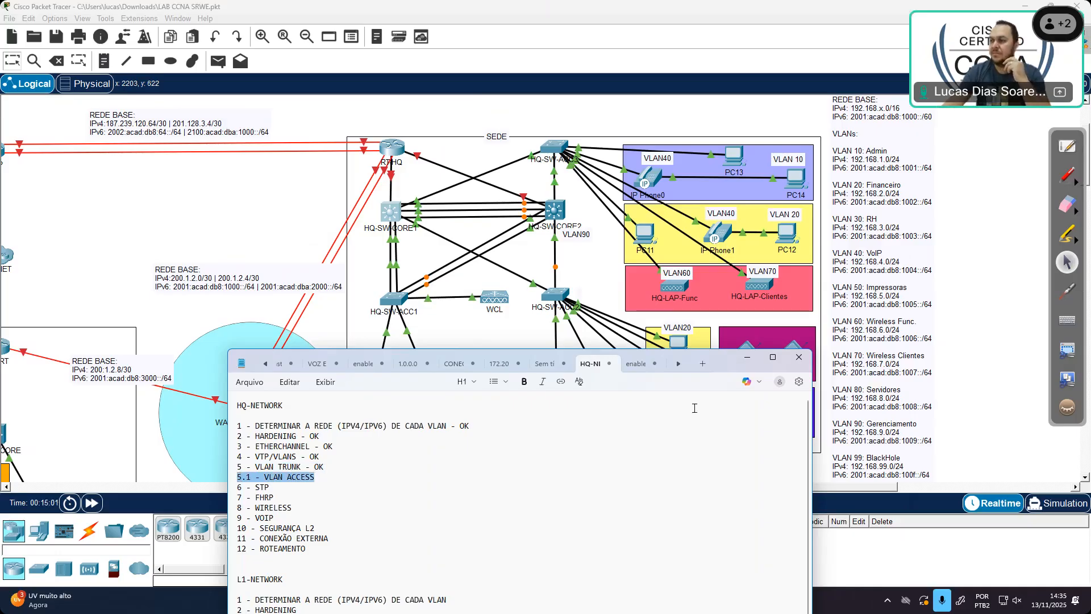
# Step: Move the STP item below the FHRP item in the HQ-NETWORK checklist
pyautogui.click(278, 488)
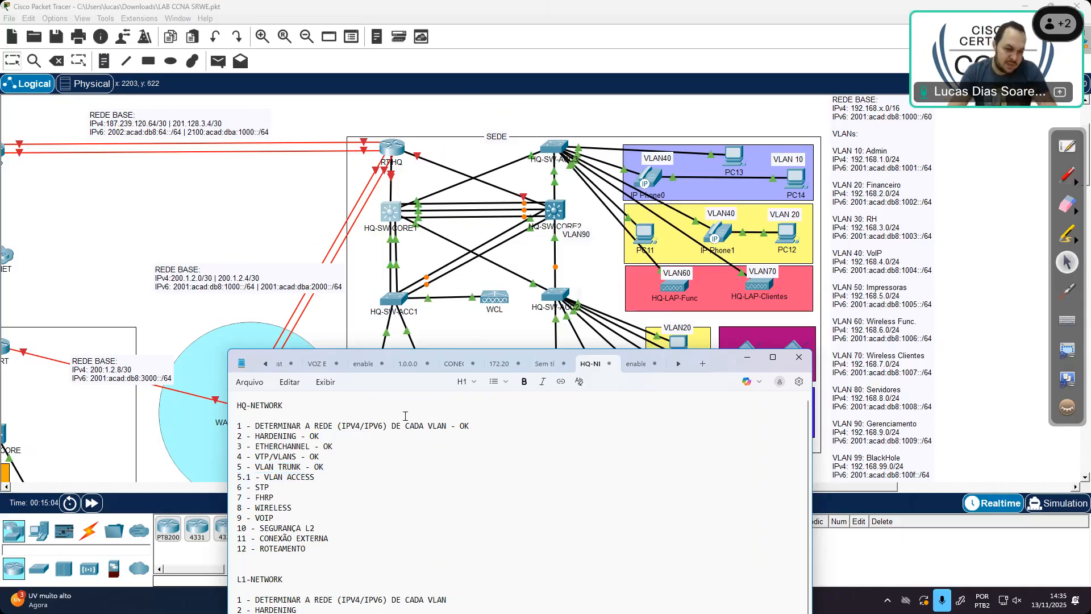
pyautogui.hotkey('shift', 'Home')
pyautogui.hotkey('ctrl', 'x')
pyautogui.press('Delete')
pyautogui.press('End')
pyautogui.press('Return')
pyautogui.hotkey('ctrl', 'v')
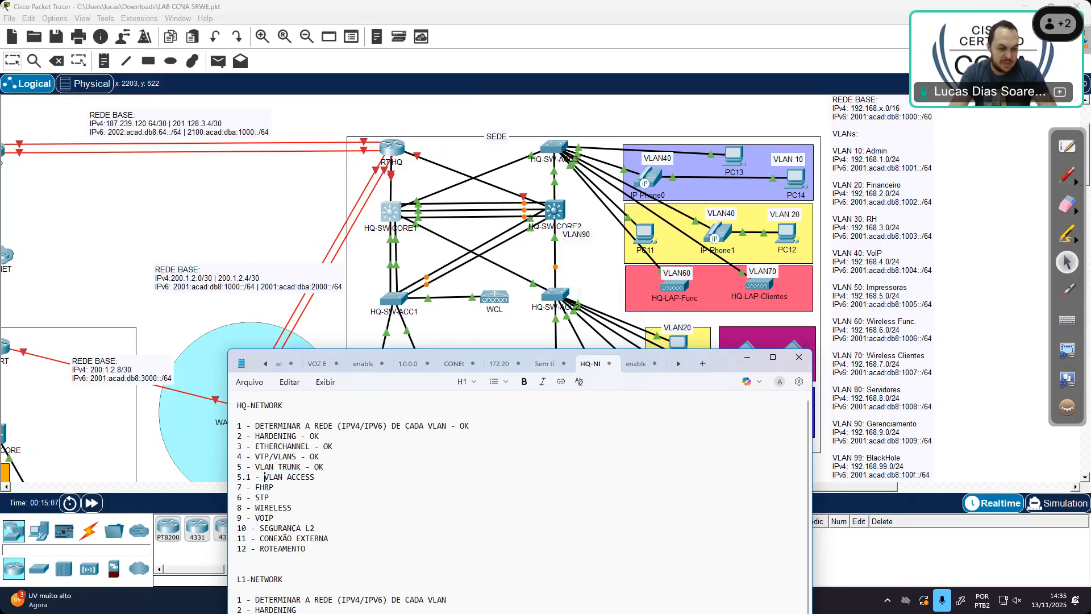
# Step: Renumber the reordered checklist items so FHRP is 6 and STP is 7
pyautogui.press('Left')
pyautogui.press('BackSpace')
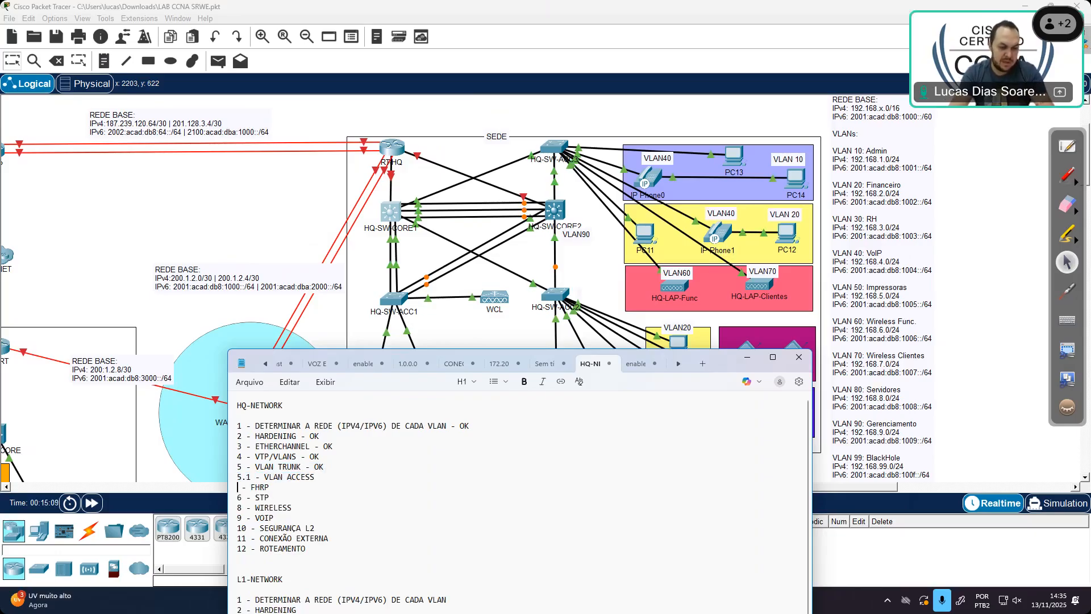
pyautogui.write('6')
pyautogui.press('Down')
pyautogui.press('BackSpace')
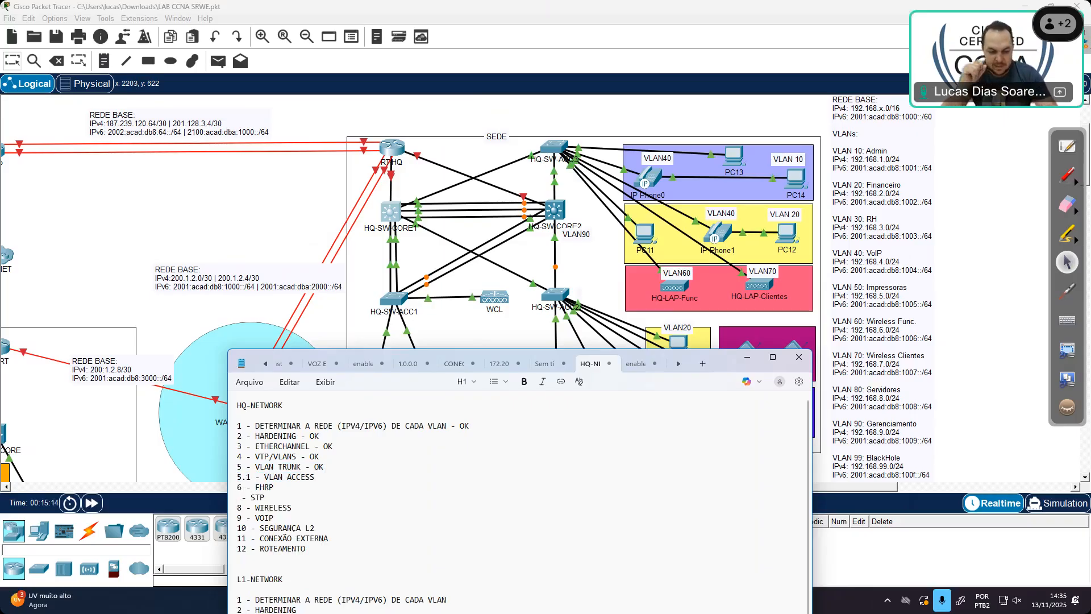
pyautogui.write('7')
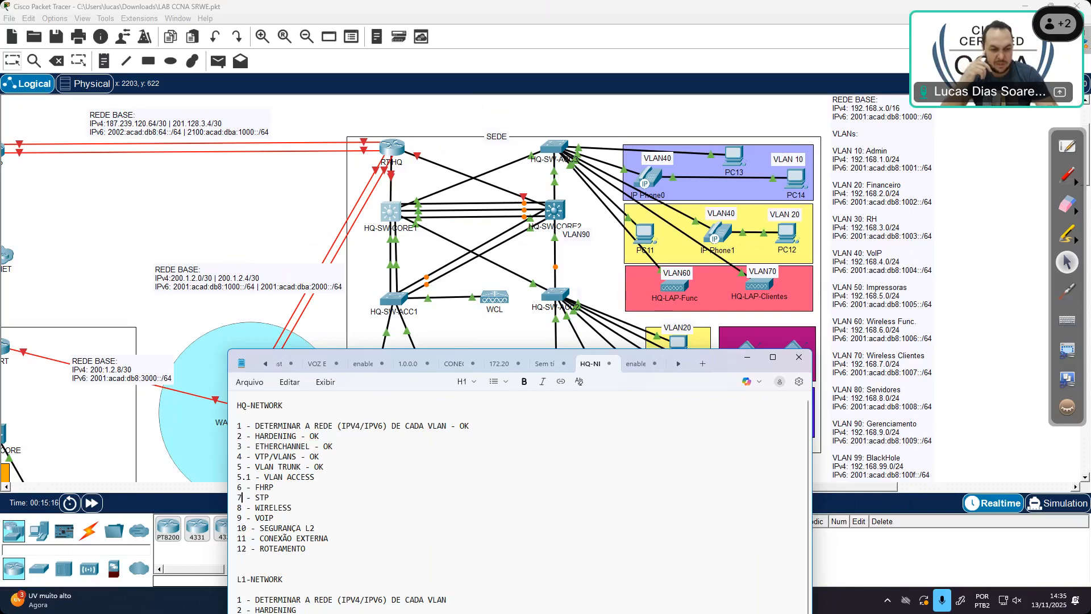
# Step: Review the FHRP and STP items in the HQ-NETWORK checklist
pyautogui.press('Up')
pyautogui.press('Right')
pyautogui.press('Right')
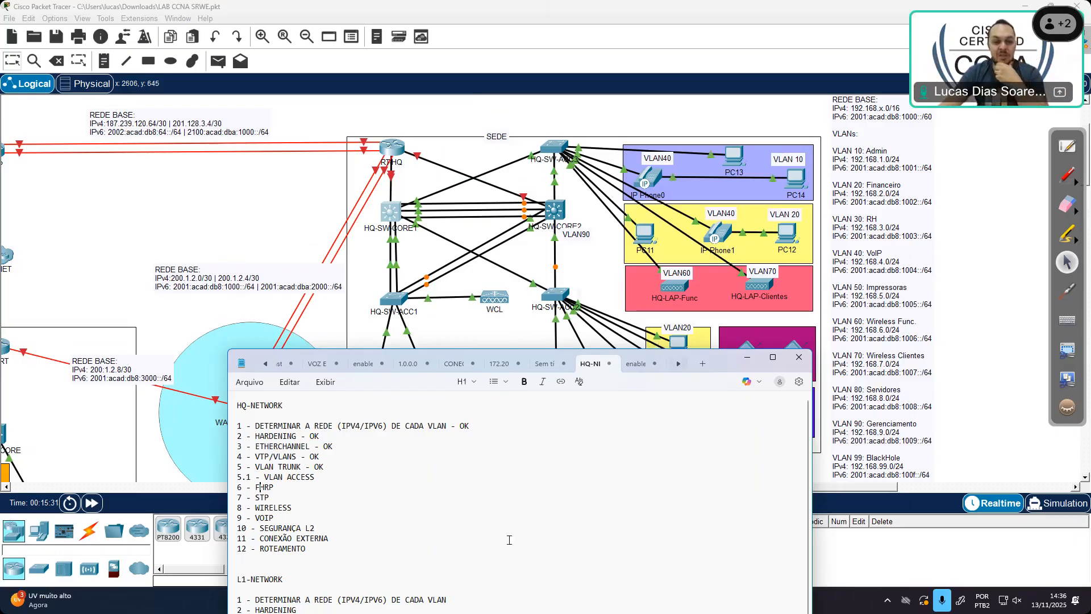
pyautogui.moveTo(334, 478); pyautogui.dragTo(234, 487)
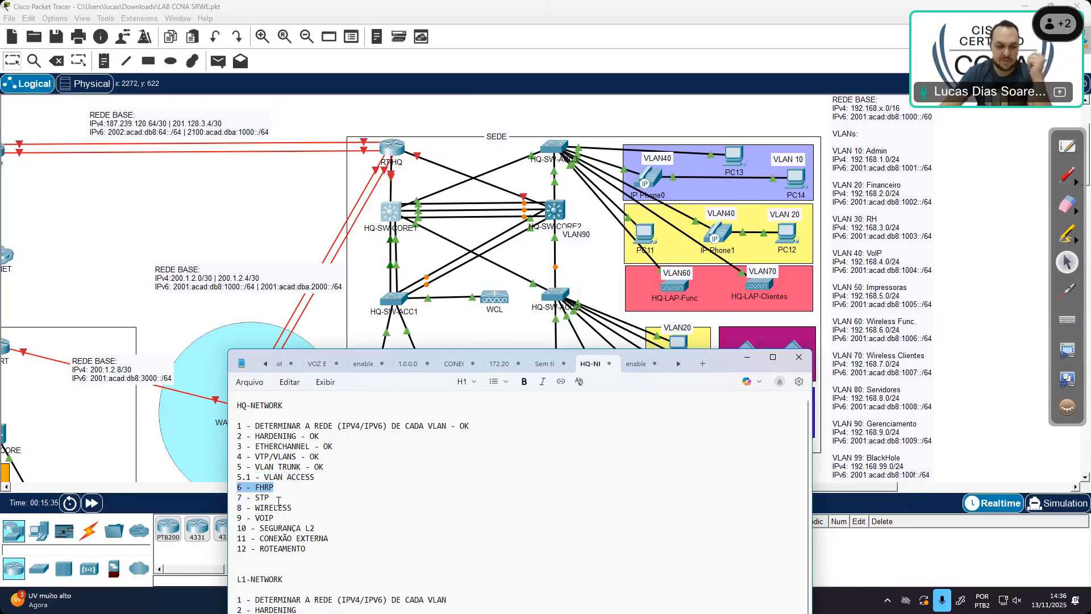
pyautogui.moveTo(273, 498); pyautogui.dragTo(235, 498)
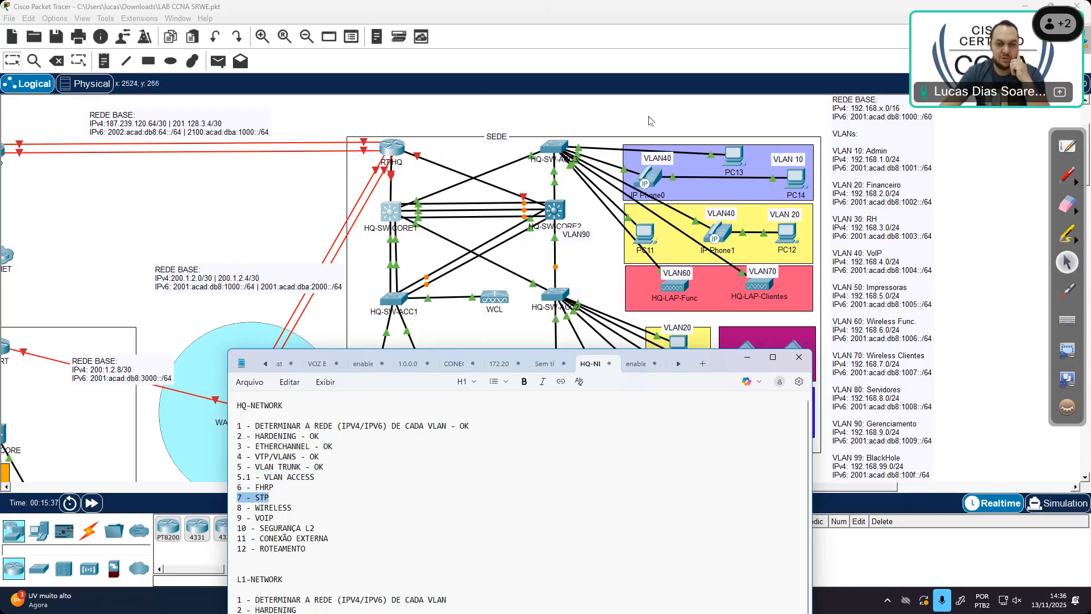
# Step: Minimize the whiteboard and the notes, and switch back to the Packet Tracer topology
pyautogui.click(738, 104)
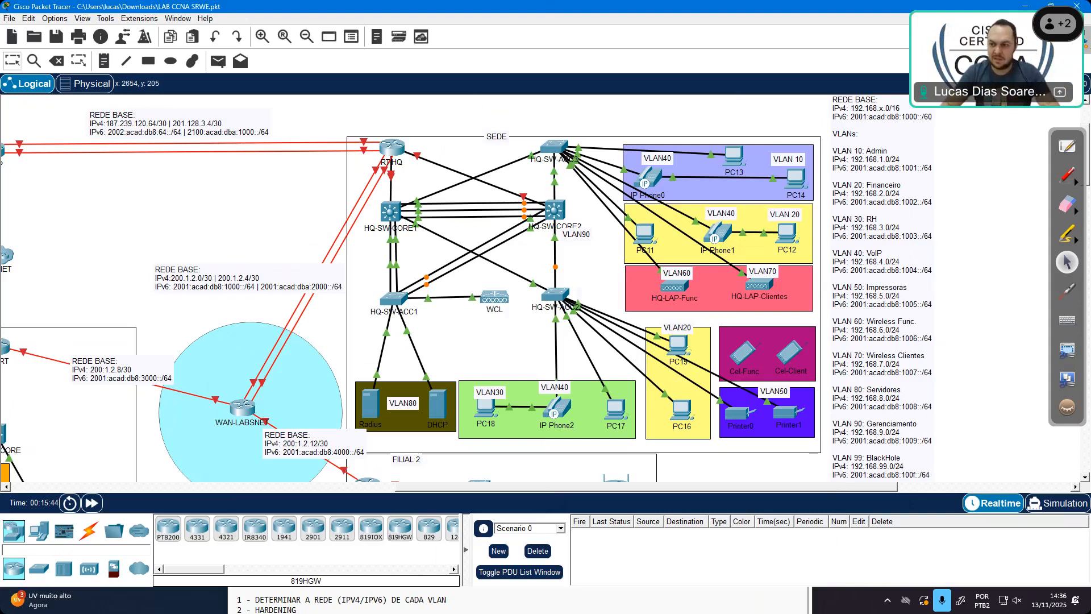
pyautogui.click(1067, 146)
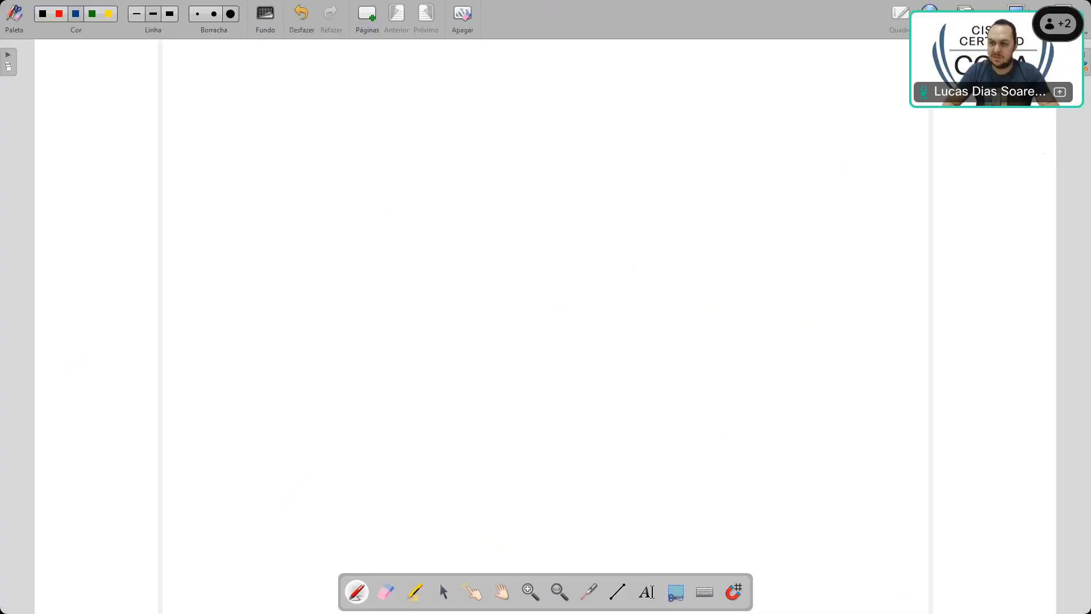
pyautogui.click(1001, 5)
pyautogui.click(1025, 6)
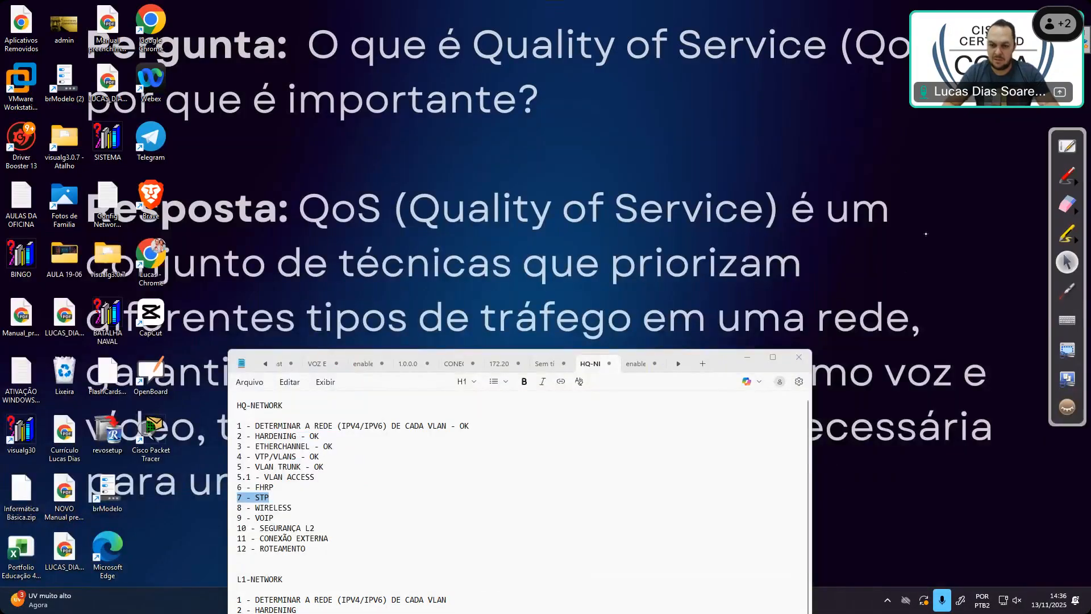
pyautogui.click(748, 365)
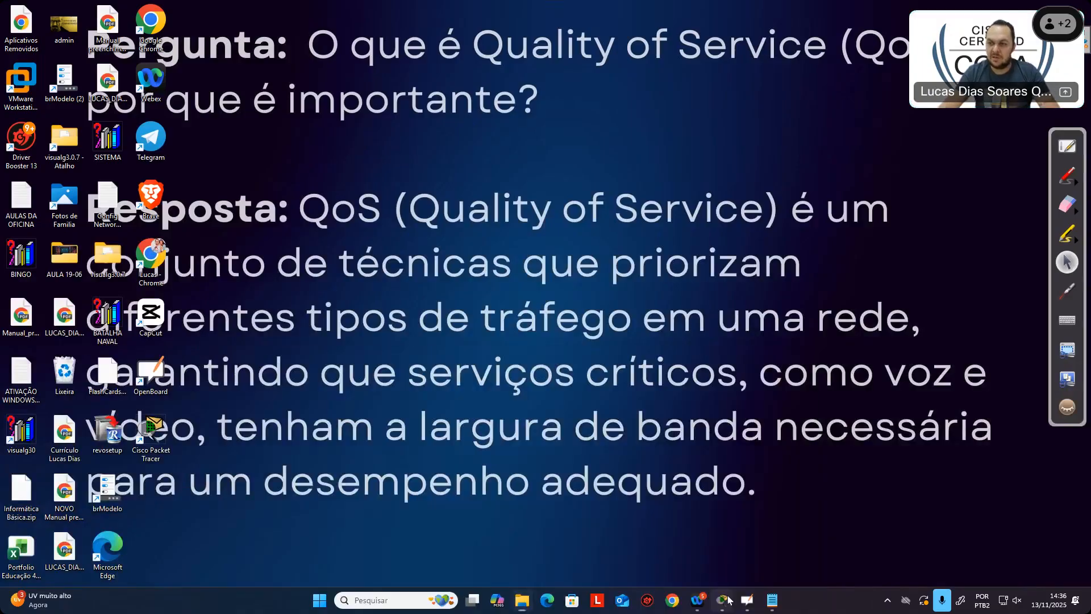
pyautogui.click(723, 600)
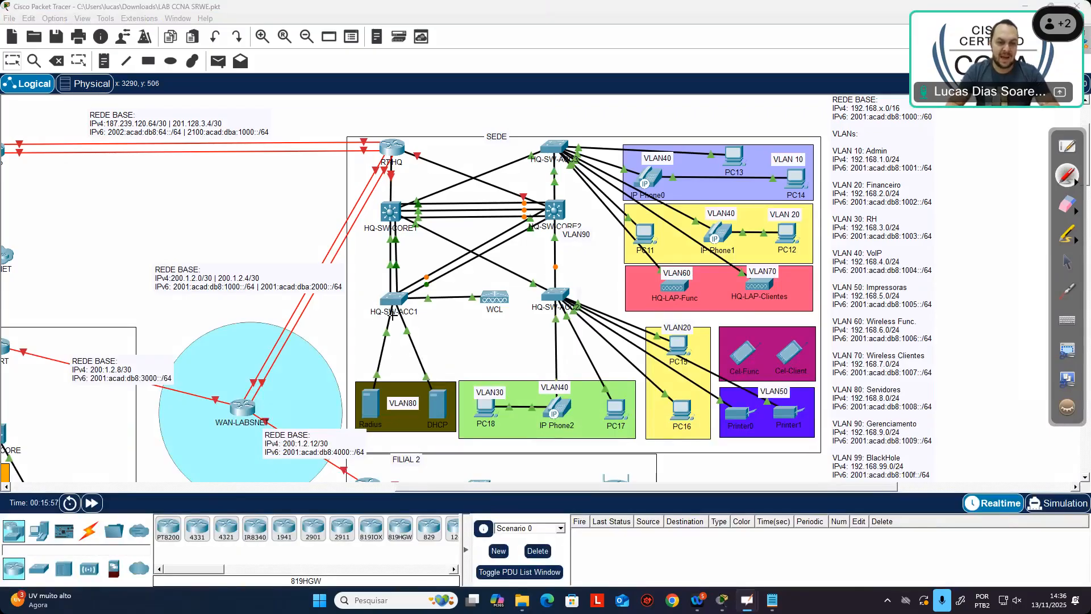
# Step: Circle the Radius and DHCP servers, PC18, IP Phone2, PC17 and the three HQ access switches with the annotation pen
pyautogui.moveTo(385, 435)
pyautogui.mouseDown()
pyautogui.moveTo(395, 398)
pyautogui.moveTo(463, 401)
pyautogui.moveTo(432, 381)
pyautogui.mouseUp()
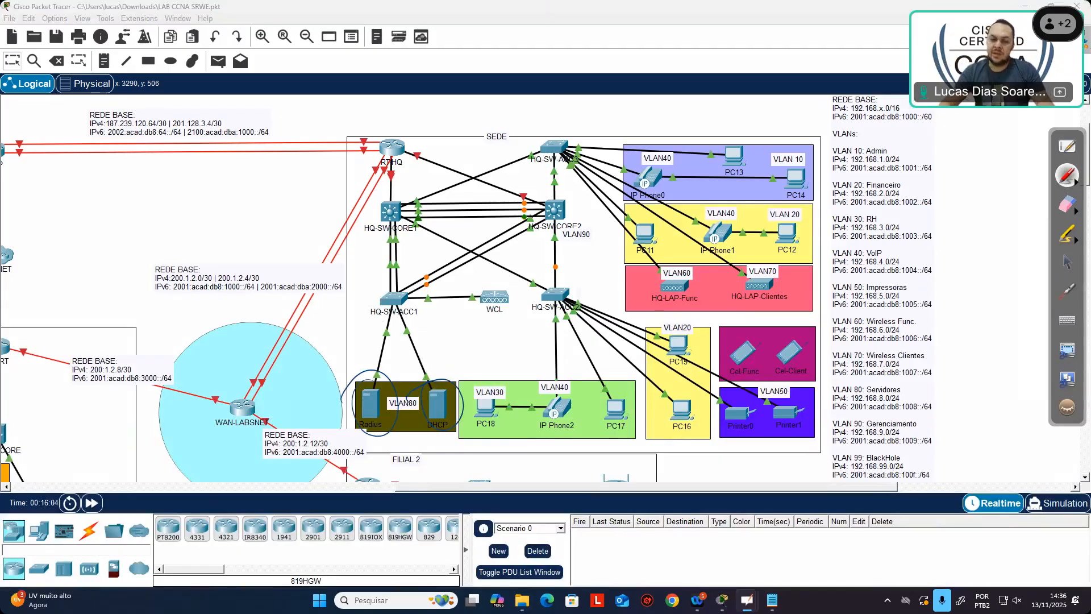
pyautogui.moveTo(482, 385); pyautogui.dragTo(477, 390)
pyautogui.moveTo(620, 381)
pyautogui.mouseDown()
pyautogui.moveTo(611, 414)
pyautogui.moveTo(597, 392)
pyautogui.mouseUp()
pyautogui.moveTo(531, 409); pyautogui.dragTo(534, 411)
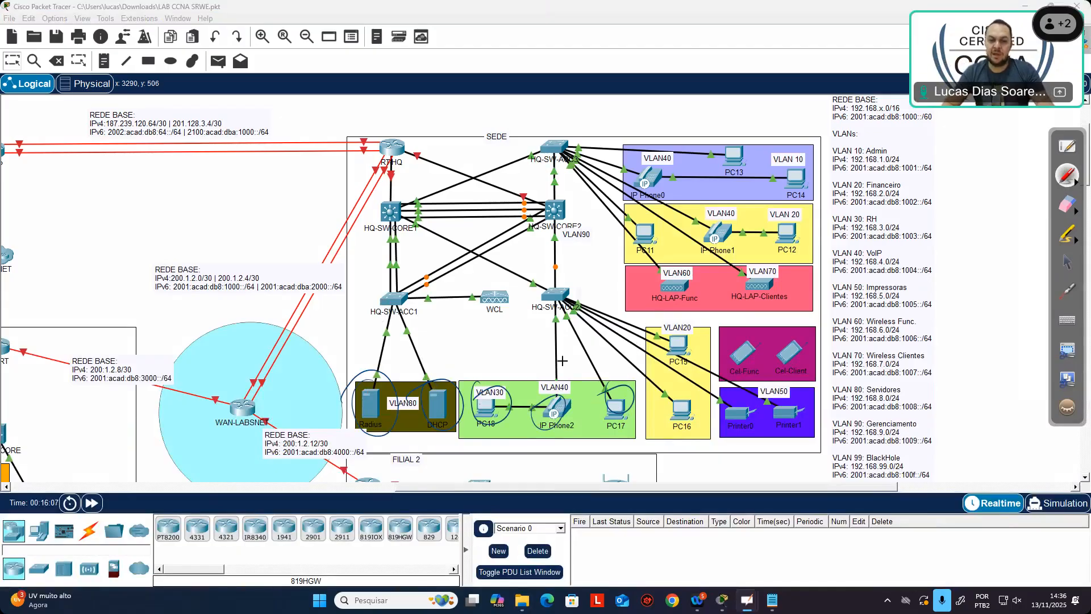
pyautogui.moveTo(387, 281)
pyautogui.mouseDown()
pyautogui.moveTo(375, 293)
pyautogui.moveTo(393, 282)
pyautogui.mouseUp()
pyautogui.moveTo(568, 284); pyautogui.dragTo(560, 283)
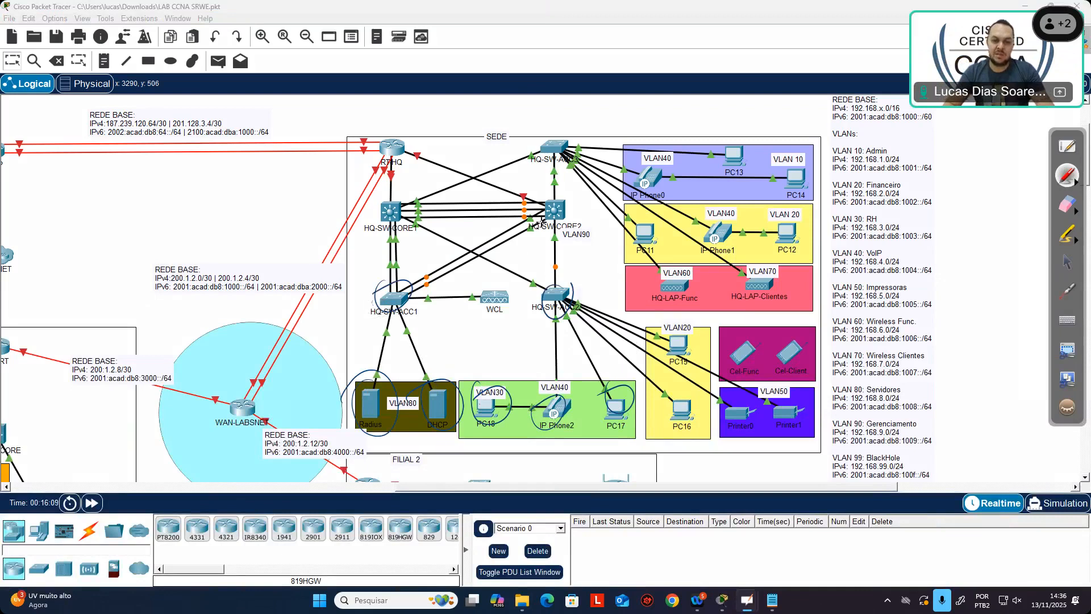
pyautogui.moveTo(574, 126); pyautogui.dragTo(554, 122)
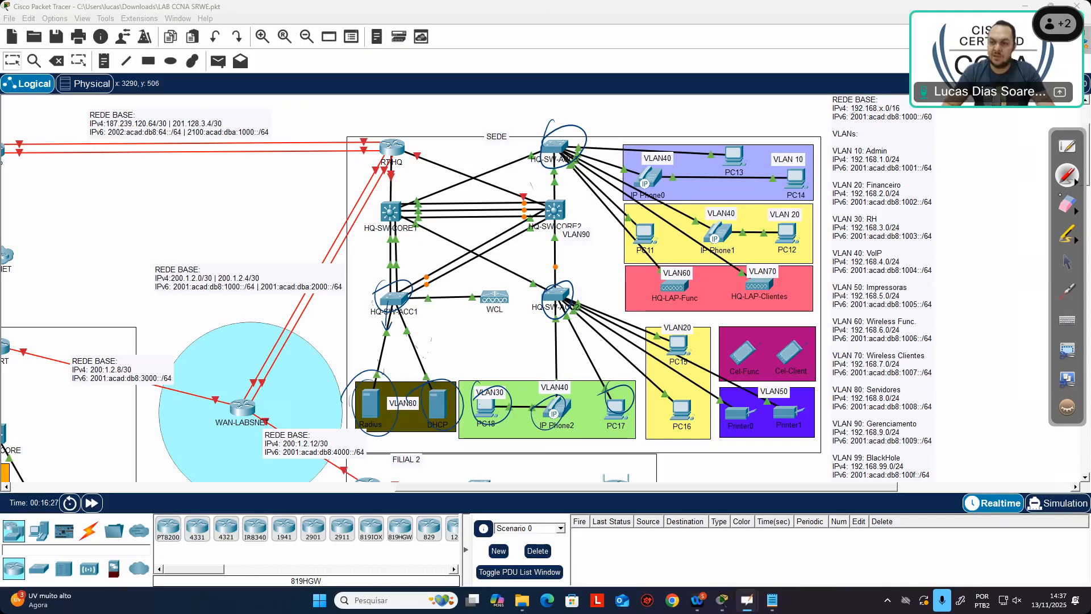
# Step: Erase the pen annotations from the topology and circle the VLAN80 label between the two servers
pyautogui.click(1067, 205)
pyautogui.moveTo(500, 496)
pyautogui.mouseDown()
pyautogui.moveTo(404, 403)
pyautogui.moveTo(375, 311)
pyautogui.moveTo(503, 304)
pyautogui.moveTo(547, 147)
pyautogui.moveTo(572, 390)
pyautogui.moveTo(827, 260)
pyautogui.mouseUp()
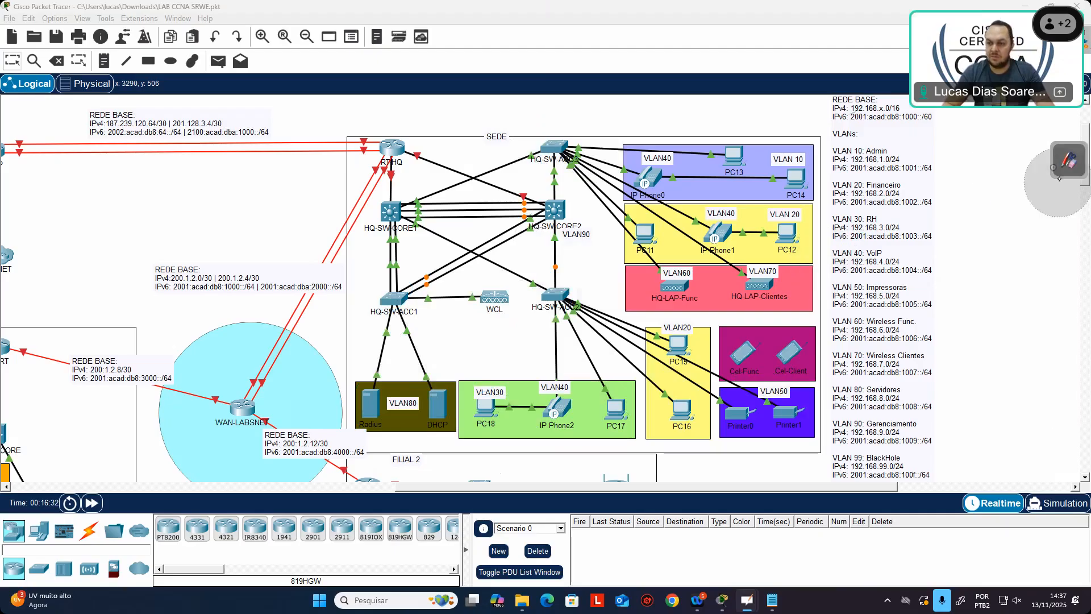
pyautogui.moveTo(393, 409)
pyautogui.mouseDown()
pyautogui.moveTo(408, 377)
pyautogui.moveTo(387, 391)
pyautogui.mouseUp()
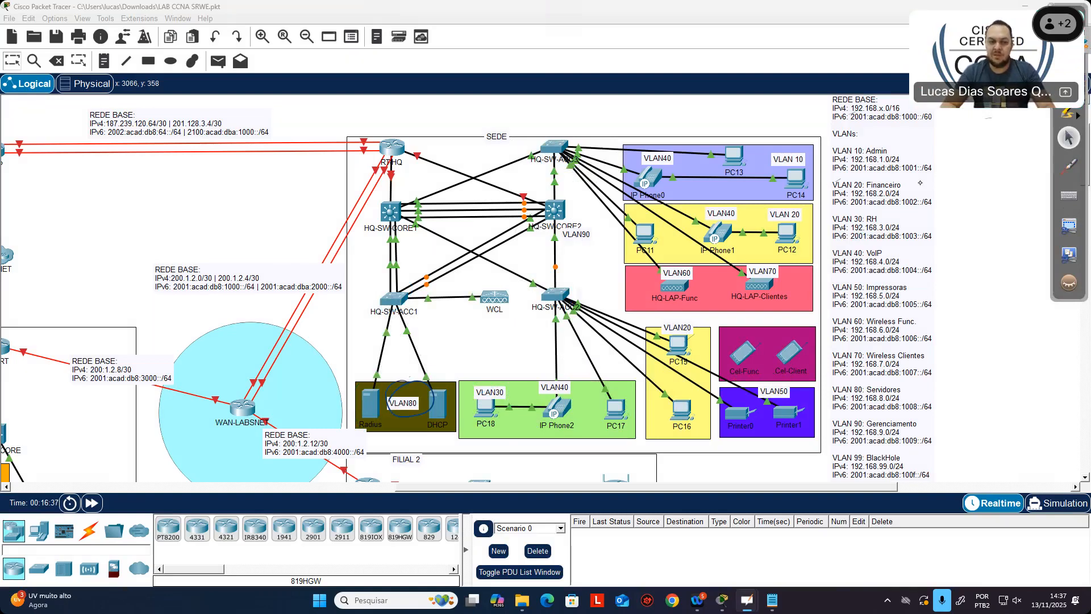
pyautogui.click(1068, 138)
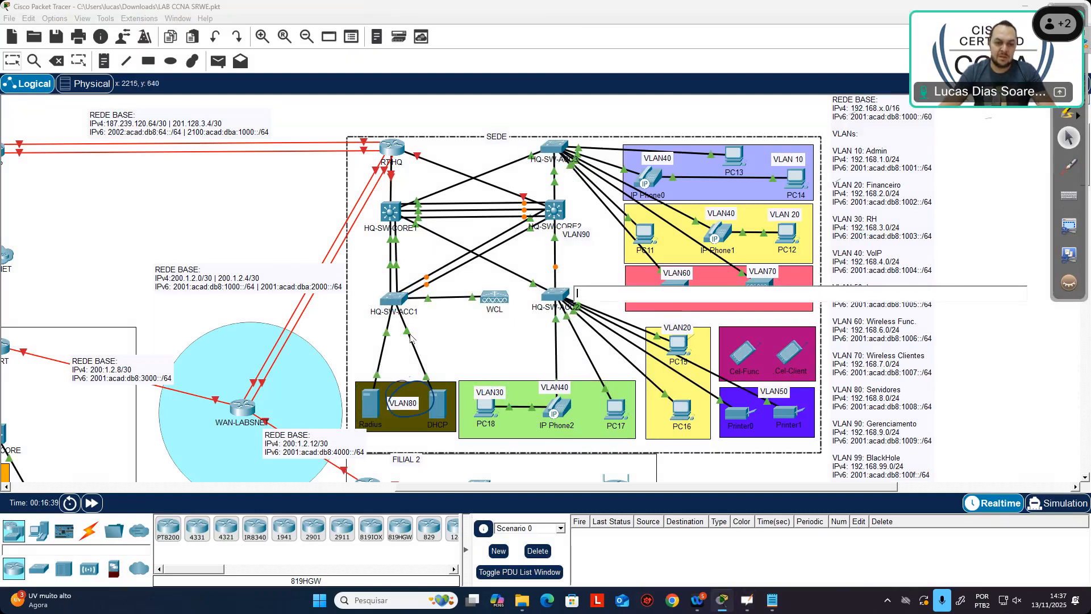
# Step: Examine the links from HQ-SW-ACC1 to the Radius and DHCP servers
pyautogui.click(421, 350)
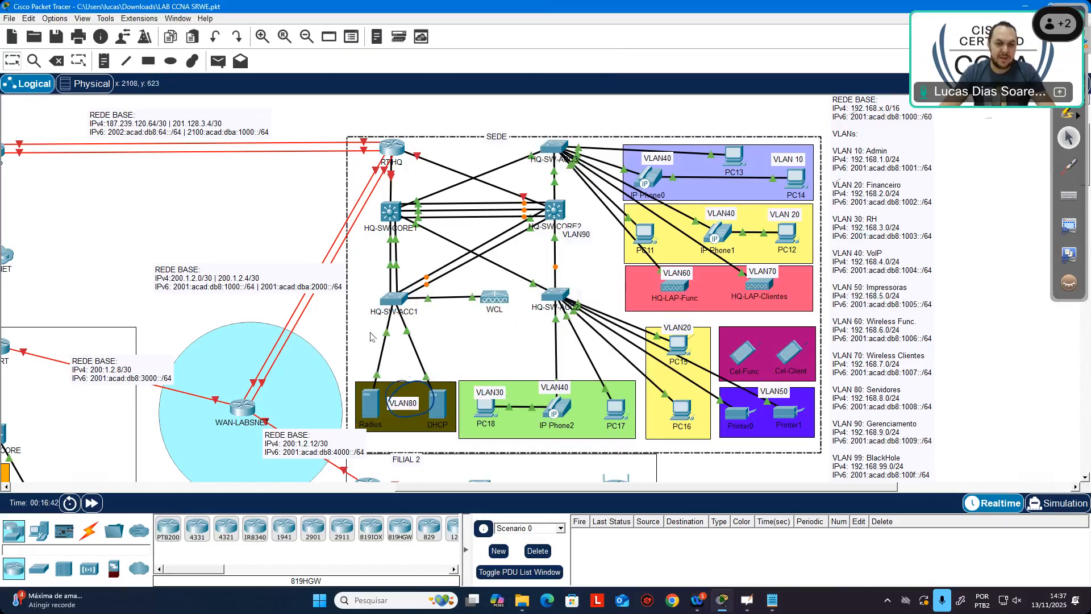
pyautogui.click(452, 117)
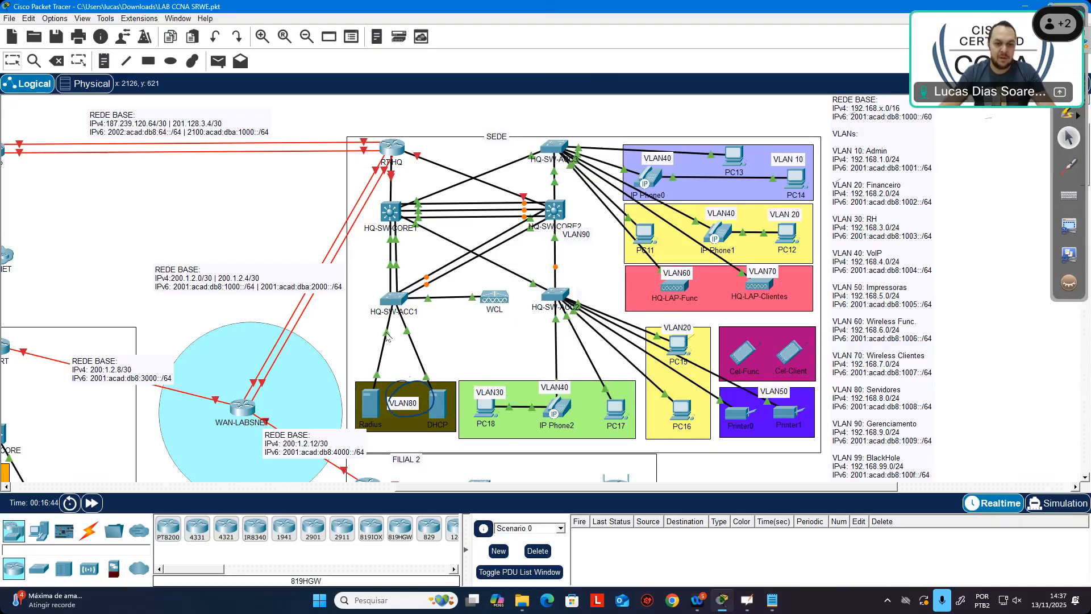
pyautogui.moveTo(387, 337)
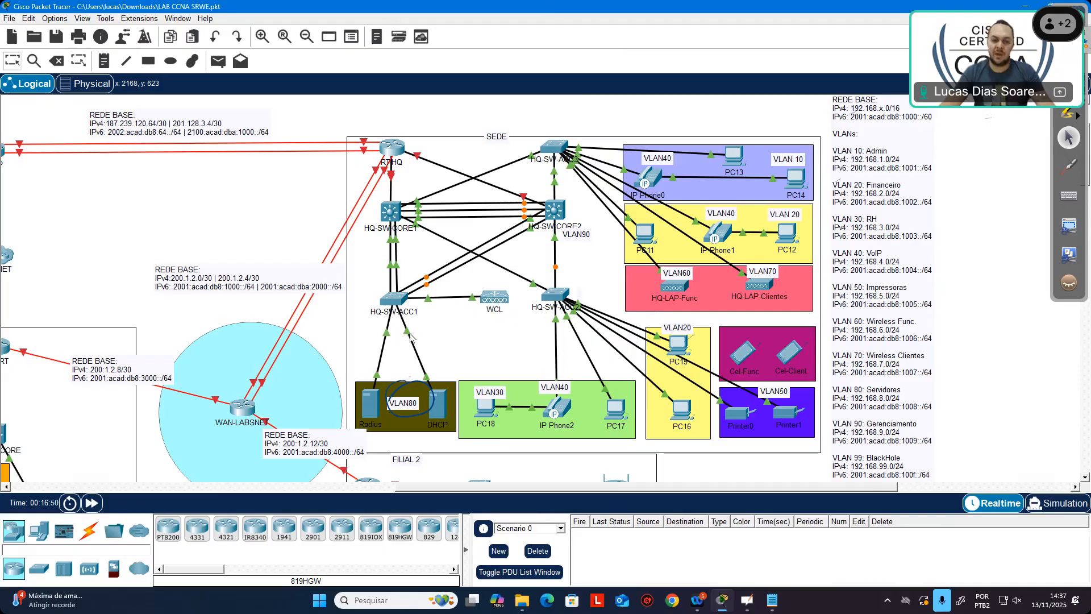
pyautogui.moveTo(403, 315)
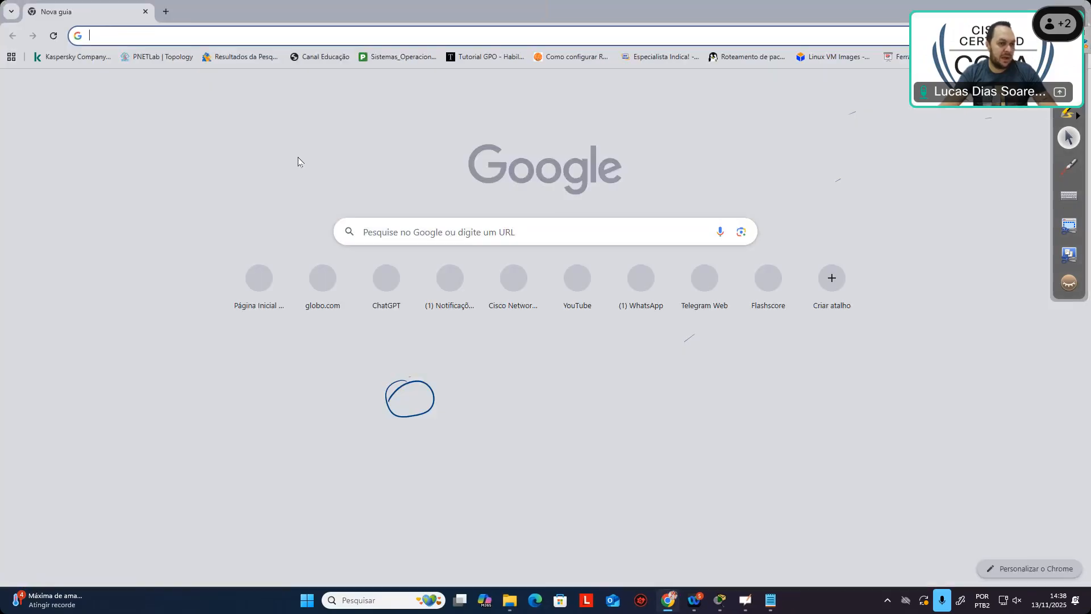
# Step: Move the browser window out of the way and shift the VLAN 10 and VLAN40 labels slightly within the blue area
pyautogui.moveTo(435, 13); pyautogui.dragTo(1, 50)
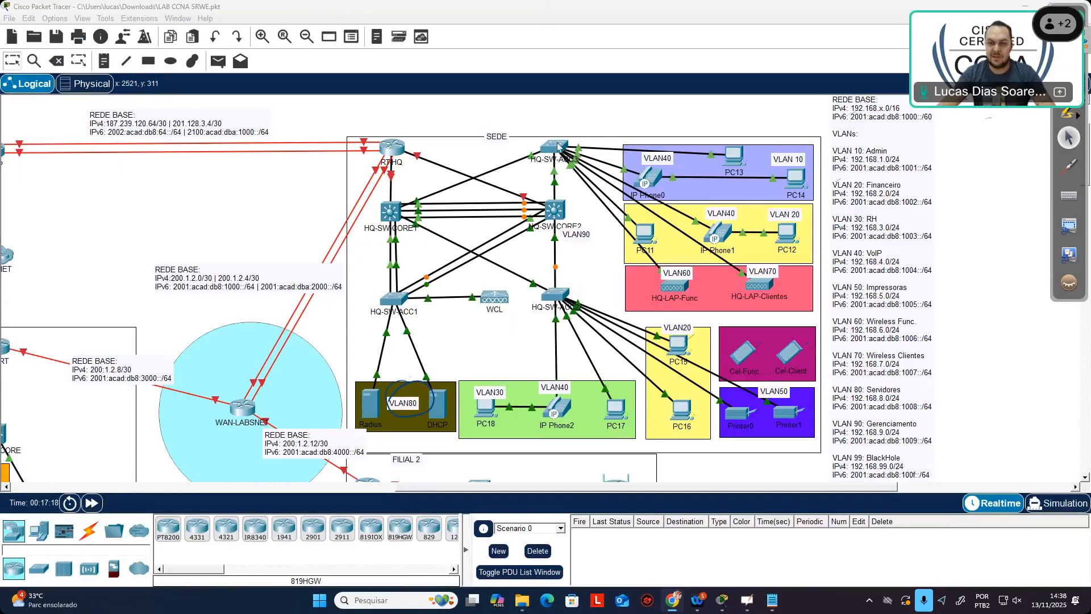
pyautogui.moveTo(792, 159); pyautogui.dragTo(777, 160)
pyautogui.moveTo(664, 161); pyautogui.dragTo(673, 164)
pyautogui.click(718, 118)
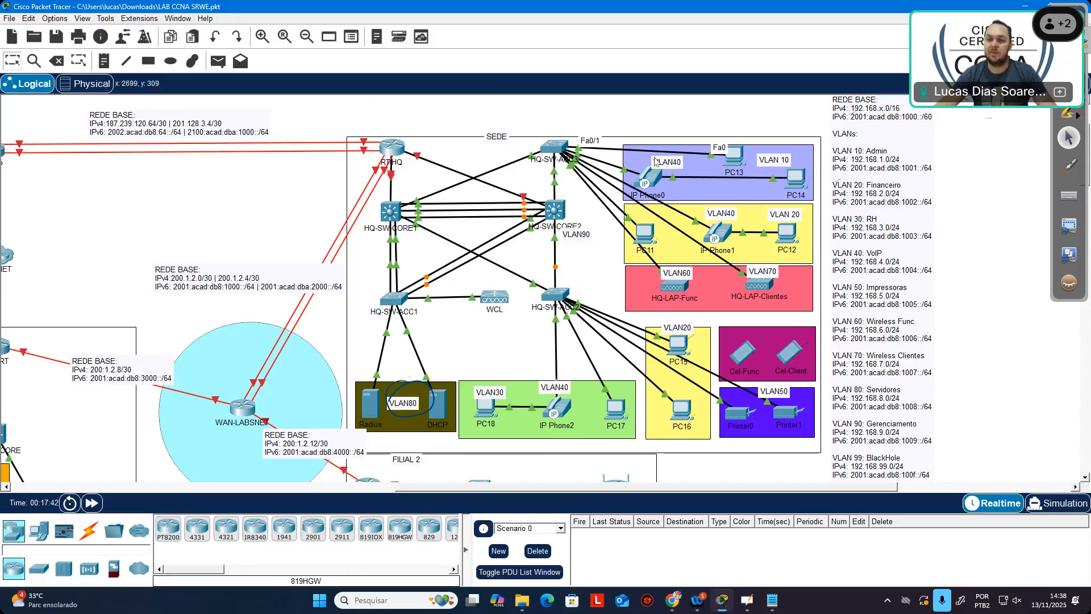
# Step: Open the command line of the HQ-SW-ACC3 switch and bring up its login prompt
pyautogui.click(554, 148)
pyautogui.click(369, 32)
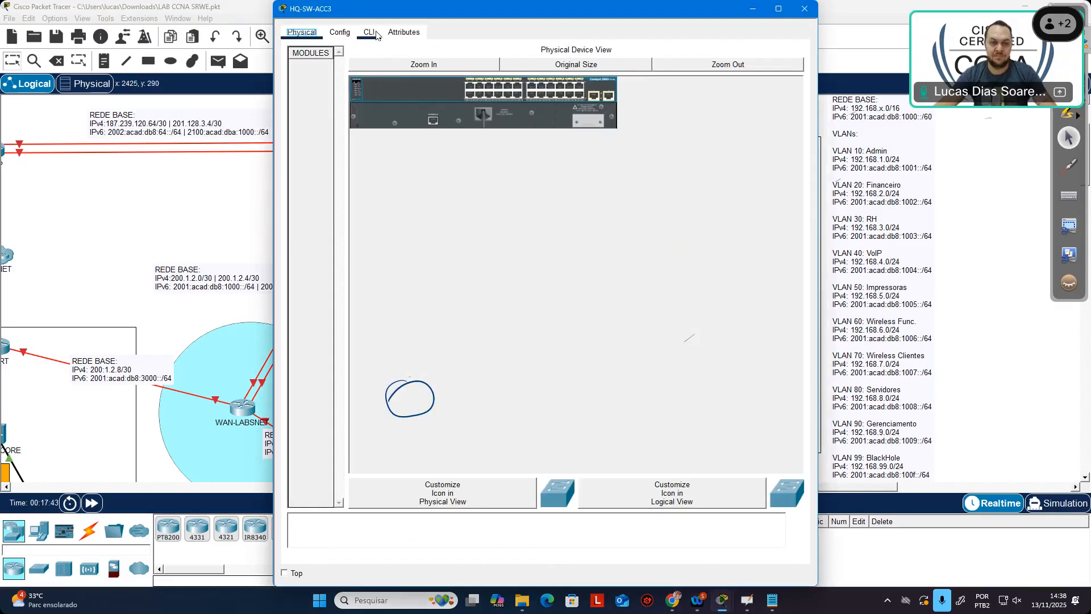
pyautogui.press('Return')
pyautogui.press('Return')
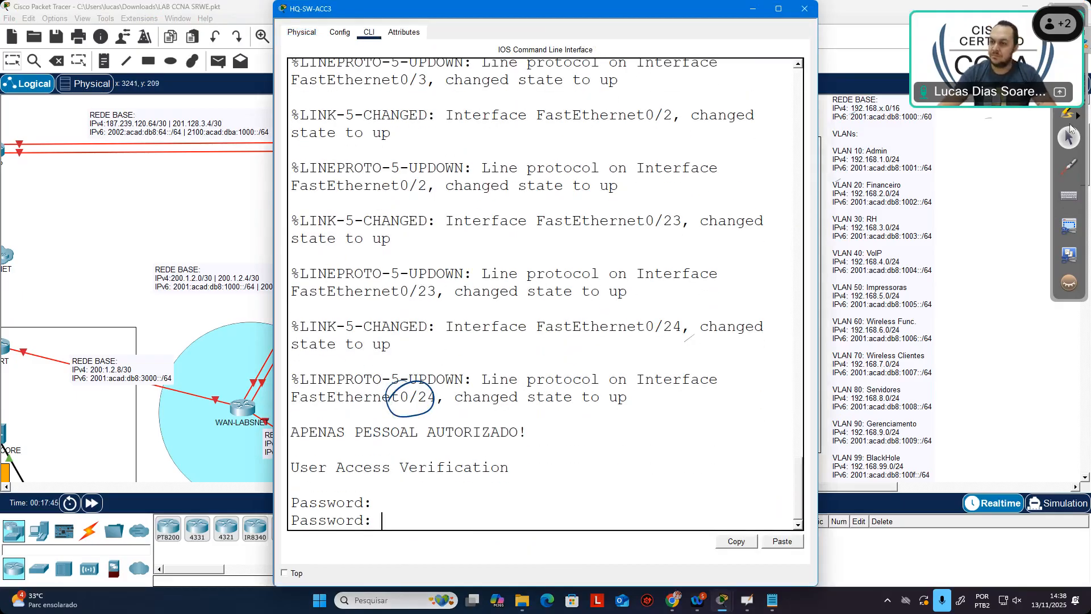
# Step: Erase the leftover pen circle and move the HQ-SW-ACC3 window aside to uncover the VLAN areas of the topology
pyautogui.click(1068, 151)
pyautogui.click(411, 398)
pyautogui.click(1068, 137)
pyautogui.moveTo(647, 11); pyautogui.dragTo(421, 16)
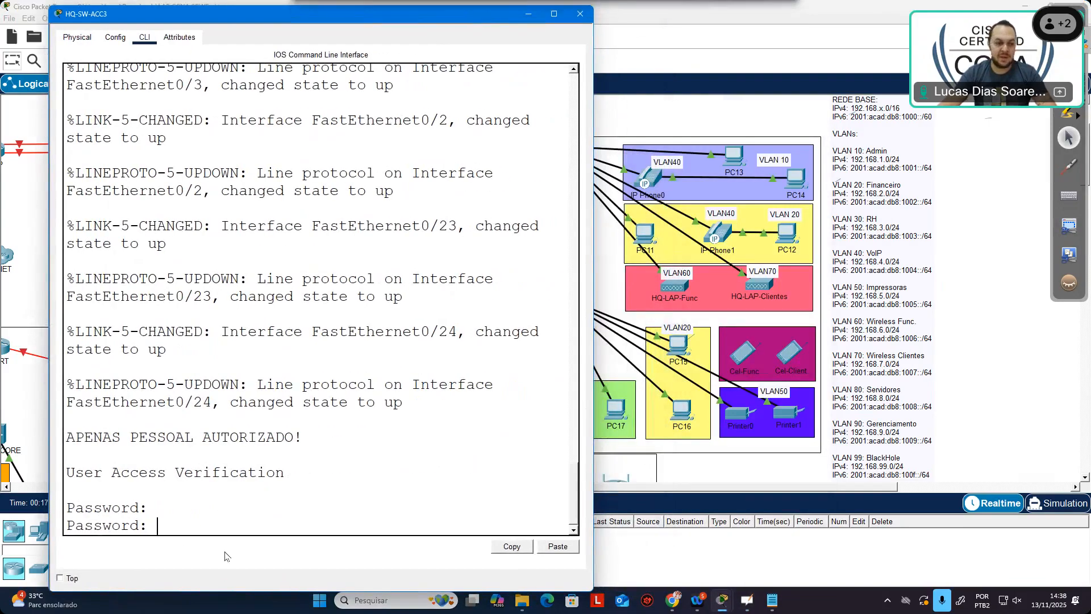
# Step: Log in to HQ-SW-ACC3 with the console and enable passwords and enter global configuration mode
pyautogui.press('Return')
pyautogui.write('ena')
pyautogui.press('Return')
pyautogui.press('Return')
pyautogui.write('cof')
pyautogui.write('nf t')
pyautogui.press('Return')
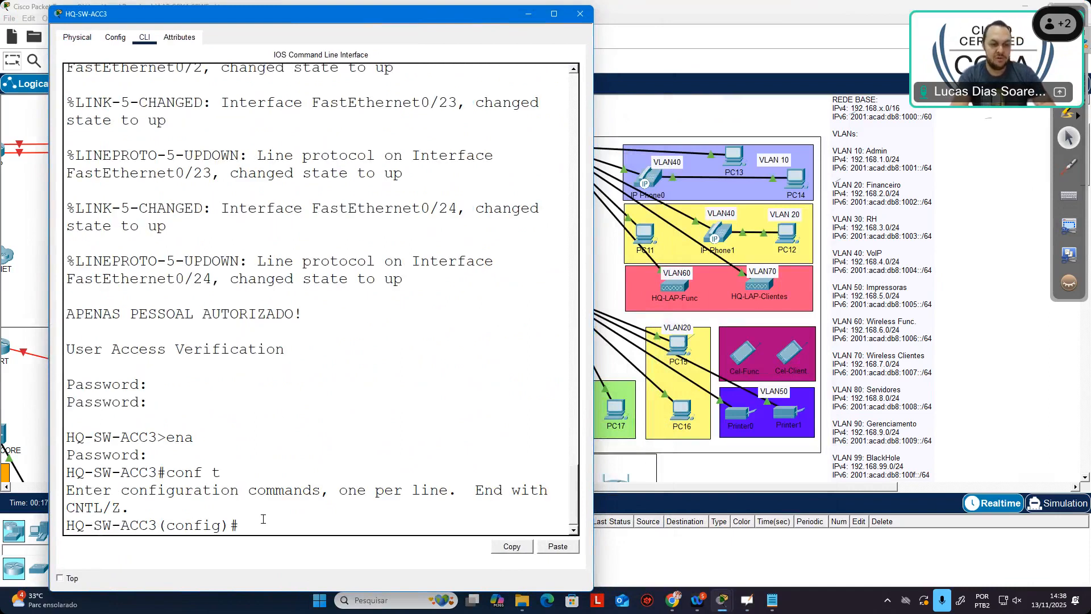
# Step: Set the HQ-SW-ACC3 interface range f0/1-2 to switchport access mode
pyautogui.write('int')
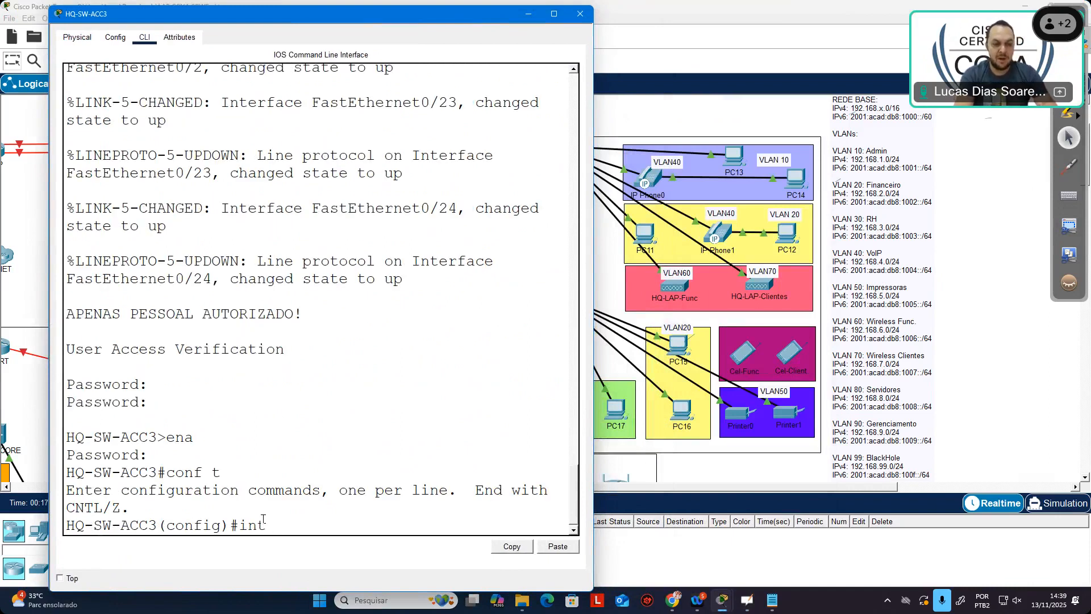
pyautogui.press('Tab')
pyautogui.write('range f0/1-')
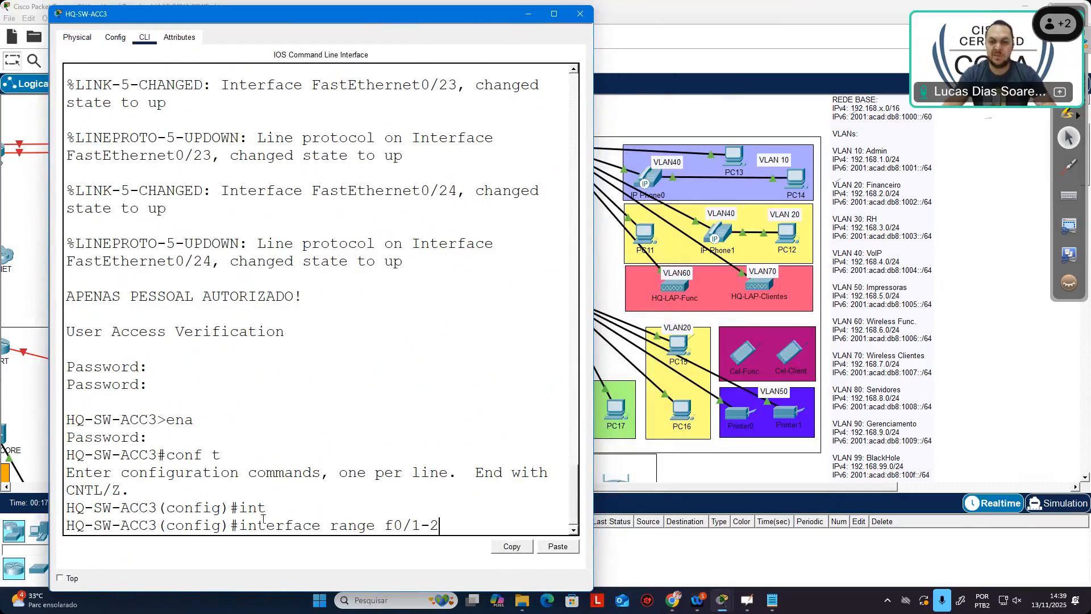
pyautogui.write('2')
pyautogui.press('Return')
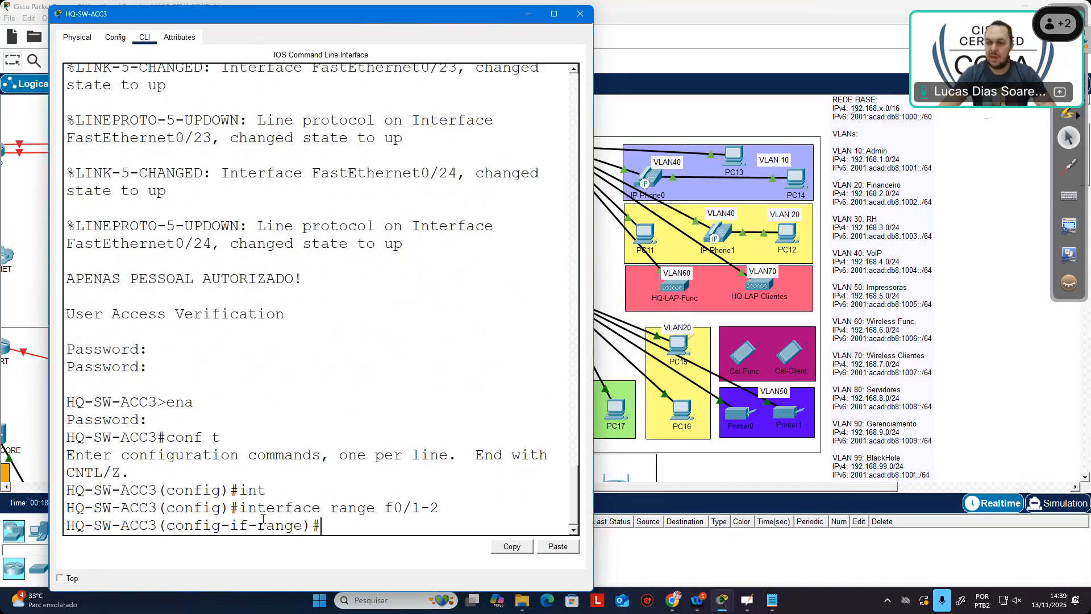
pyautogui.write('sw')
pyautogui.press('Tab')
pyautogui.write('mo')
pyautogui.press('Tab')
pyautogui.write('acc')
pyautogui.press('Tab')
pyautogui.press('Return')
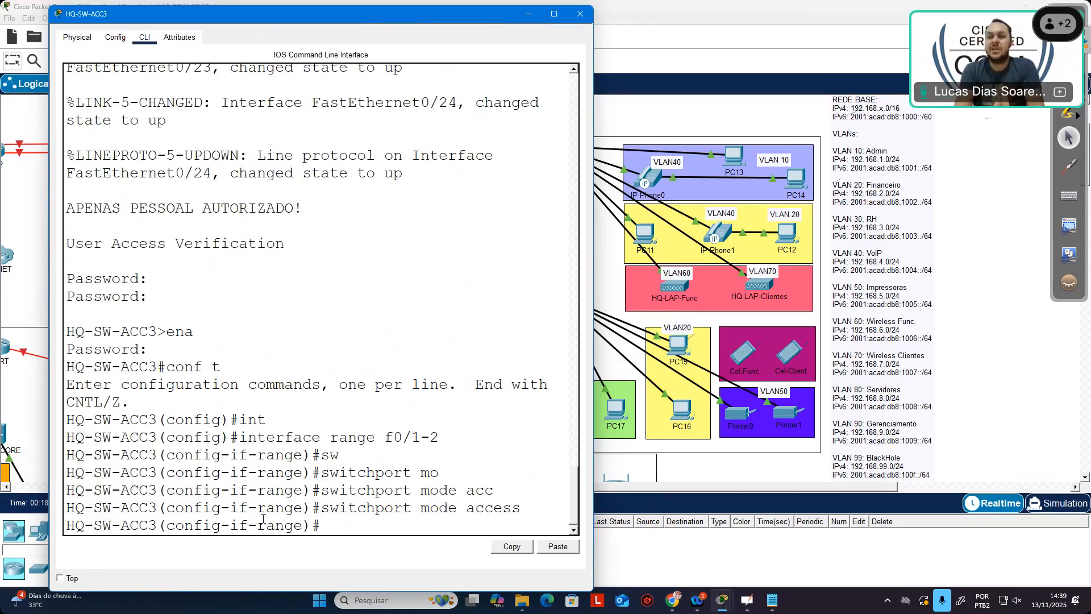
# Step: Assign interfaces f0/1-2 to access VLAN 10
pyautogui.write('sw')
pyautogui.press('Tab')
pyautogui.write('acc')
pyautogui.press('Tab')
pyautogui.write('vlan')
pyautogui.press('Tab')
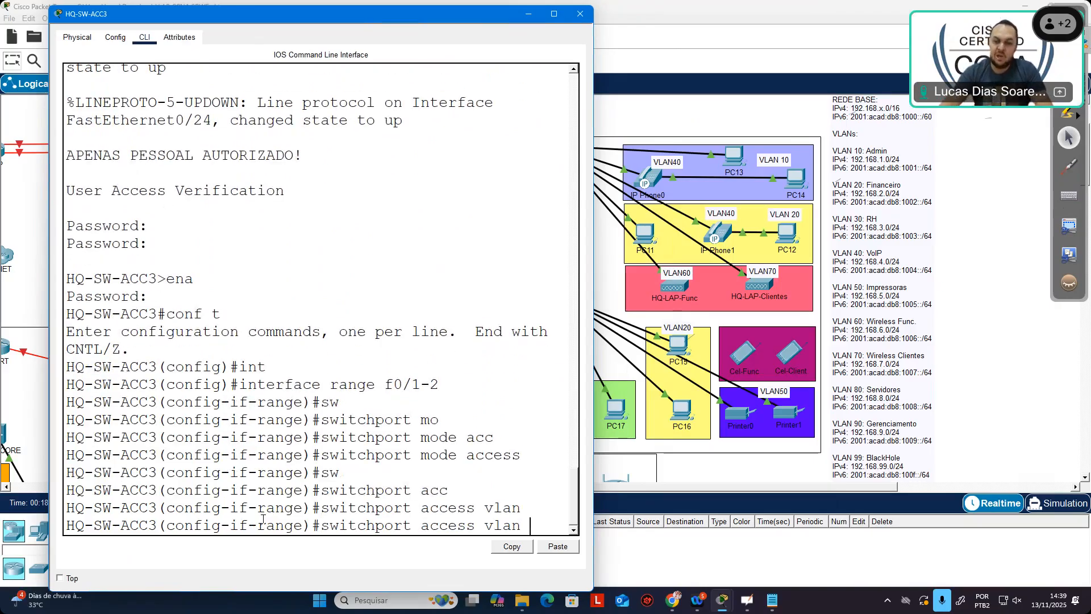
pyautogui.write('10')
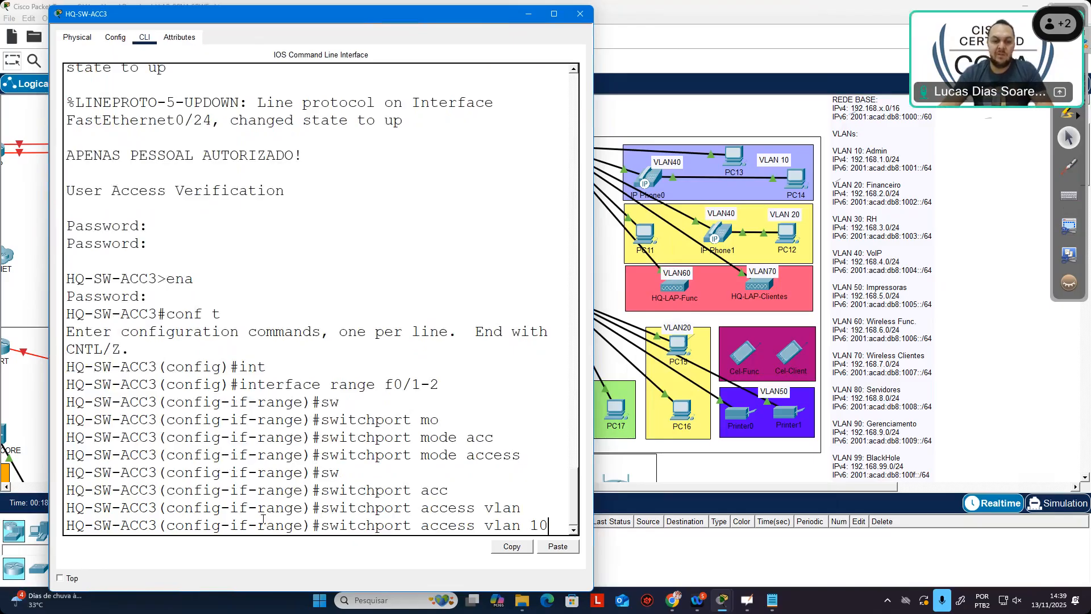
pyautogui.press('Return')
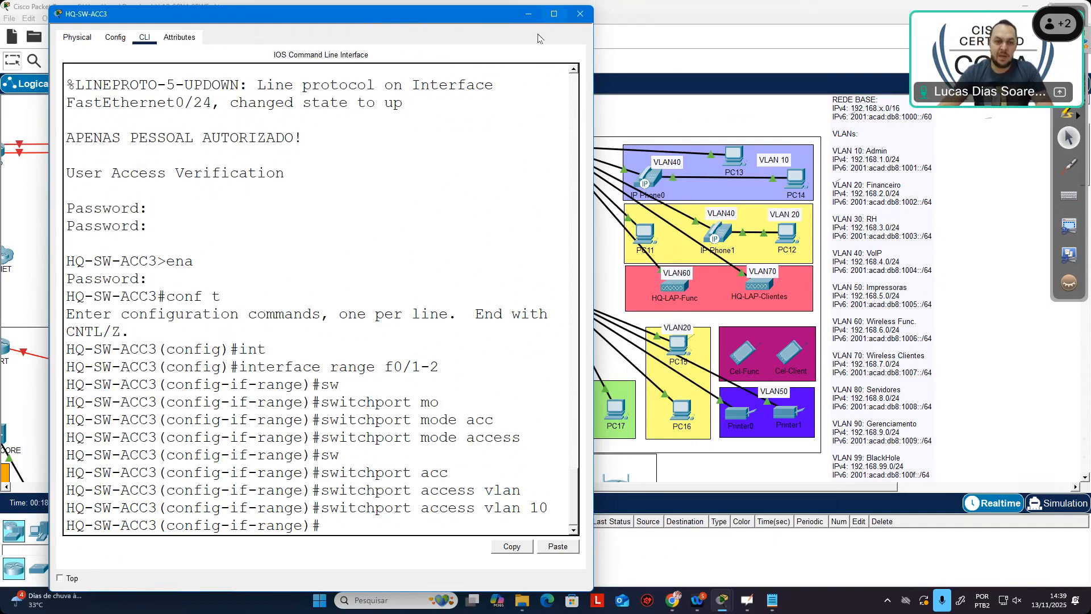
# Step: Show the brief VLAN table in a maximized window and highlight the VLAN 10 ADMIN row
pyautogui.click(554, 14)
pyautogui.write('do show vlan')
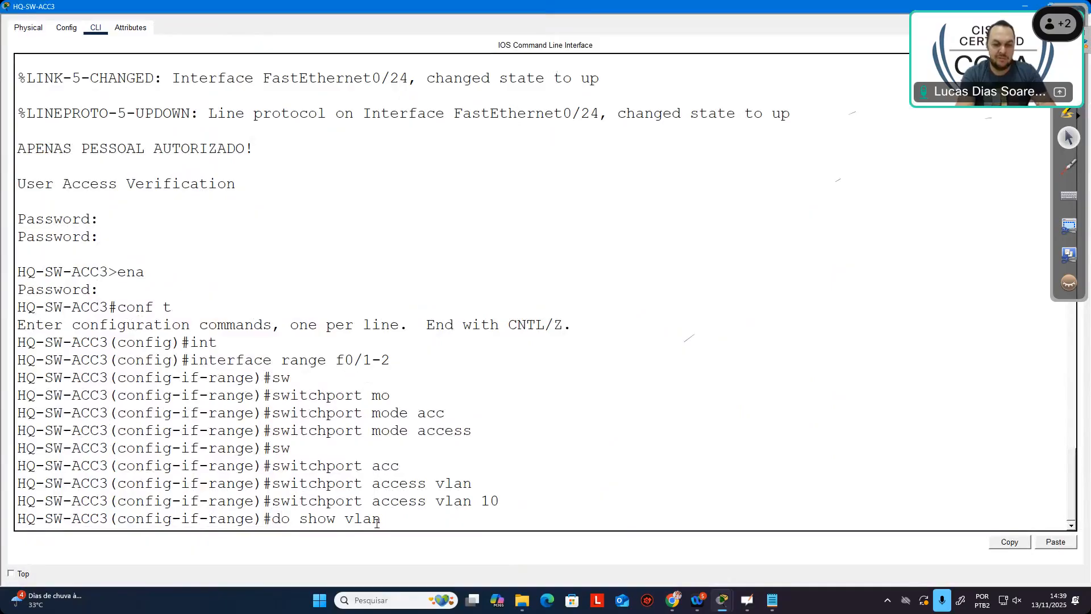
pyautogui.write(' bri')
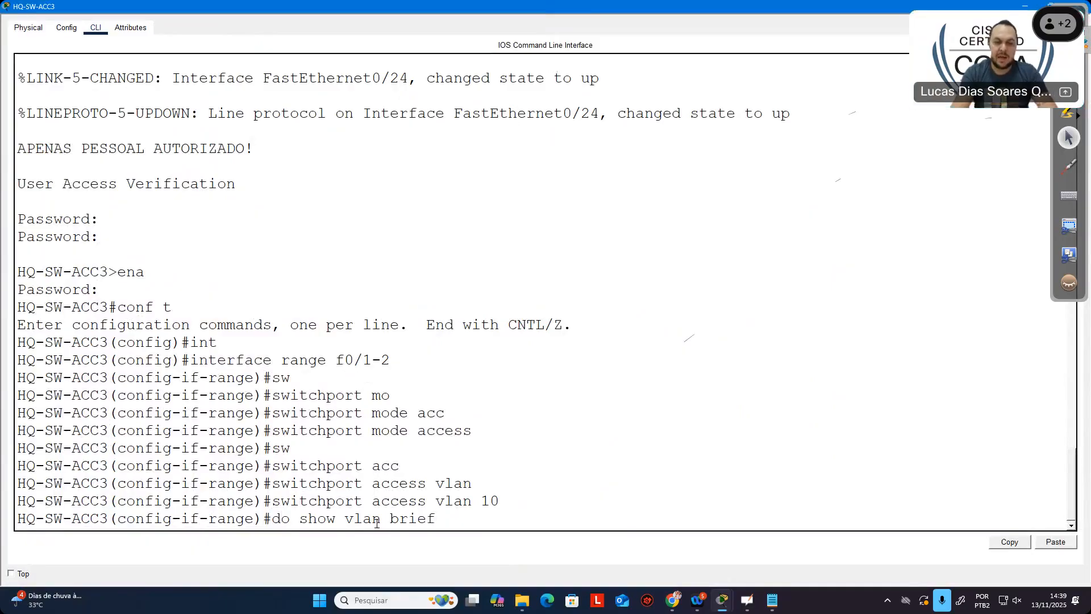
pyautogui.write('ef')
pyautogui.press('Return')
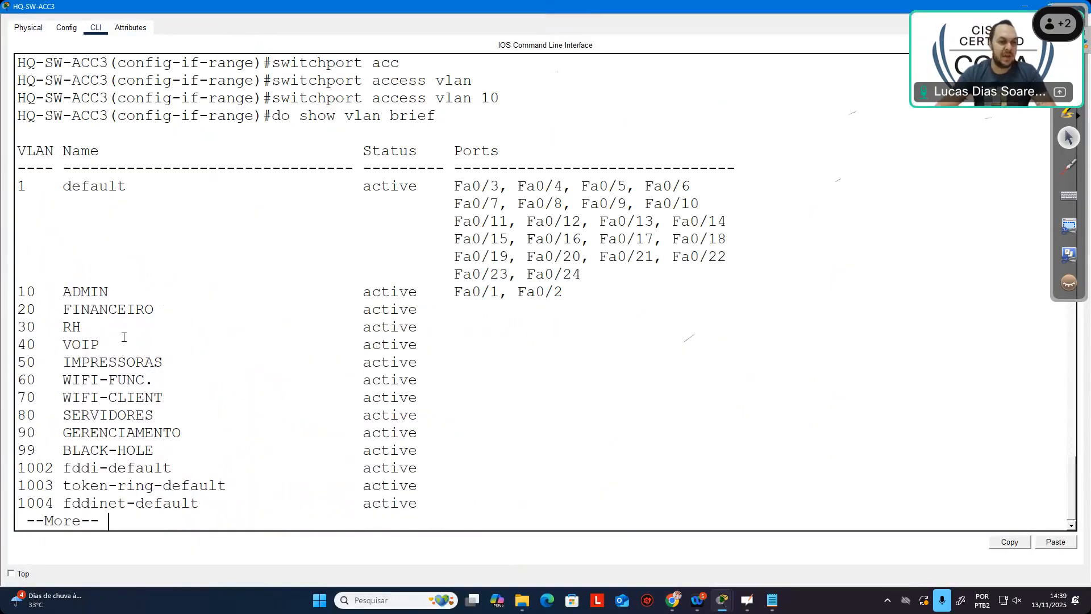
pyautogui.moveTo(566, 291); pyautogui.dragTo(15, 291)
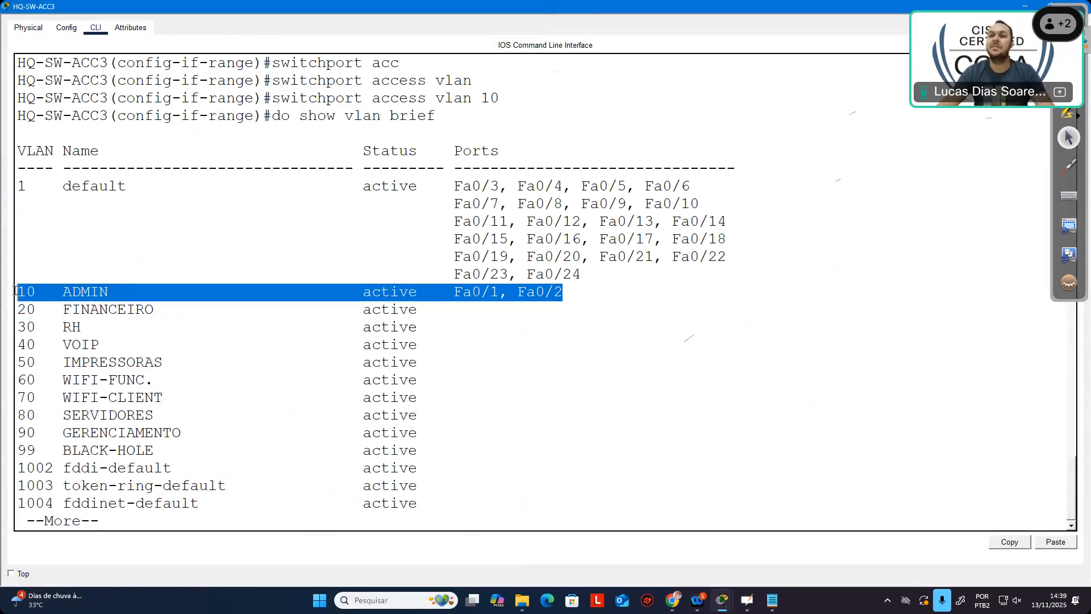
# Step: Return to the topology and check the port labels on the HQ-SW-ACC3 links to PC11 and IP Phone1
pyautogui.doubleClick(856, 13)
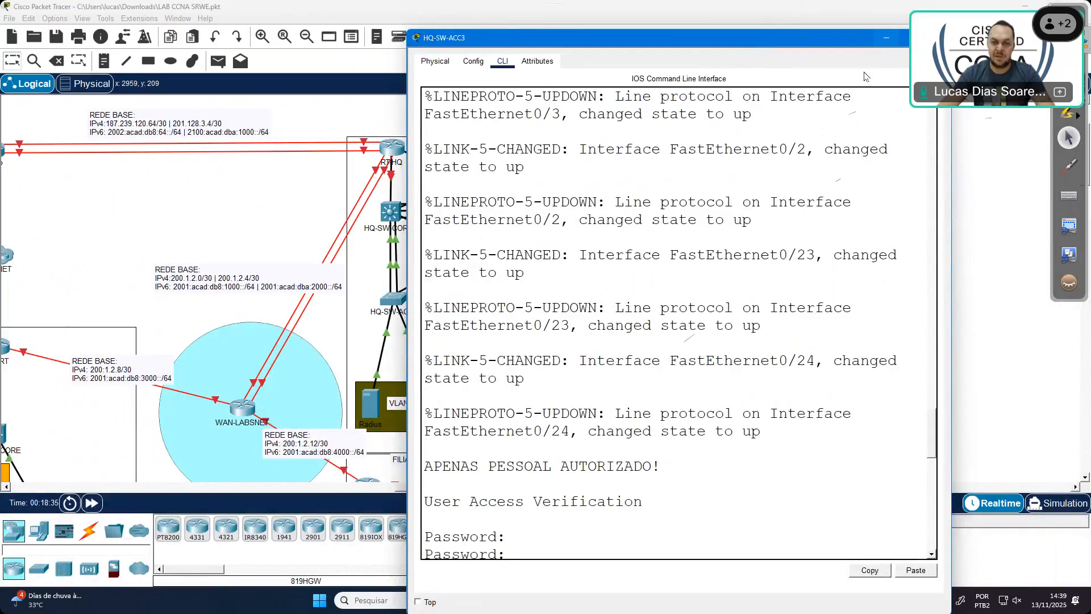
pyautogui.click(886, 37)
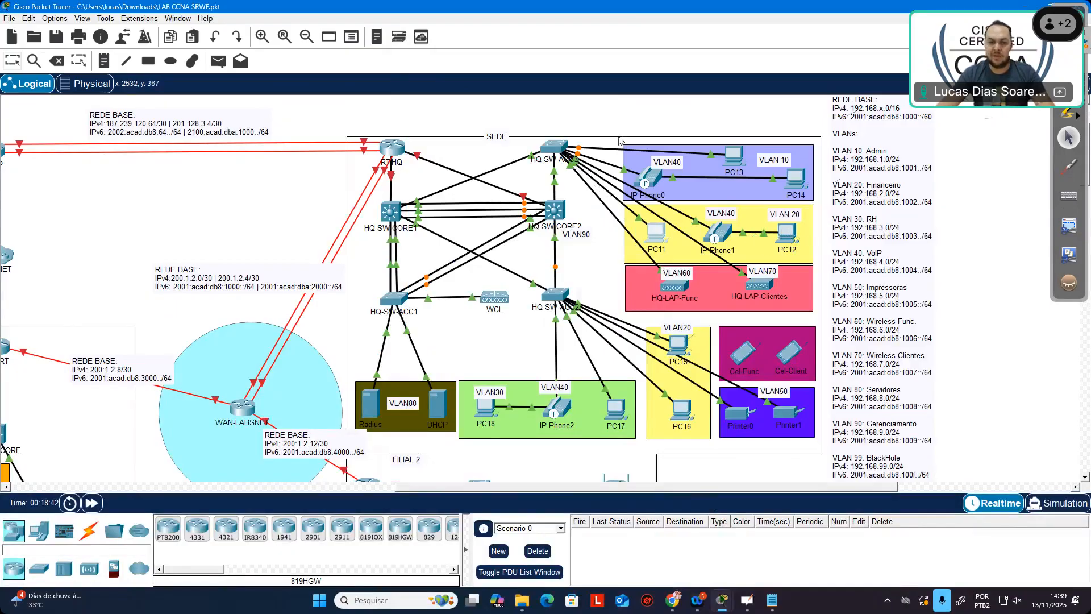
pyautogui.moveTo(699, 226)
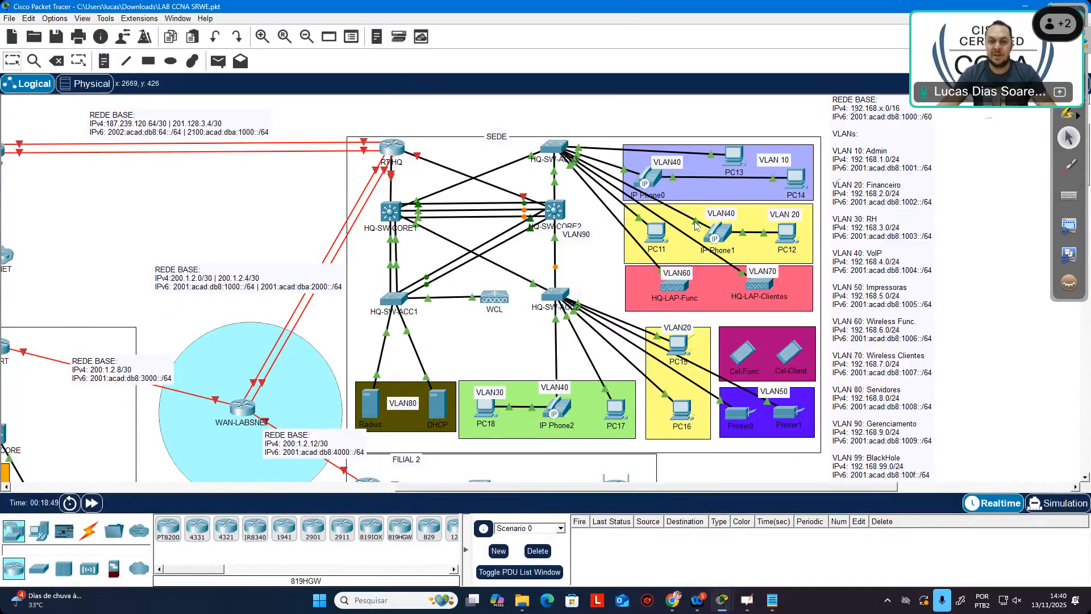
pyautogui.moveTo(640, 220)
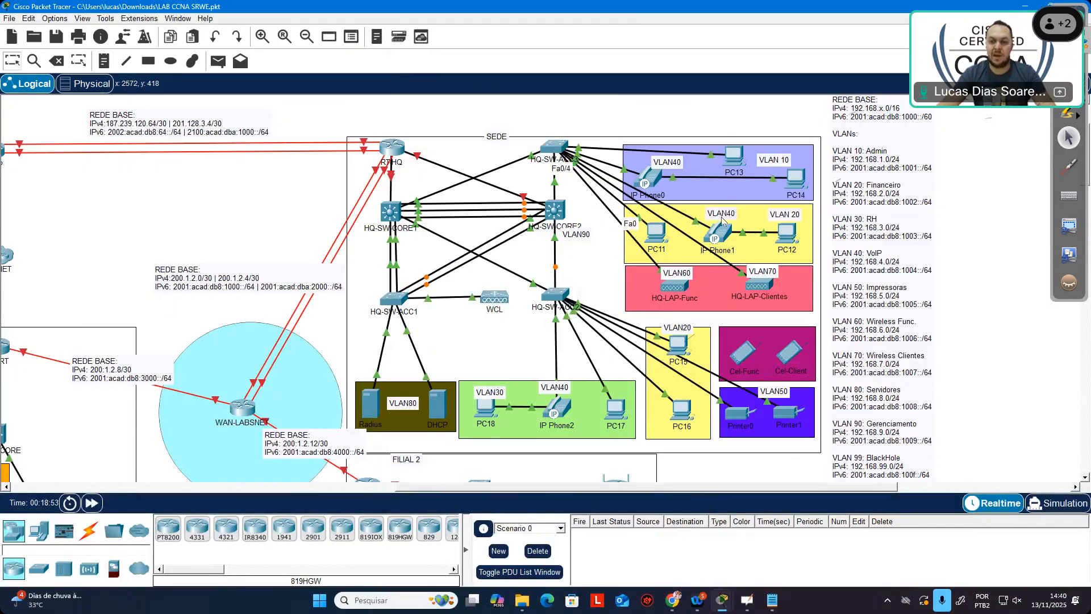
# Step: Reopen the HQ-SW-ACC3 command line and set the interface range f0/3-4 to switchport access mode
pyautogui.click(555, 148)
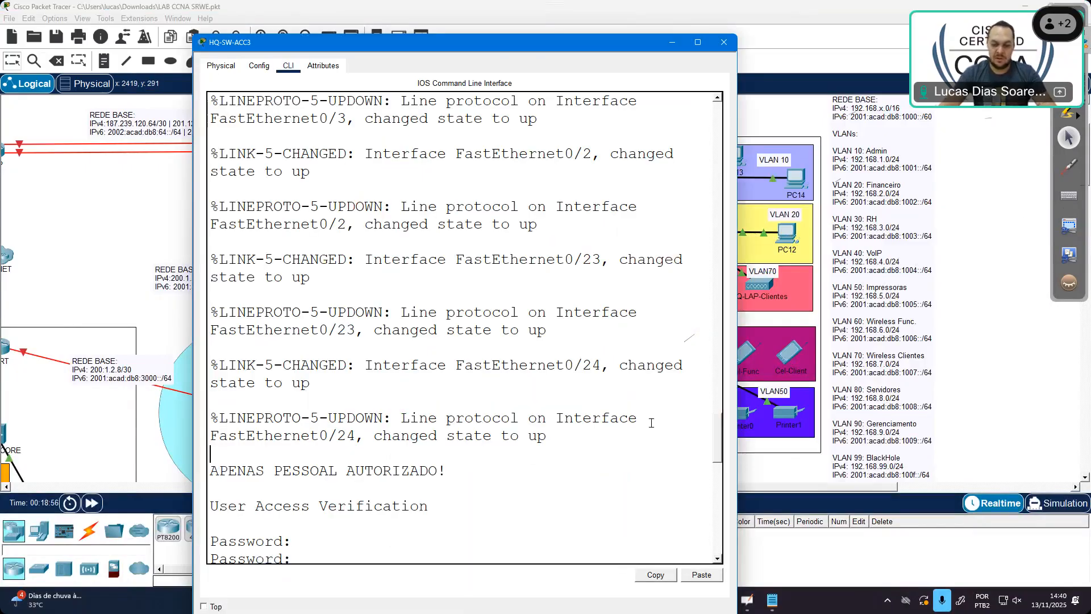
pyautogui.write('it')
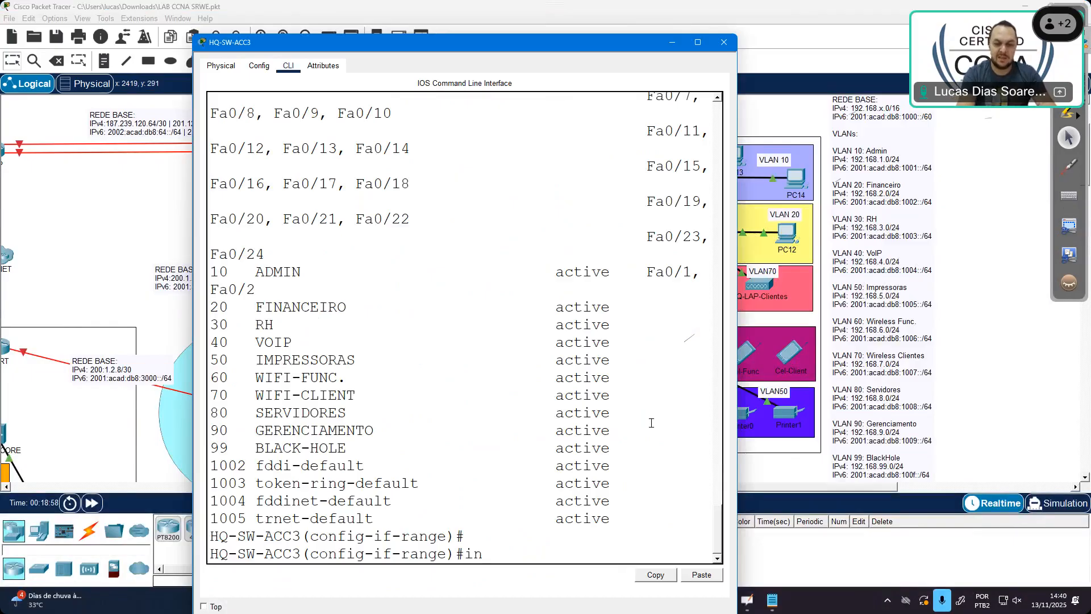
pyautogui.write('t range')
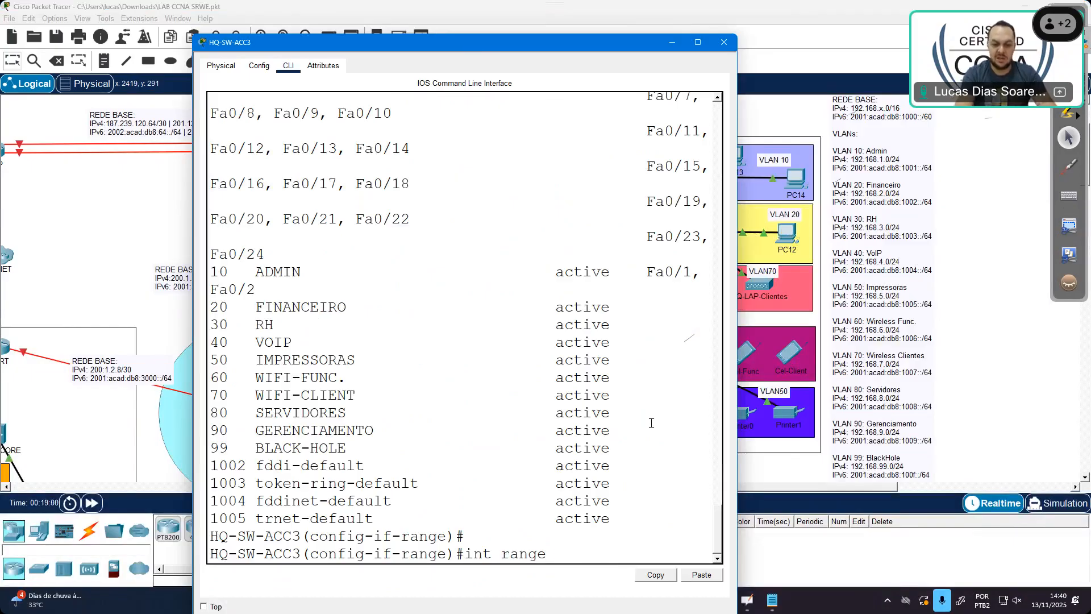
pyautogui.write(' f0/3-4')
pyautogui.press('Return')
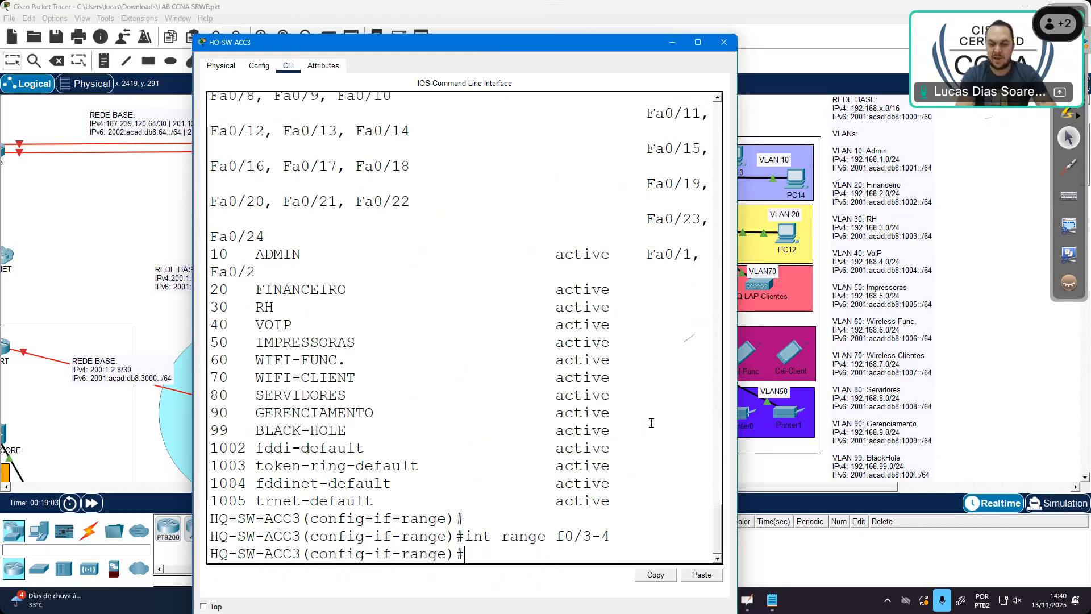
pyautogui.write('sw')
pyautogui.press('Tab')
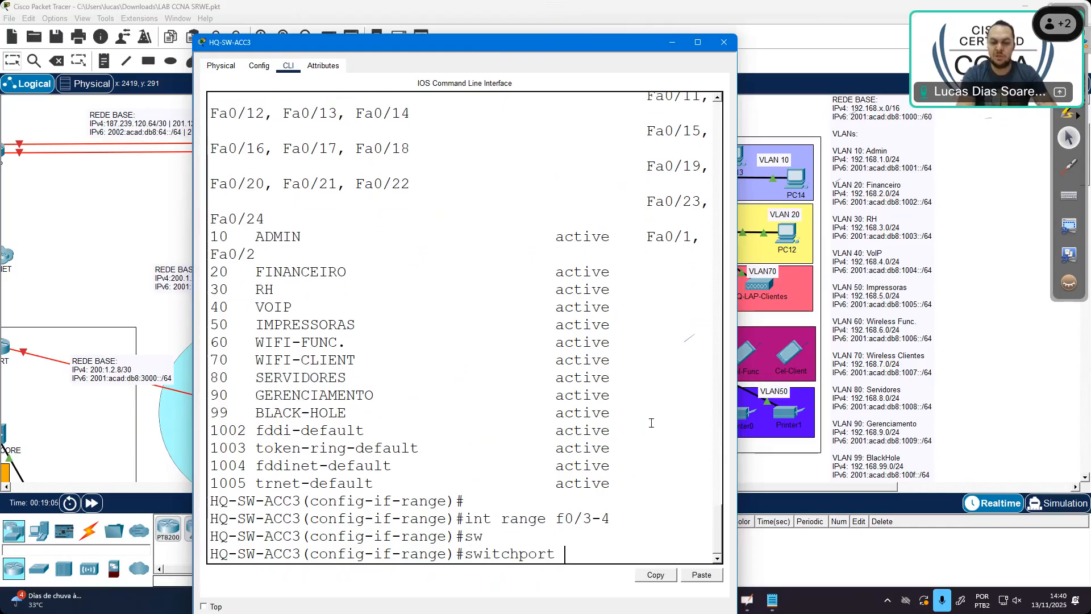
pyautogui.write('mo')
pyautogui.press('Tab')
pyautogui.write('ac')
pyautogui.press('Tab')
pyautogui.press('Return')
# Step: Assign interfaces f0/3-4 to access VLAN 20
pyautogui.write('sw')
pyautogui.press('Tab')
pyautogui.write('acc')
pyautogui.press('Tab')
pyautogui.write('vlan 20')
pyautogui.press('Return')
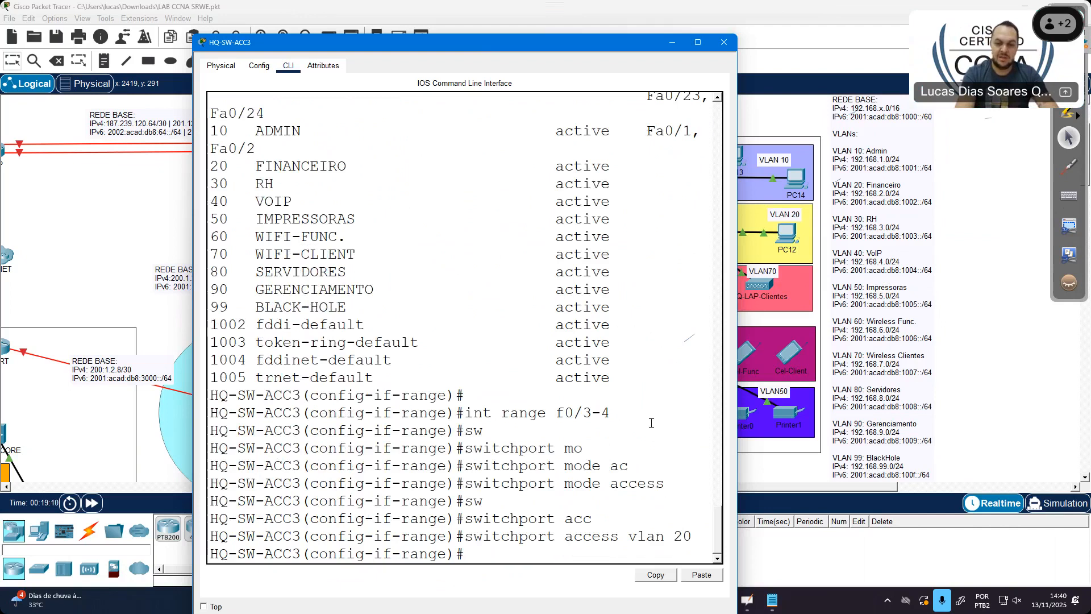
# Step: Show the brief VLAN table again and highlight the VLAN 20 FINANCEIRO row in the maximized window
pyautogui.write('do show van')
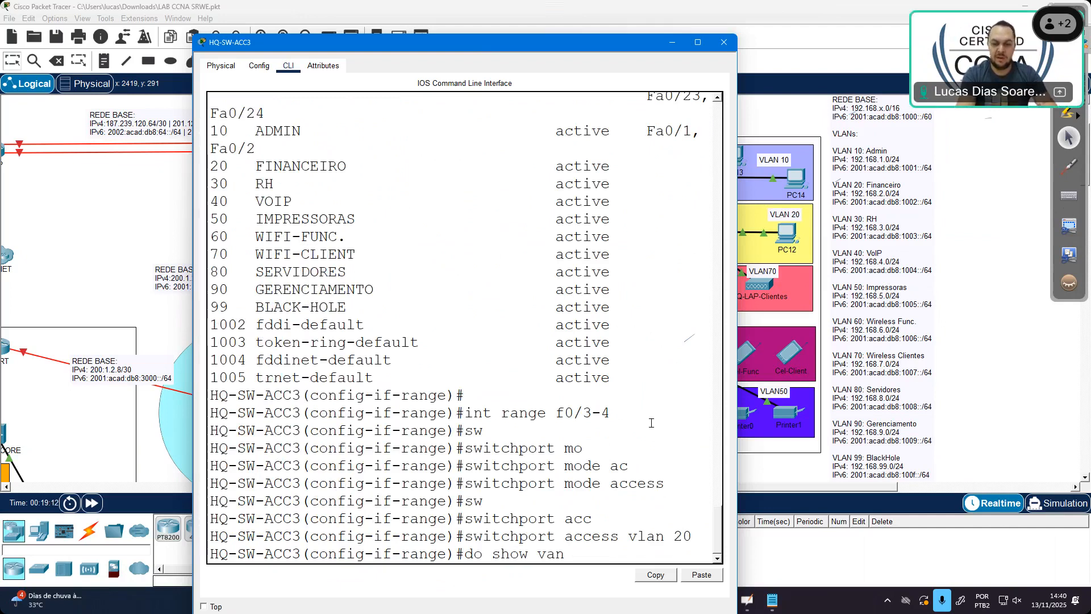
pyautogui.press('BackSpace')
pyautogui.press('BackSpace')
pyautogui.write('lan brief')
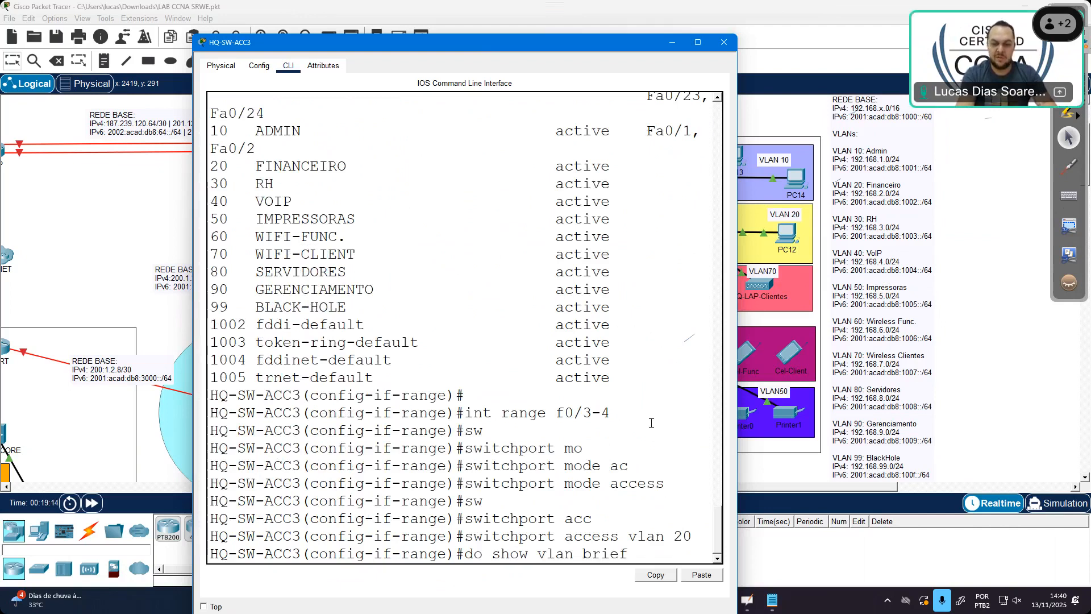
pyautogui.press('Return')
pyautogui.click(699, 44)
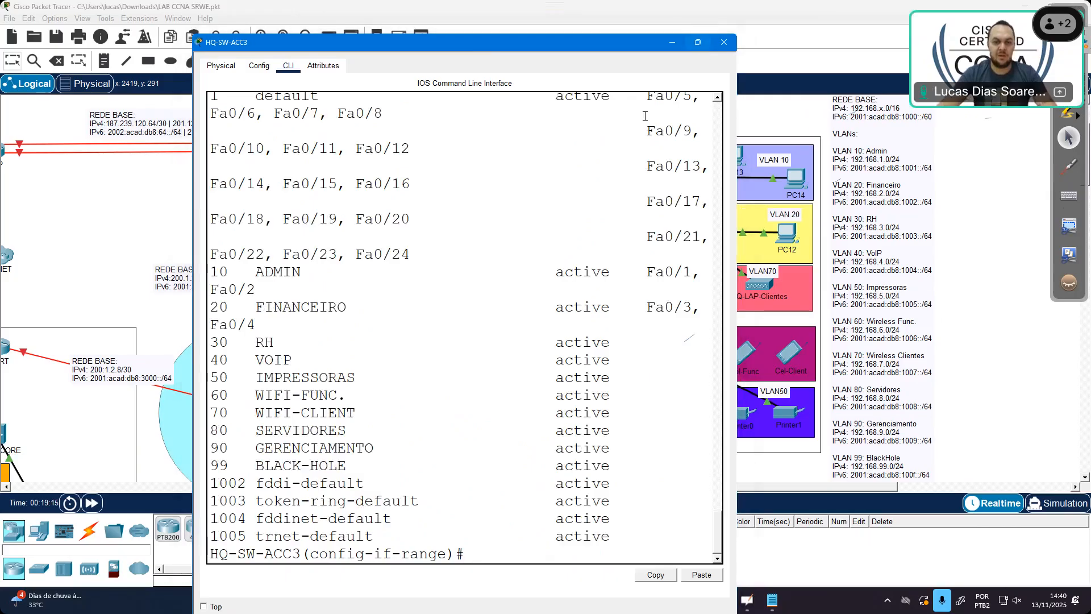
pyautogui.moveTo(565, 291); pyautogui.dragTo(17, 293)
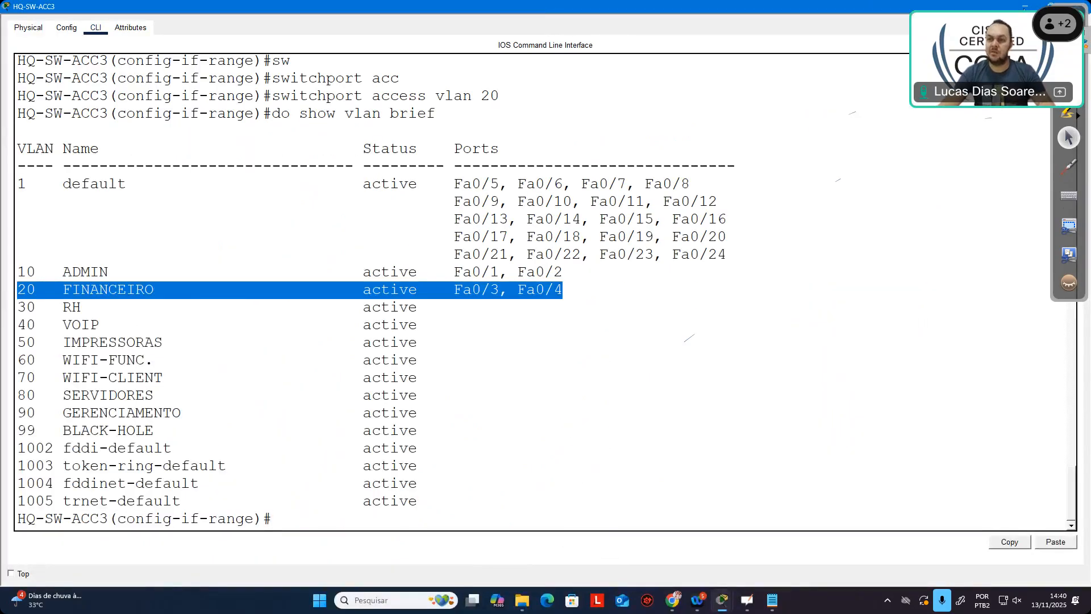
# Step: Switch to the Notepad checklist and append "- OK" to the 5.1 VLAN ACCESS line under HQ-NETWORK
pyautogui.hotkey('alt', 'Tab')
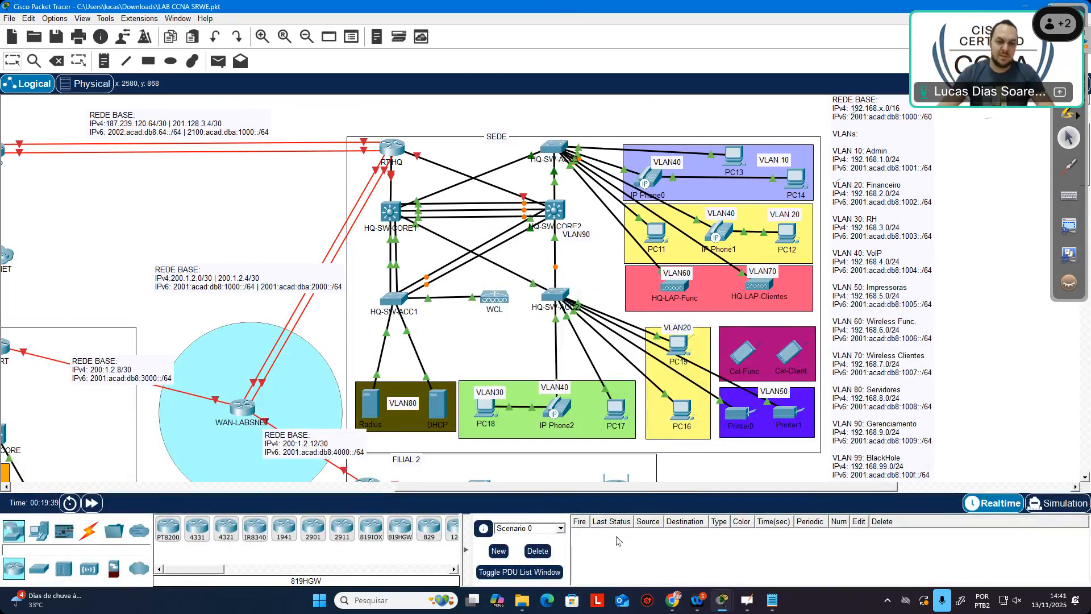
pyautogui.moveTo(437, 409); pyautogui.dragTo(436, 410)
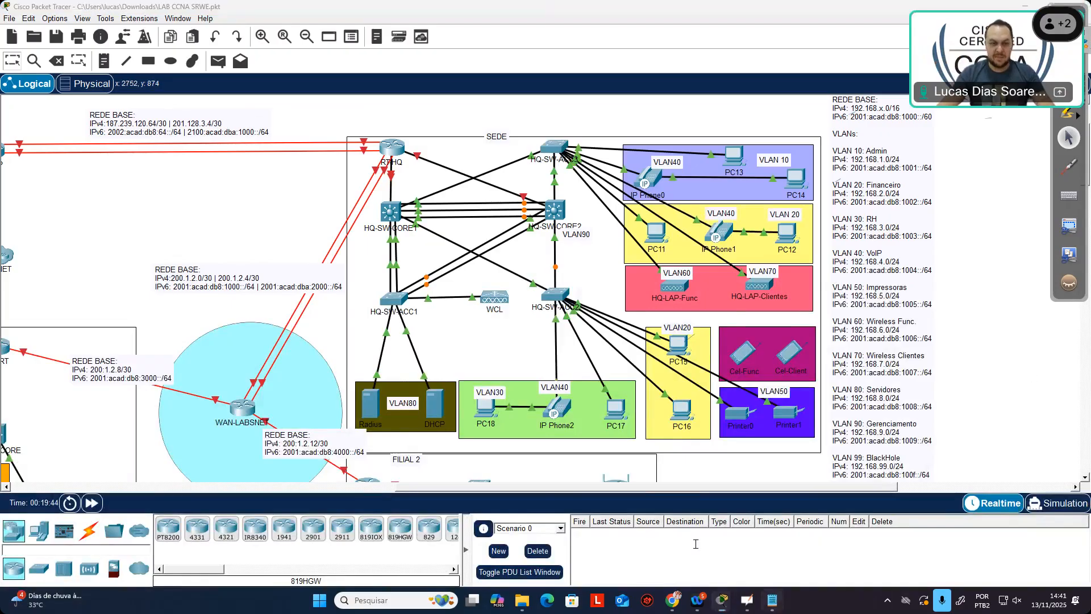
pyautogui.doubleClick(453, 353)
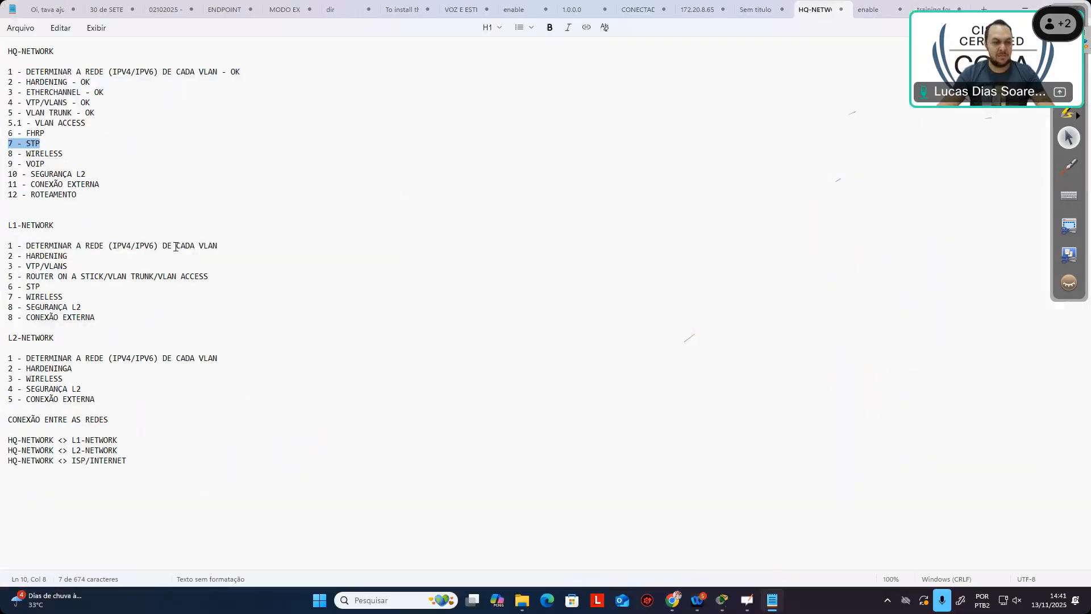
pyautogui.click(104, 125)
pyautogui.write('- OK')
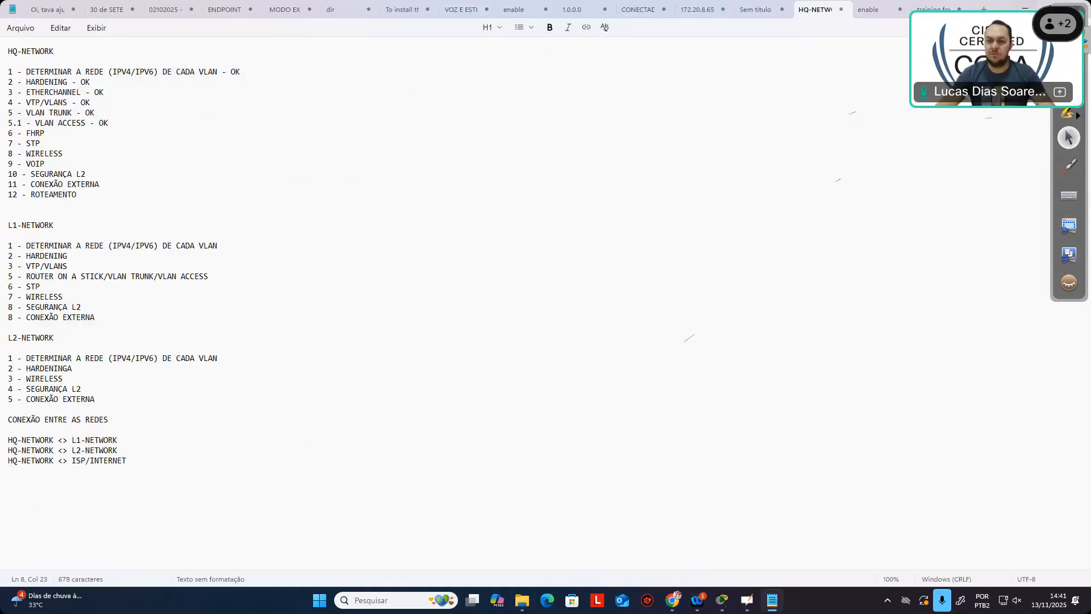
# Step: Highlight the VLAN ACCESS and FHRP lines in the HQ-NETWORK checklist
pyautogui.hotkey('alt', 'Tab')
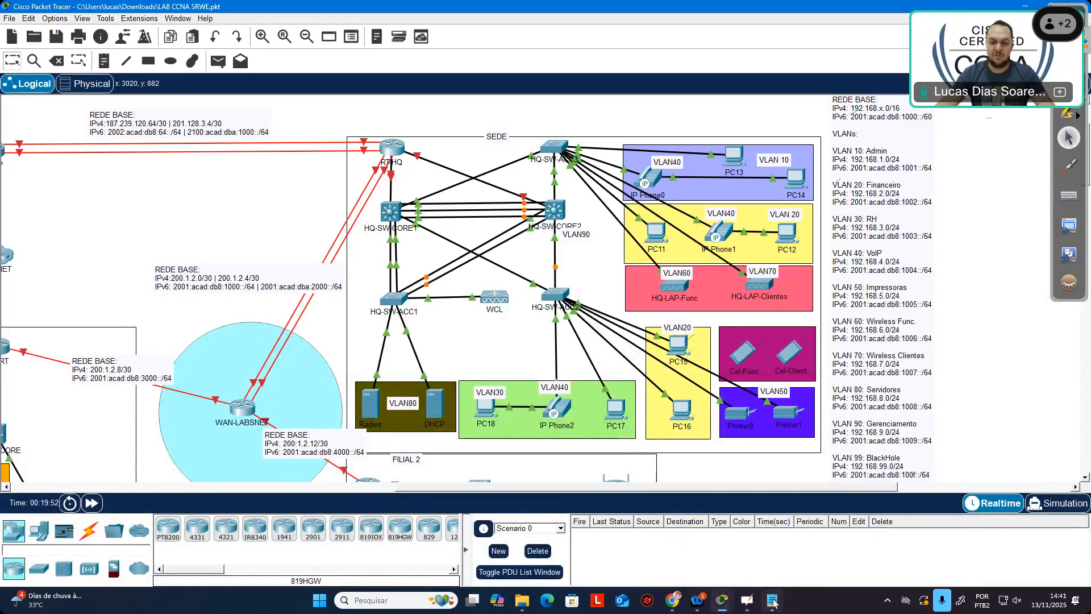
pyautogui.hotkey('alt', 'Tab')
pyautogui.moveTo(8, 123); pyautogui.dragTo(39, 128)
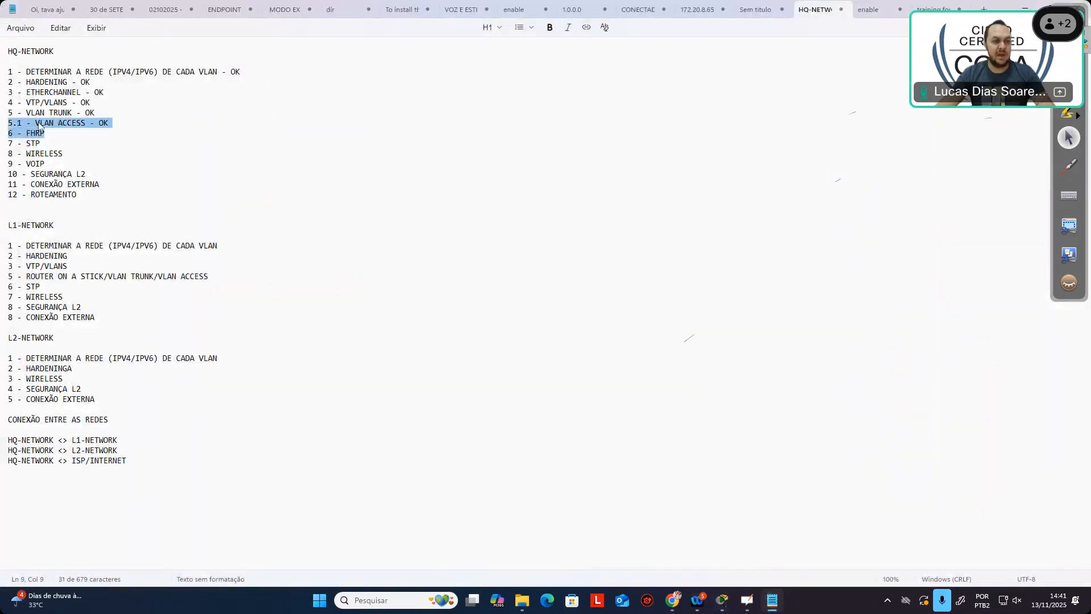
# Step: Switch to Packet Tracer and annotate PC13 in the VLAN 10 area with an arrow and the handwritten address 192.168.1.10
pyautogui.click(1030, 7)
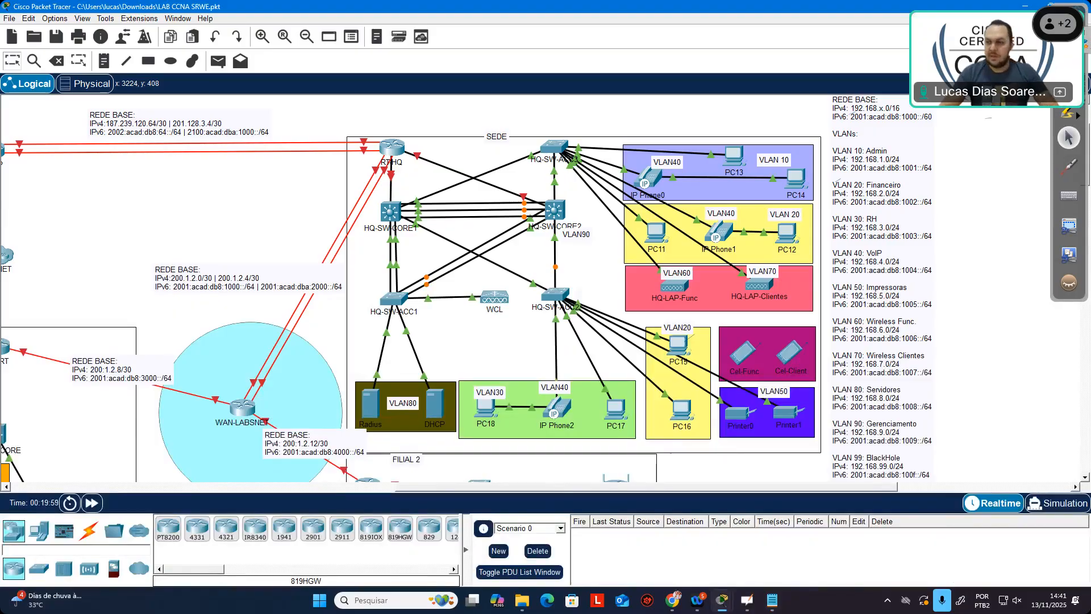
pyautogui.click(1069, 52)
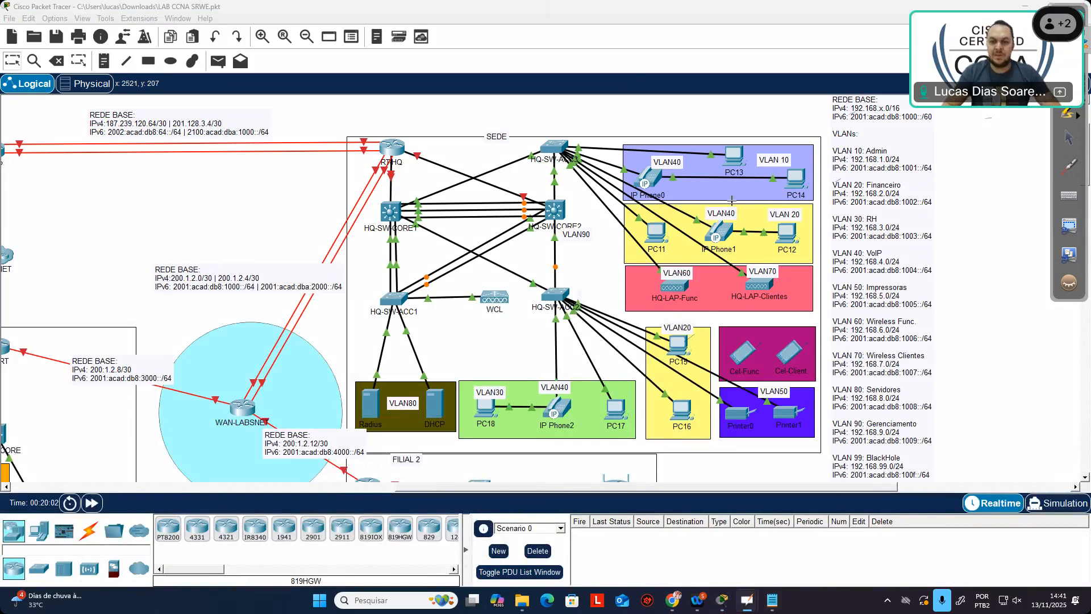
pyautogui.moveTo(747, 137)
pyautogui.mouseDown()
pyautogui.moveTo(734, 147)
pyautogui.moveTo(729, 122)
pyautogui.mouseUp()
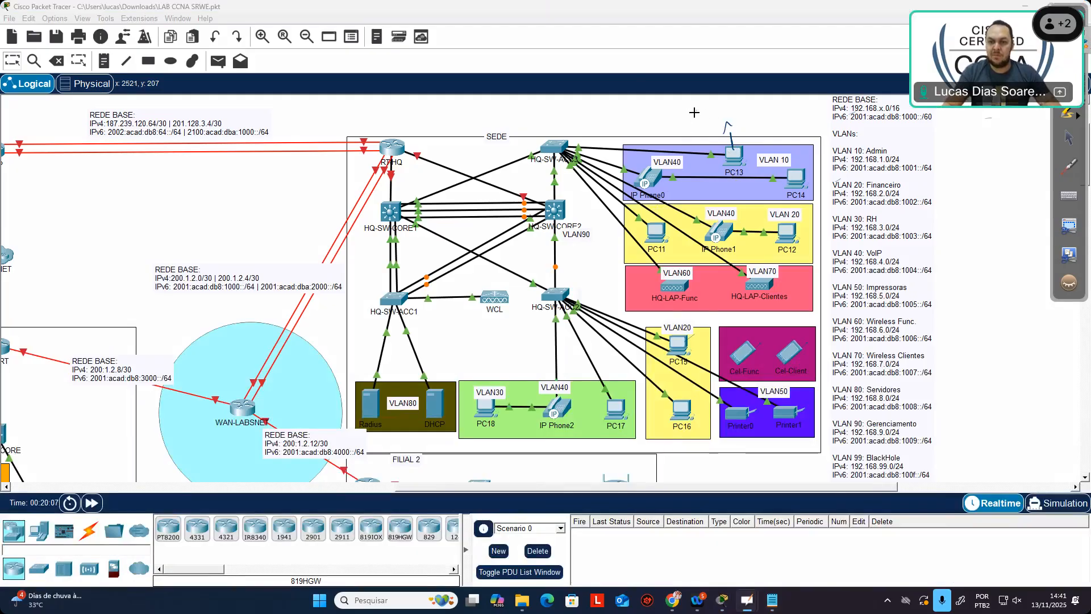
pyautogui.moveTo(694, 104); pyautogui.dragTo(748, 116)
pyautogui.click(773, 107)
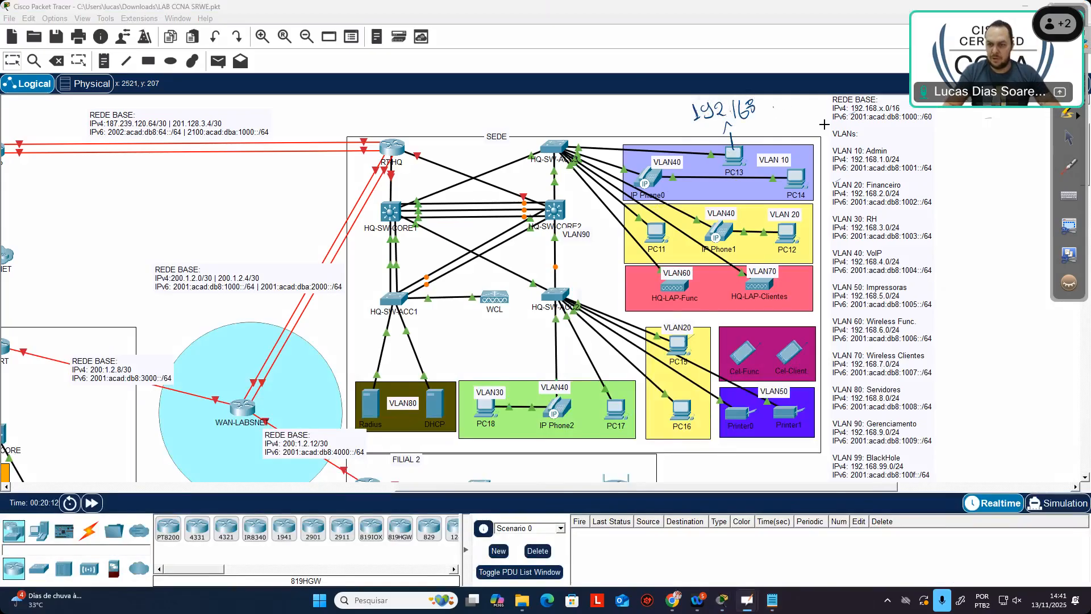
pyautogui.moveTo(777, 100)
pyautogui.mouseDown()
pyautogui.moveTo(776, 113)
pyautogui.moveTo(788, 116)
pyautogui.mouseUp()
pyautogui.moveTo(801, 101); pyautogui.dragTo(800, 102)
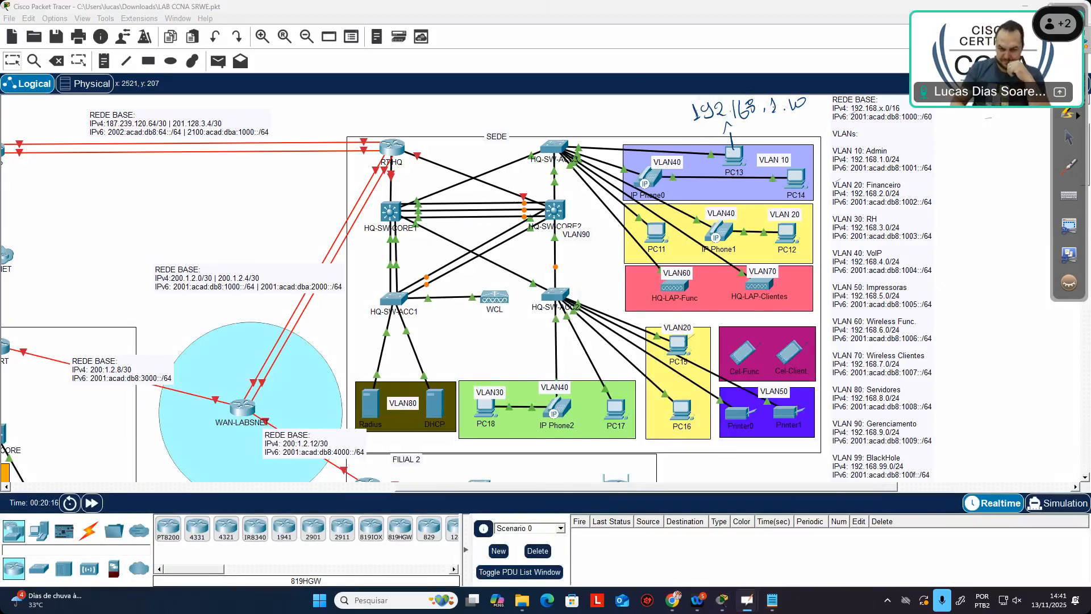
# Step: Draw an arrow from PC17 and write the address 192.168.3.10 at its end
pyautogui.moveTo(623, 418)
pyautogui.mouseDown()
pyautogui.moveTo(692, 451)
pyautogui.moveTo(694, 464)
pyautogui.mouseUp()
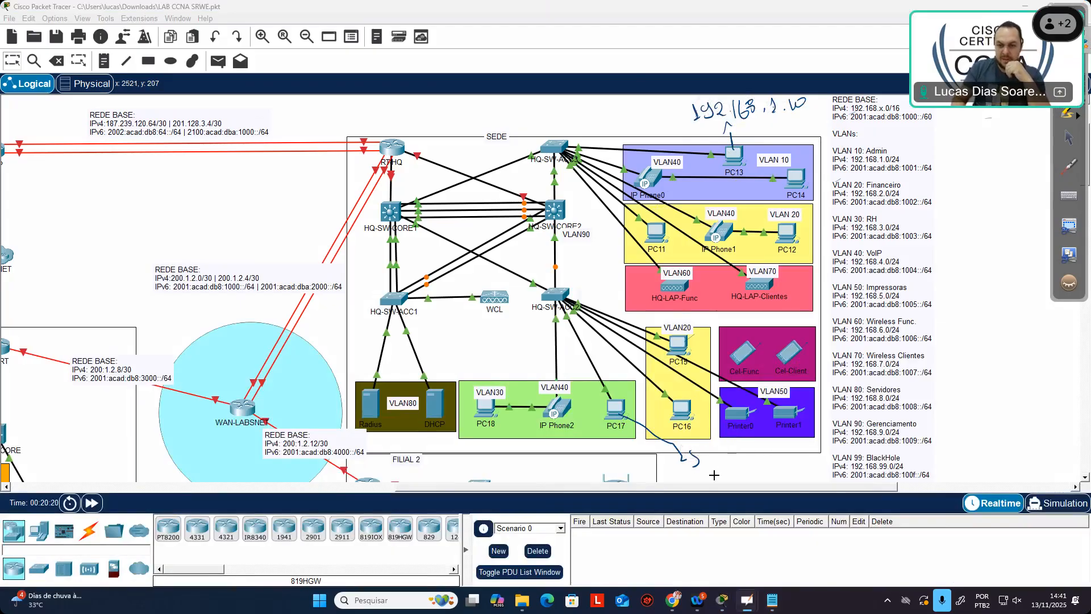
pyautogui.moveTo(708, 469)
pyautogui.mouseDown()
pyautogui.moveTo(709, 455)
pyautogui.moveTo(716, 469)
pyautogui.moveTo(740, 469)
pyautogui.moveTo(824, 445)
pyautogui.mouseUp()
pyautogui.click(771, 462)
pyautogui.click(800, 457)
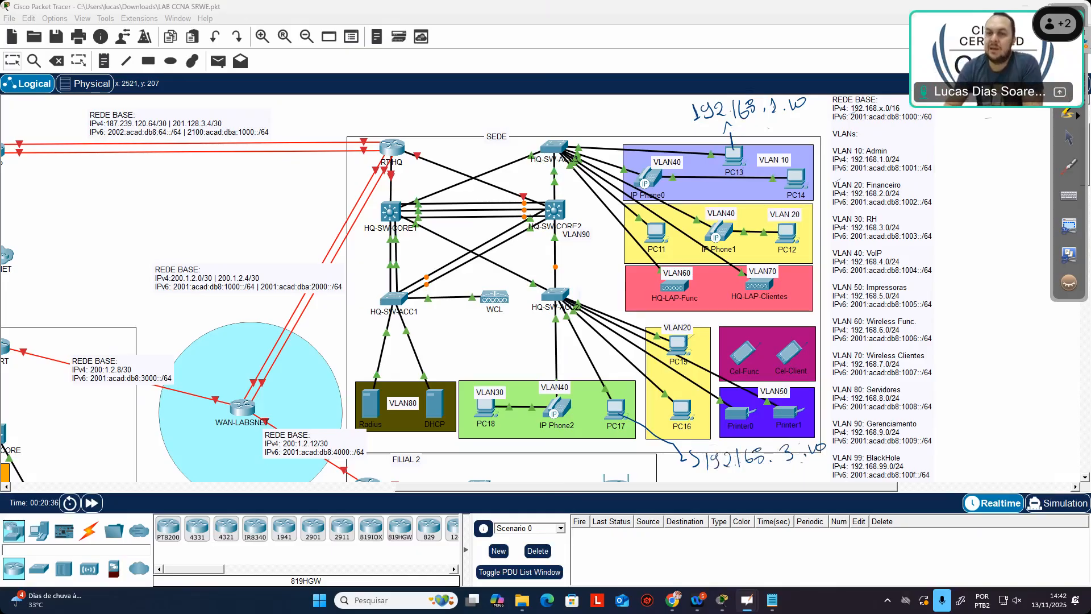
# Step: Write a circled GATEWAY label above the SEDE network and mark the HQ router with a circle and arrows
pyautogui.moveTo(442, 108)
pyautogui.mouseDown()
pyautogui.moveTo(435, 117)
pyautogui.moveTo(454, 104)
pyautogui.moveTo(460, 119)
pyautogui.moveTo(465, 104)
pyautogui.moveTo(481, 114)
pyautogui.moveTo(534, 101)
pyautogui.moveTo(530, 120)
pyautogui.mouseUp()
pyautogui.moveTo(454, 130)
pyautogui.mouseDown()
pyautogui.moveTo(491, 96)
pyautogui.moveTo(423, 110)
pyautogui.moveTo(481, 124)
pyautogui.mouseUp()
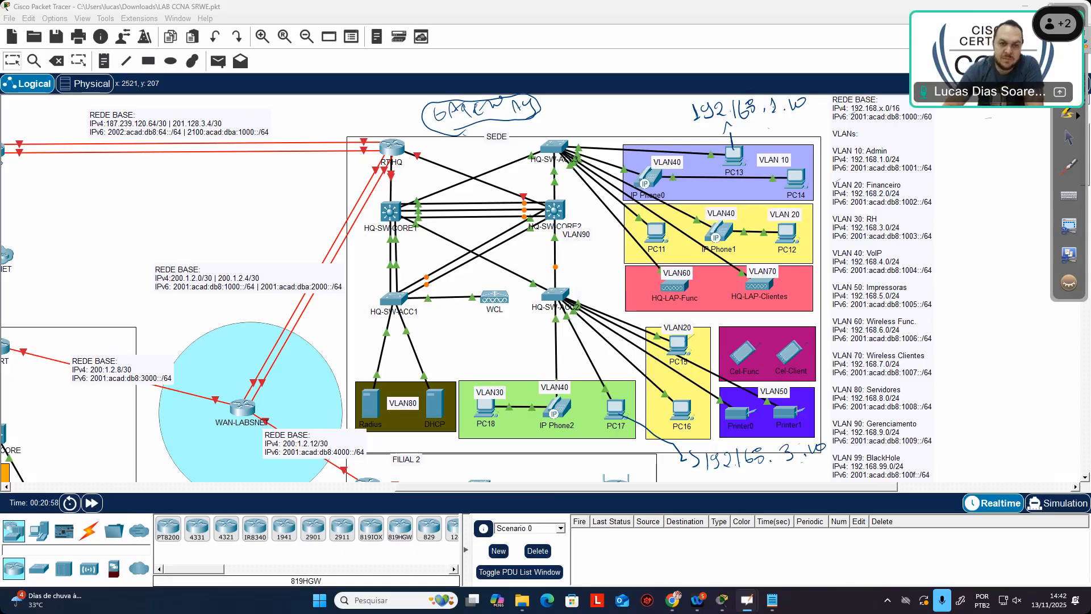
pyautogui.moveTo(396, 137)
pyautogui.mouseDown()
pyautogui.moveTo(390, 167)
pyautogui.moveTo(382, 134)
pyautogui.moveTo(355, 134)
pyautogui.moveTo(356, 121)
pyautogui.mouseUp()
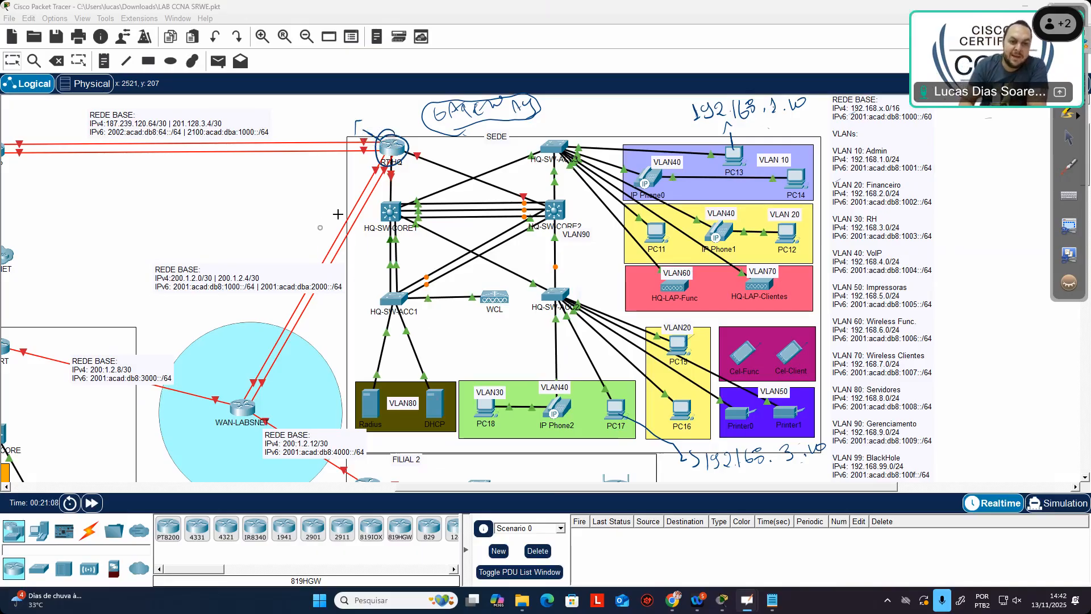
pyautogui.moveTo(326, 175); pyautogui.dragTo(356, 156)
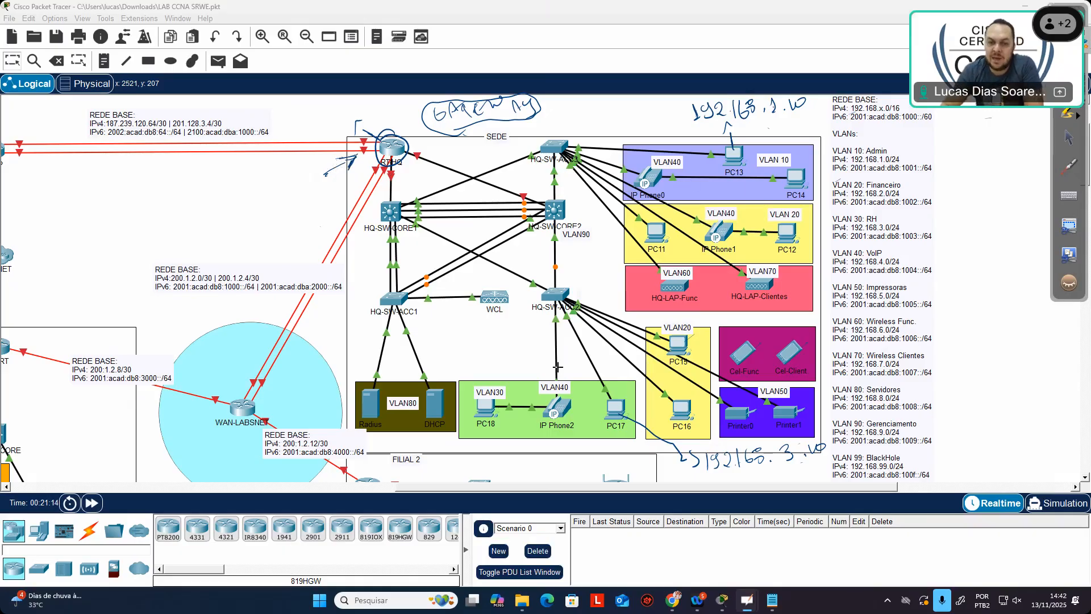
# Step: Circle HQ-SW-CORE1 and HQ-SW-CORE2 and draw an arrow from CORE1 to the handwritten label L3 MULTILAYER
pyautogui.moveTo(385, 204)
pyautogui.mouseDown()
pyautogui.moveTo(405, 198)
pyautogui.moveTo(377, 210)
pyautogui.moveTo(398, 223)
pyautogui.mouseUp()
pyautogui.moveTo(556, 197)
pyautogui.mouseDown()
pyautogui.moveTo(571, 218)
pyautogui.moveTo(537, 205)
pyautogui.moveTo(532, 227)
pyautogui.mouseUp()
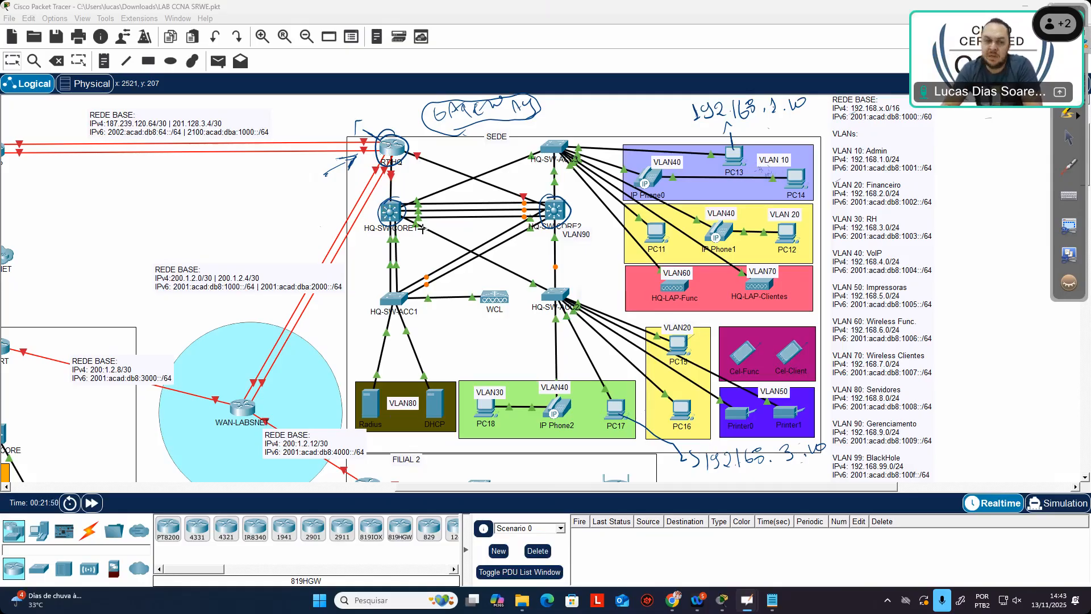
pyautogui.moveTo(331, 219); pyautogui.dragTo(319, 224)
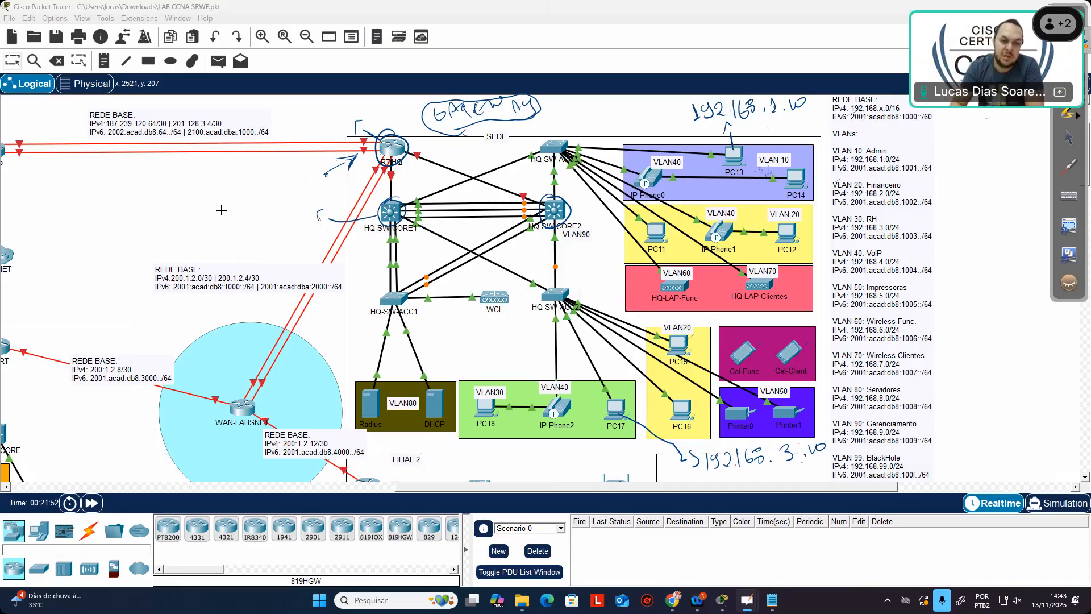
pyautogui.moveTo(227, 183)
pyautogui.mouseDown()
pyautogui.moveTo(228, 203)
pyautogui.moveTo(241, 202)
pyautogui.moveTo(230, 230)
pyautogui.moveTo(273, 222)
pyautogui.moveTo(278, 209)
pyautogui.moveTo(291, 219)
pyautogui.moveTo(313, 194)
pyautogui.mouseUp()
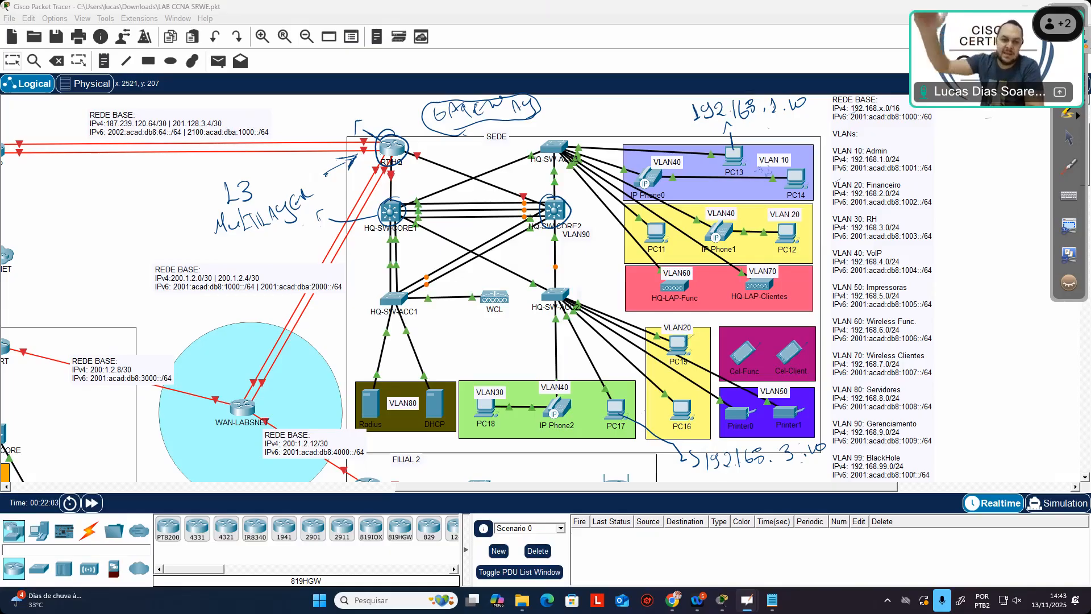
pyautogui.click(1067, 144)
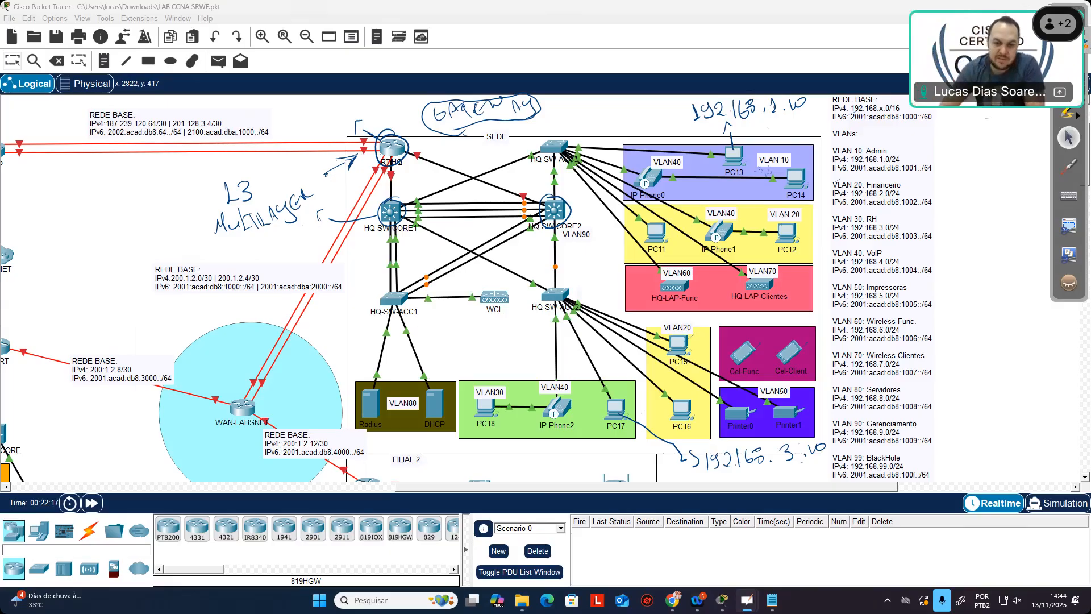
pyautogui.hotkey('alt', 'Tab')
pyautogui.hotkey('alt', 'Tab')
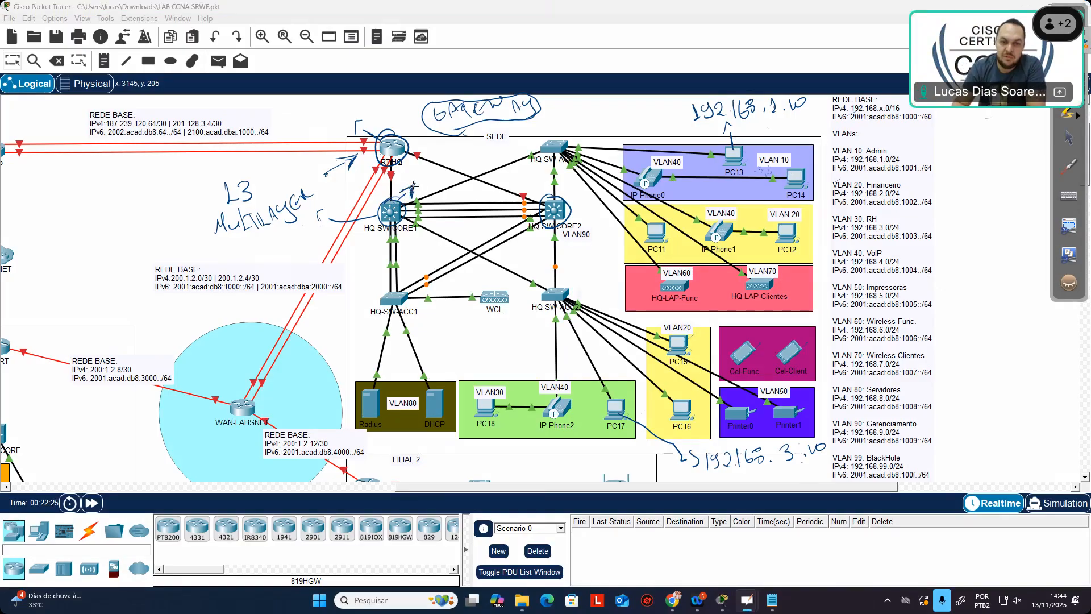
# Step: Draw arrows pointing at both HQ core switches, emphasizing the one above HQ-SW-CORE1
pyautogui.moveTo(407, 188); pyautogui.dragTo(412, 183)
pyautogui.moveTo(371, 243); pyautogui.dragTo(376, 234)
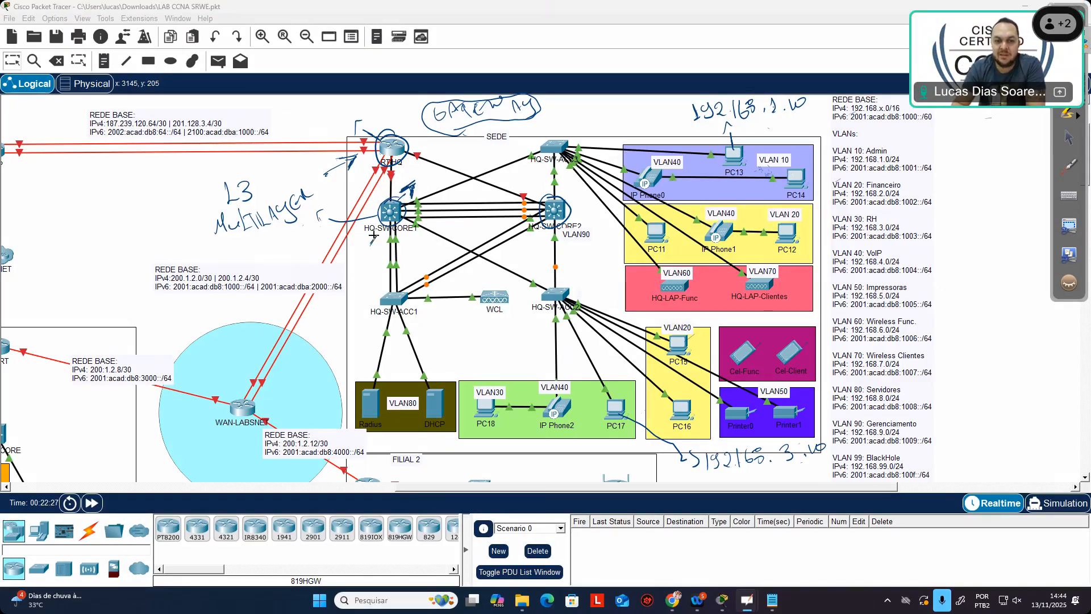
pyautogui.moveTo(575, 250); pyautogui.dragTo(570, 233)
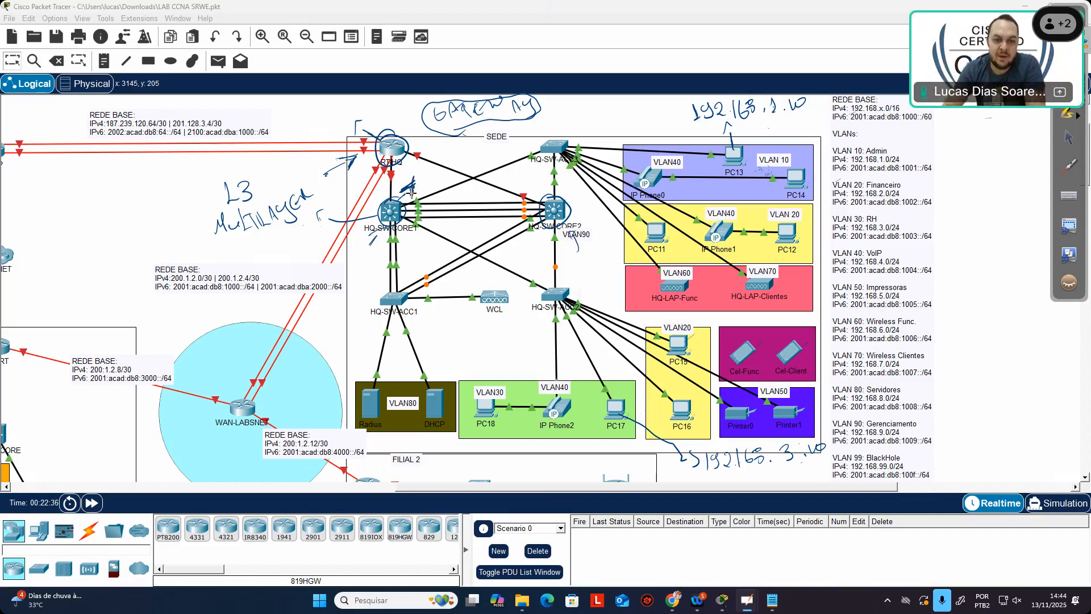
pyautogui.moveTo(417, 184)
pyautogui.mouseDown()
pyautogui.moveTo(399, 194)
pyautogui.moveTo(407, 189)
pyautogui.mouseUp()
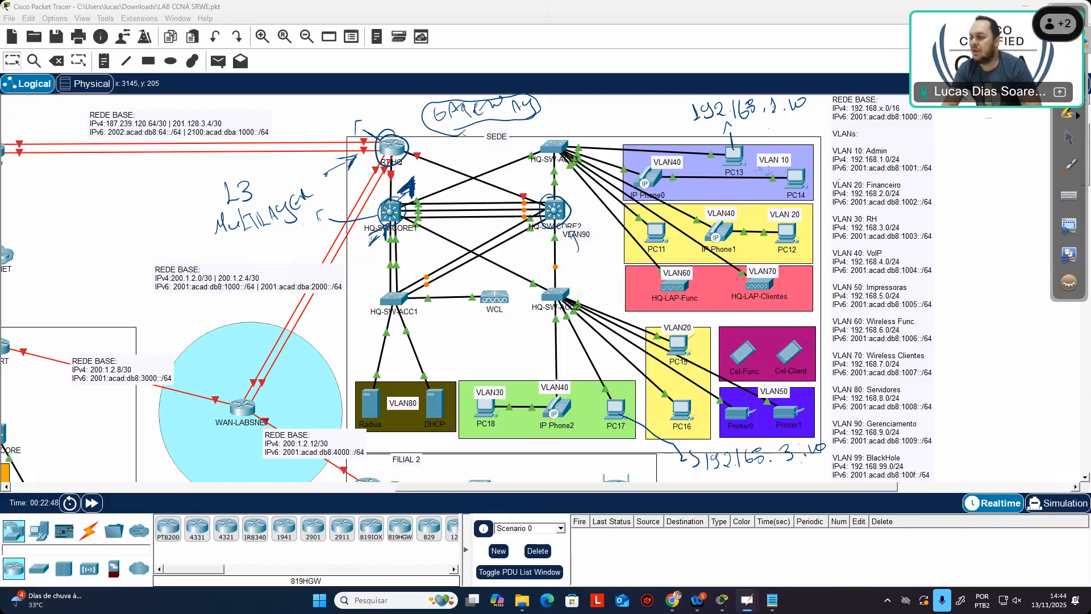
# Step: Cross out HQ-SW-CORE1 with arrows pointing toward HQ-SW-CORE2, and write FHRP beside the VLAN list
pyautogui.moveTo(387, 226)
pyautogui.mouseDown()
pyautogui.moveTo(398, 212)
pyautogui.moveTo(379, 211)
pyautogui.mouseUp()
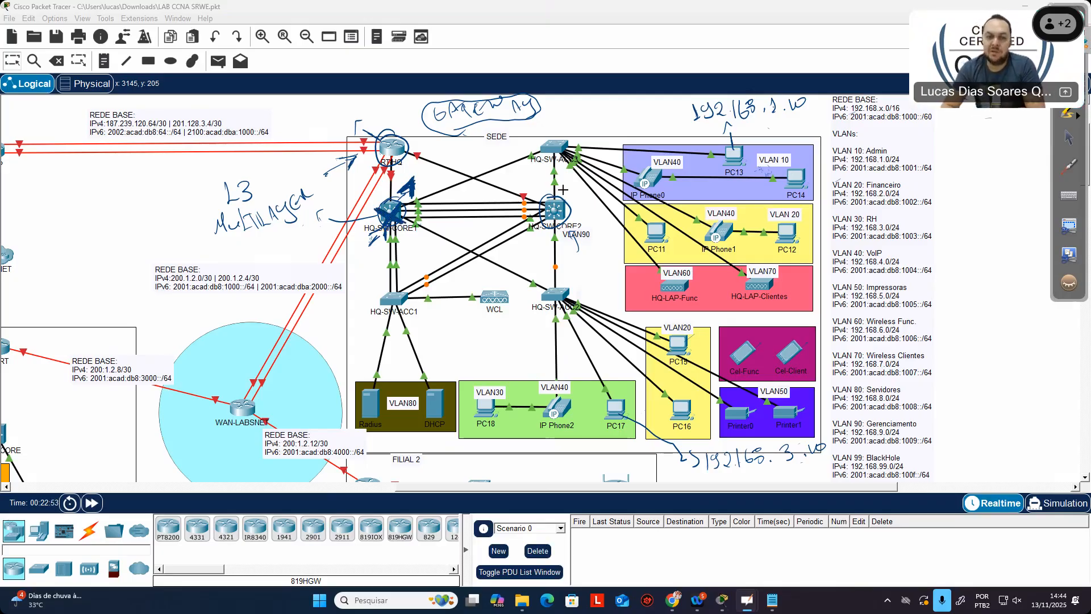
pyautogui.moveTo(575, 185); pyautogui.dragTo(562, 195)
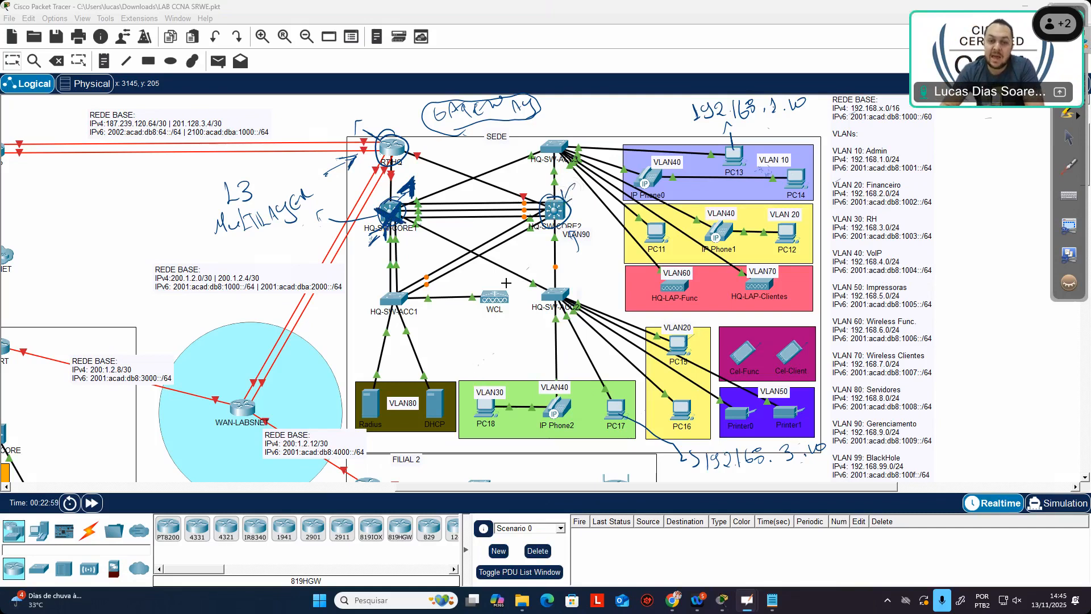
pyautogui.moveTo(501, 279); pyautogui.dragTo(526, 251)
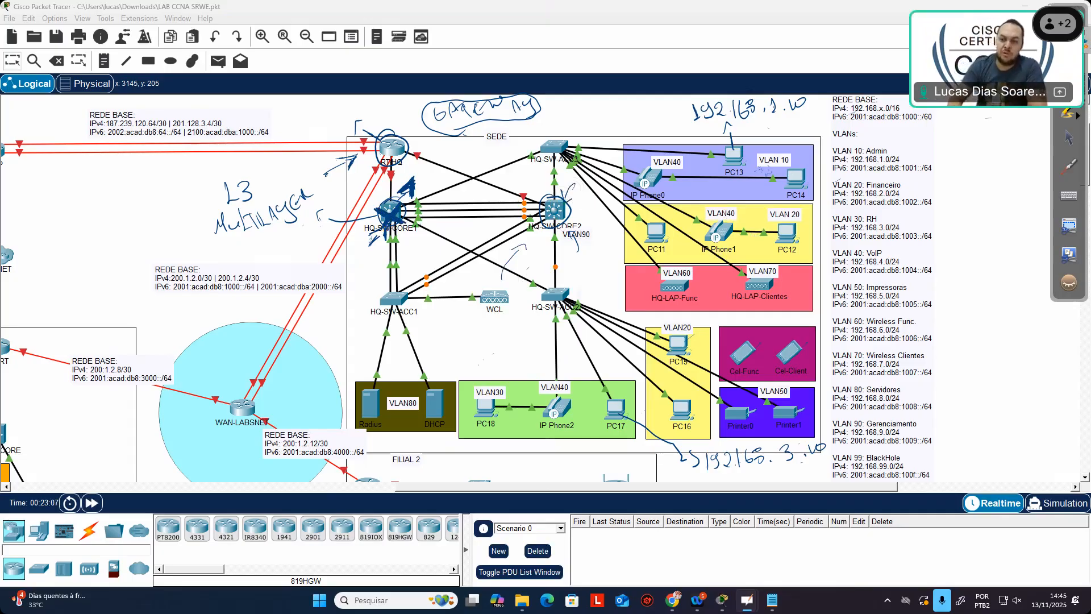
pyautogui.moveTo(955, 357)
pyautogui.mouseDown()
pyautogui.moveTo(941, 359)
pyautogui.moveTo(944, 375)
pyautogui.moveTo(980, 370)
pyautogui.moveTo(949, 390)
pyautogui.moveTo(970, 385)
pyautogui.mouseUp()
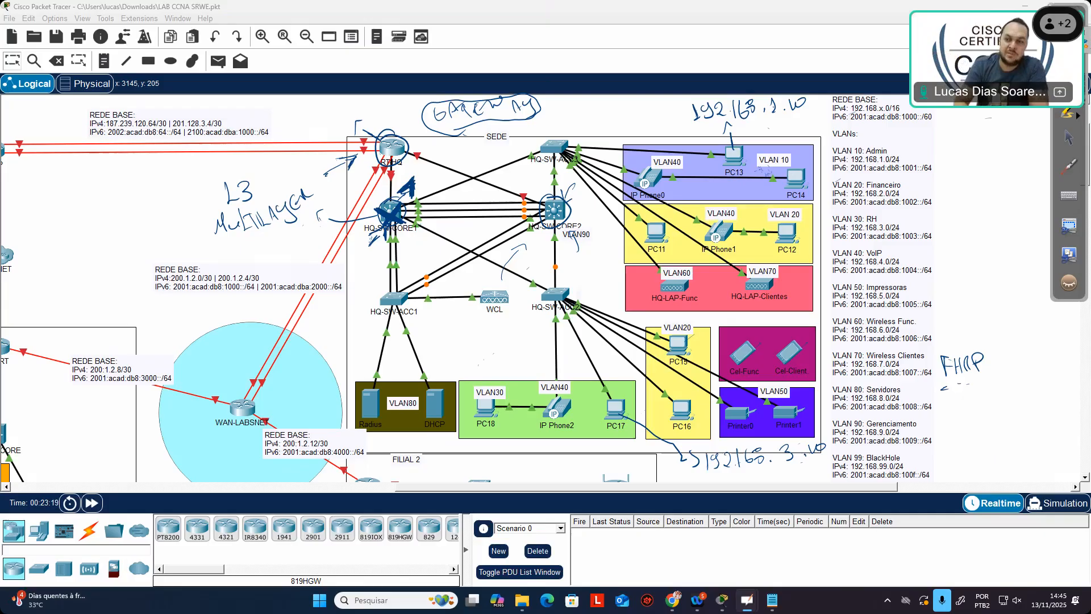
# Step: Erase the marks around both core switches and number HQ-SW-CORE1 as 2 and HQ-SW-CORE2 as 3
pyautogui.moveTo(661, 222)
pyautogui.mouseDown()
pyautogui.moveTo(396, 239)
pyautogui.moveTo(472, 220)
pyautogui.moveTo(551, 230)
pyautogui.mouseUp()
pyautogui.moveTo(377, 203)
pyautogui.mouseDown()
pyautogui.moveTo(375, 214)
pyautogui.moveTo(398, 197)
pyautogui.mouseUp()
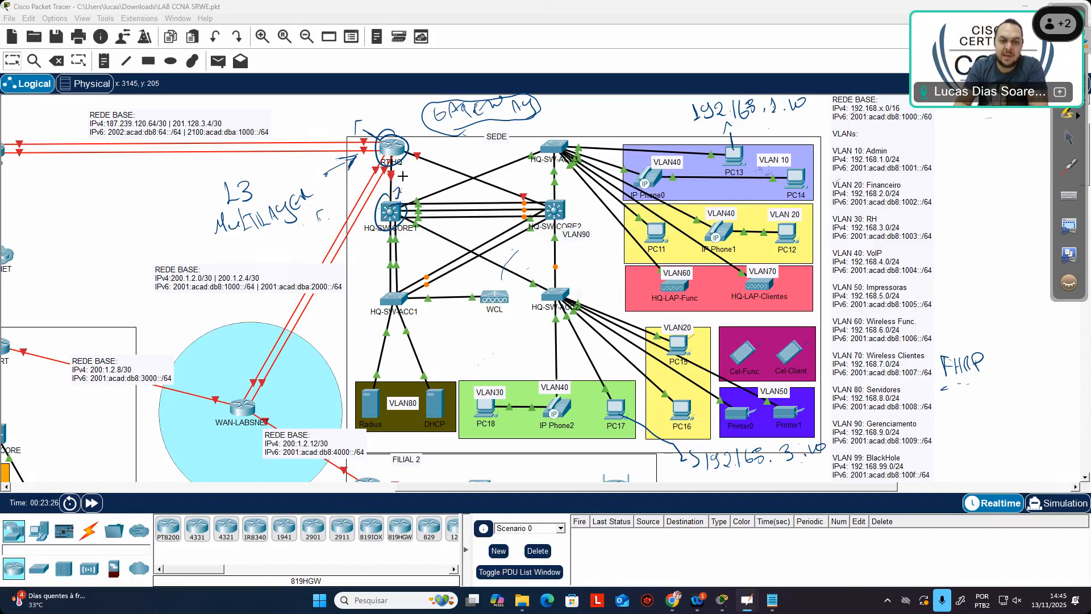
pyautogui.moveTo(399, 174); pyautogui.dragTo(408, 183)
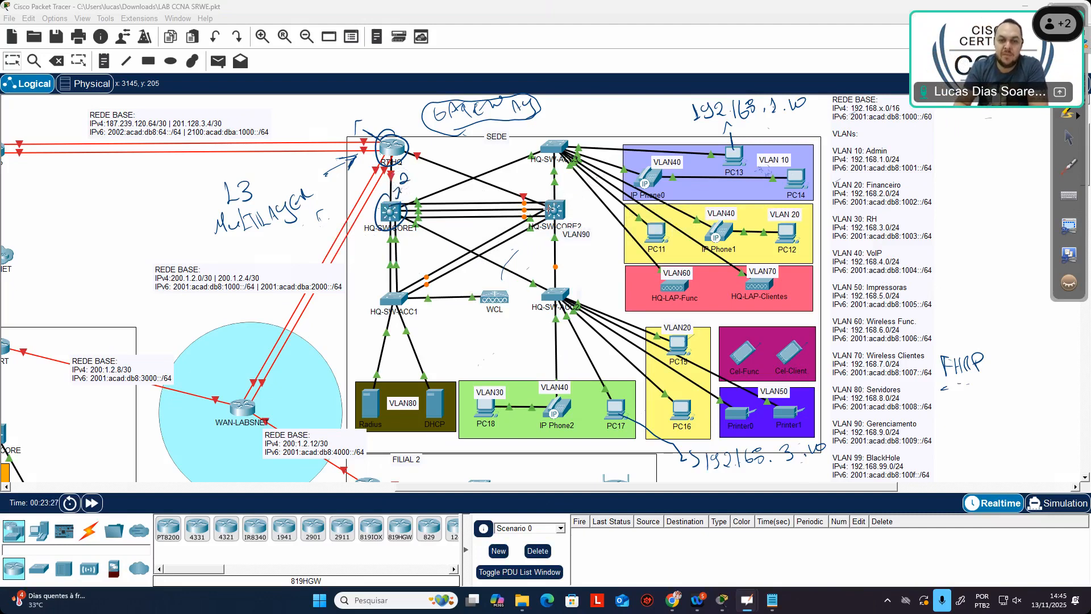
pyautogui.moveTo(569, 199); pyautogui.dragTo(540, 191)
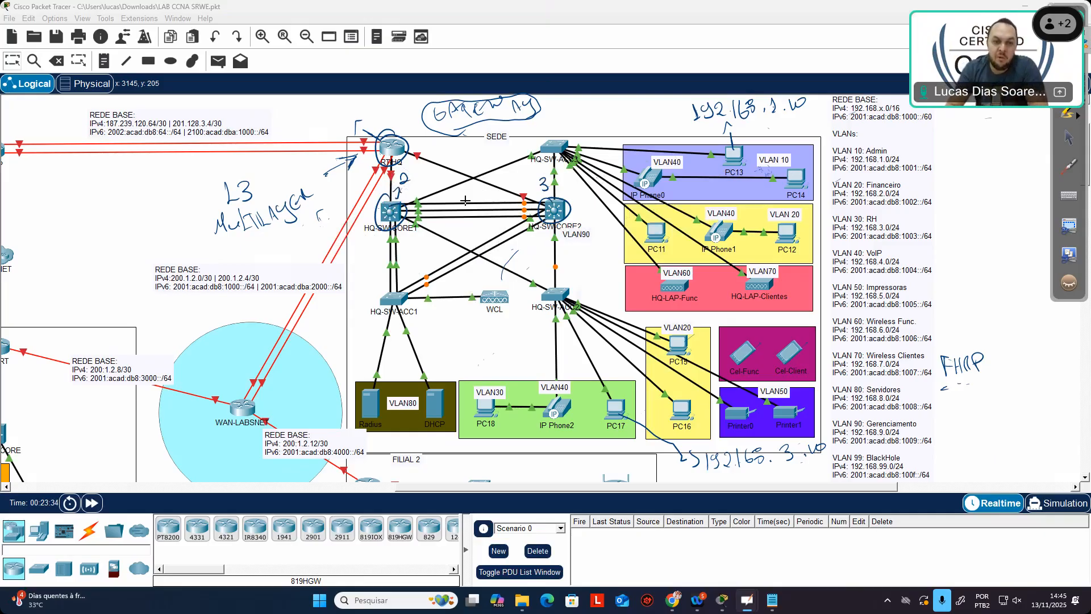
# Step: Draw an arc joining the two core switches with a circled midpoint, and label it VIRTUAL with an arrow to a circled 1
pyautogui.moveTo(398, 219)
pyautogui.mouseDown()
pyautogui.moveTo(440, 180)
pyautogui.moveTo(469, 175)
pyautogui.moveTo(537, 199)
pyautogui.mouseUp()
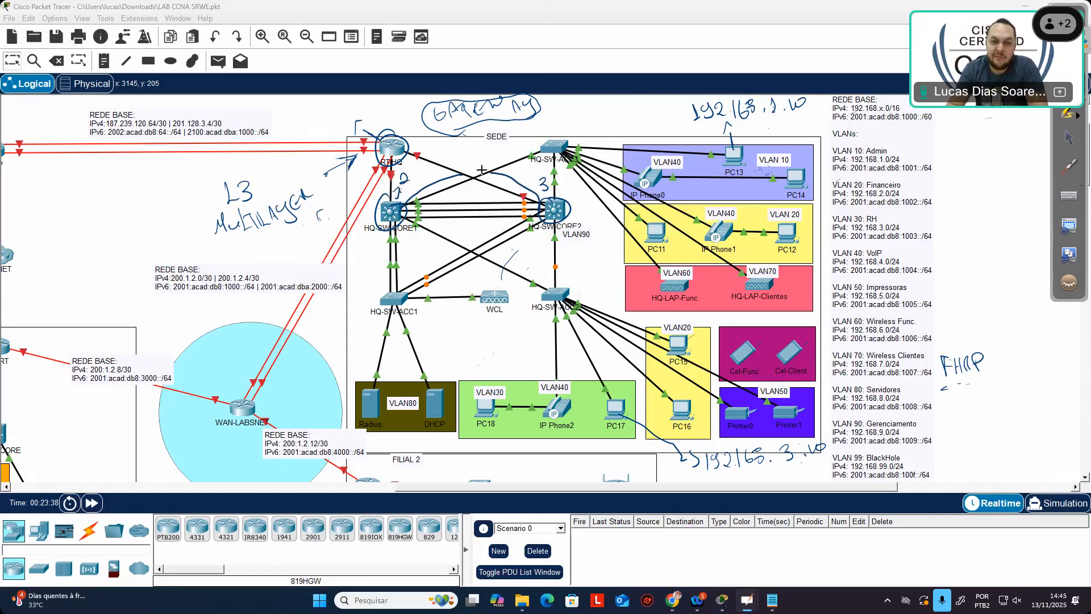
pyautogui.moveTo(467, 164)
pyautogui.mouseDown()
pyautogui.moveTo(460, 184)
pyautogui.moveTo(483, 189)
pyautogui.moveTo(475, 165)
pyautogui.moveTo(474, 183)
pyautogui.mouseUp()
pyautogui.moveTo(482, 143); pyautogui.dragTo(549, 138)
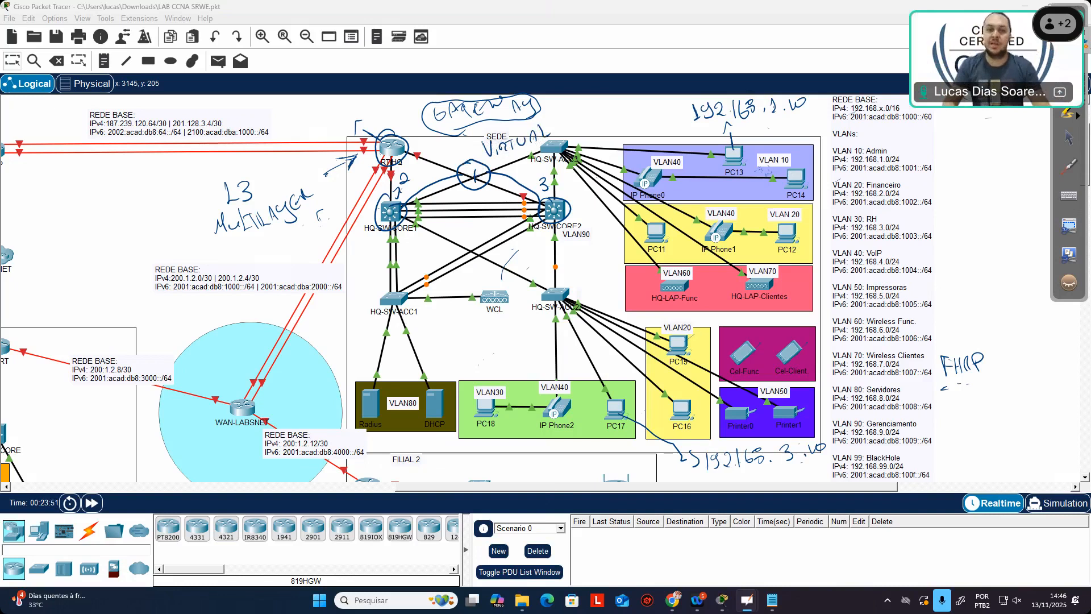
pyautogui.moveTo(565, 118); pyautogui.dragTo(595, 126)
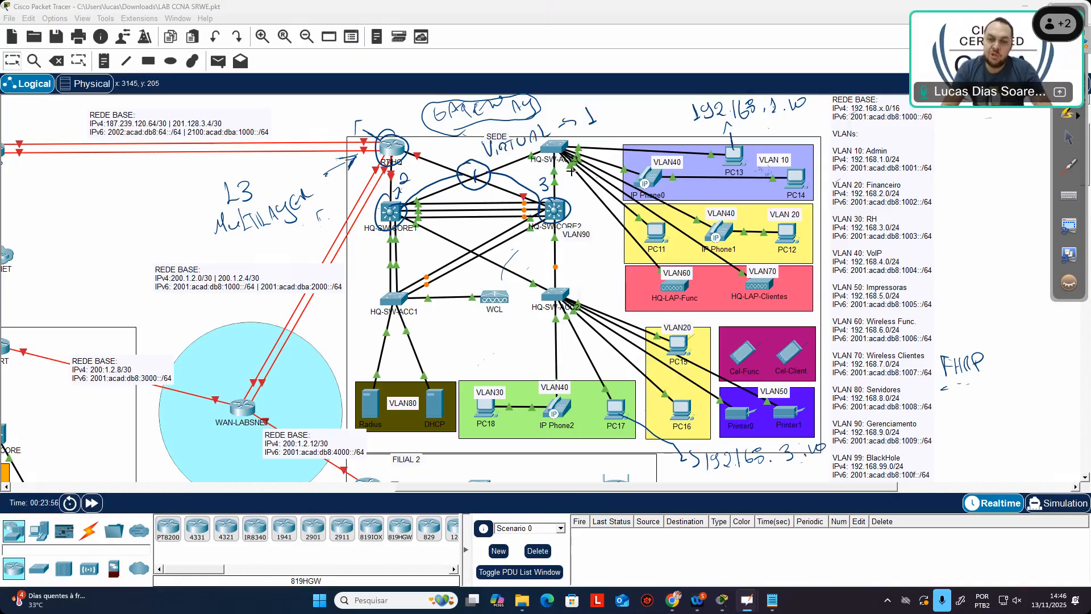
pyautogui.moveTo(590, 101); pyautogui.dragTo(585, 120)
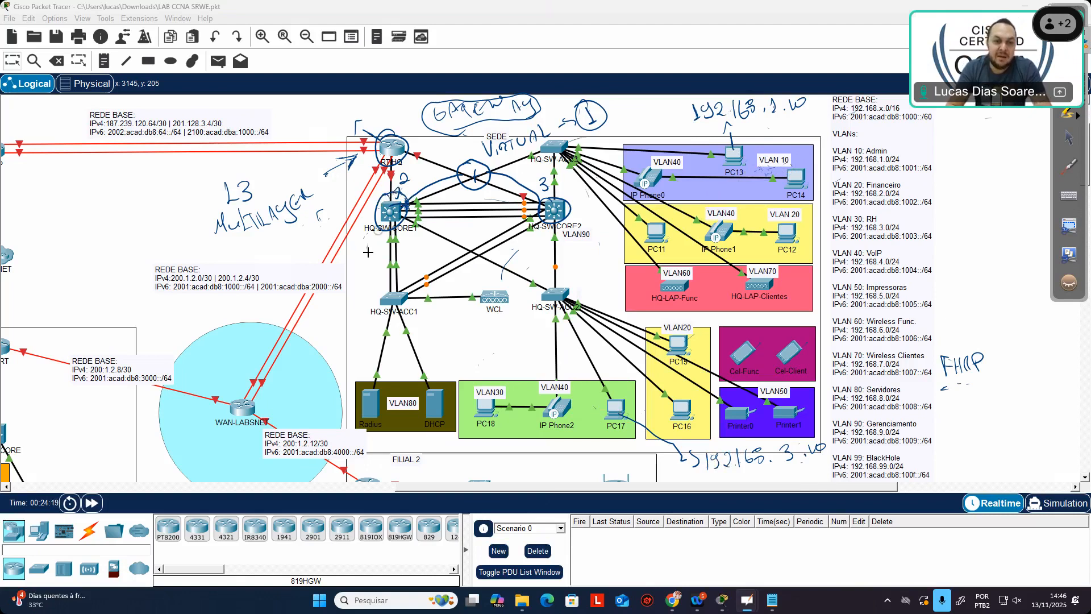
# Step: Cross out HQ-SW-CORE1 and draw a curve from the circled 1 to HQ-SW-CORE2, with arrows at both switches
pyautogui.moveTo(367, 244)
pyautogui.mouseDown()
pyautogui.moveTo(381, 232)
pyautogui.moveTo(384, 244)
pyautogui.mouseUp()
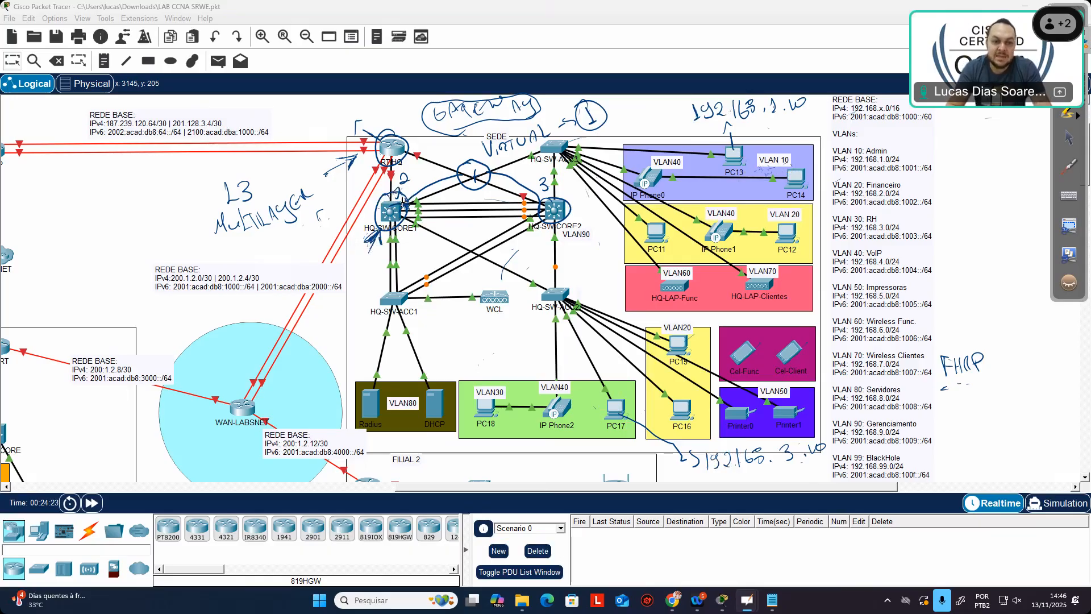
pyautogui.moveTo(401, 205)
pyautogui.mouseDown()
pyautogui.moveTo(380, 219)
pyautogui.moveTo(398, 229)
pyautogui.moveTo(418, 210)
pyautogui.moveTo(400, 207)
pyautogui.moveTo(407, 221)
pyautogui.mouseUp()
pyautogui.moveTo(588, 214)
pyautogui.mouseDown()
pyautogui.moveTo(595, 224)
pyautogui.moveTo(563, 211)
pyautogui.moveTo(576, 202)
pyautogui.moveTo(576, 218)
pyautogui.mouseUp()
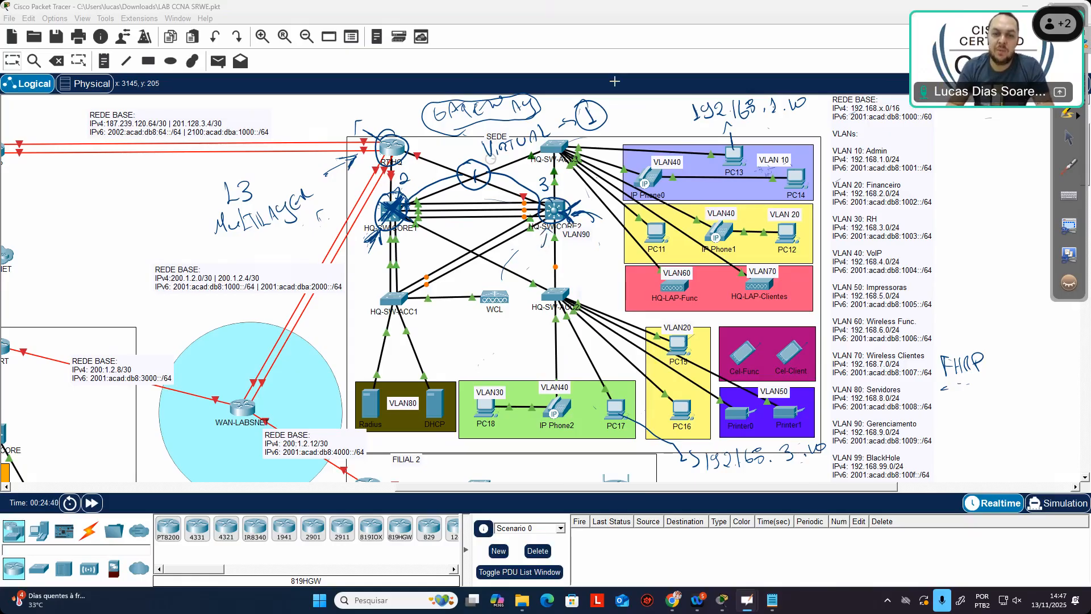
pyautogui.moveTo(591, 133)
pyautogui.mouseDown()
pyautogui.moveTo(600, 153)
pyautogui.moveTo(570, 206)
pyautogui.mouseUp()
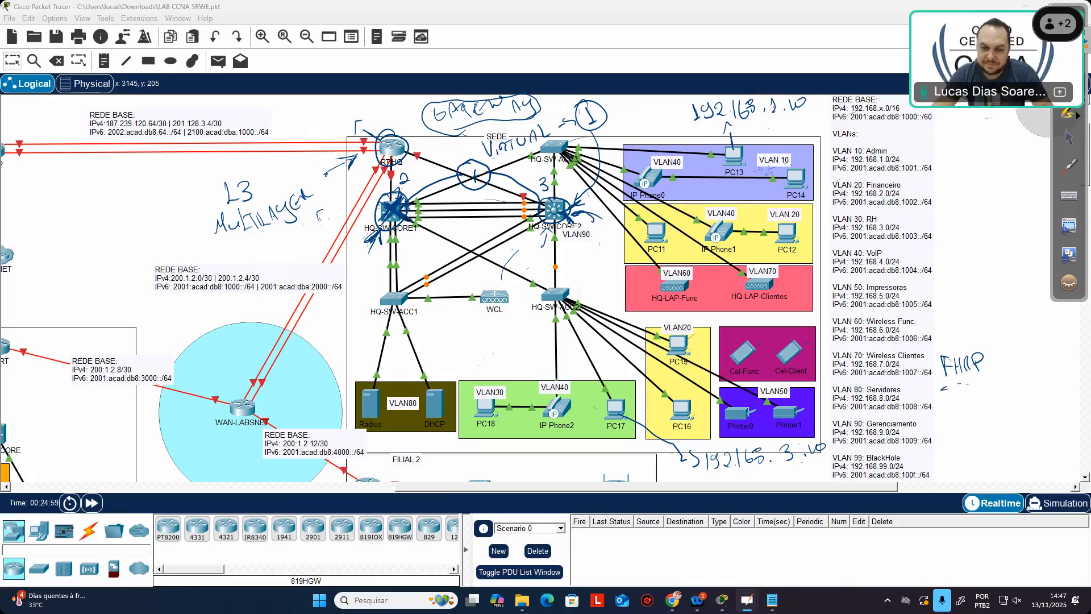
# Step: Erase all annotations from the topology and write the host range 1-254 beside the VLAN list
pyautogui.moveTo(724, 181)
pyautogui.mouseDown()
pyautogui.moveTo(670, 138)
pyautogui.moveTo(466, 114)
pyautogui.moveTo(379, 344)
pyautogui.moveTo(739, 71)
pyautogui.moveTo(300, 191)
pyautogui.moveTo(164, 208)
pyautogui.moveTo(711, 356)
pyautogui.moveTo(863, 503)
pyautogui.mouseUp()
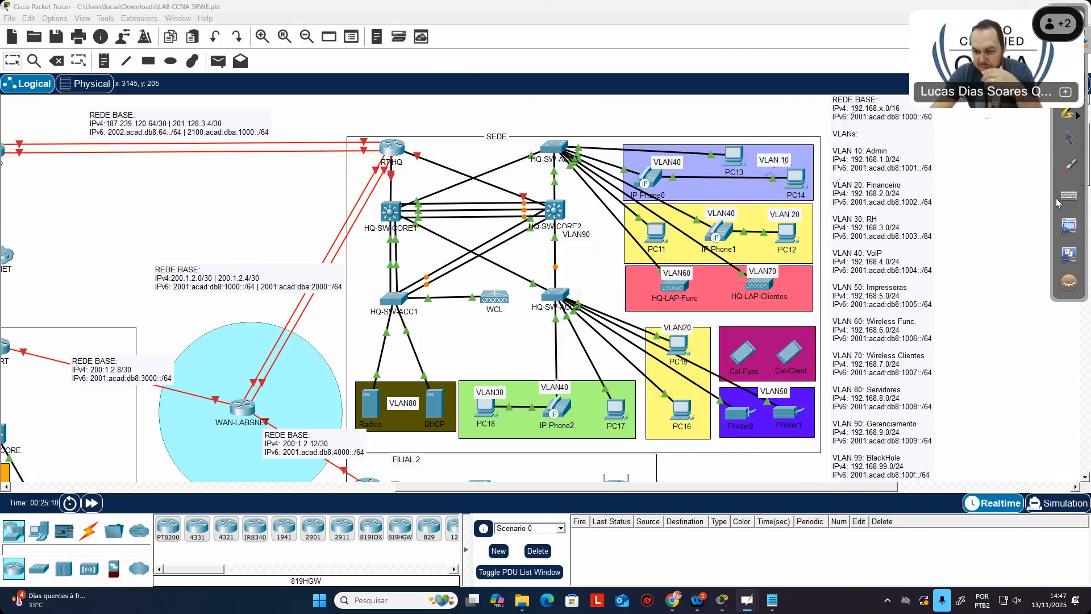
pyautogui.click(1068, 138)
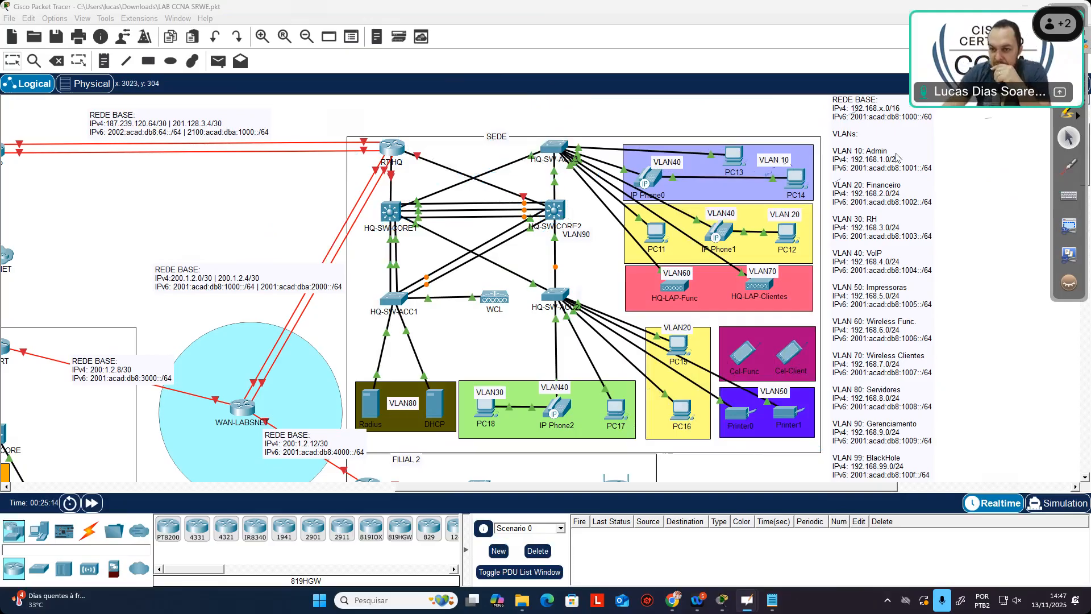
pyautogui.moveTo(900, 157); pyautogui.dragTo(771, 195)
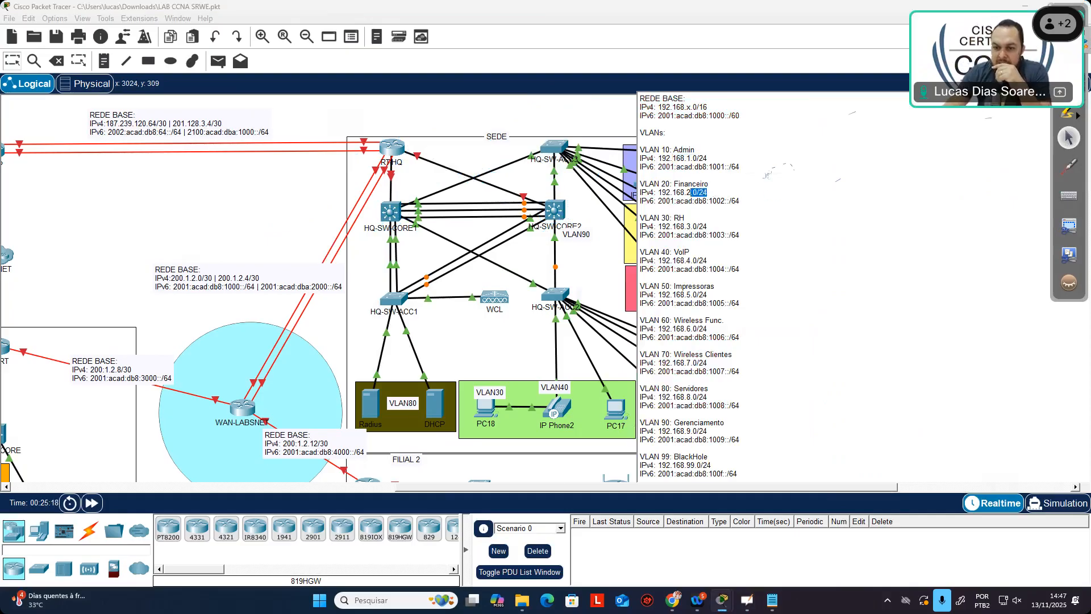
pyautogui.click(1069, 84)
pyautogui.moveTo(947, 186)
pyautogui.mouseDown()
pyautogui.moveTo(943, 208)
pyautogui.moveTo(1022, 191)
pyautogui.mouseUp()
pyautogui.moveTo(1018, 181); pyautogui.dragTo(1019, 198)
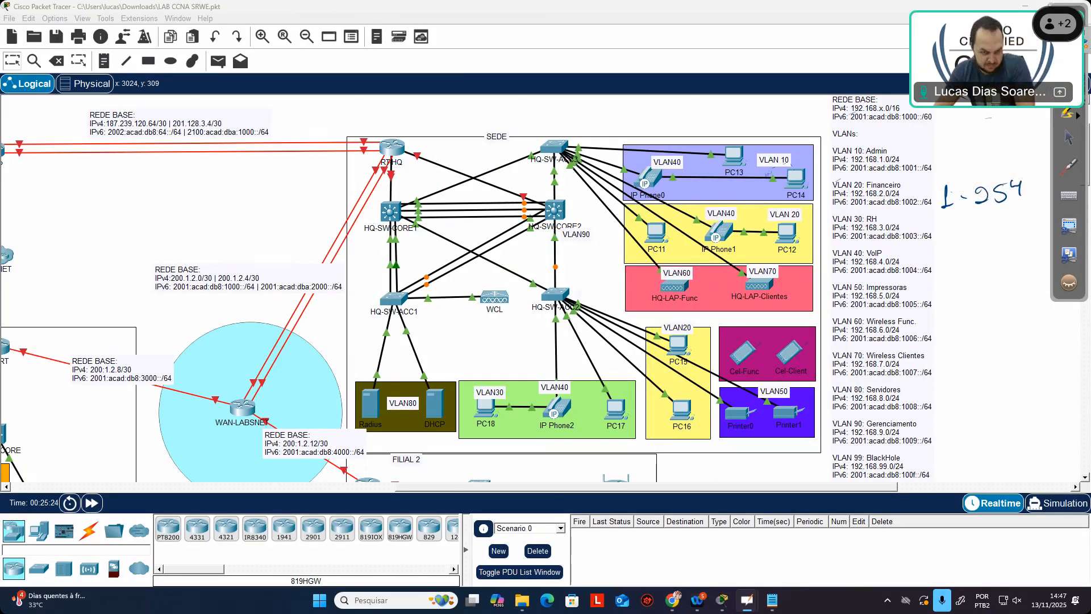
# Step: Number HQ-SW-CORE1 as 1 and HQ-SW-CORE2 as 2, and join them with an arc whose circled midpoint is labelled .254
pyautogui.moveTo(395, 188); pyautogui.dragTo(401, 198)
pyautogui.moveTo(395, 199); pyautogui.dragTo(408, 198)
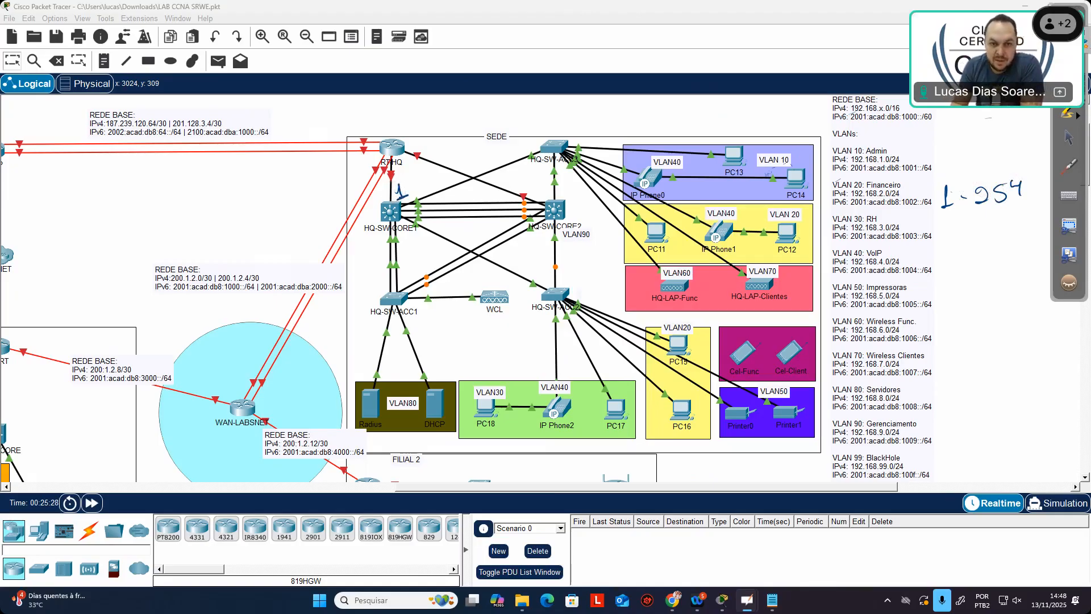
pyautogui.moveTo(539, 183); pyautogui.dragTo(551, 194)
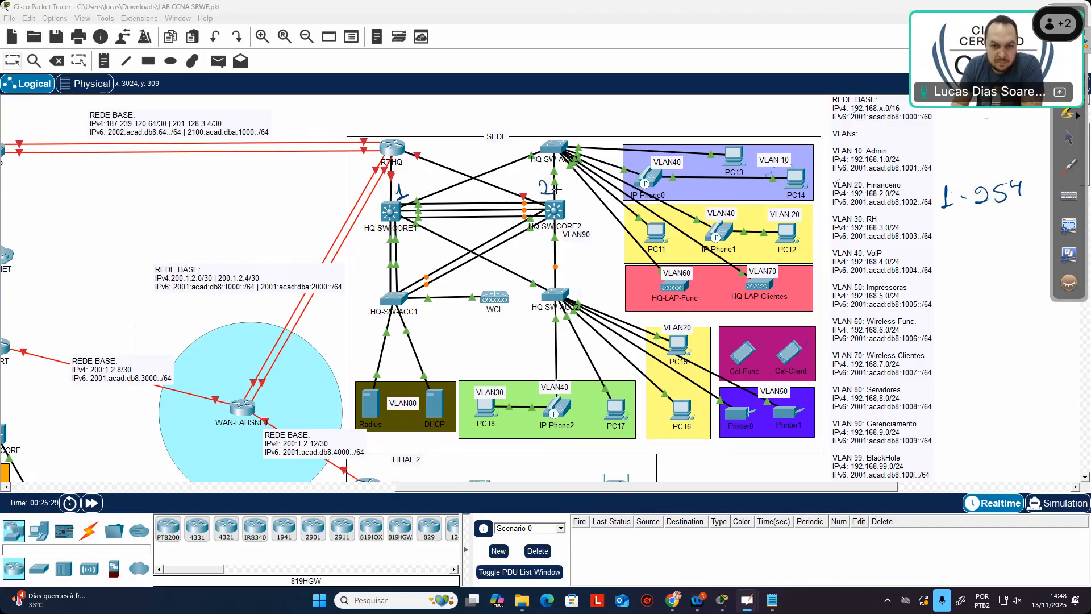
pyautogui.moveTo(409, 210); pyautogui.dragTo(463, 165)
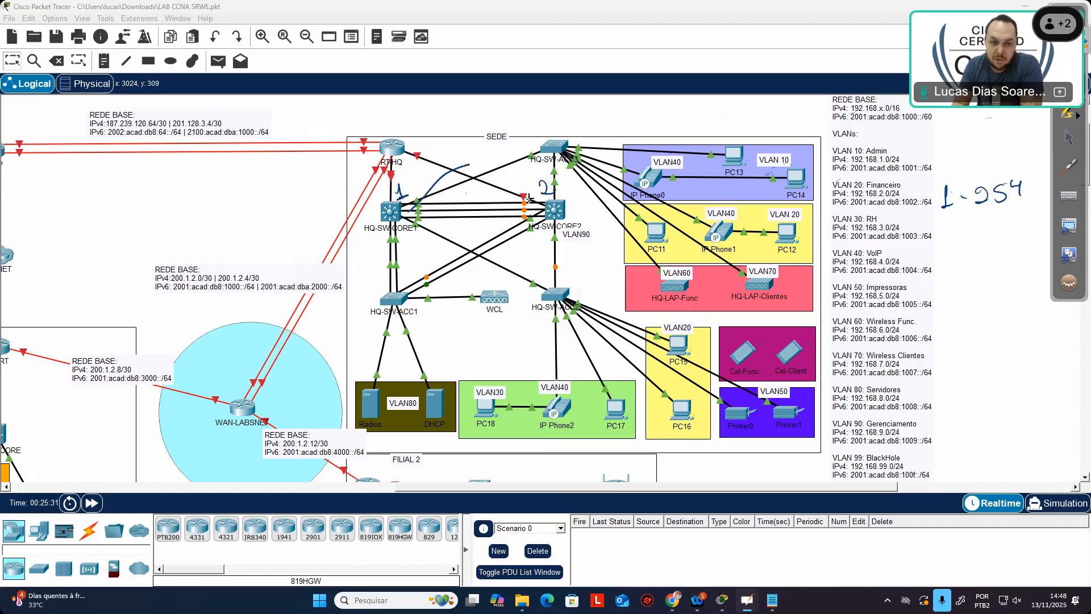
pyautogui.moveTo(543, 208)
pyautogui.mouseDown()
pyautogui.moveTo(509, 176)
pyautogui.moveTo(489, 168)
pyautogui.moveTo(494, 185)
pyautogui.moveTo(467, 162)
pyautogui.moveTo(518, 144)
pyautogui.mouseUp()
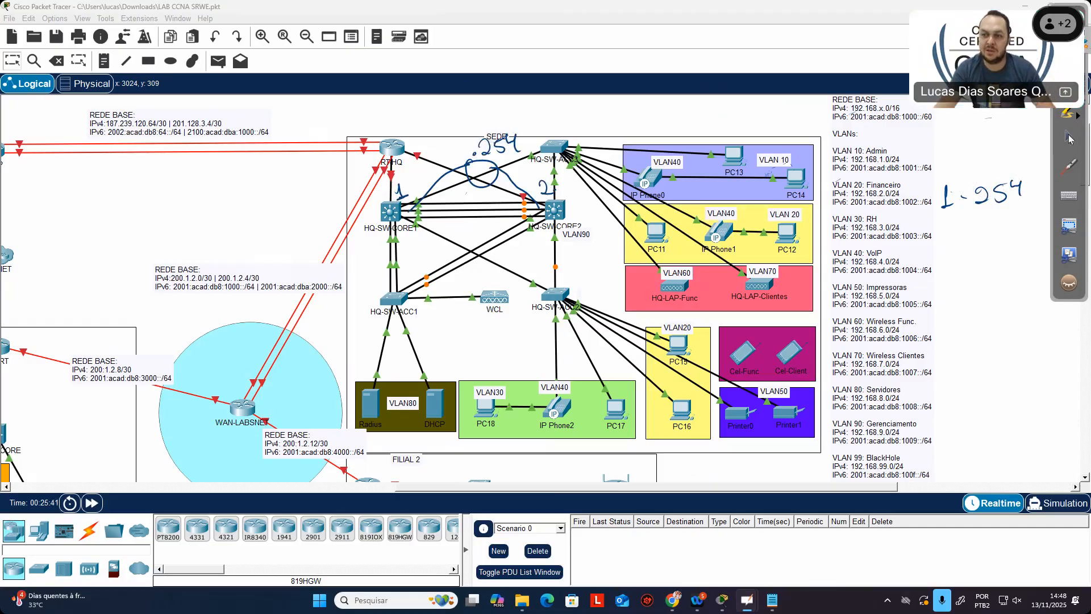
# Step: Open the HQ-SW-CORE1 device window and tile it side by side with the topology
pyautogui.click(1069, 138)
pyautogui.click(481, 171)
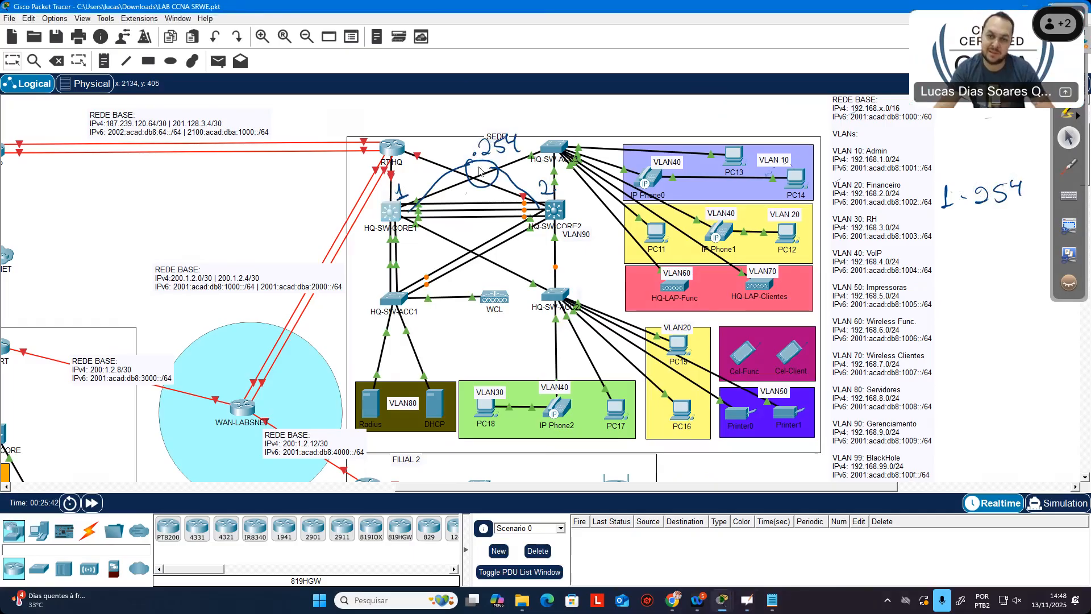
pyautogui.moveTo(780, 10)
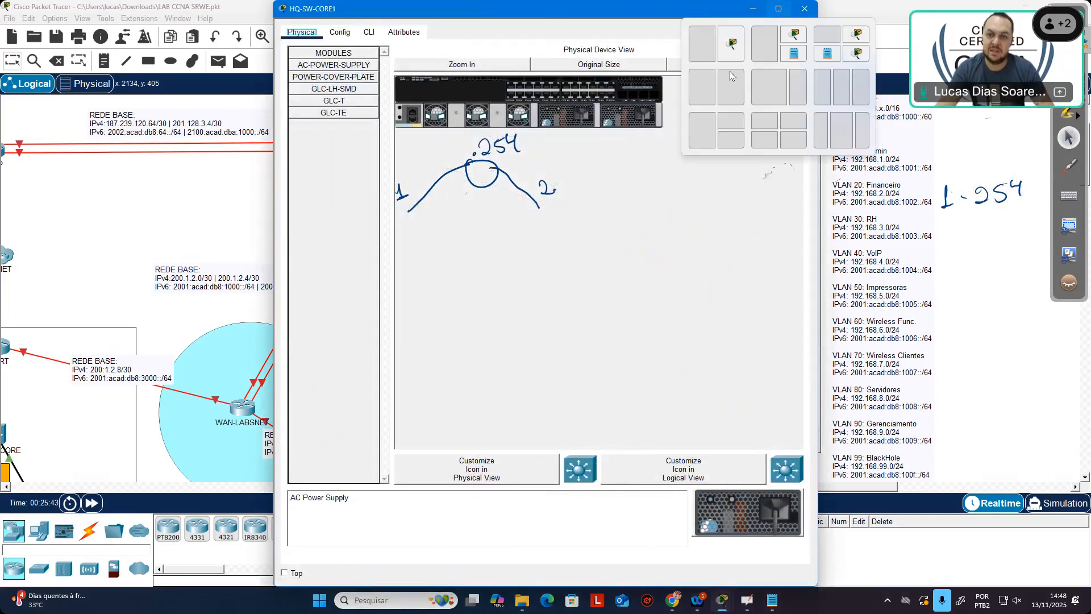
pyautogui.click(701, 84)
pyautogui.click(685, 130)
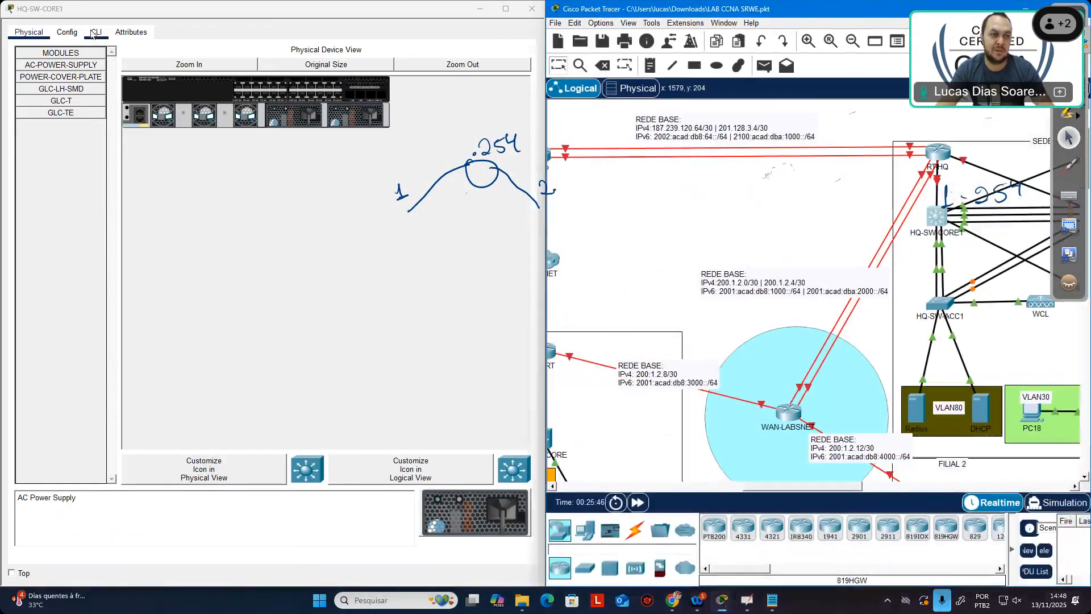
# Step: Log in to the HQ-SW-CORE1 command line with the console and enable passwords, and enter global configuration mode
pyautogui.click(96, 32)
pyautogui.press('Return')
pyautogui.press('Return')
pyautogui.press('Return')
pyautogui.press('Return')
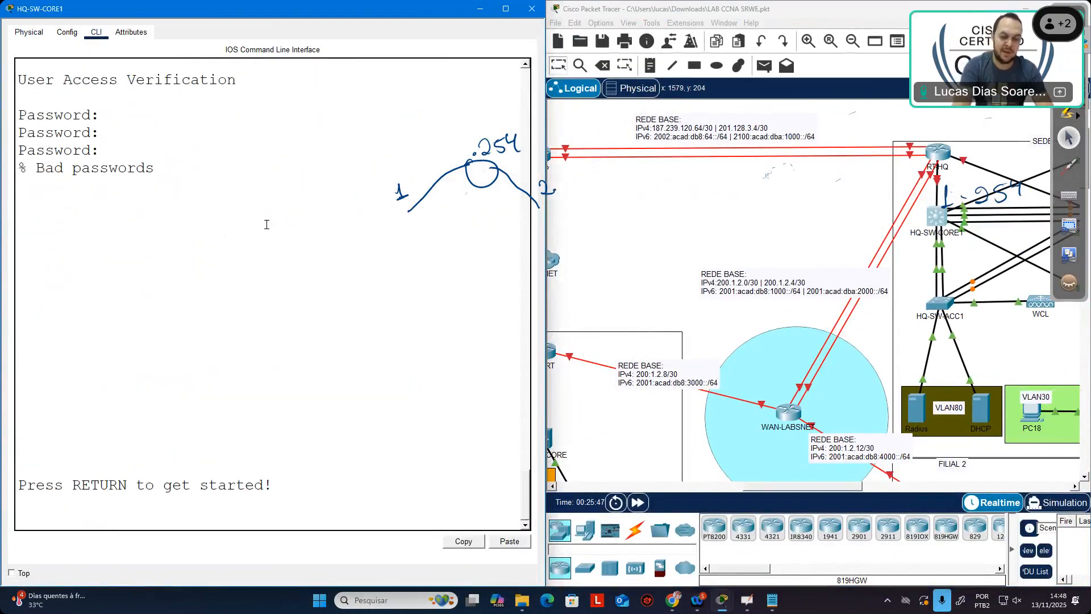
pyautogui.press('Return')
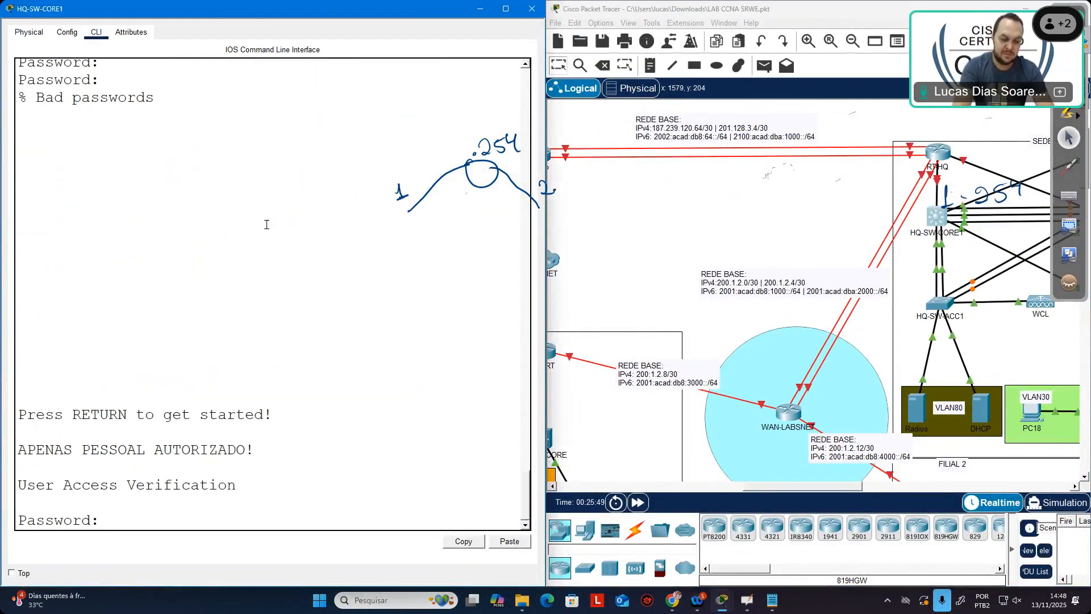
pyautogui.press('Return')
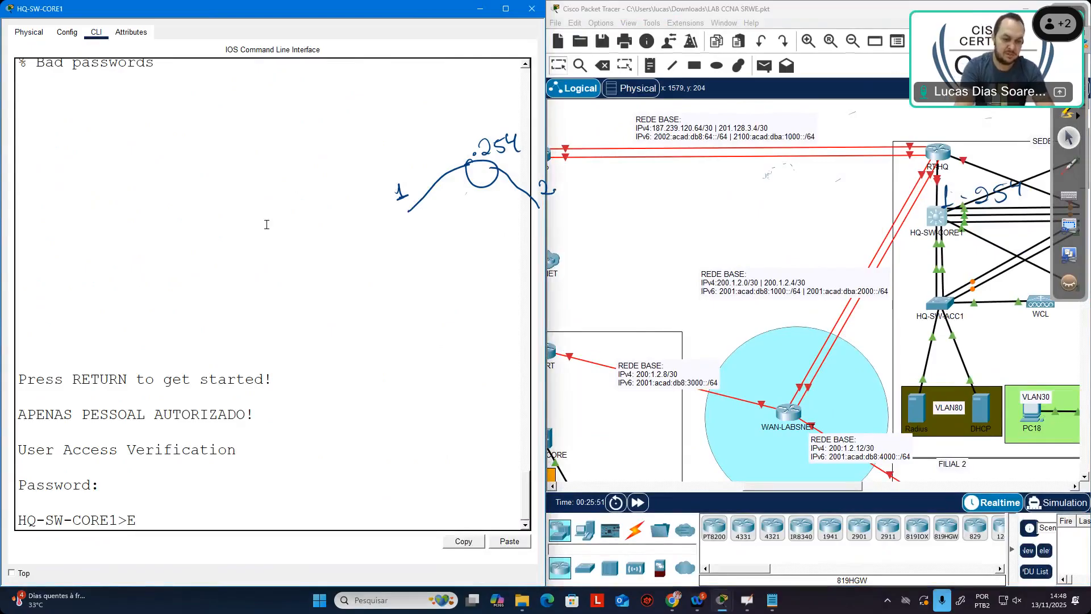
pyautogui.write('en')
pyautogui.press('Return')
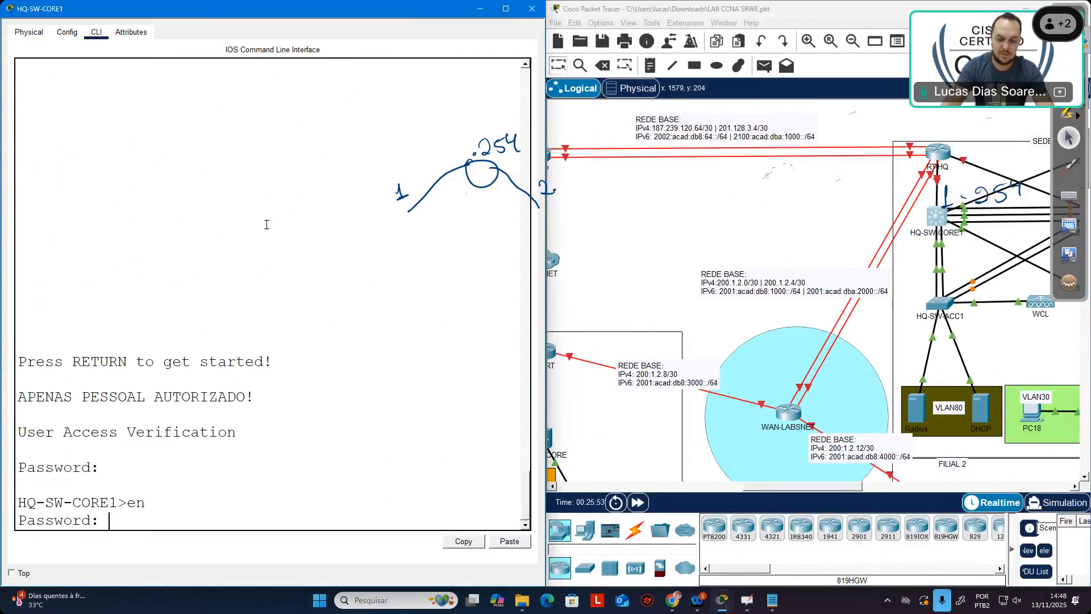
pyautogui.press('Return')
pyautogui.write('conf t')
pyautogui.press('Return')
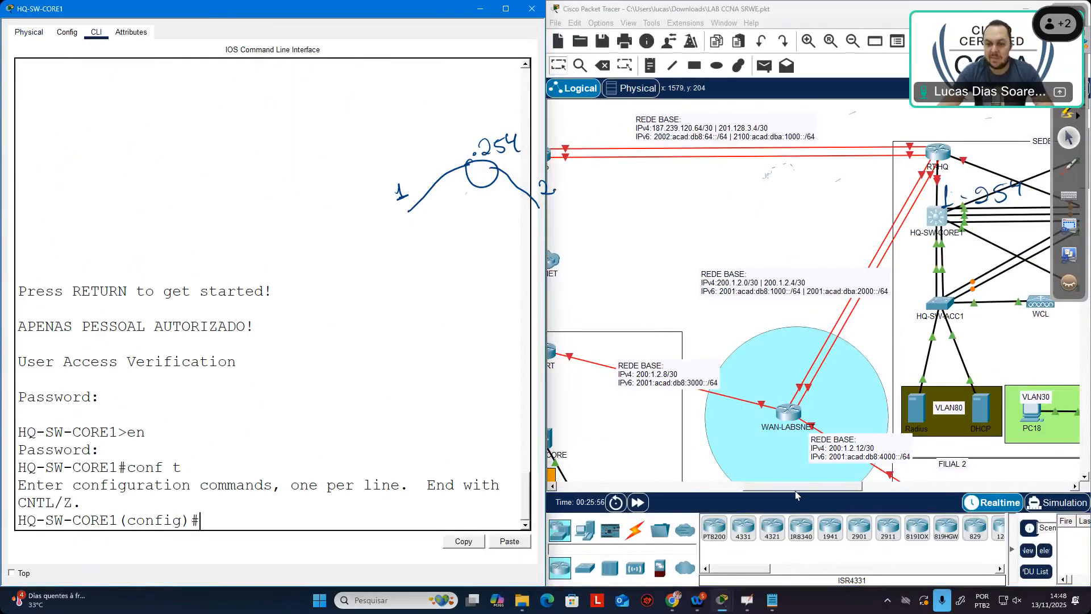
# Step: Bring the VLAN address list into view and enter interface configuration for VLAN 10 on HQ-SW-CORE1
pyautogui.moveTo(819, 490); pyautogui.dragTo(921, 485)
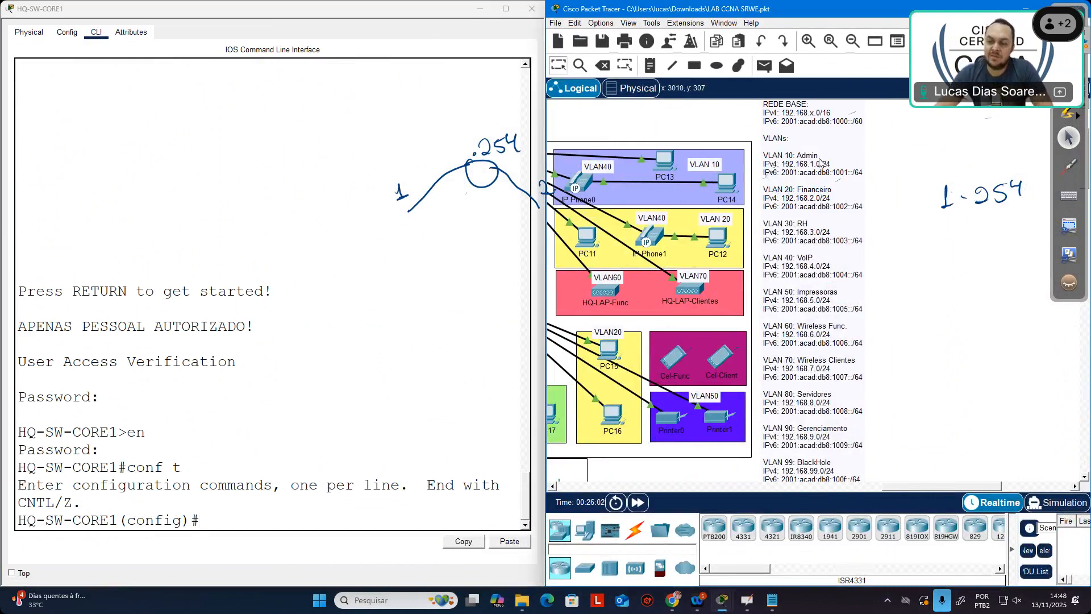
pyautogui.click(238, 520)
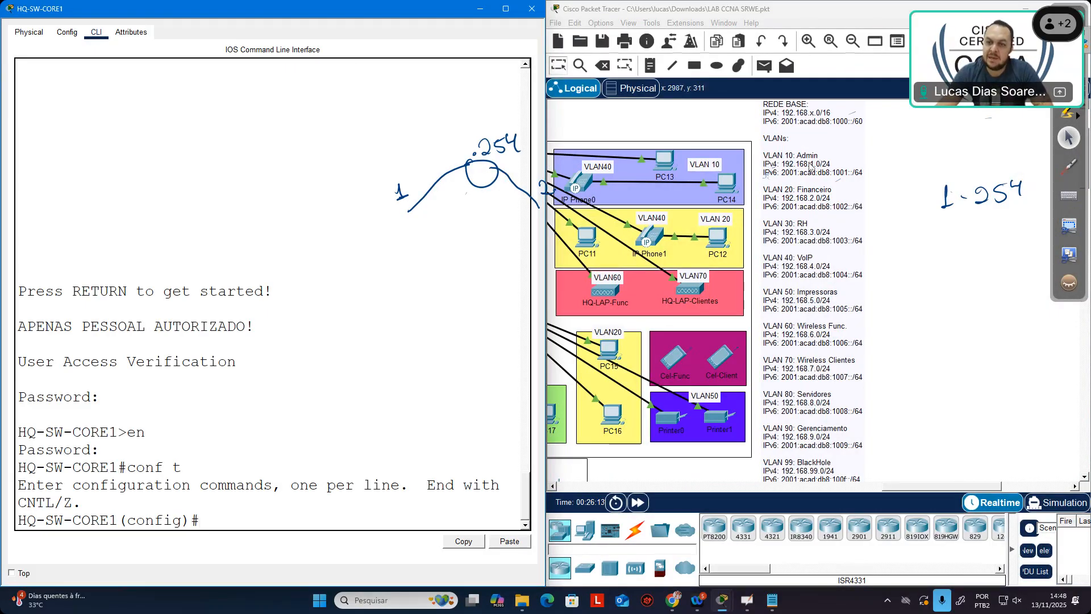
pyautogui.write('int')
pyautogui.press('Tab')
pyautogui.write('vlan 10')
pyautogui.press('Return')
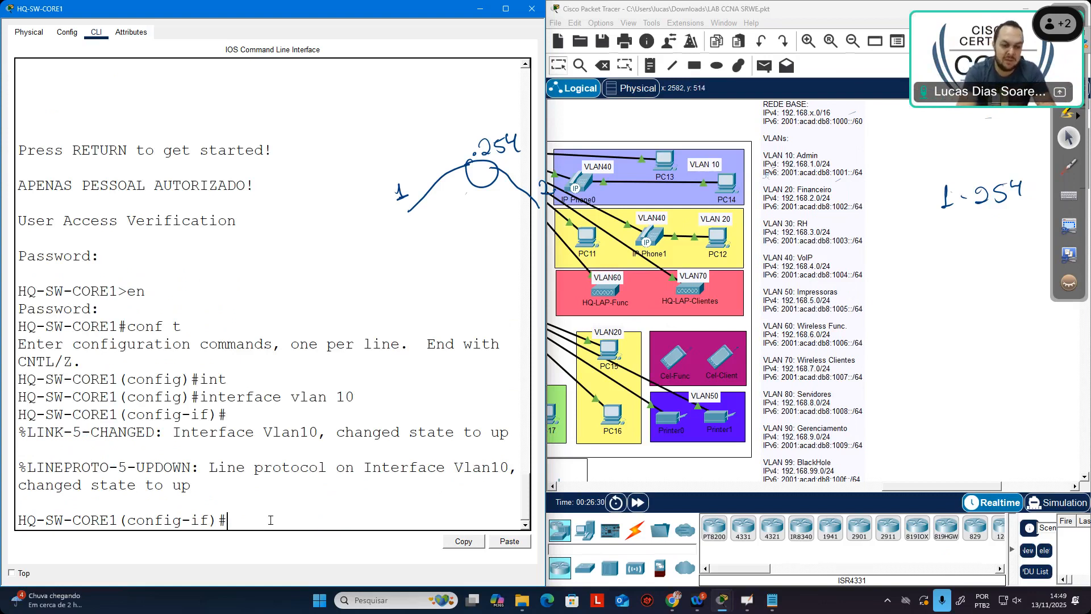
pyautogui.write('ip a')
pyautogui.press('BackSpace')
pyautogui.press('BackSpace')
pyautogui.press('BackSpace')
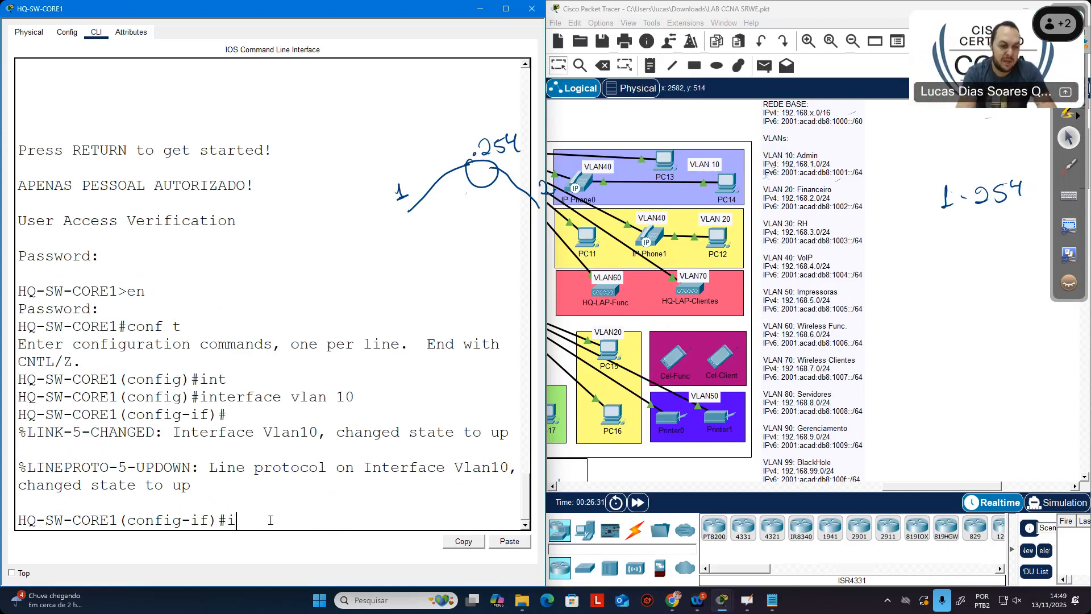
pyautogui.press('BackSpace')
# Step: Set the VLAN 10 interface description to RT-1 VLAN 10
pyautogui.write('descr')
pyautogui.press('Tab')
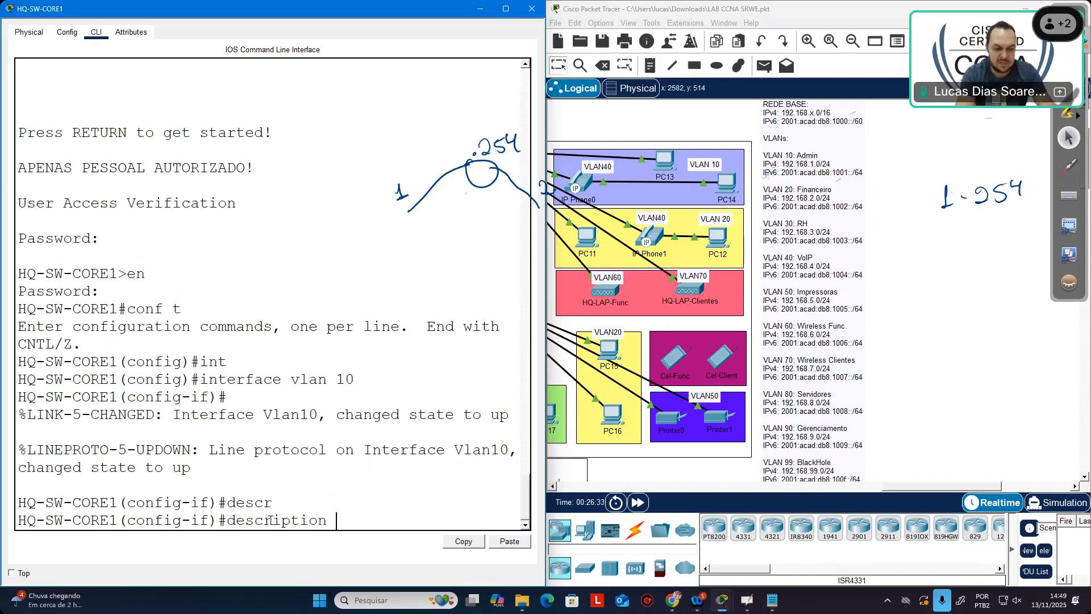
pyautogui.write('GW')
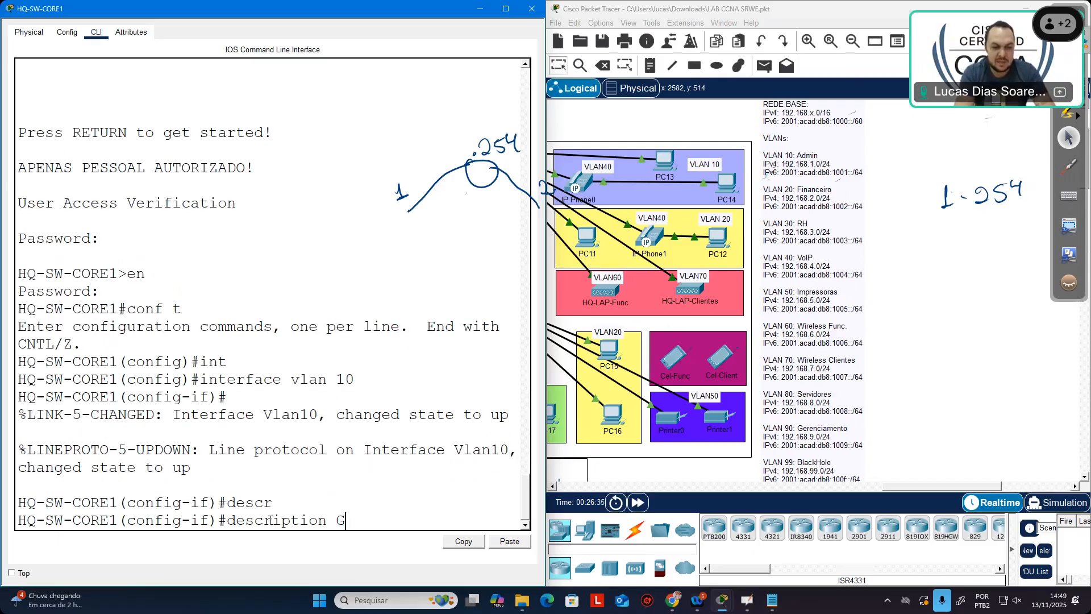
pyautogui.press('BackSpace')
pyautogui.press('BackSpace')
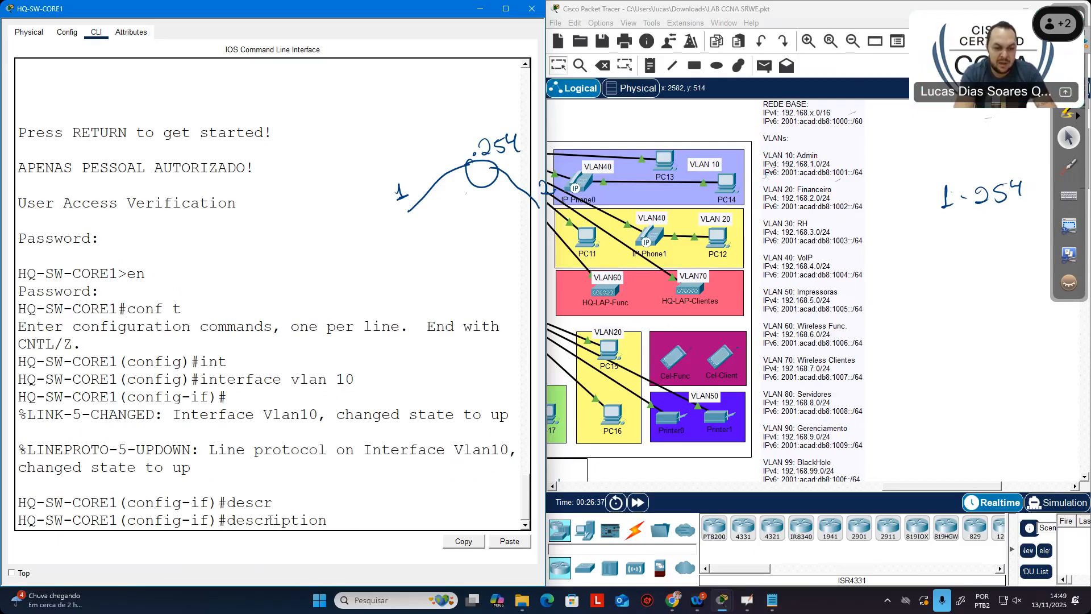
pyautogui.write('GW')
pyautogui.press('BackSpace')
pyautogui.press('BackSpace')
pyautogui.write('RT1')
pyautogui.press('BackSpace')
pyautogui.write('1')
pyautogui.press('BackSpace')
pyautogui.write('-1')
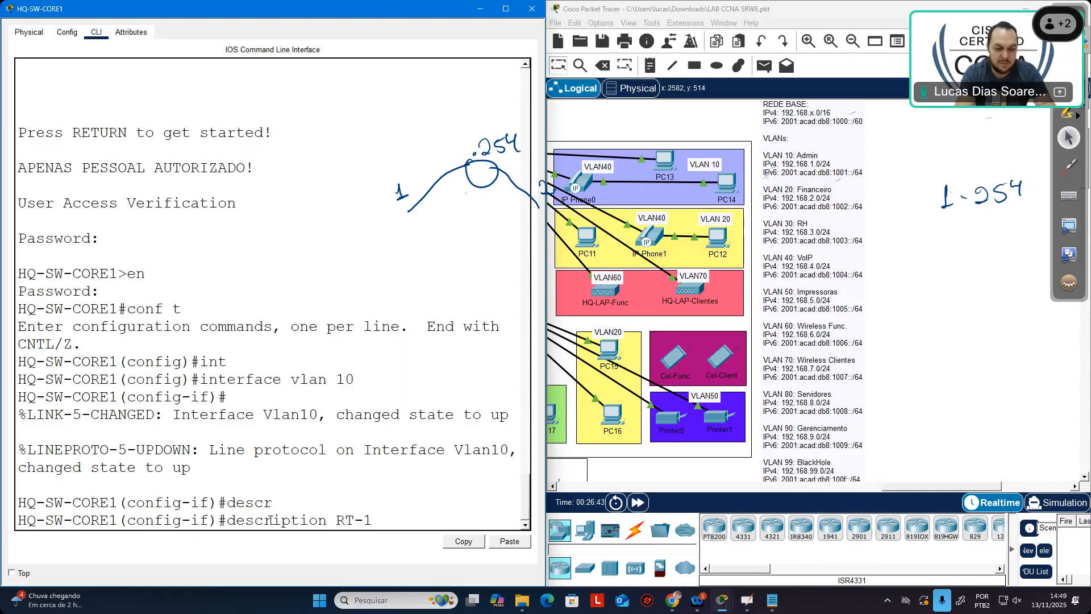
pyautogui.write(' VLAN 10')
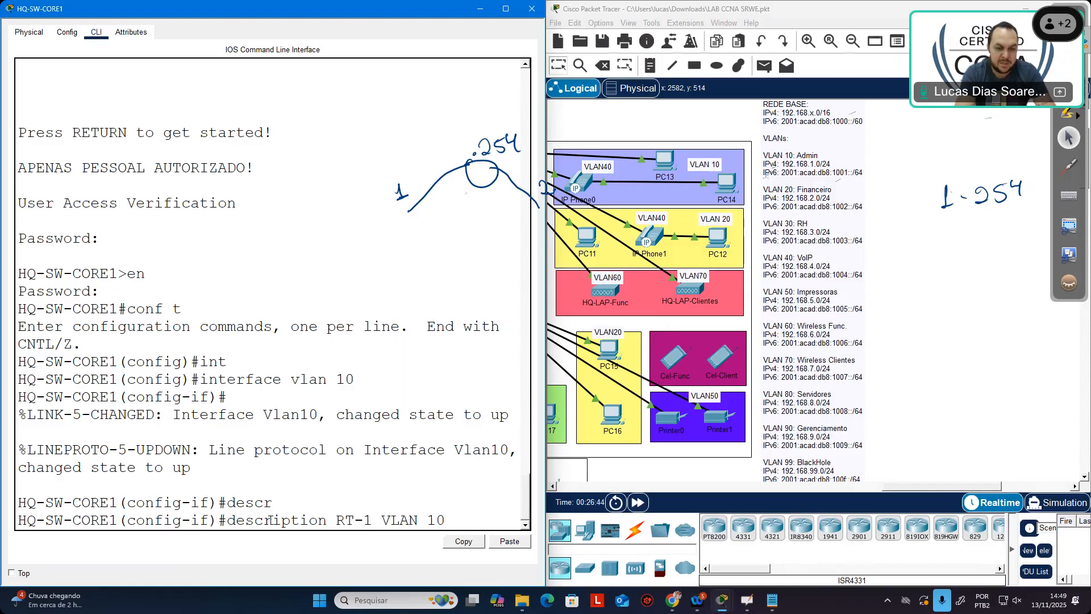
pyautogui.press('Return')
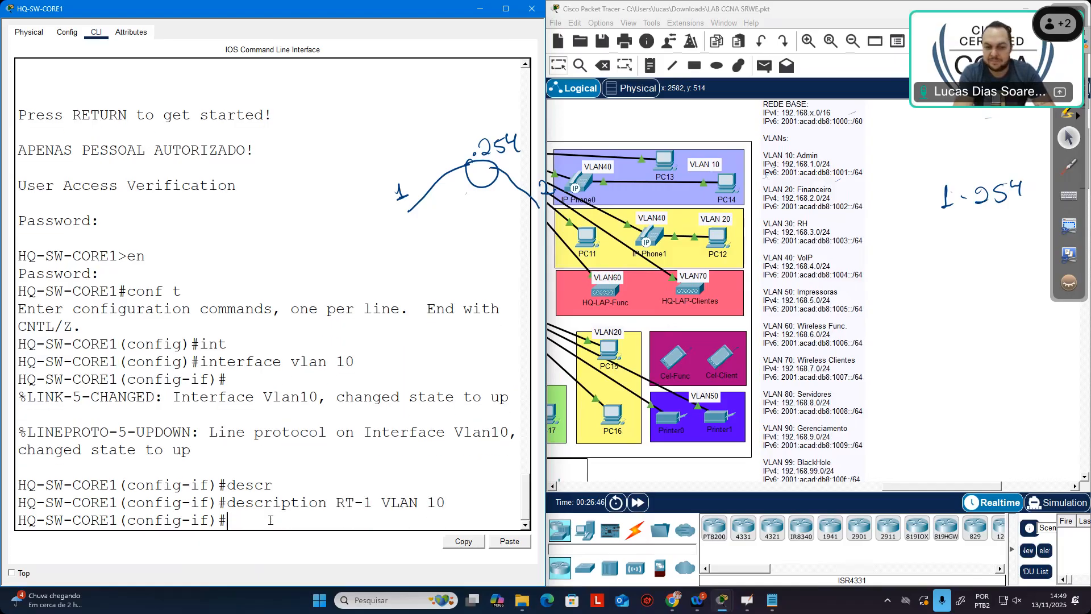
# Step: Assign IP address 192.168.1.1 with mask 255.255.255.0 to the VLAN 10 interface
pyautogui.write('ip add')
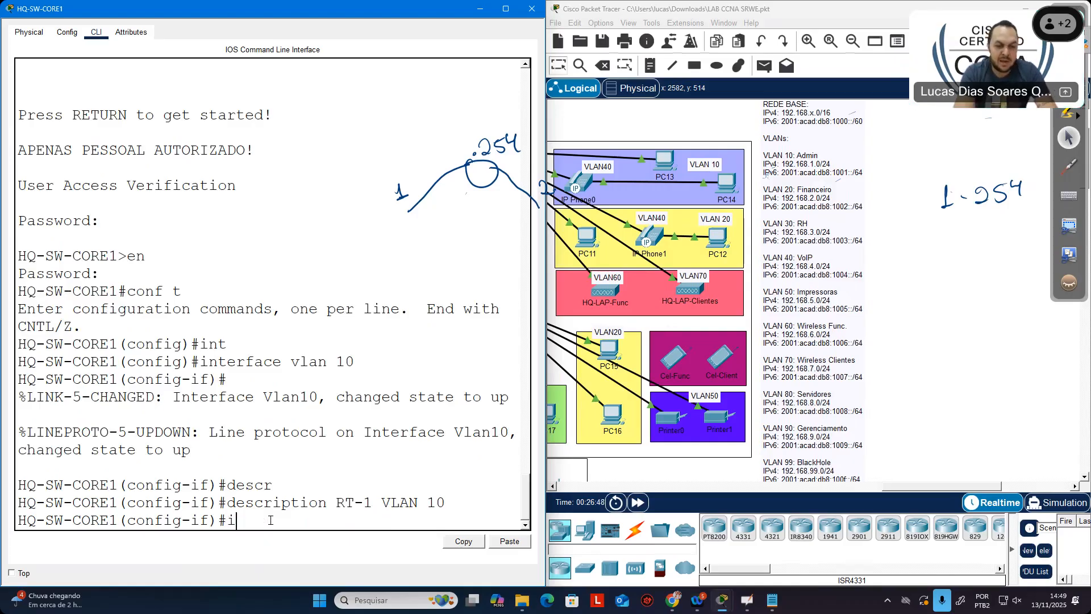
pyautogui.press('Tab')
pyautogui.write('192.')
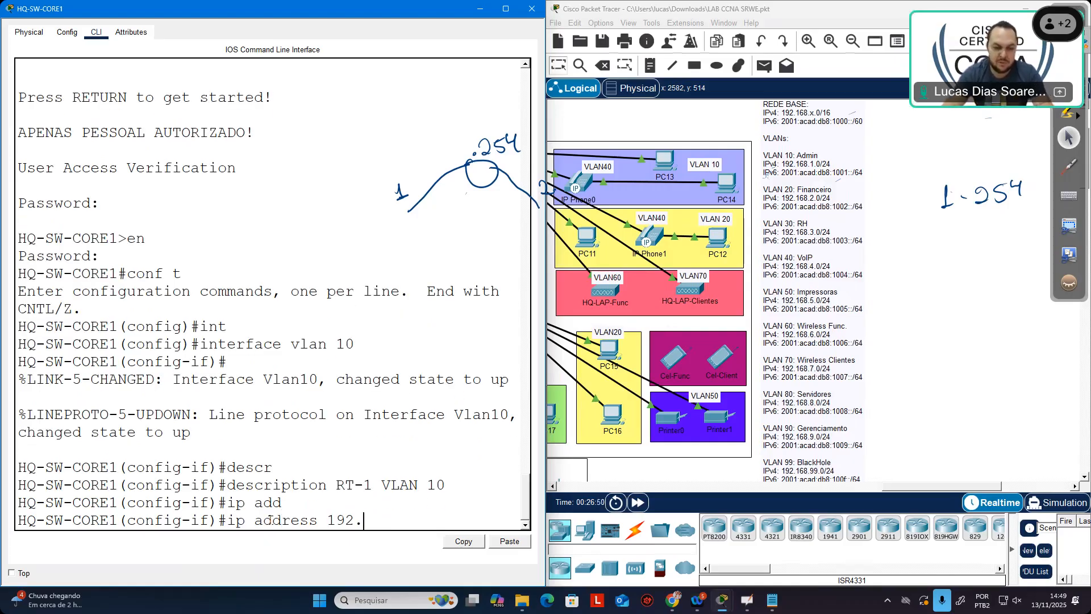
pyautogui.write('168.1.')
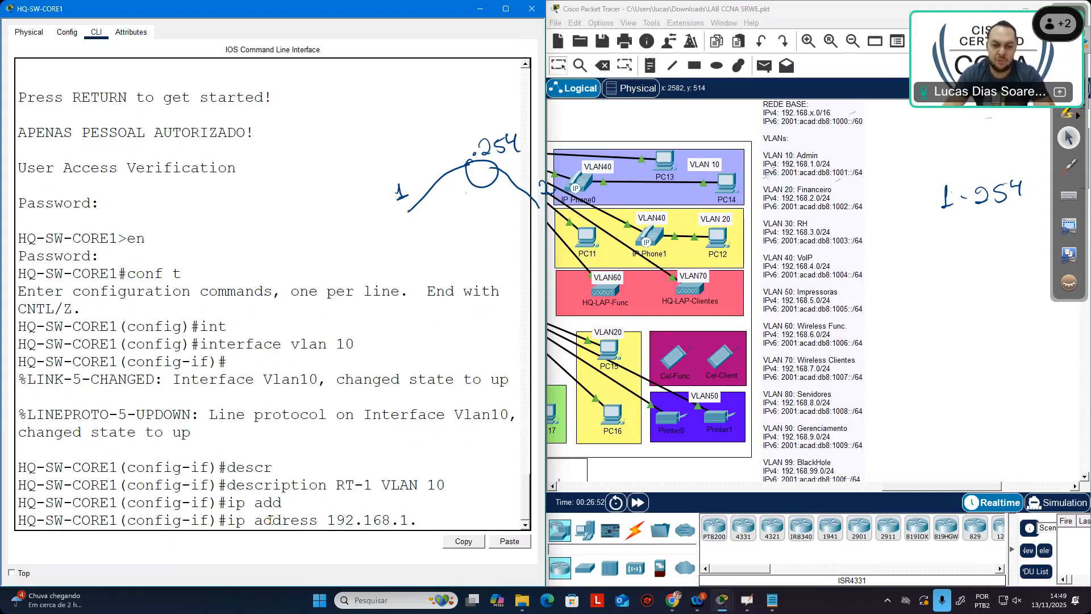
pyautogui.write('1 255.')
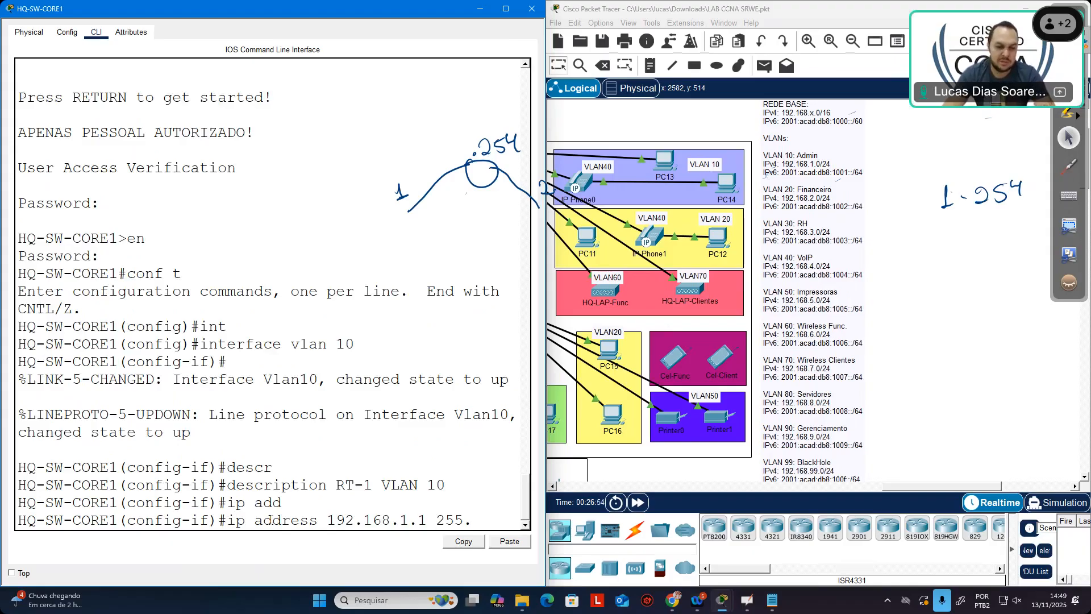
pyautogui.write('255.255.0')
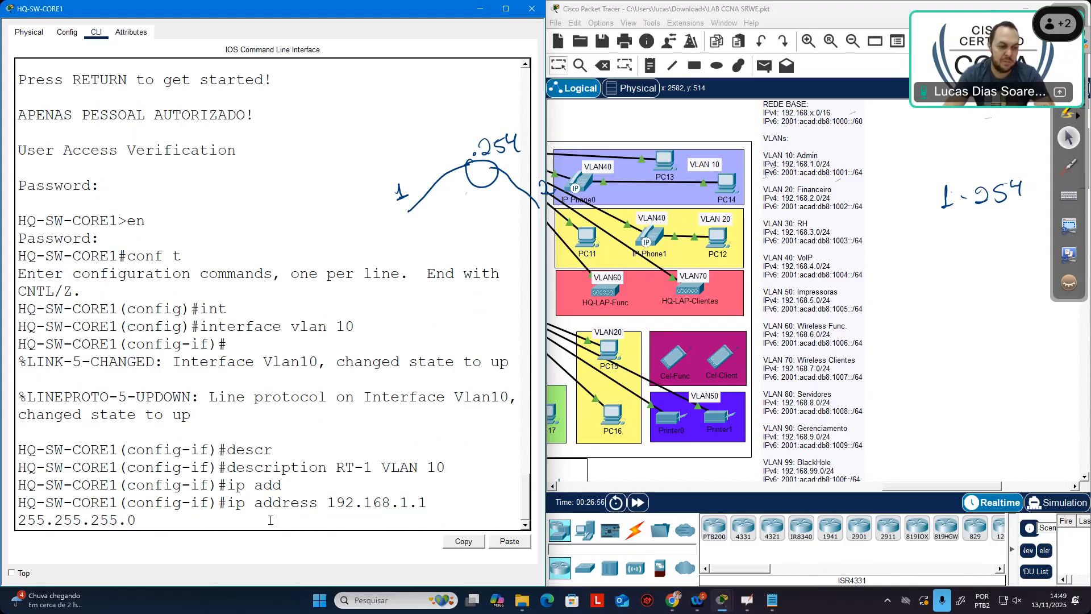
pyautogui.press('Return')
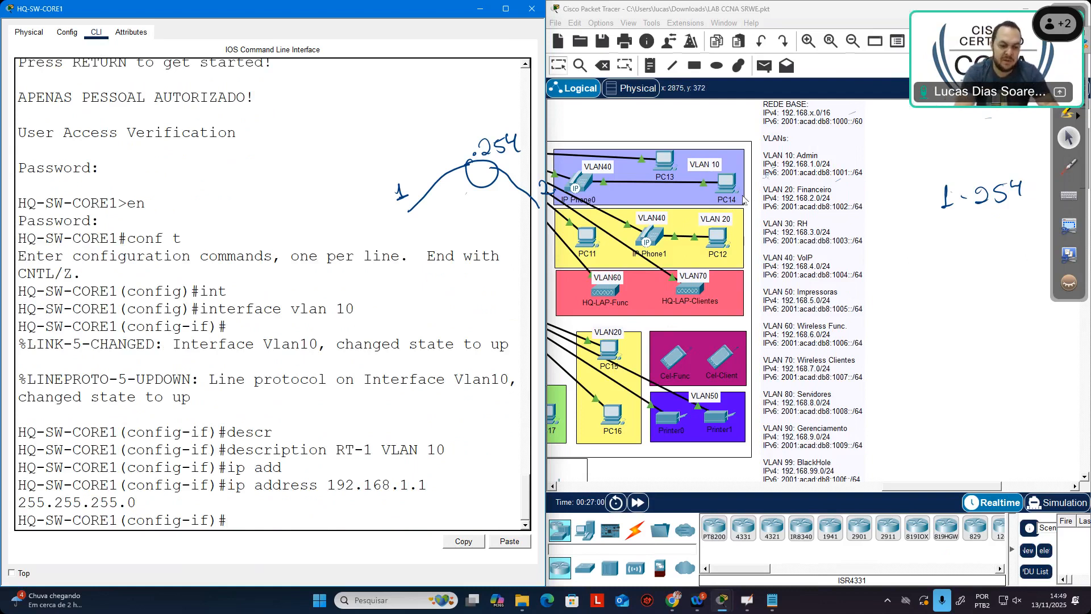
# Step: Try to enable IP on the VLAN 10 interface with the ip enable command
pyautogui.write('ip ena')
pyautogui.press('Tab')
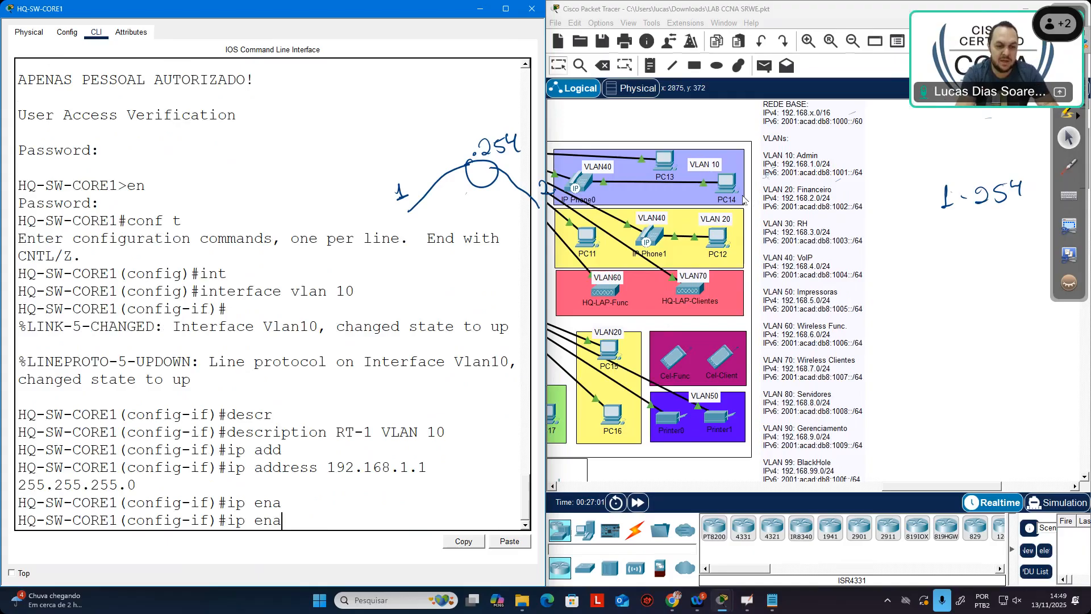
pyautogui.write('ble')
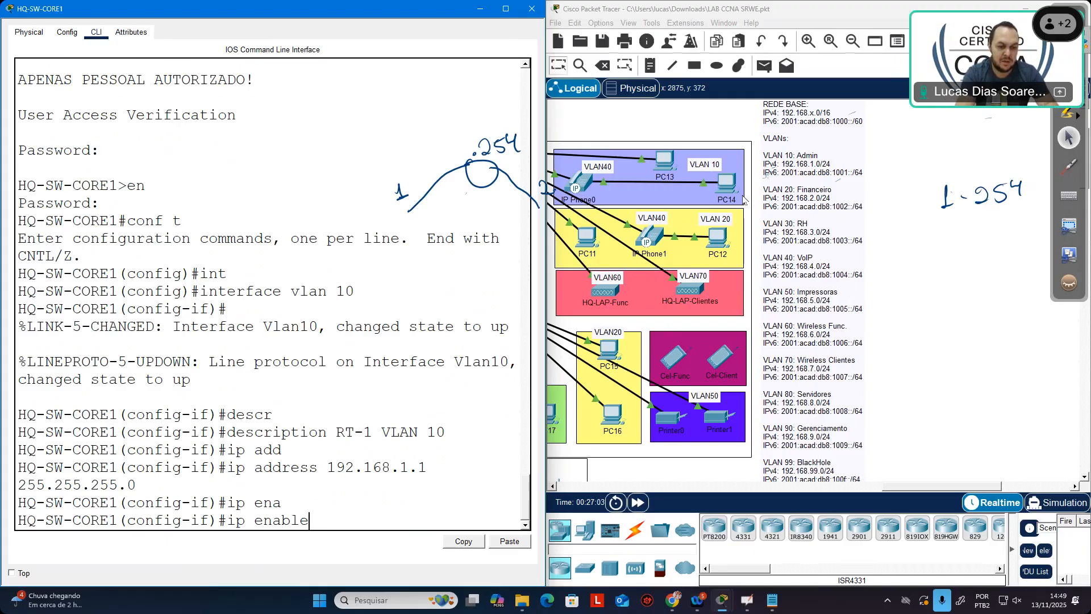
pyautogui.press('Tab')
pyautogui.press('Tab')
pyautogui.press('Tab')
pyautogui.press('Return')
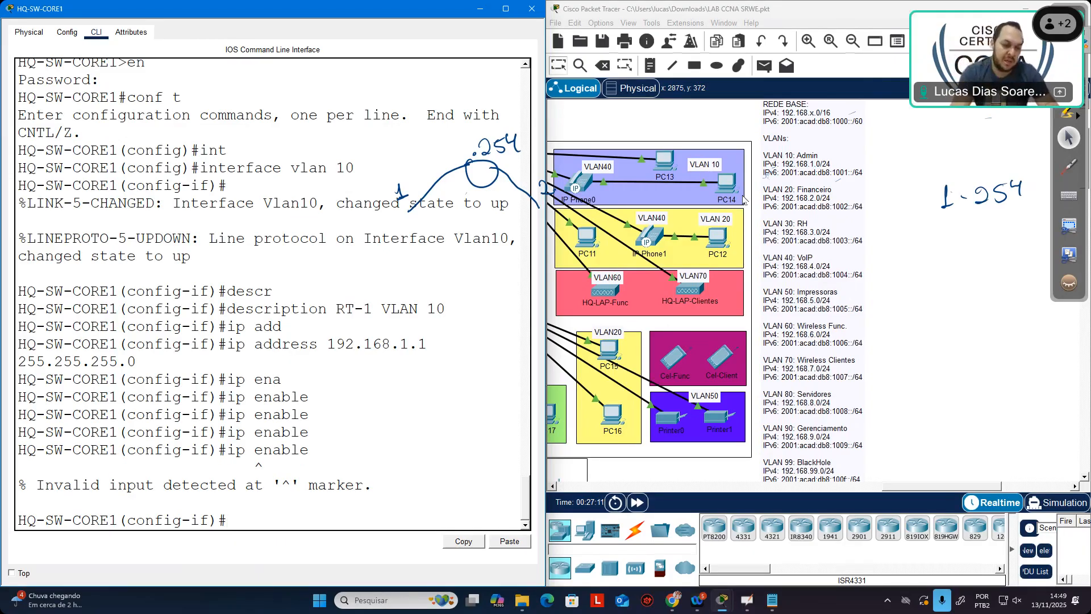
# Step: Enable IPv6 on the VLAN 10 interface of HQ-SW-CORE1 with the ipv6 enable command
pyautogui.write('ipv')
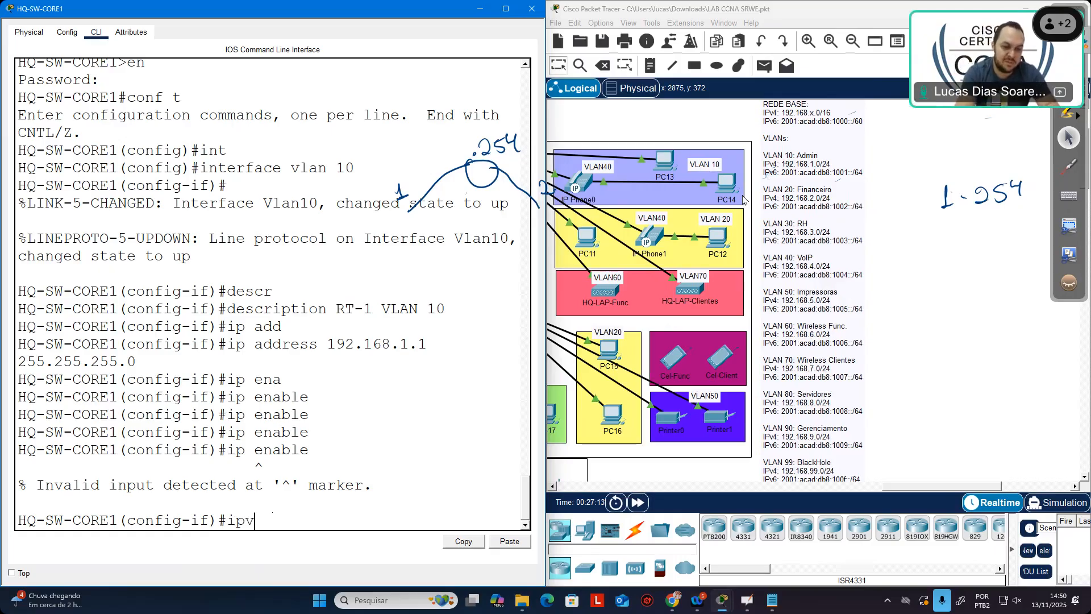
pyautogui.press('Tab')
pyautogui.write('ena')
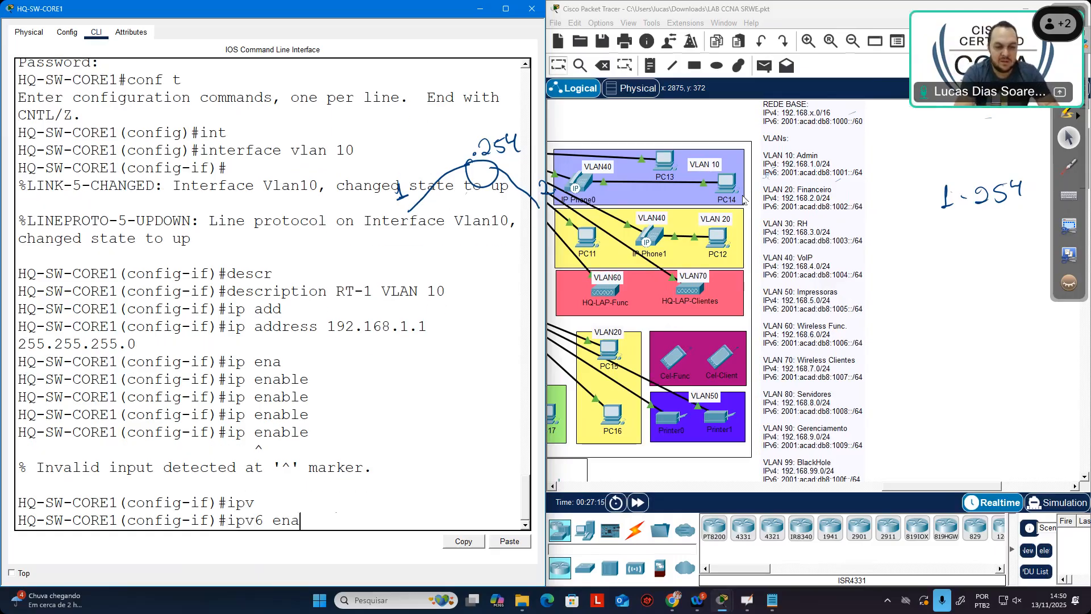
pyautogui.press('Tab')
pyautogui.press('Return')
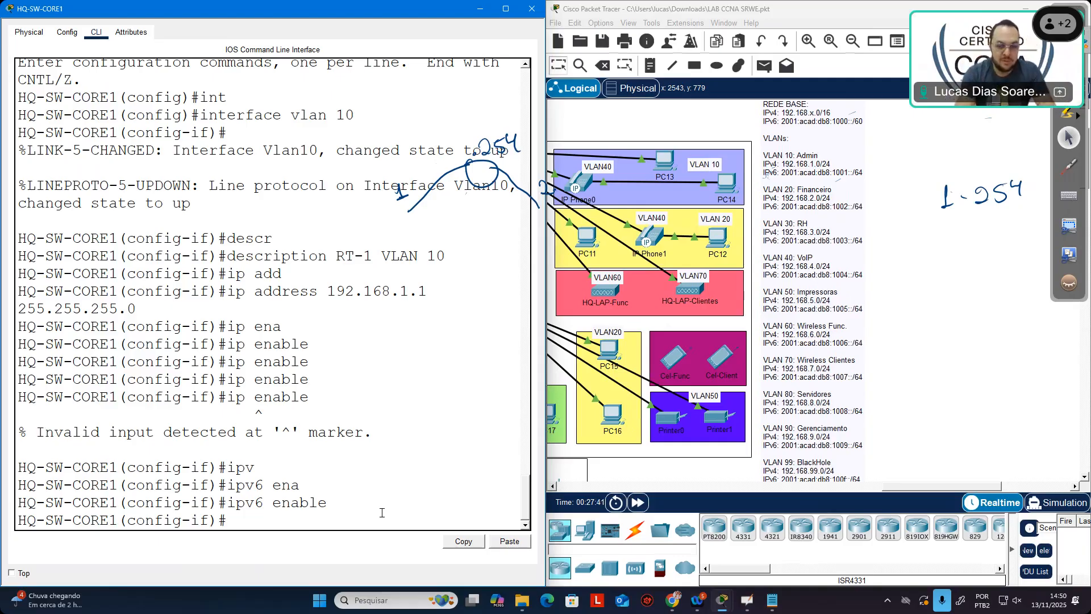
# Step: Assign IPv6 address 2001:acad:db8:1001::1/64 to the VLAN 10 interface of HQ-SW-CORE1
pyautogui.write('ipv')
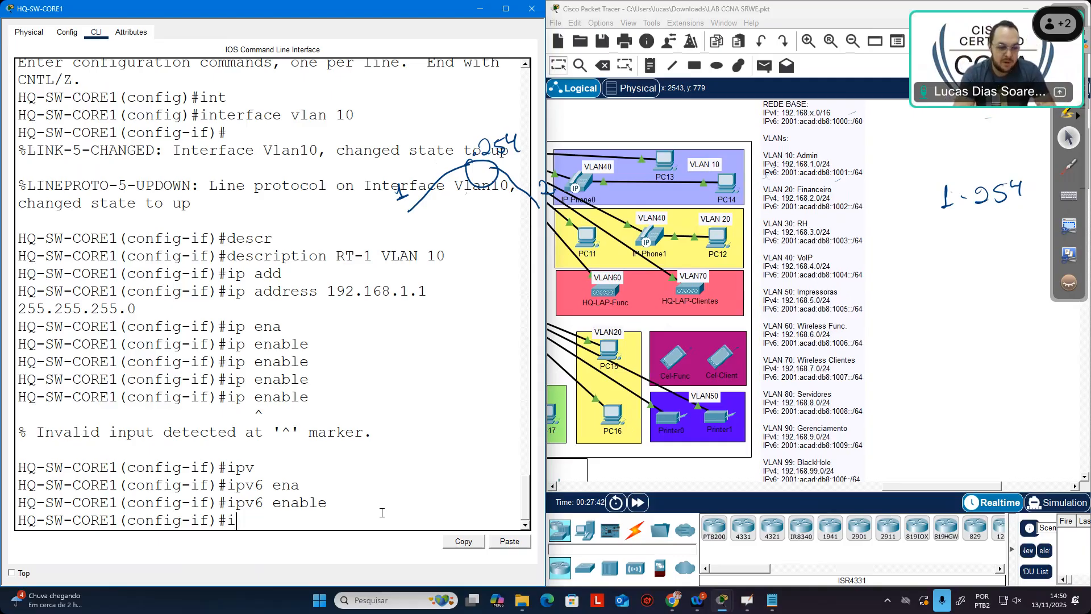
pyautogui.press('Tab')
pyautogui.write('add')
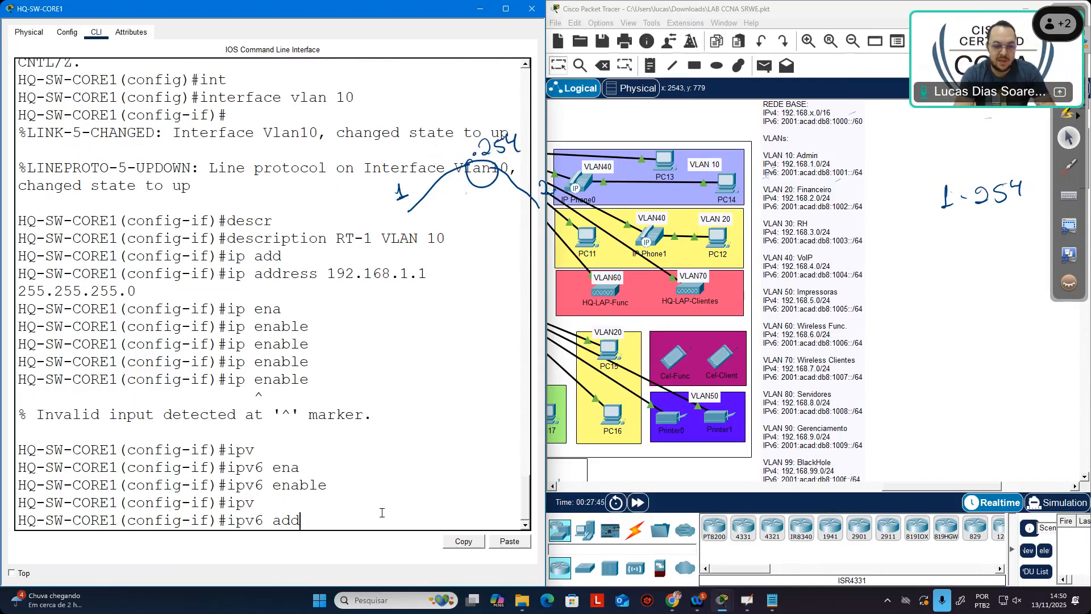
pyautogui.press('Tab')
pyautogui.moveTo(804, 180); pyautogui.dragTo(741, 172)
pyautogui.click(367, 526)
pyautogui.write('2001:a')
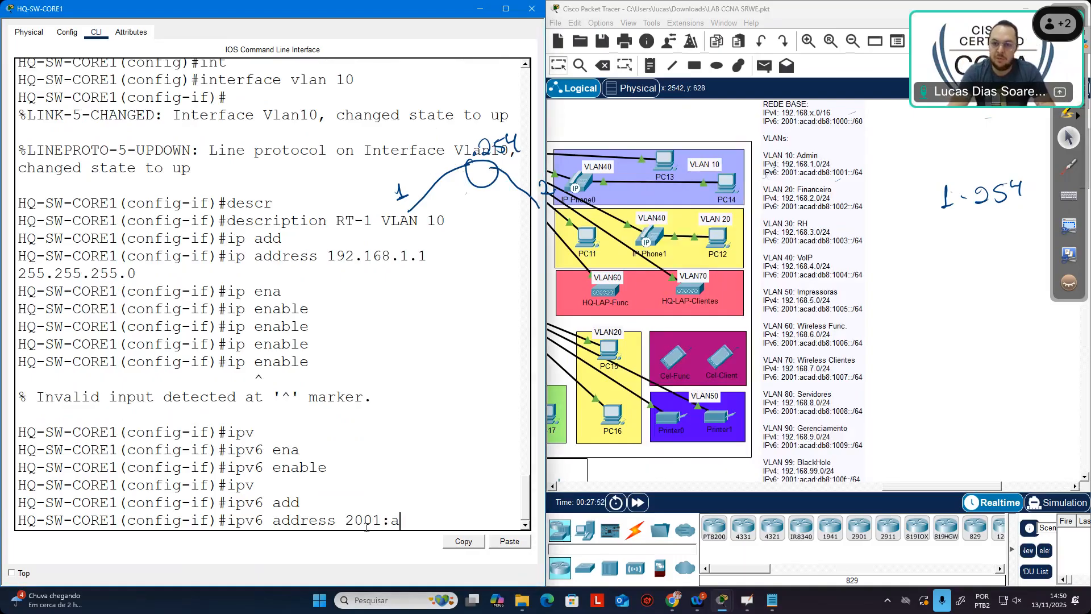
pyautogui.write('cad:db')
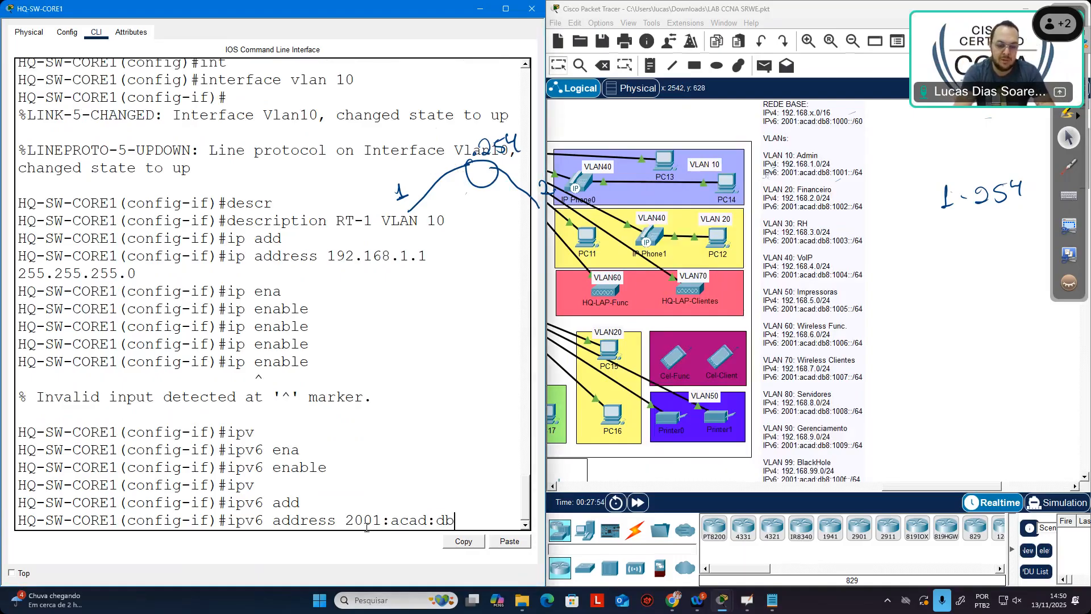
pyautogui.write('8:10')
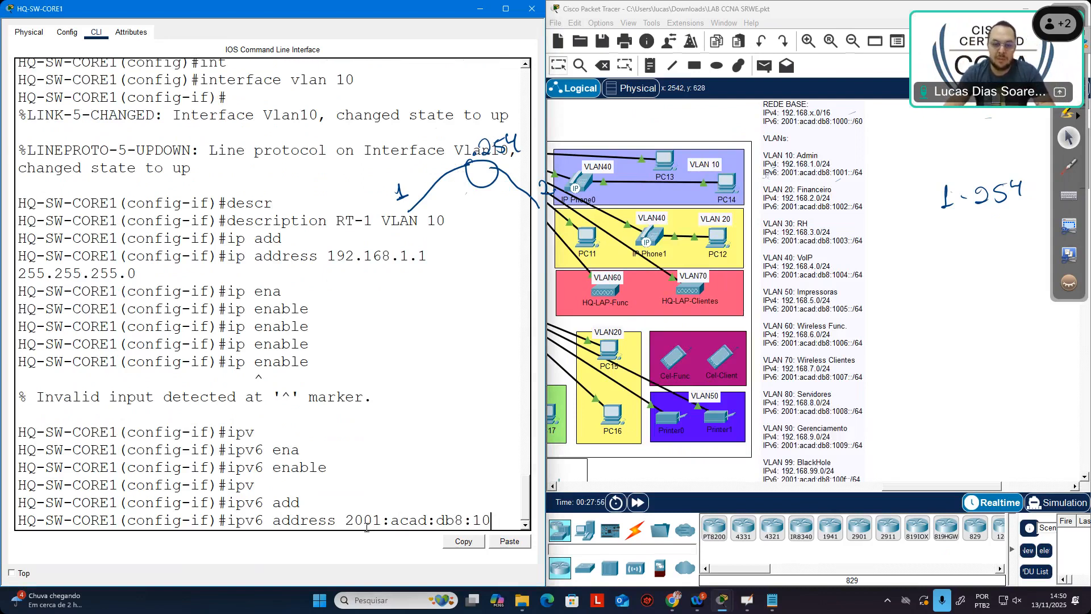
pyautogui.write('01::')
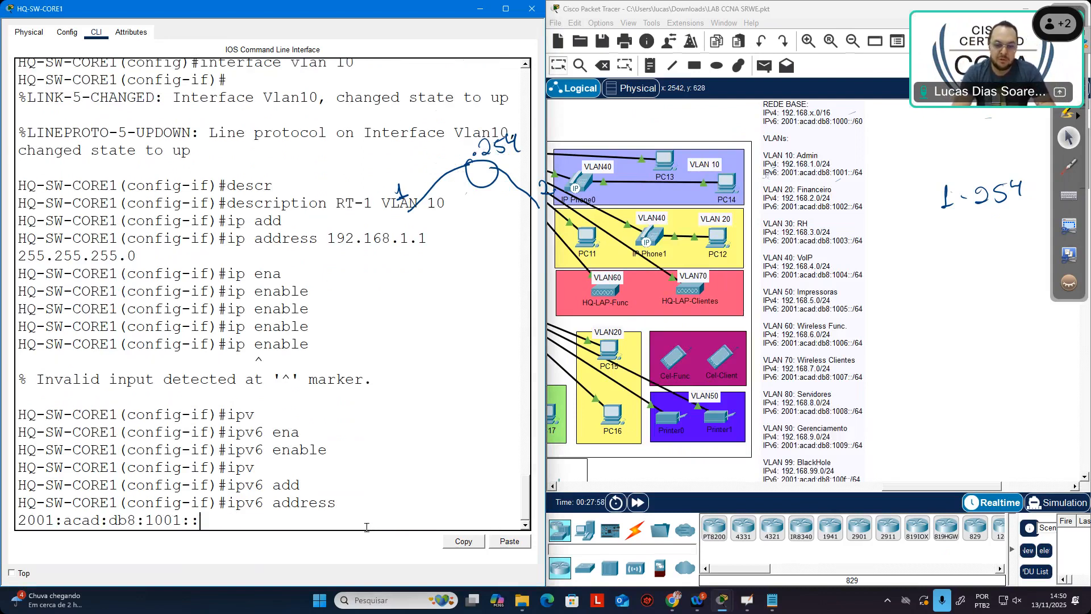
pyautogui.write('1/64')
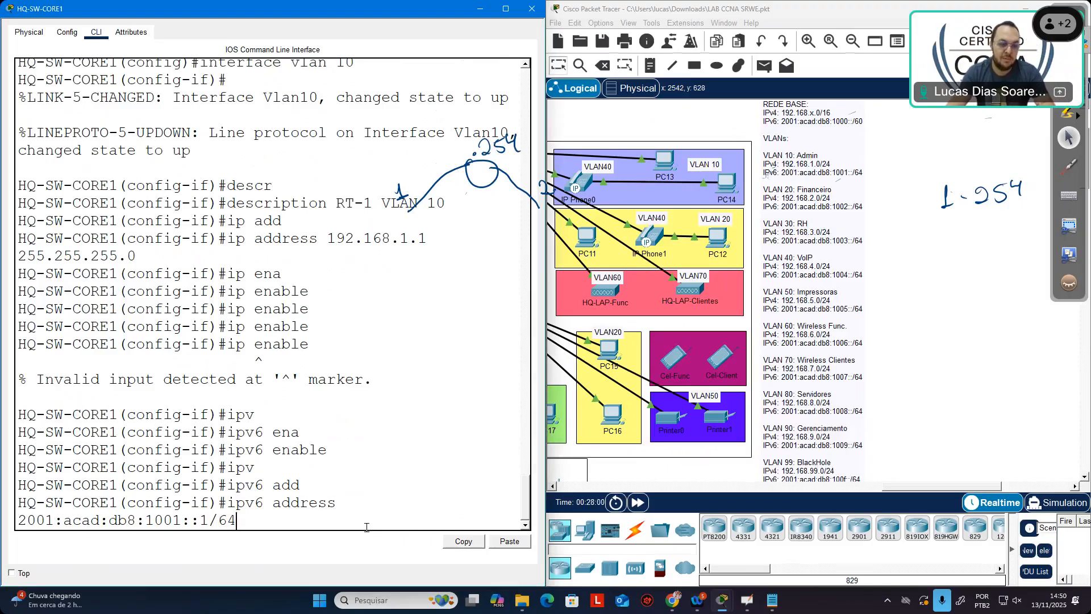
pyautogui.press('Return')
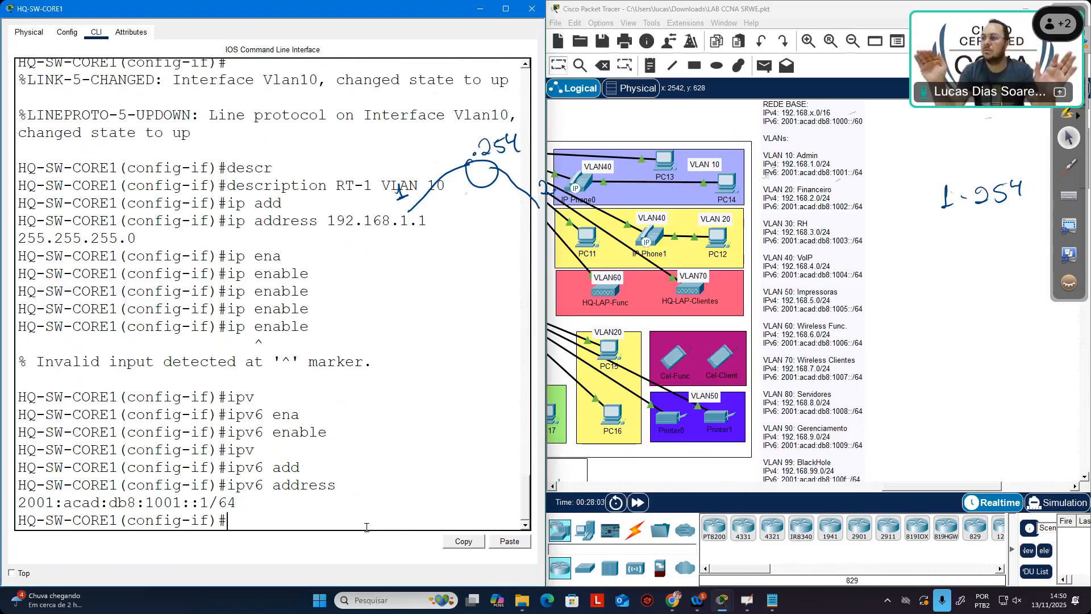
# Step: Return to global configuration on HQ-SW-CORE1 and enable IPv4 routing with ip routing
pyautogui.write('exit')
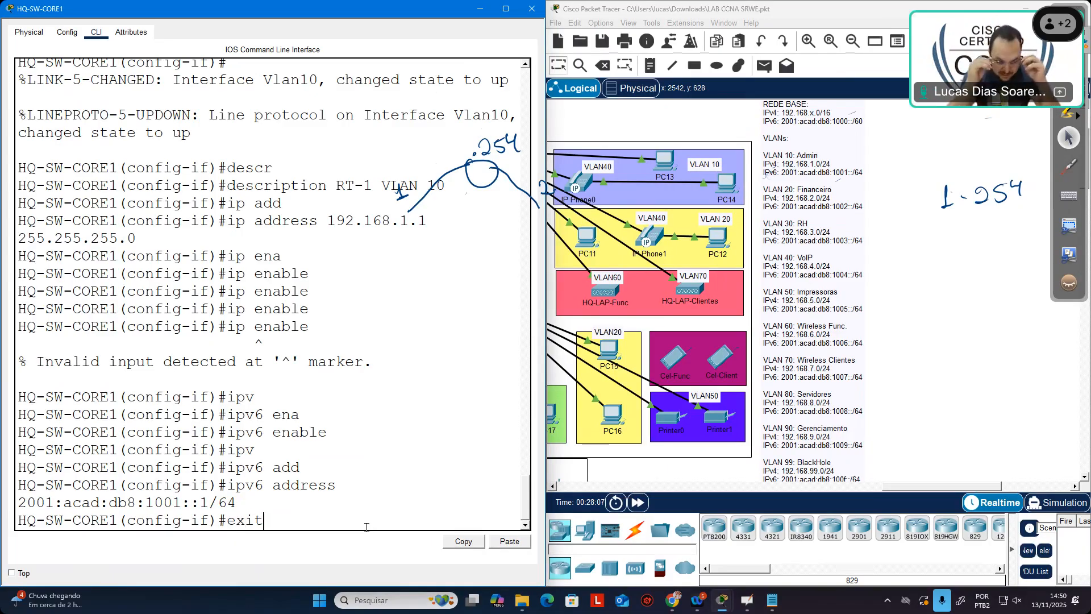
pyautogui.press('Return')
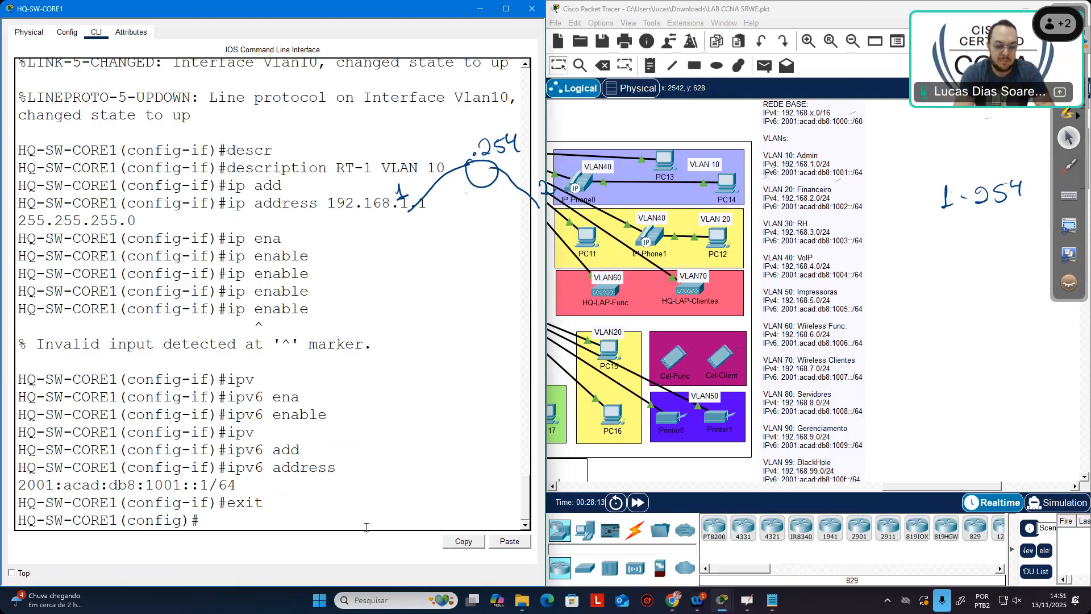
pyautogui.write('p routing')
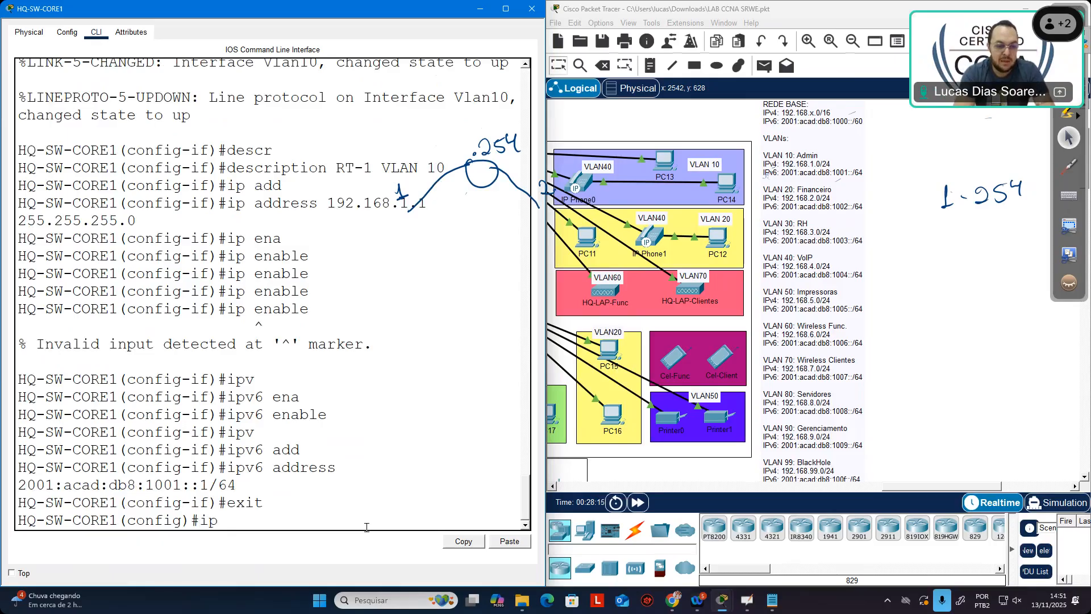
pyautogui.press('Tab')
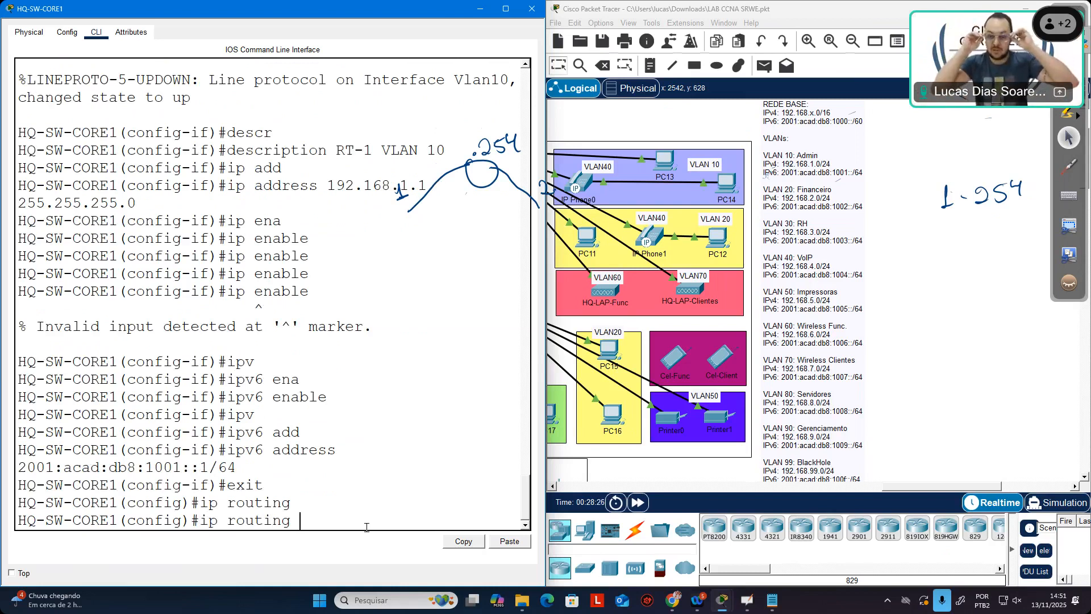
pyautogui.press('Return')
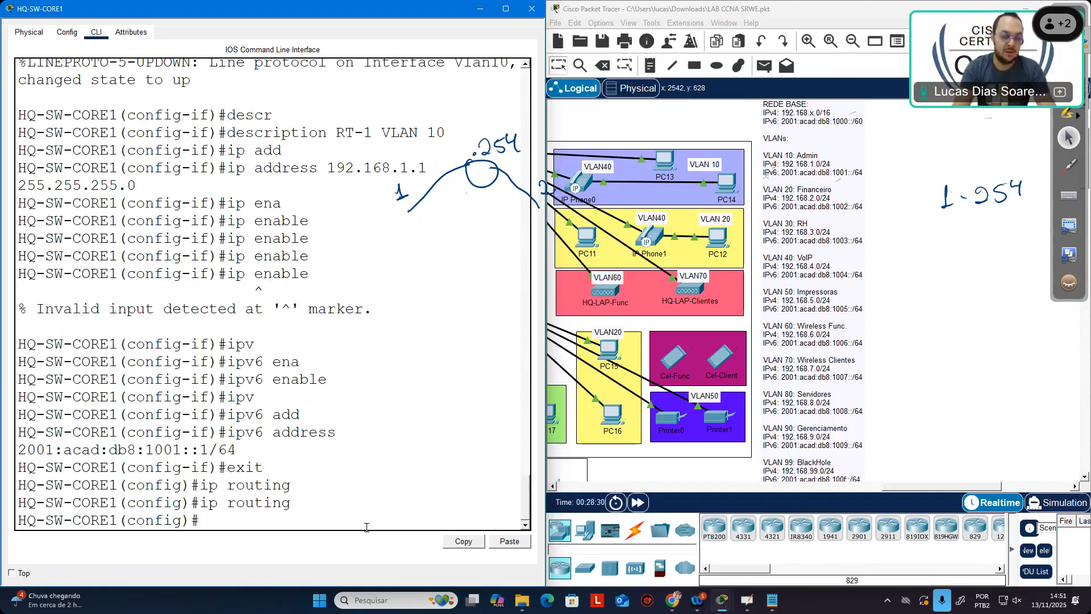
# Step: Enable IPv6 routing on HQ-SW-CORE1 with the ipv6 unicast-routing command
pyautogui.write('ipv')
pyautogui.press('Tab')
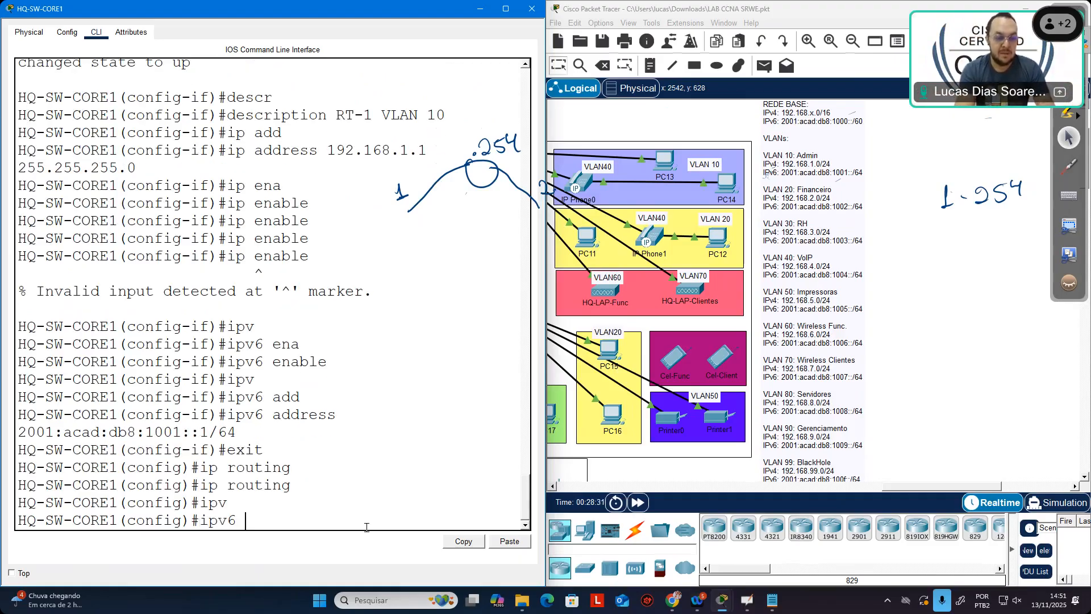
pyautogui.write('unicast-routing')
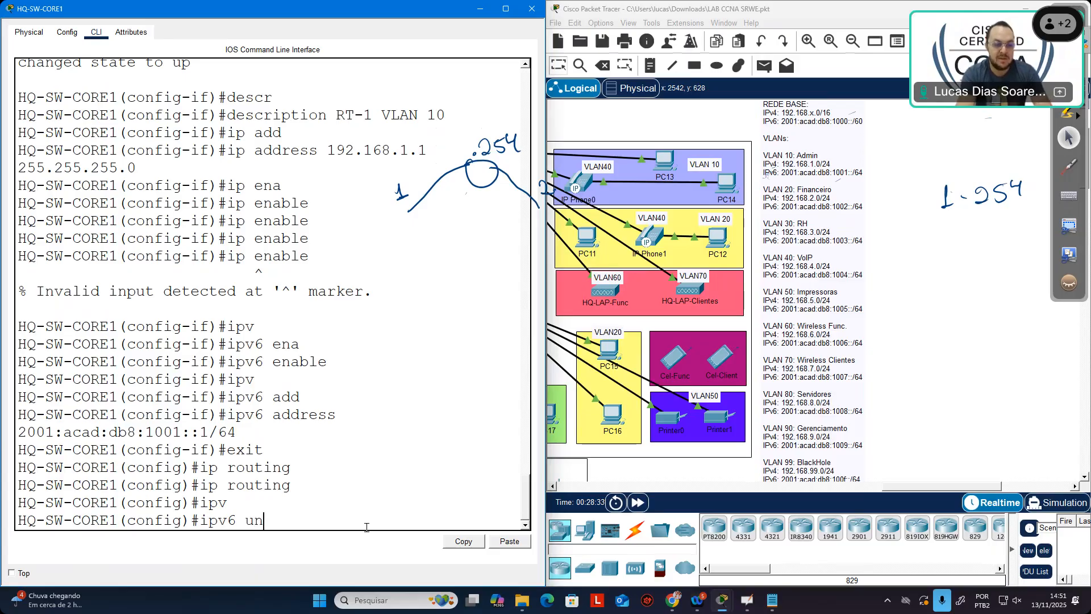
pyautogui.press('Tab')
pyautogui.press('Return')
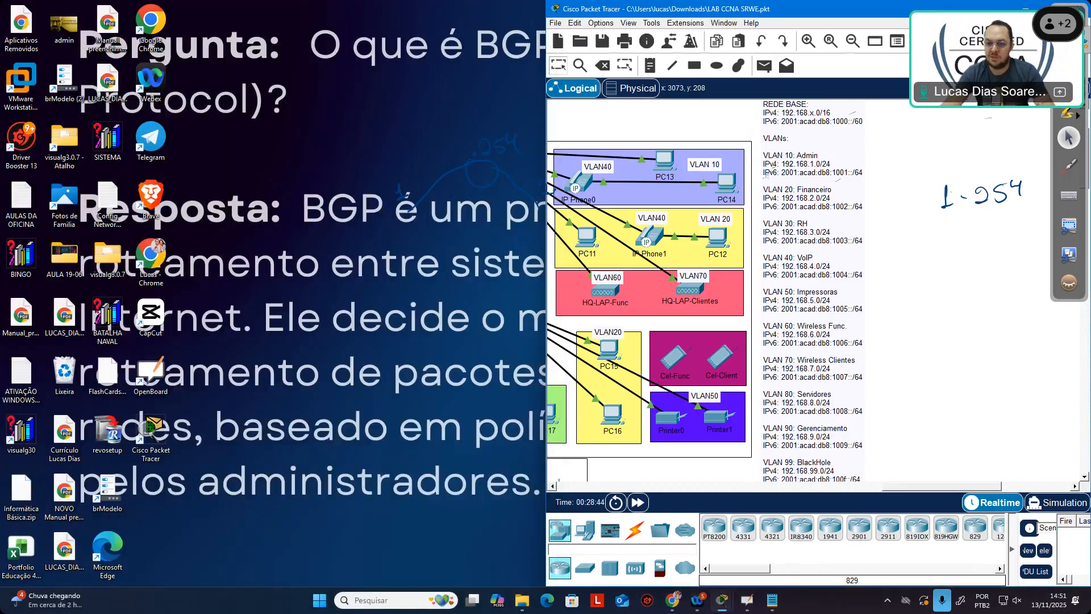
# Step: Open the command line of multilayer switch HQ-SW-CORE2 and place its window side by side with the topology
pyautogui.press('super+Left')
pyautogui.press('super+Up')
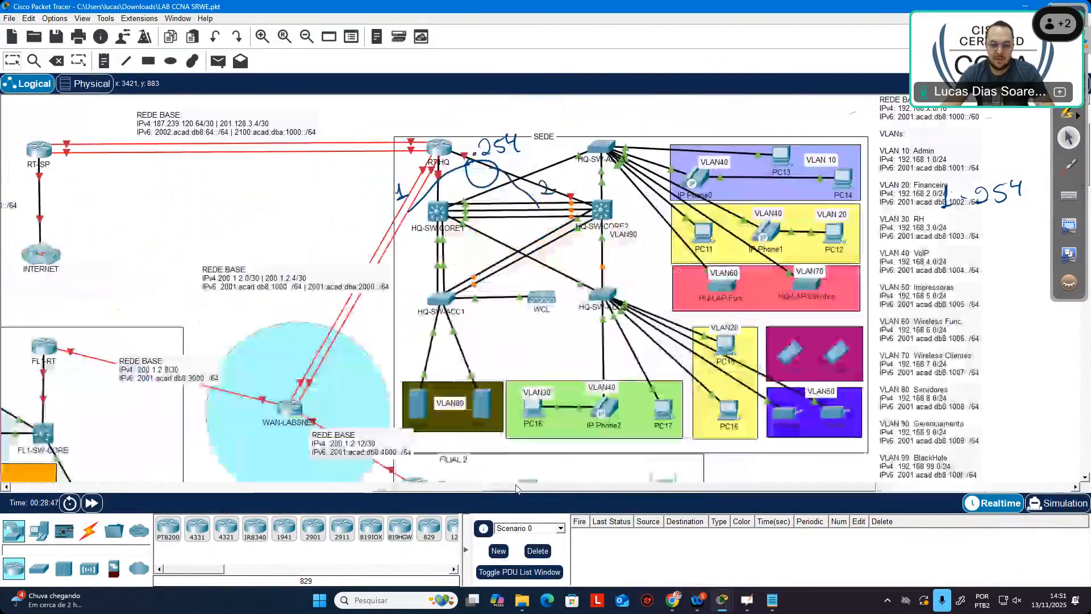
pyautogui.moveTo(600, 487); pyautogui.dragTo(404, 488)
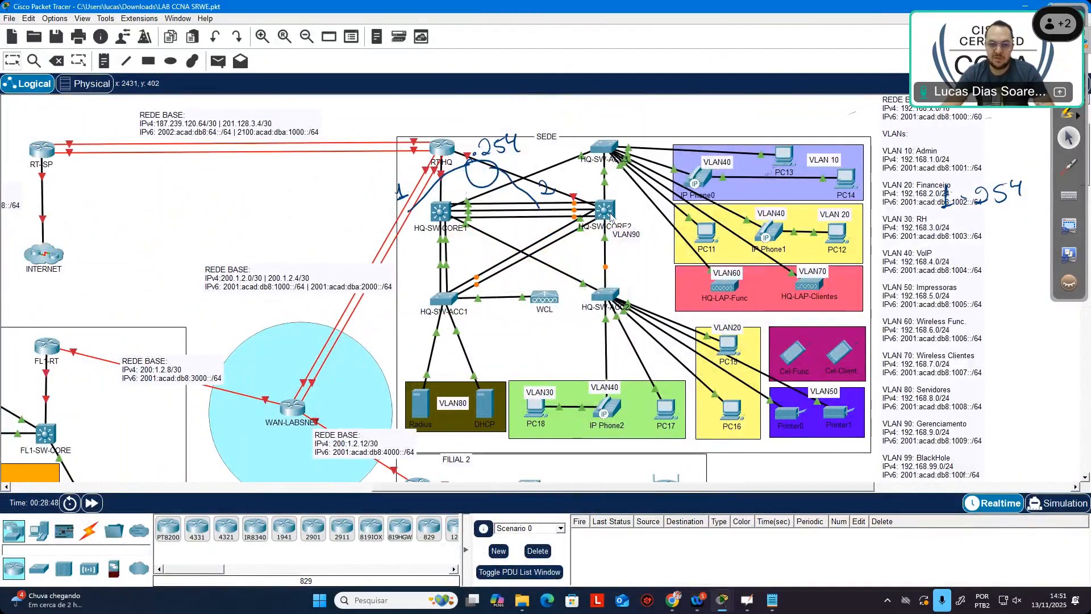
pyautogui.click(605, 210)
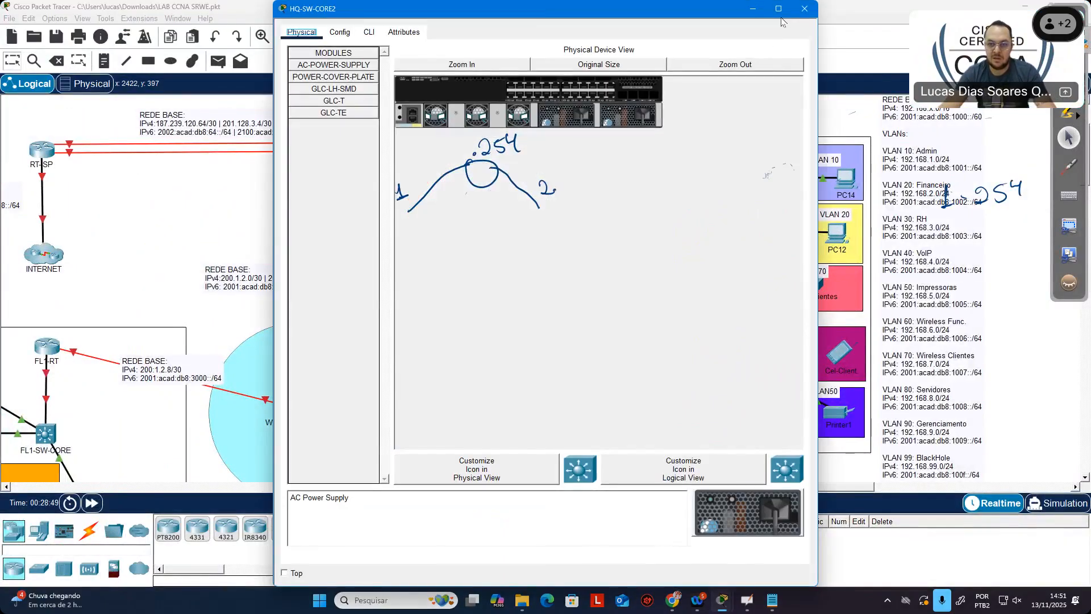
pyautogui.moveTo(779, 8)
pyautogui.click(724, 82)
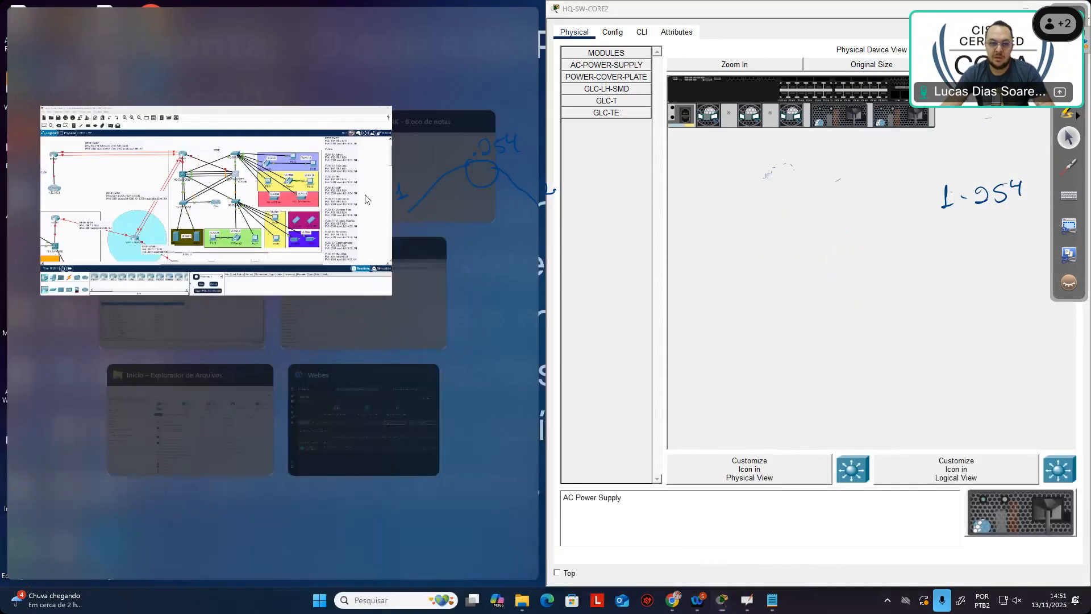
pyautogui.click(139, 169)
pyautogui.click(642, 32)
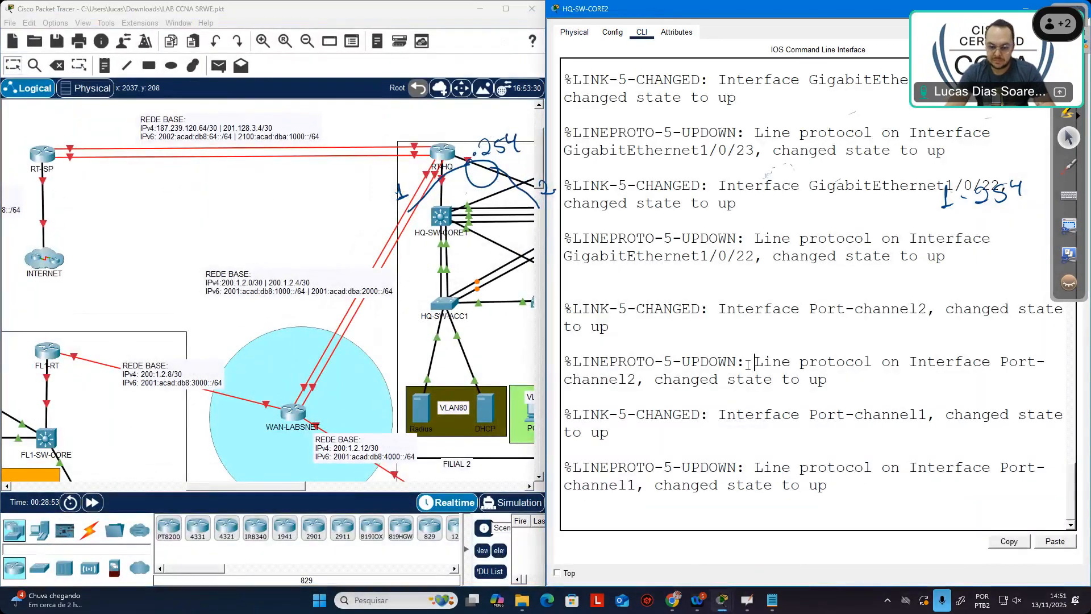
# Step: Log in to the HQ-SW-CORE2 console with the access password and enter privileged mode with the enable password
pyautogui.press('Return')
pyautogui.press('Return')
pyautogui.press('Return')
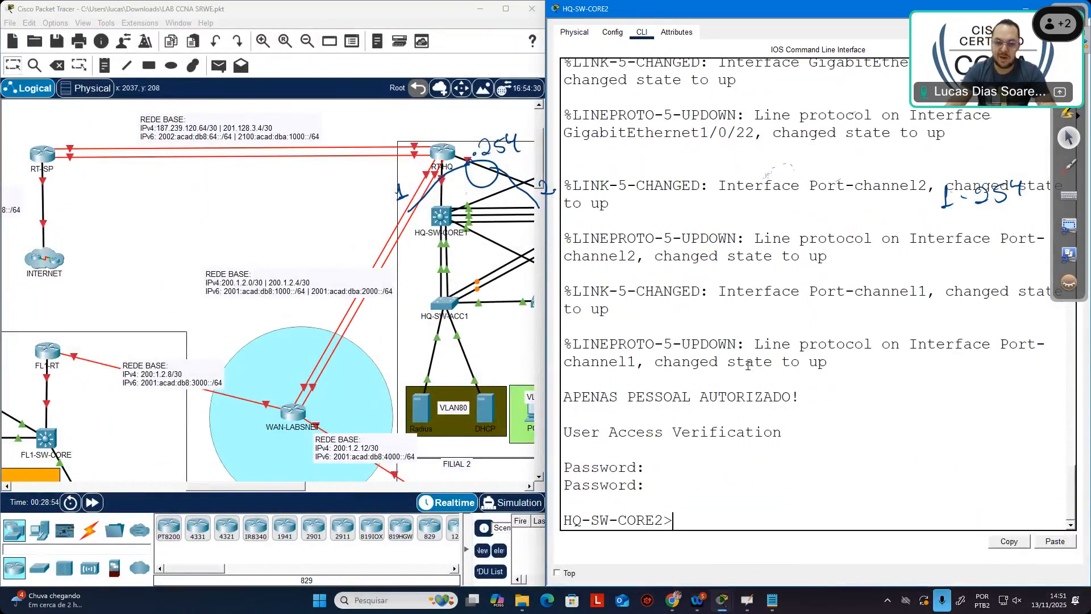
pyautogui.moveTo(304, 487); pyautogui.dragTo(354, 486)
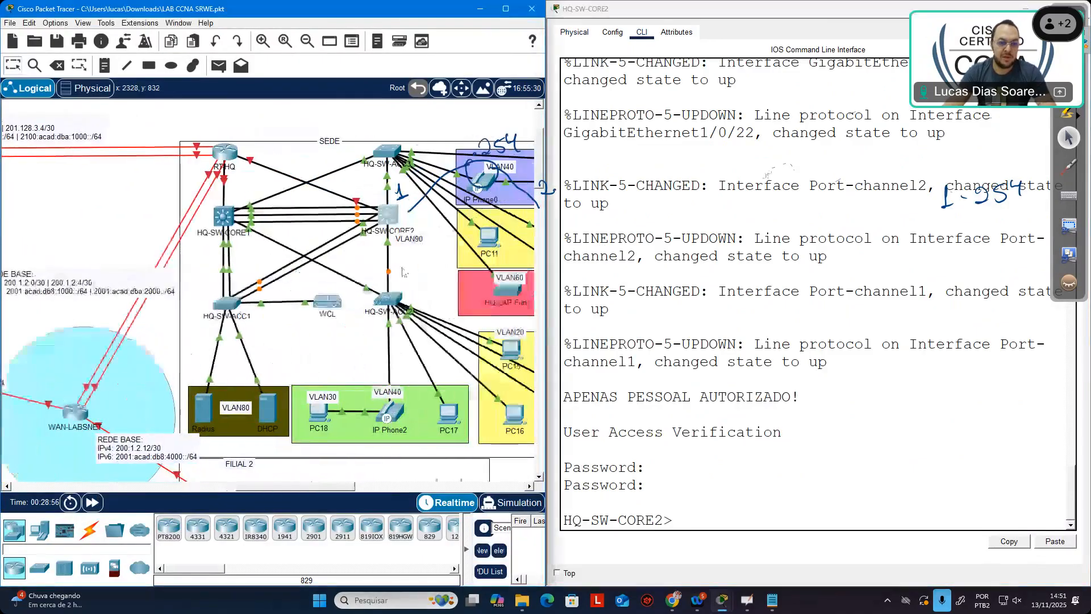
pyautogui.click(737, 516)
pyautogui.write('ena')
pyautogui.press('Return')
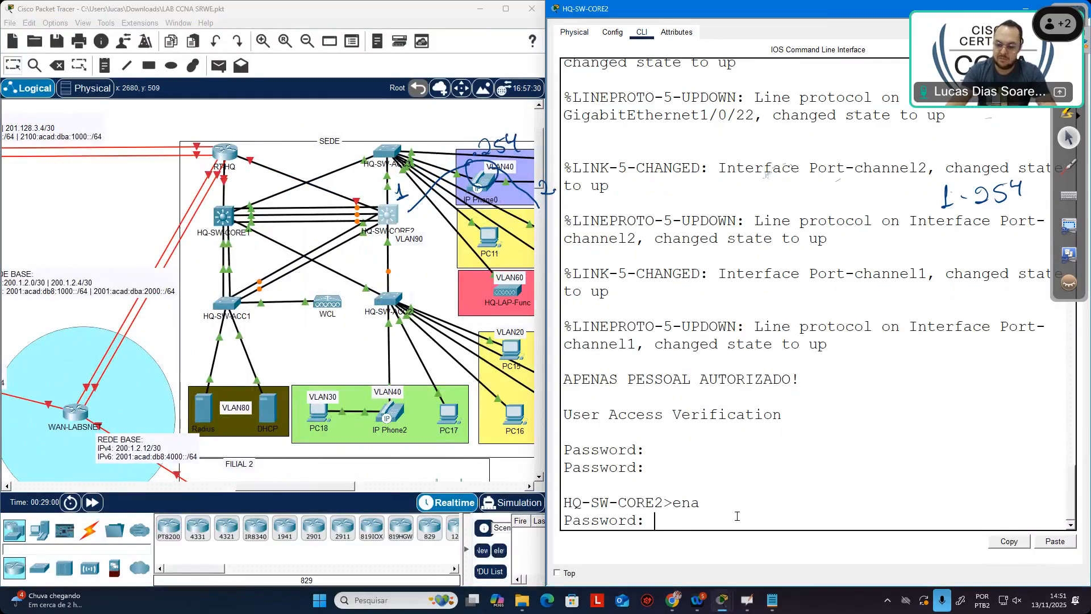
pyautogui.press('Return')
# Step: Enter global configuration mode on HQ-SW-CORE2 and start configuring the VLAN 10 interface
pyautogui.write('conf t')
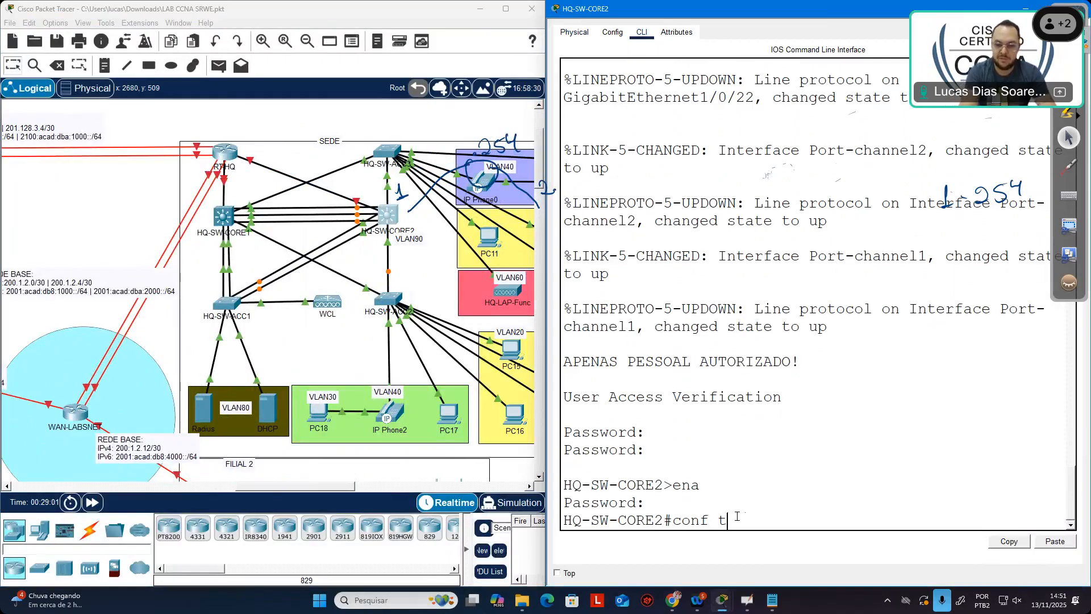
pyautogui.press('Return')
pyautogui.press('Return')
pyautogui.write('in')
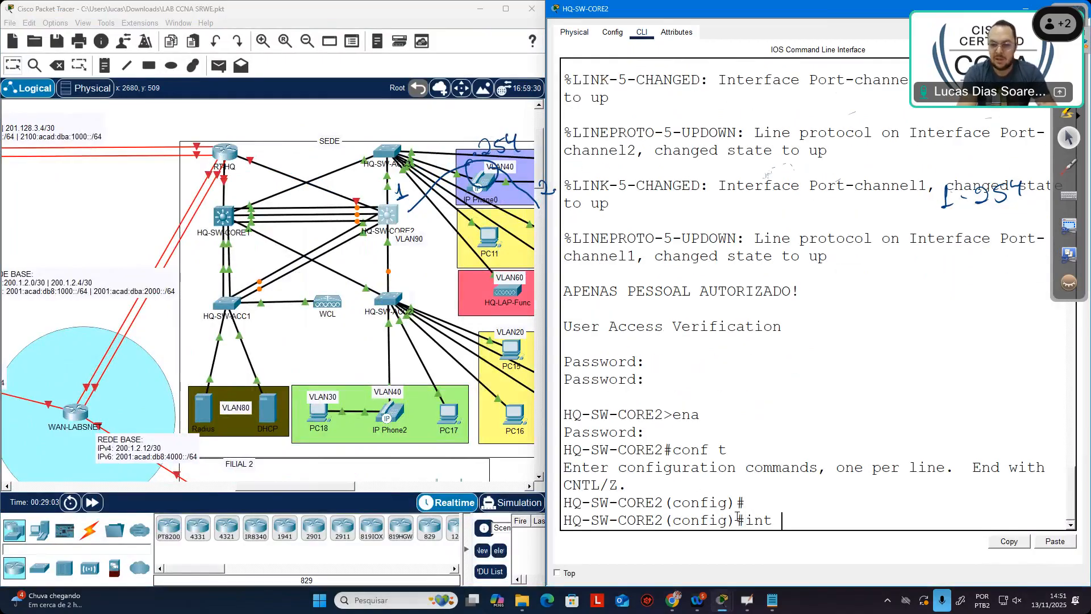
pyautogui.write('t')
pyautogui.press('Tab')
pyautogui.write('vlan 10')
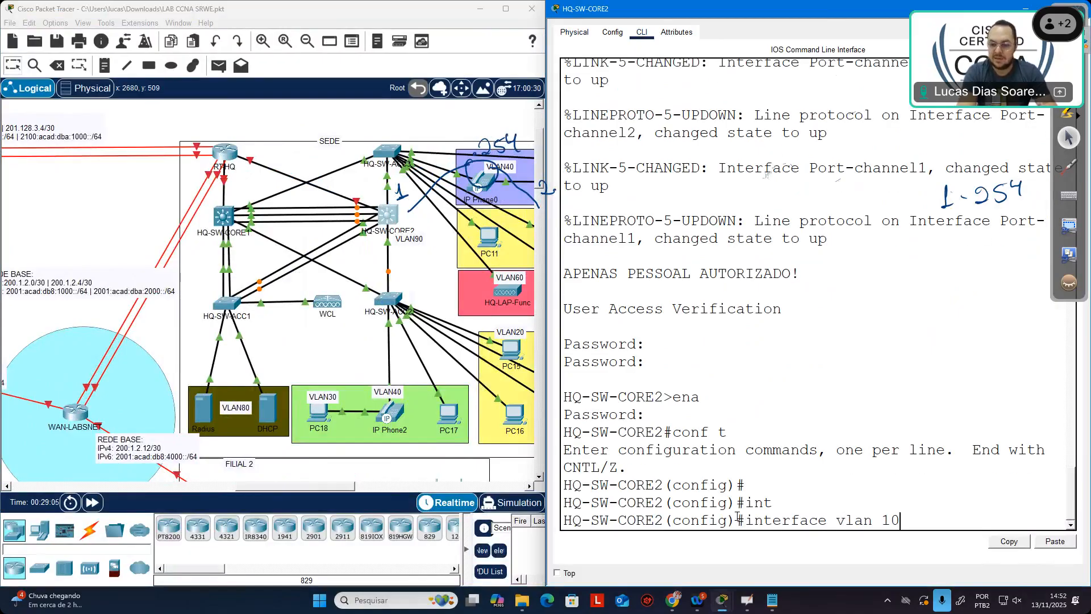
pyautogui.press('Return')
# Step: Set the VLAN 10 interface description on HQ-SW-CORE2 to RT-2 VLAN 10
pyautogui.write('des')
pyautogui.press('Tab')
pyautogui.write('RT-2')
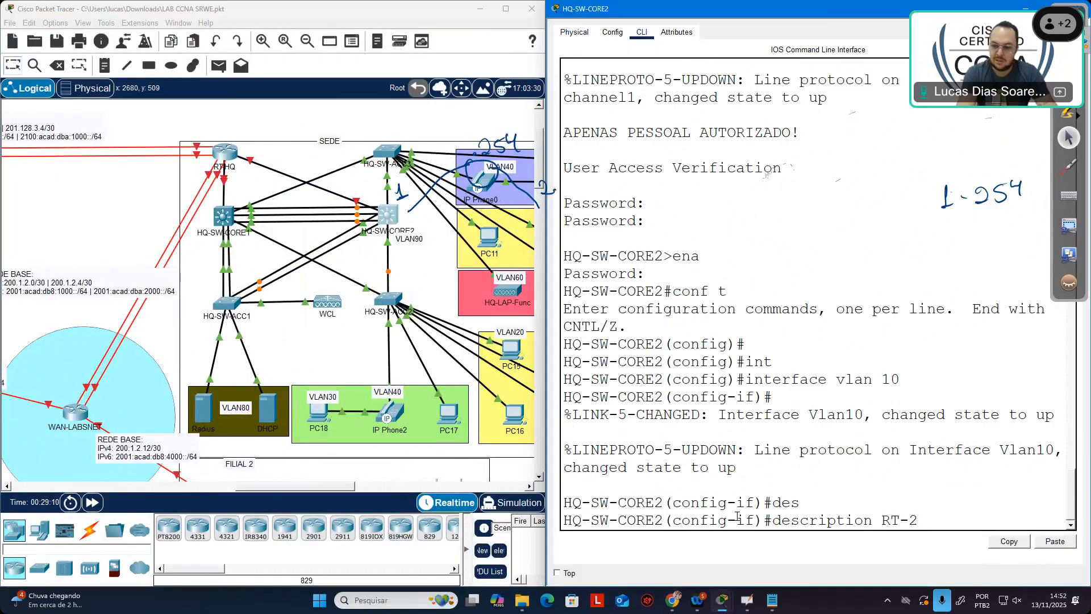
pyautogui.write(' VLAN 10')
pyautogui.press('Return')
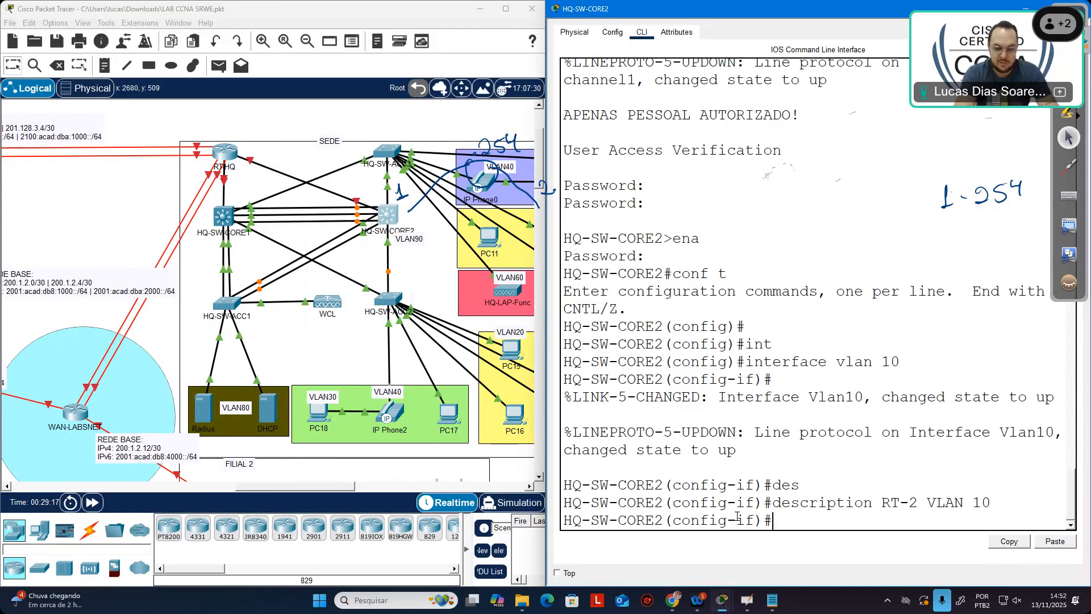
# Step: Assign IPv4 address 192.168.1.2 with mask 255.255.255.0 to the VLAN 10 interface on HQ-SW-CORE2
pyautogui.write('ip add')
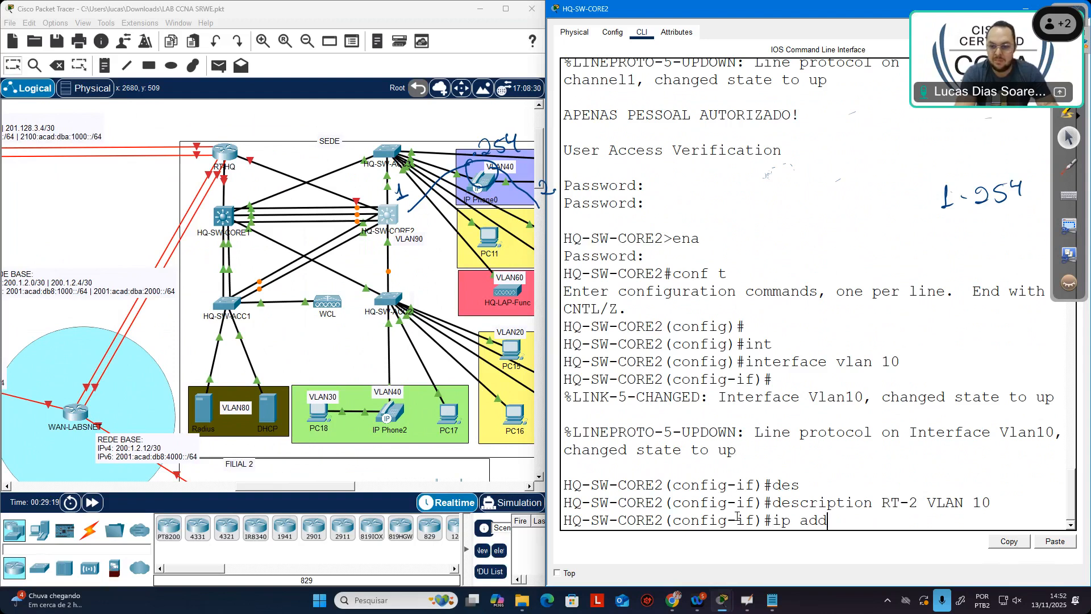
pyautogui.press('Tab')
pyautogui.write('192.')
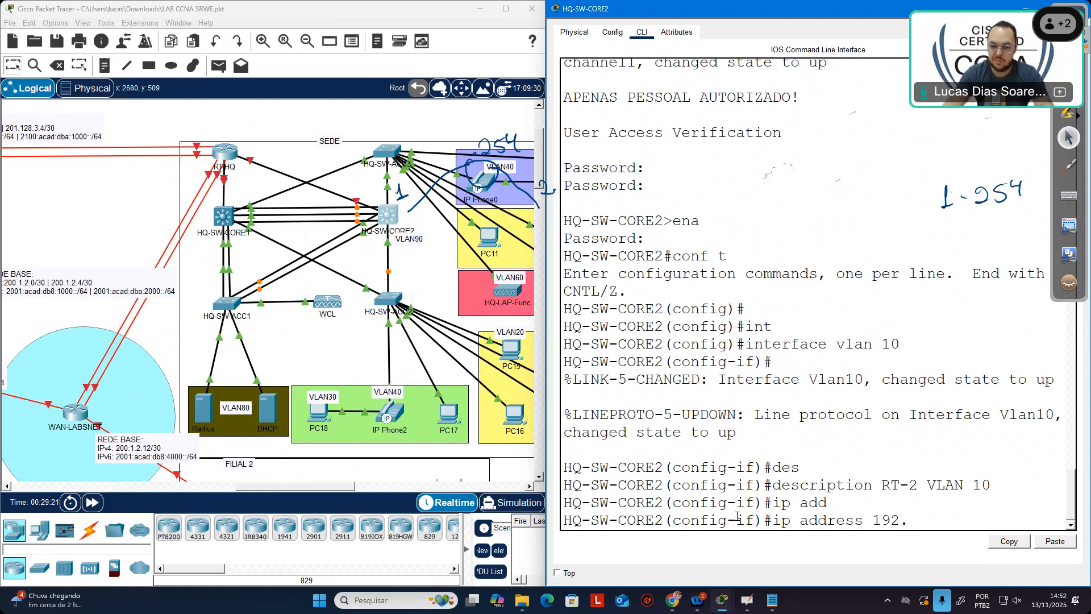
pyautogui.write('168.1.2')
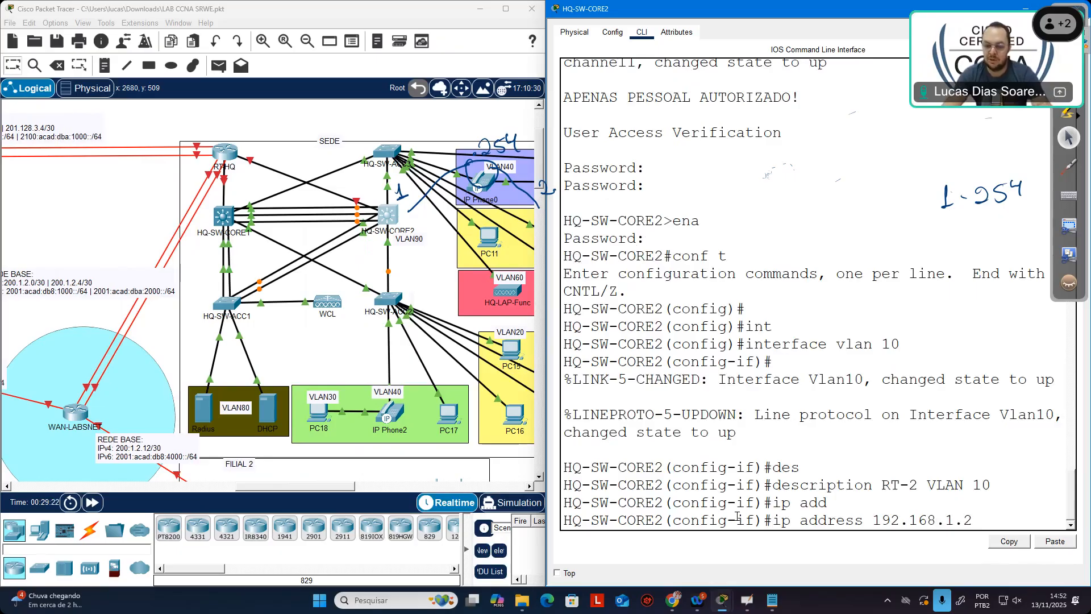
pyautogui.write(' 255.255.255.0')
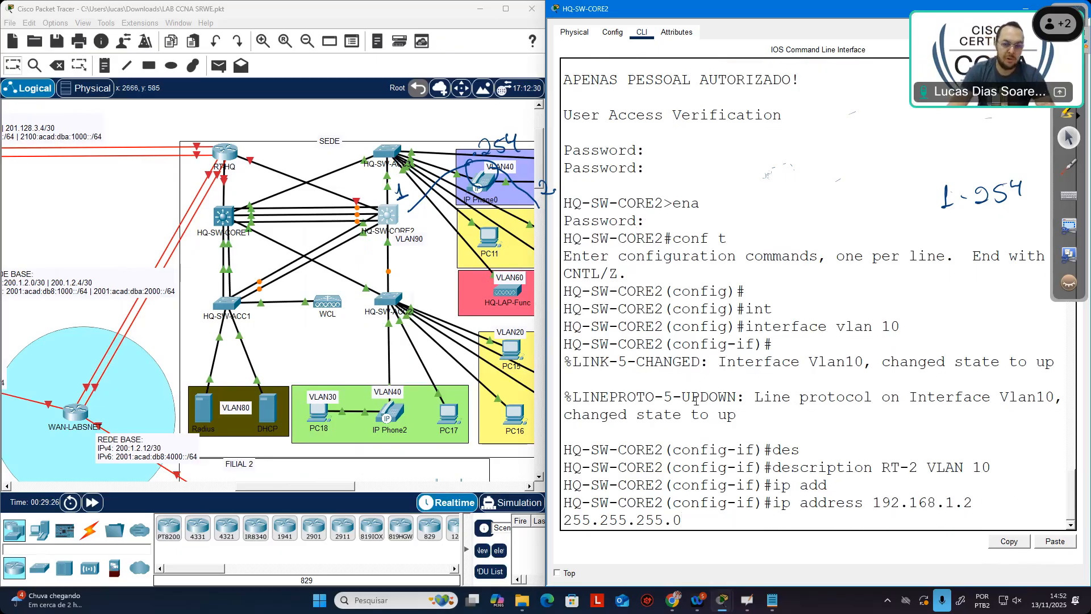
pyautogui.press('Return')
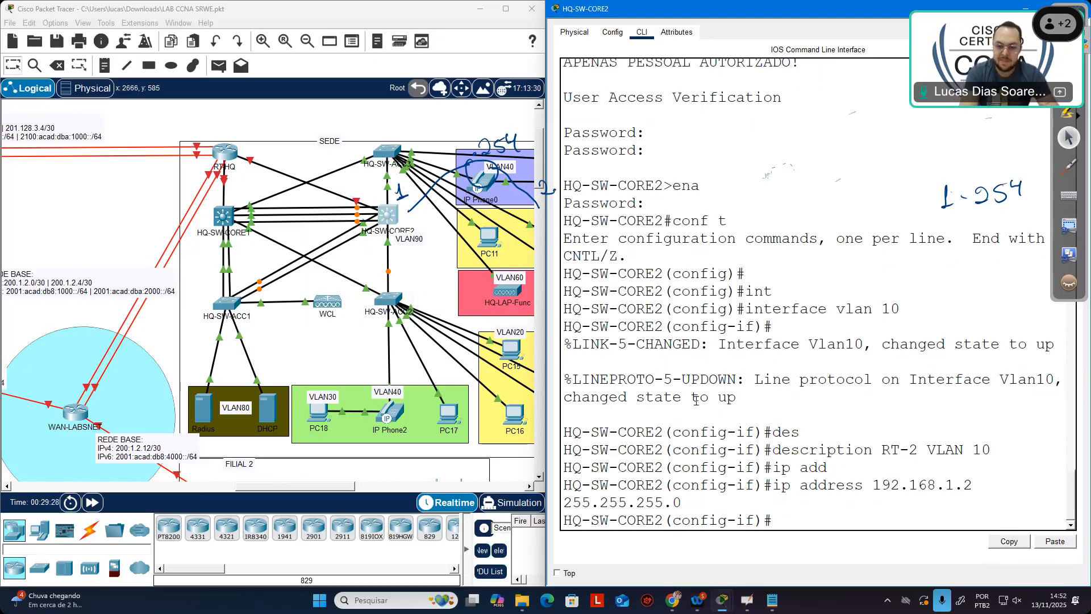
# Step: Enable IPv6 on the VLAN 10 interface of HQ-SW-CORE2
pyautogui.write('ipv')
pyautogui.press('Tab')
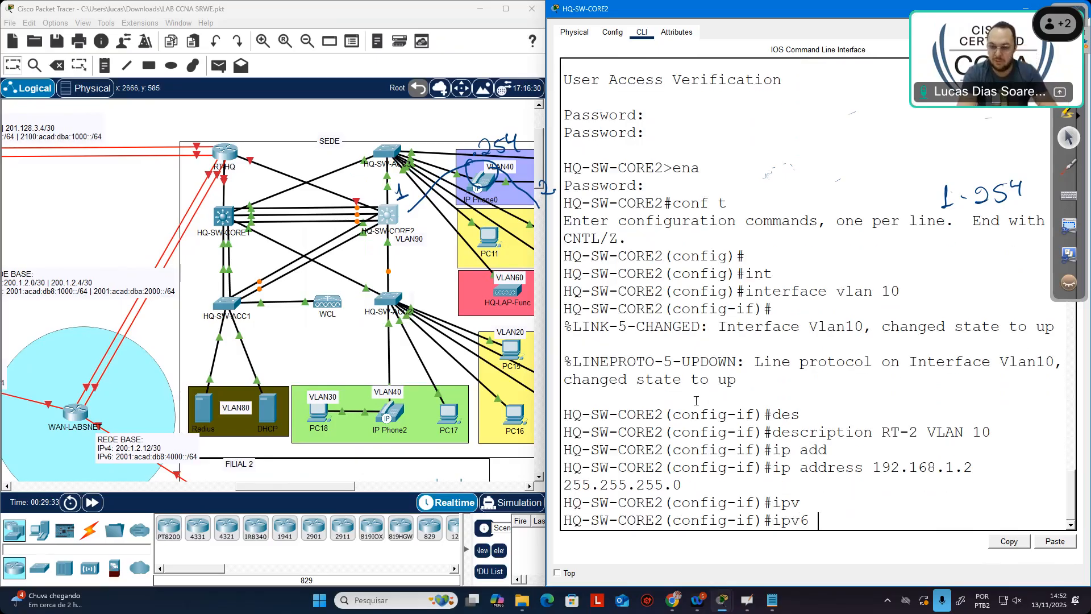
pyautogui.write('ena')
pyautogui.press('Tab')
pyautogui.press('Return')
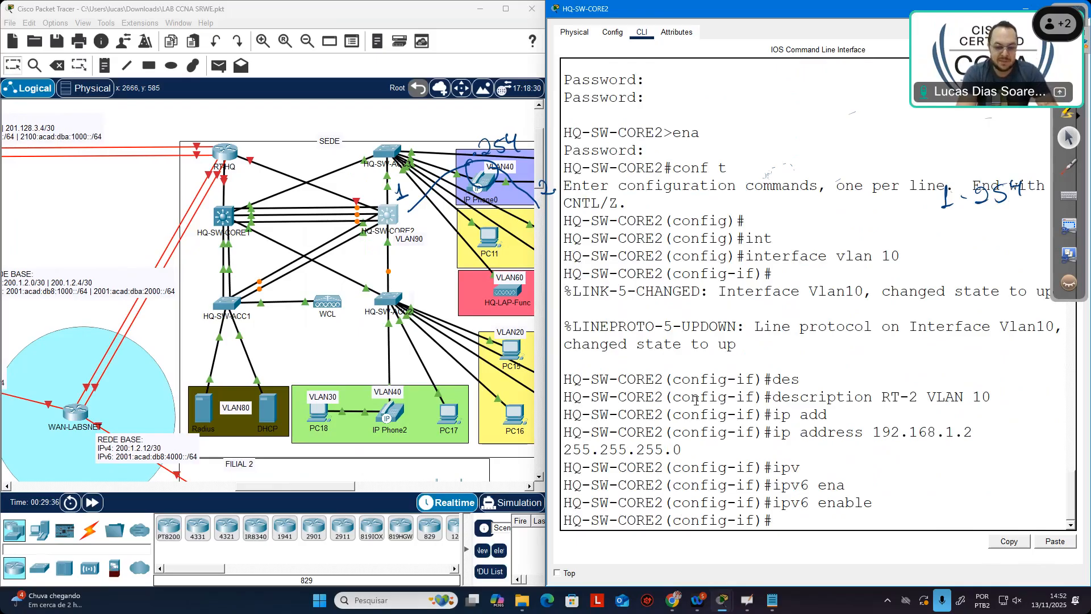
# Step: Assign IPv6 address 2001:acad:db8:1001::2/64 to the VLAN 10 interface and return to global configuration mode
pyautogui.write('ipv')
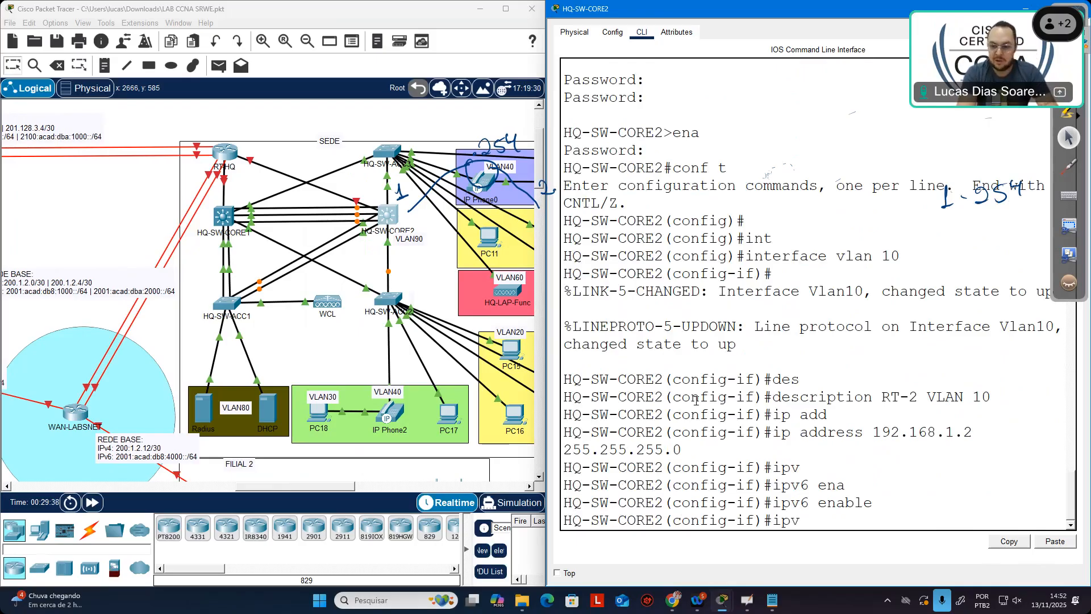
pyautogui.press('Tab')
pyautogui.write('edd')
pyautogui.press('Tab')
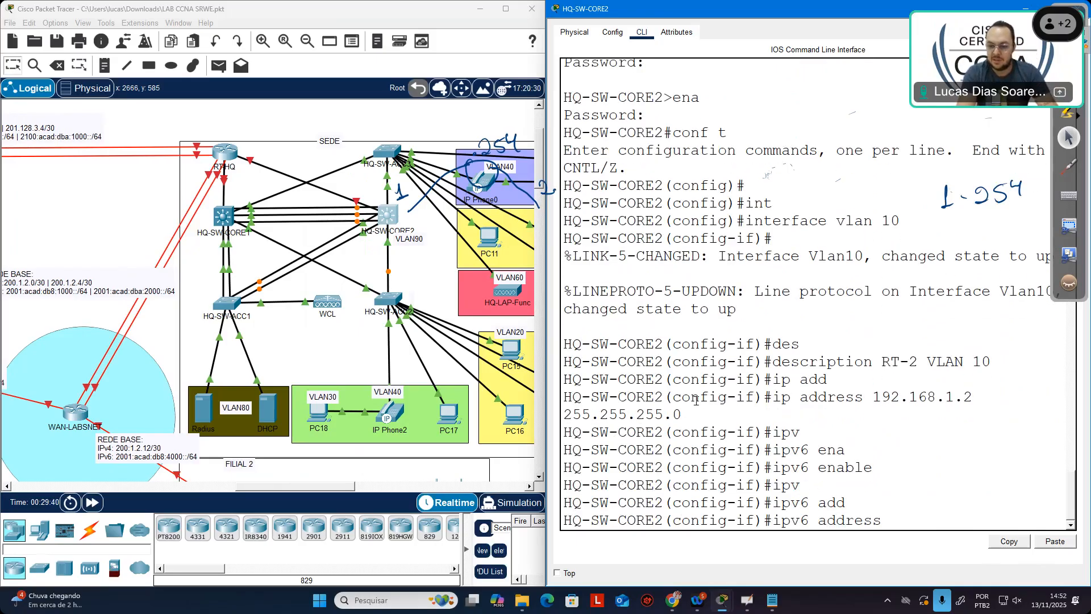
pyautogui.write('2001:acad')
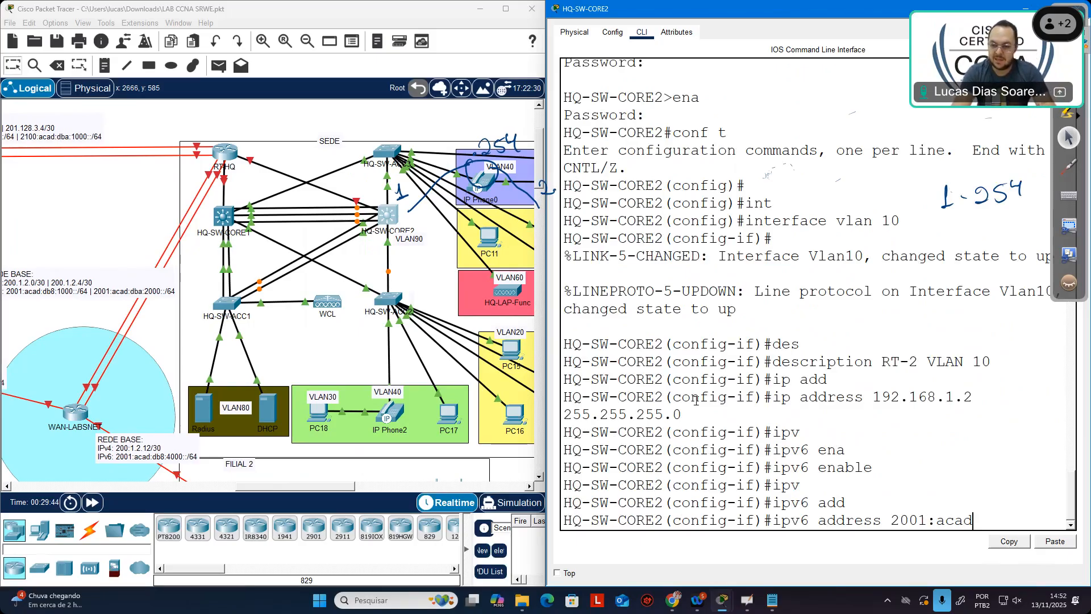
pyautogui.write(':db8:')
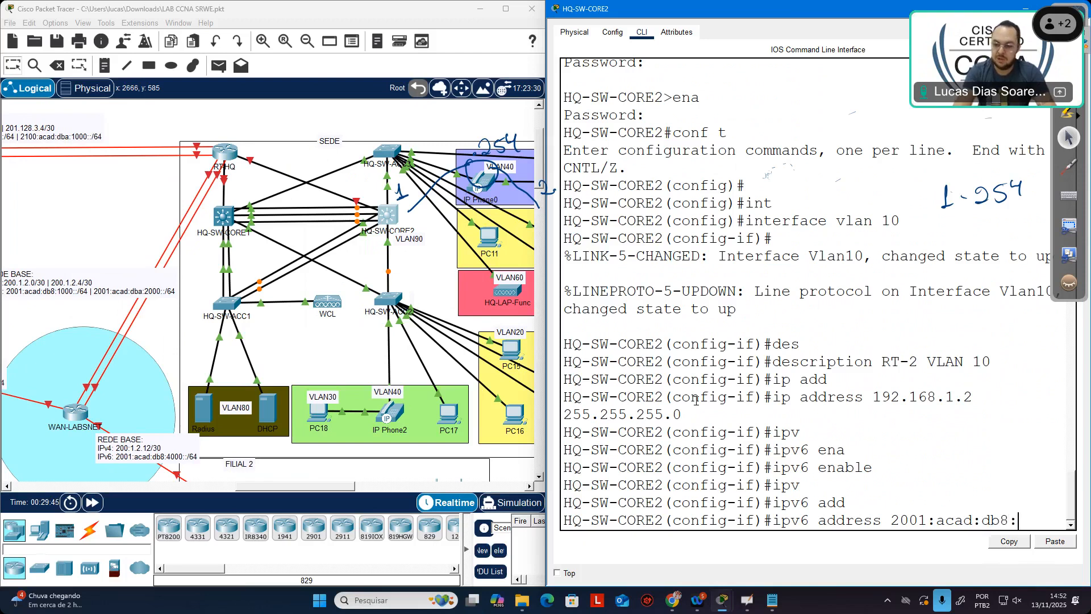
pyautogui.write('1001')
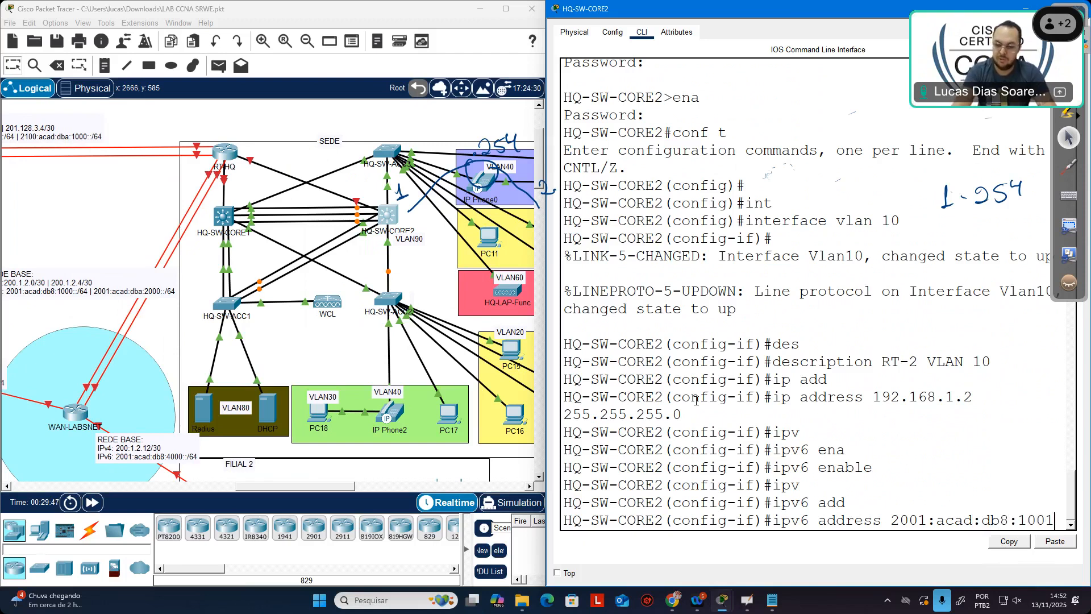
pyautogui.write('::2/64')
pyautogui.press('Return')
pyautogui.write('exit')
pyautogui.press('Return')
# Step: Enable IPv4 routing globally on HQ-SW-CORE2
pyautogui.write('ip')
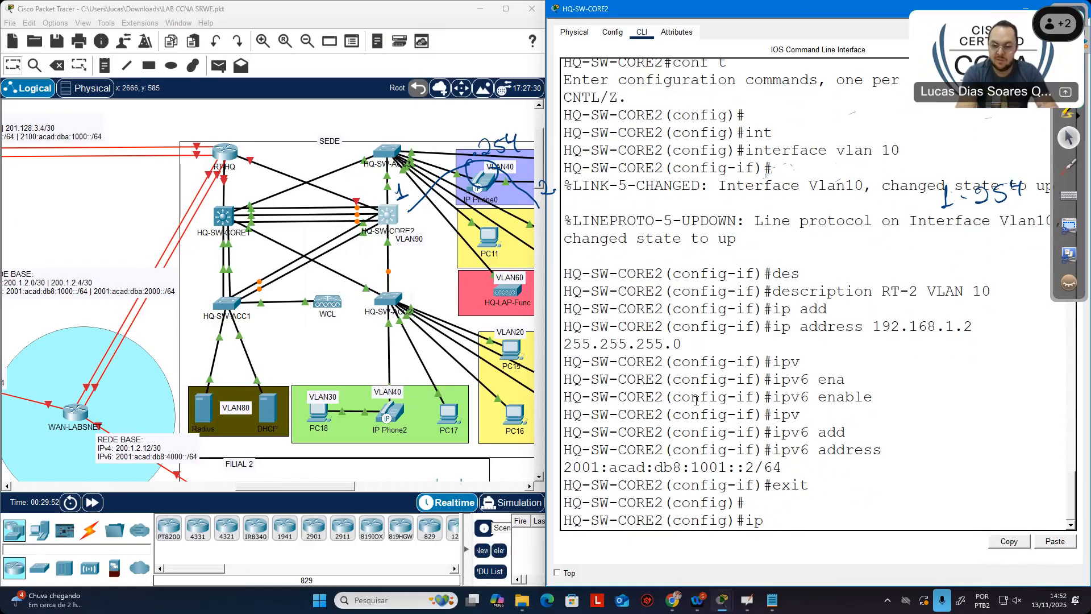
pyautogui.write(' rou')
pyautogui.press('Tab')
pyautogui.write('ti')
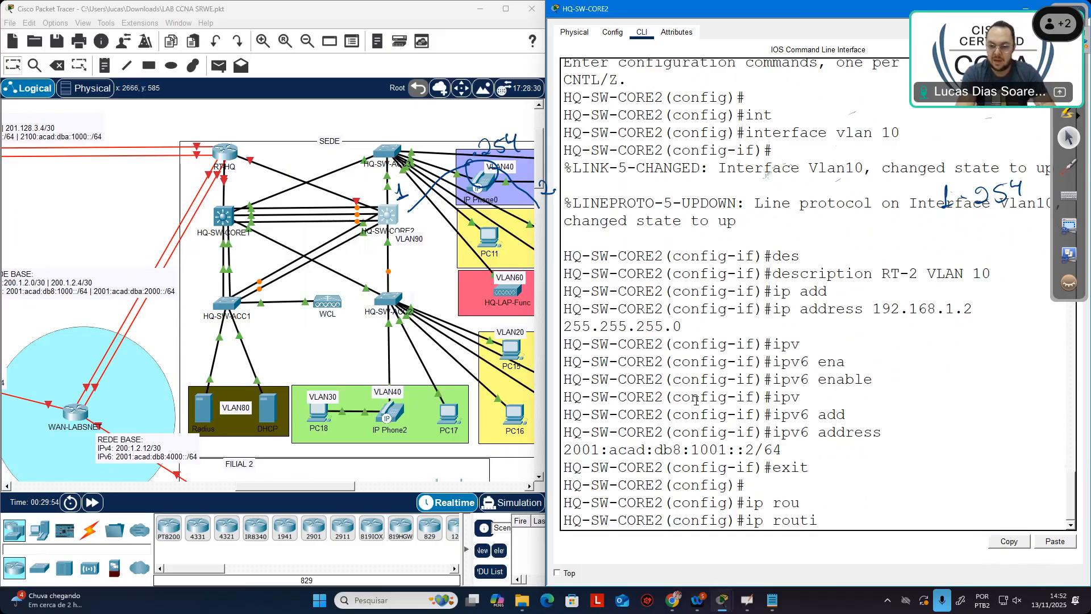
pyautogui.press('Tab')
pyautogui.press('Return')
# Step: Enable IPv6 unicast routing globally on HQ-SW-CORE2
pyautogui.write('ipv6')
pyautogui.press('Tab')
pyautogui.write('uni')
pyautogui.press('Tab')
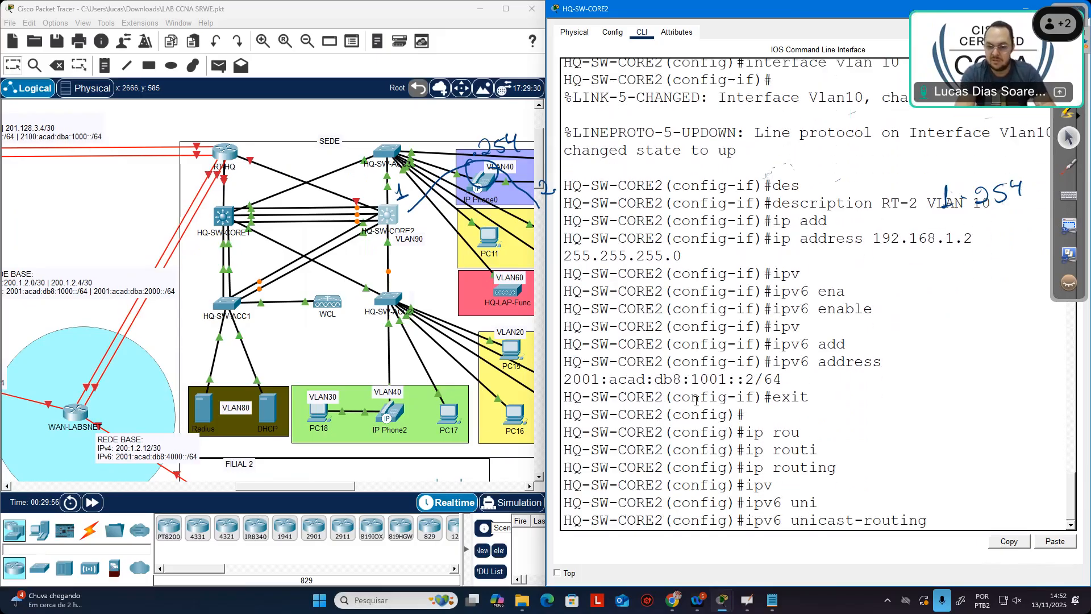
pyautogui.press('Return')
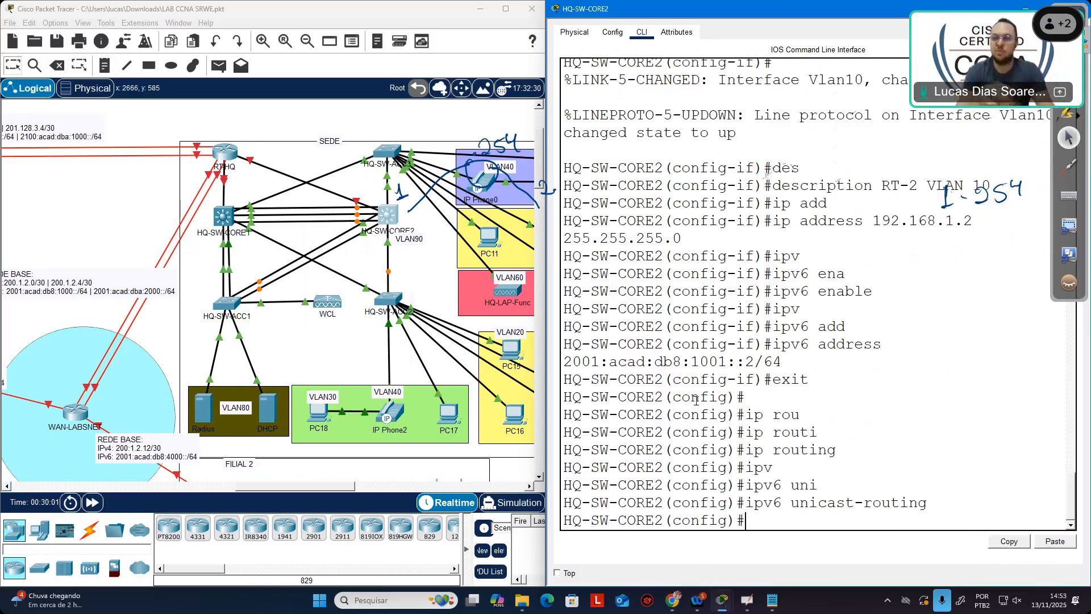
# Step: Ping 192.168.1.1 from HQ-SW-CORE2's configuration mode and check the echo replies
pyautogui.write('ping')
pyautogui.hotkey('ctrl', 'a')
pyautogui.write('do ping ')
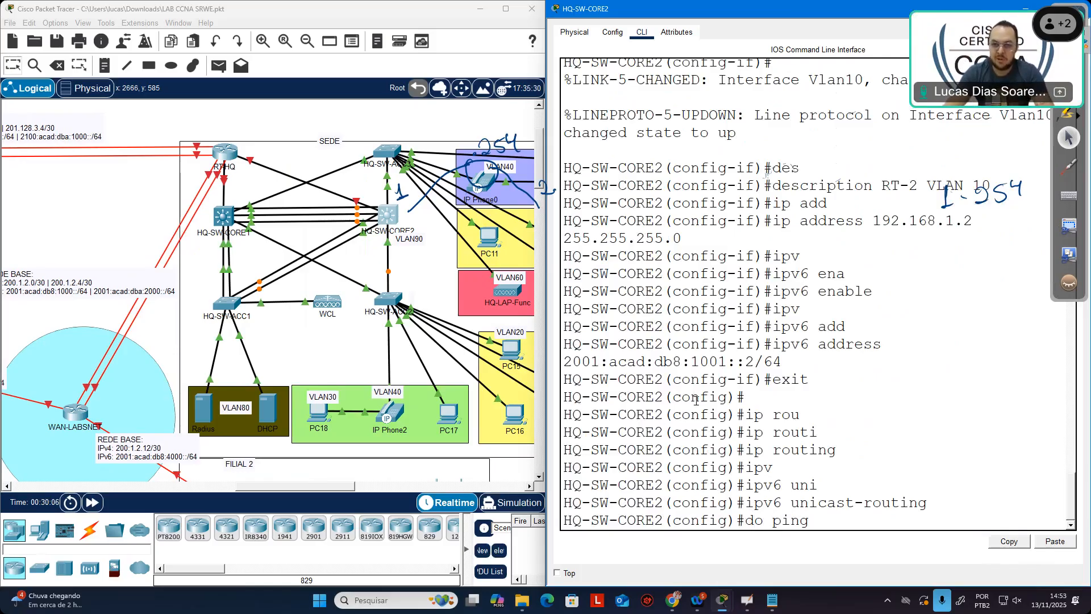
pyautogui.write('192.168.1.1')
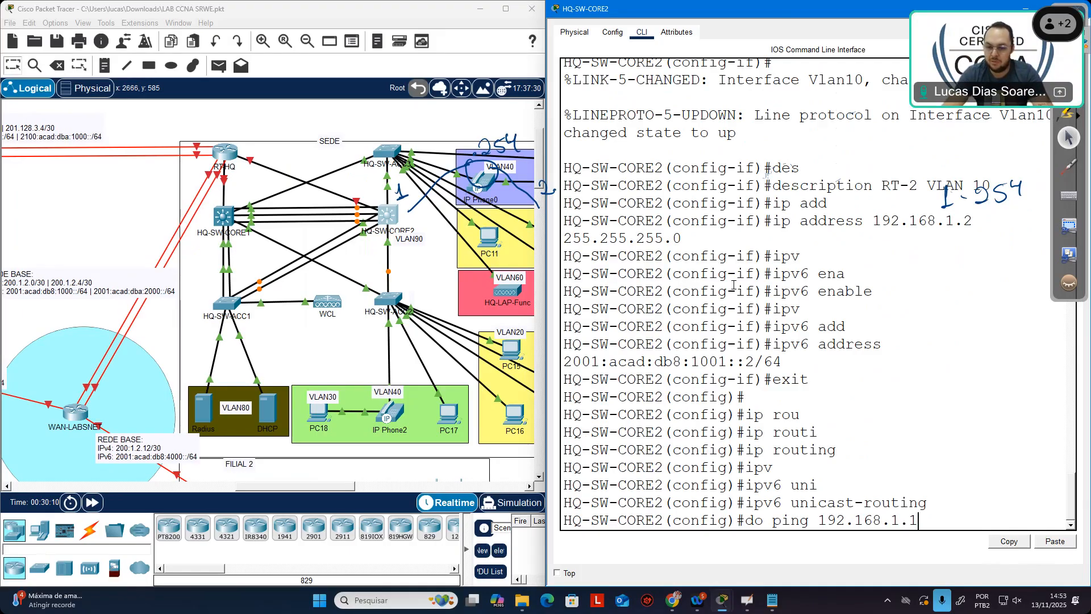
pyautogui.press('Return')
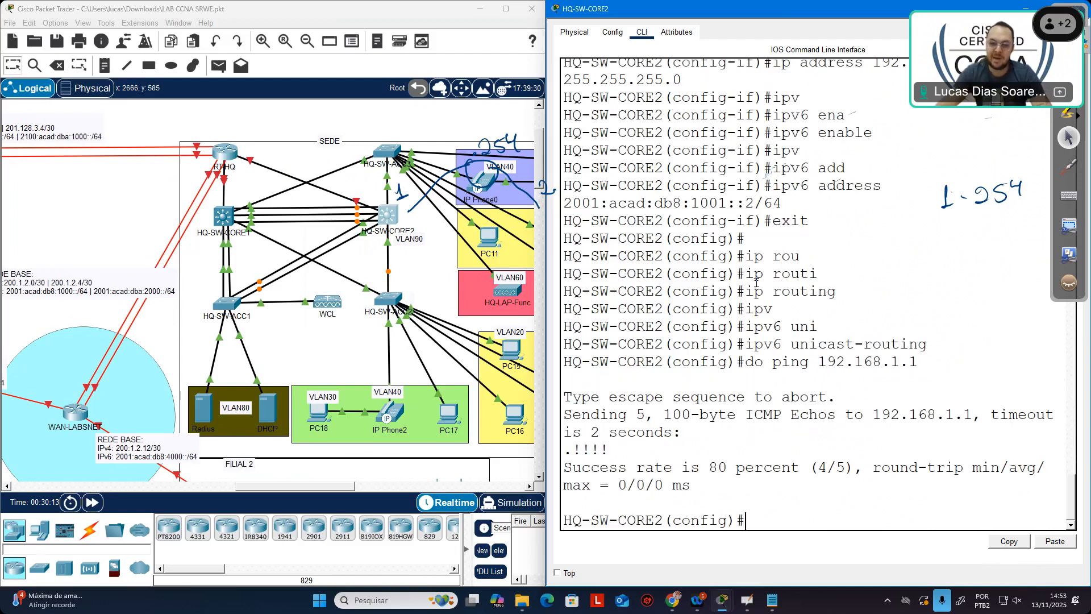
pyautogui.moveTo(614, 449); pyautogui.dragTo(573, 450)
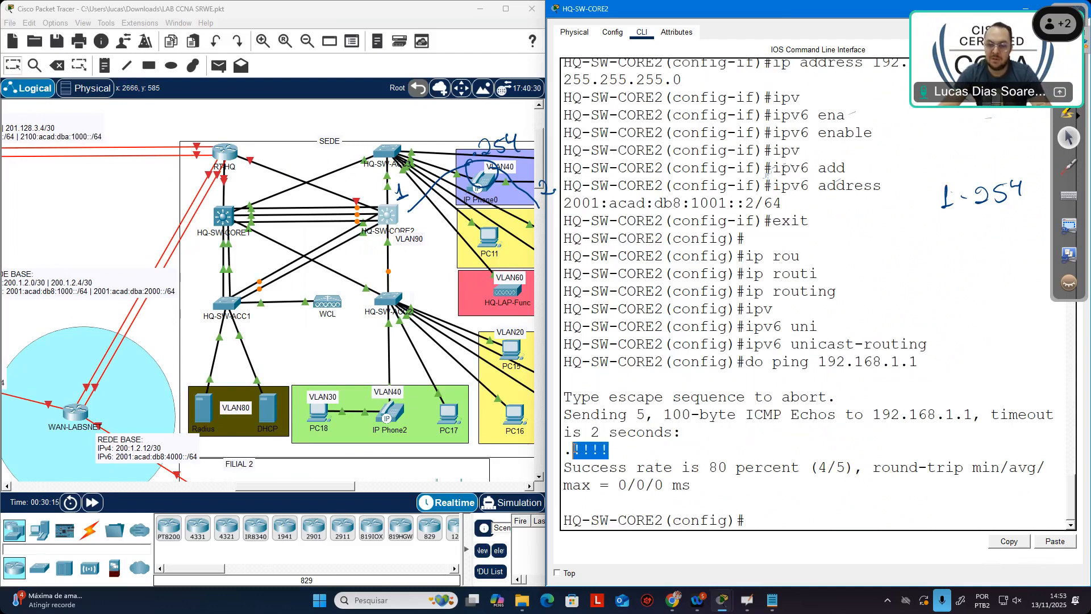
pyautogui.click(781, 516)
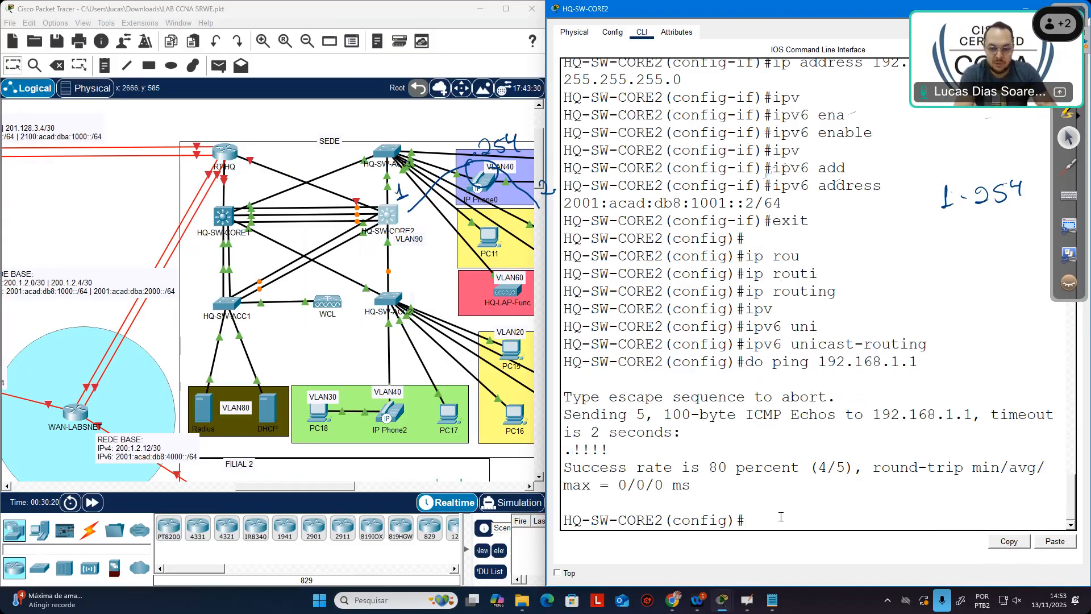
# Step: Ping IPv6 address 2001:acad:db8:1001::1 from HQ-SW-CORE2's configuration mode
pyautogui.write('do ping')
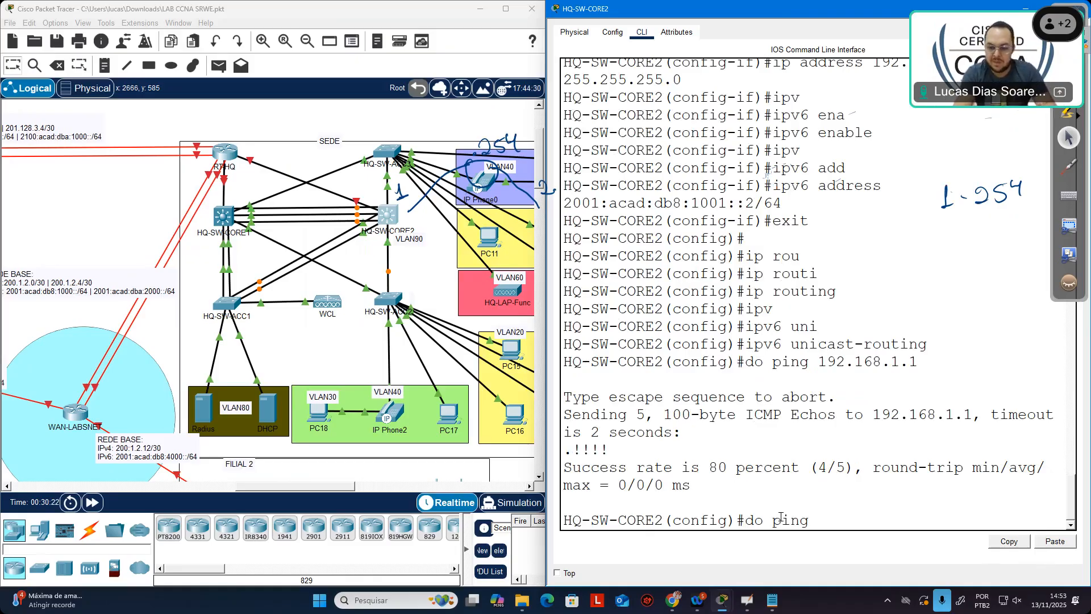
pyautogui.write(' 2001:acad:d')
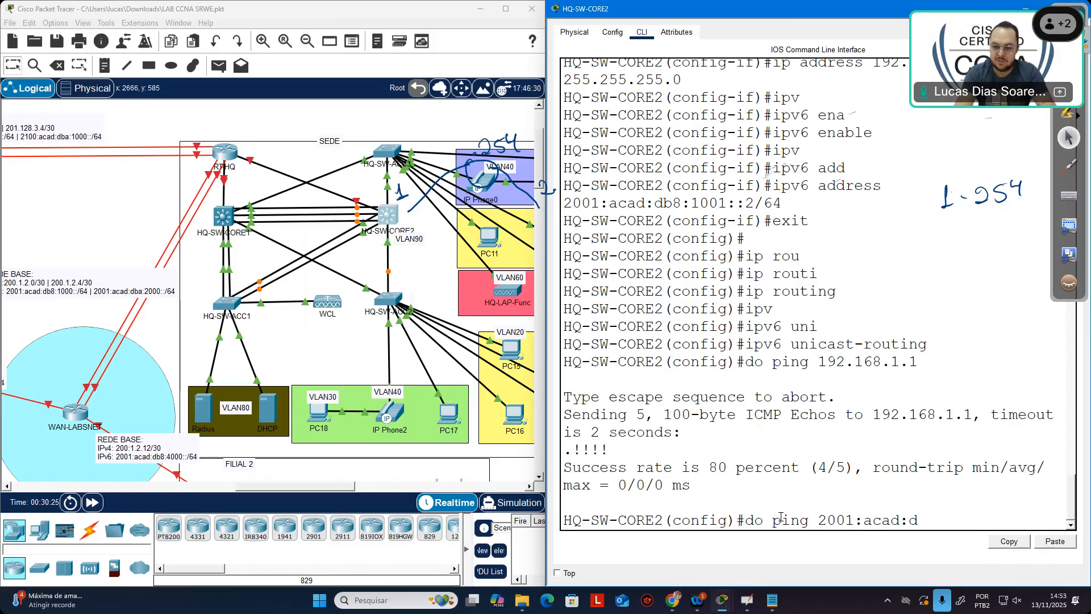
pyautogui.write('b8:')
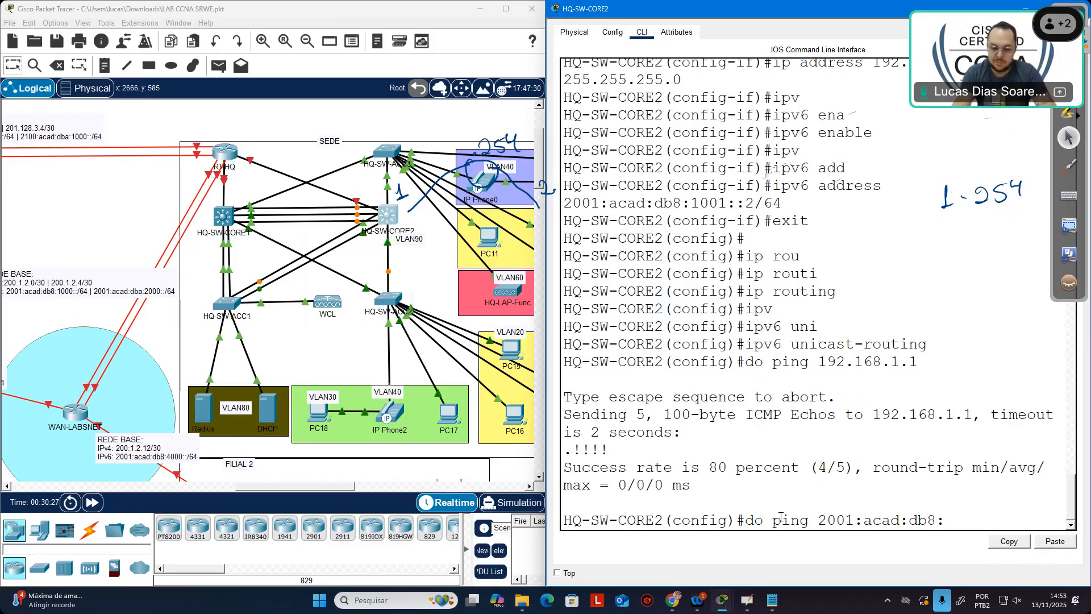
pyautogui.write('1001::')
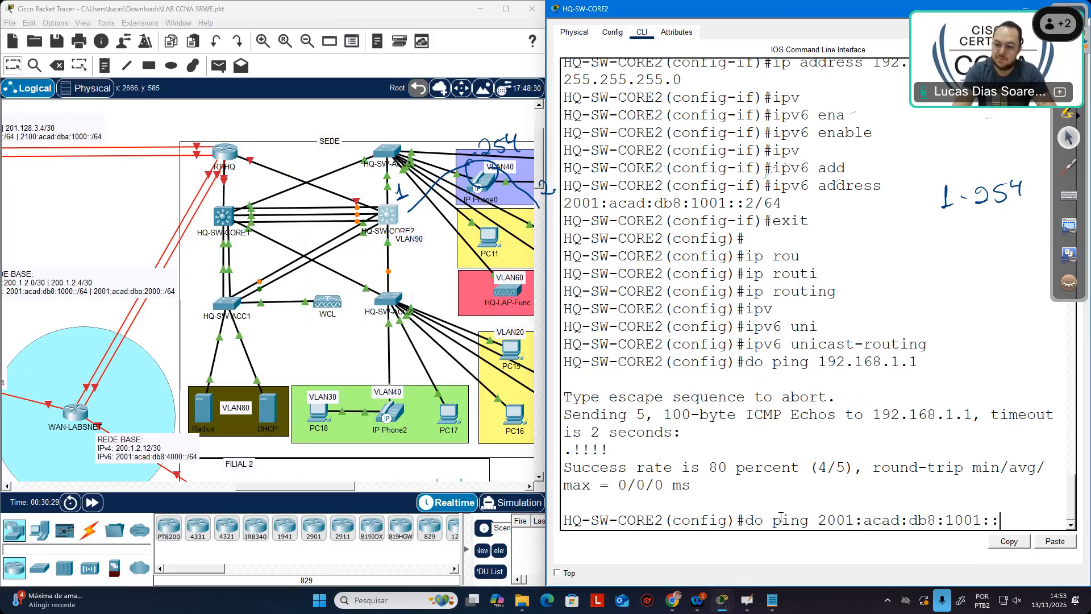
pyautogui.write('1')
pyautogui.press('Return')
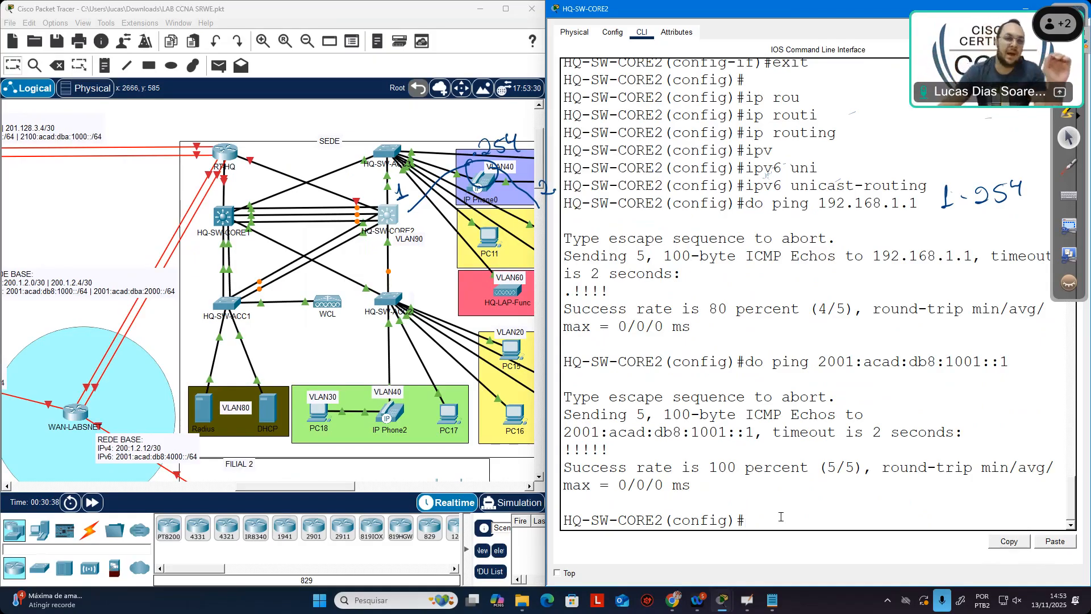
# Step: Erase the pen annotation covering the topology's VLAN 10 area and return to the normal pointer
pyautogui.moveTo(301, 489); pyautogui.dragTo(354, 490)
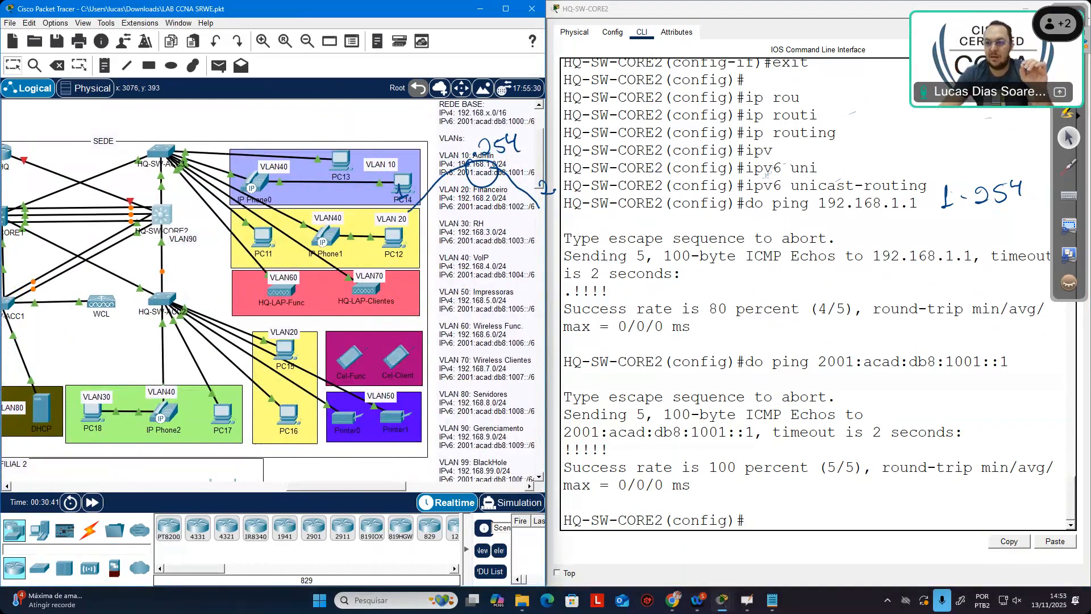
pyautogui.click(552, 186)
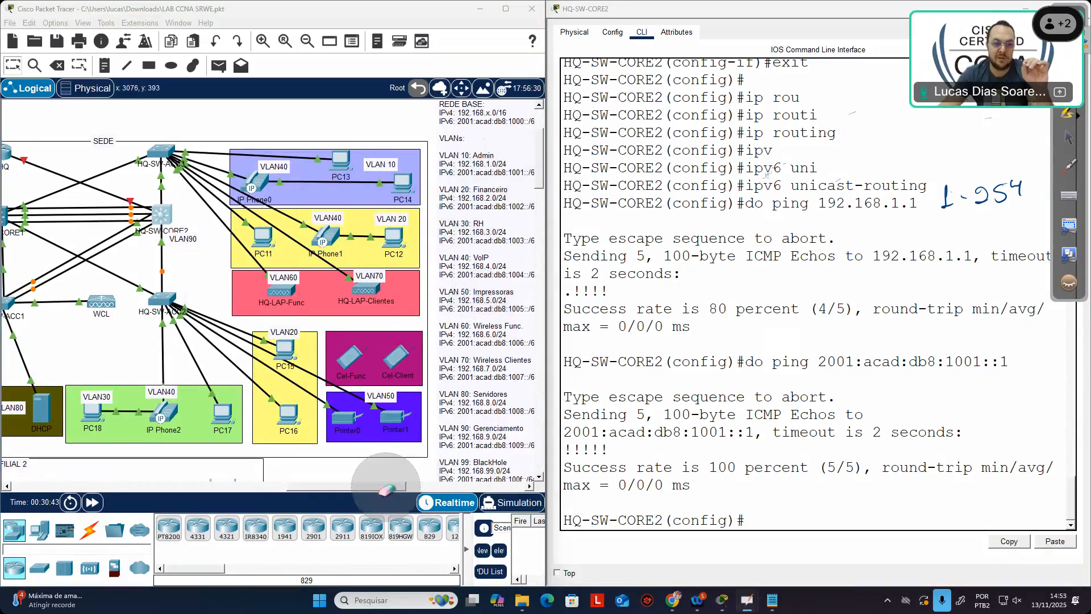
pyautogui.click(1068, 137)
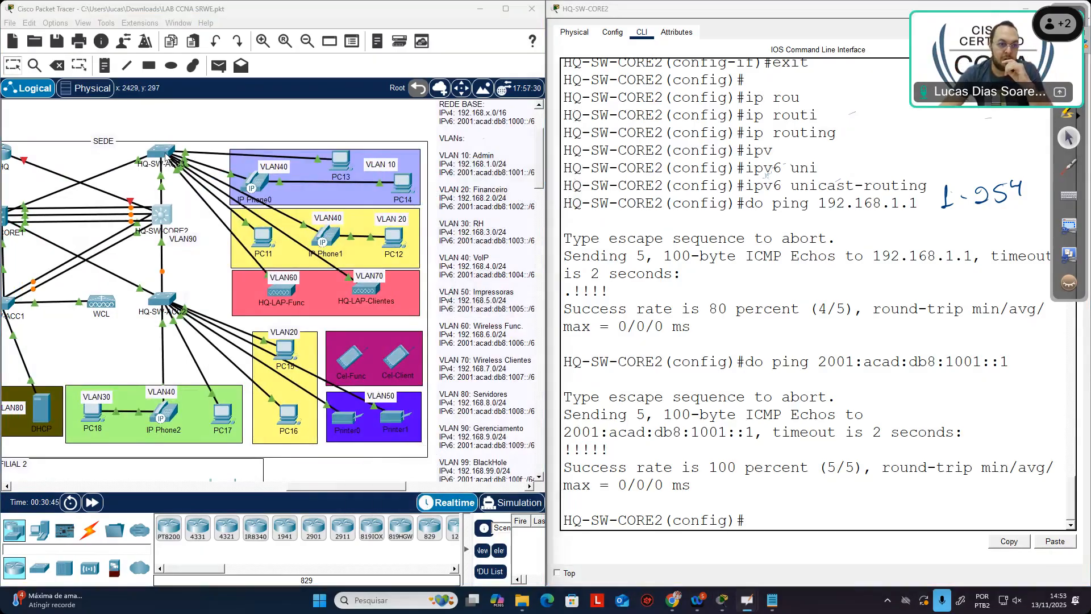
# Step: Open the IP configuration of PC13 in VLAN 10 with its window placed beside the topology
pyautogui.click(340, 162)
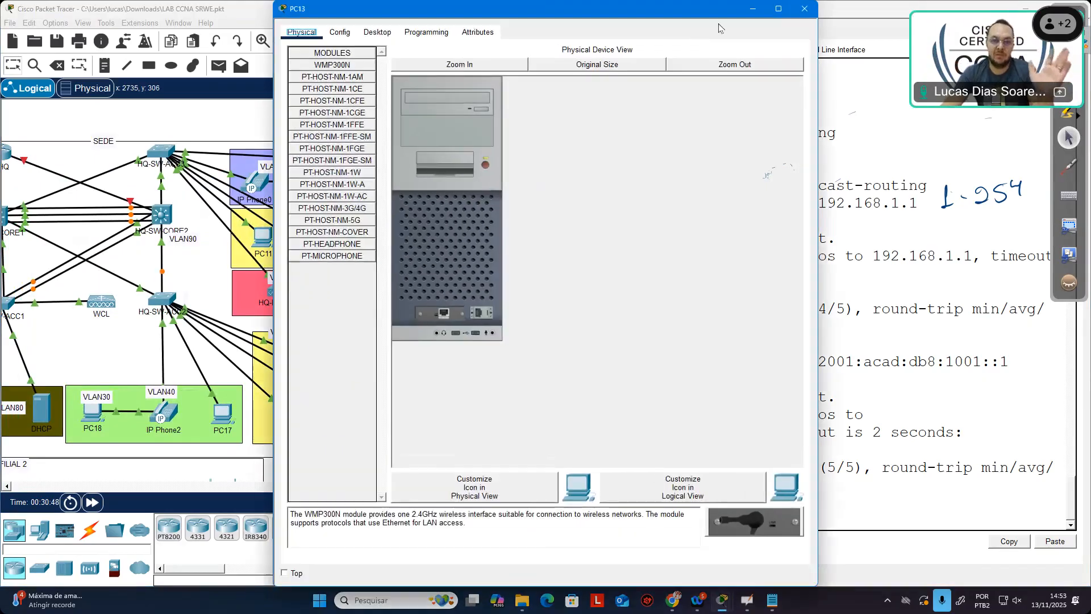
pyautogui.moveTo(781, 15)
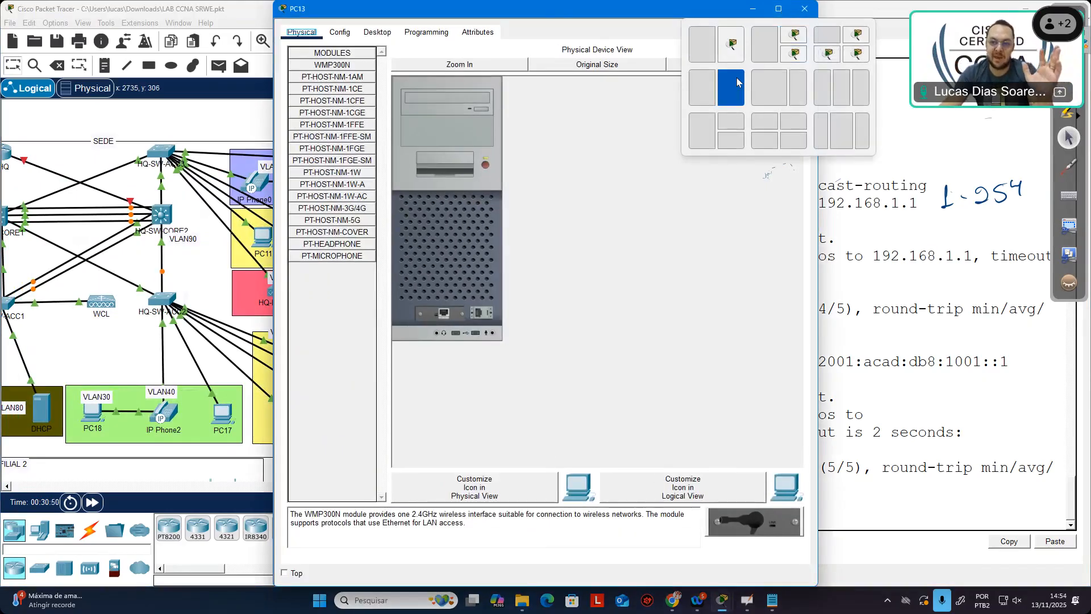
pyautogui.click(731, 87)
pyautogui.click(650, 33)
pyautogui.click(612, 79)
# Step: Set PC13's static IPv4 address to 192.168.1.10, mask 255.255.255.0, with default gateway 192.168.1.254
pyautogui.click(768, 116)
pyautogui.write('192.168.1.10')
pyautogui.press('Tab')
pyautogui.press('Tab')
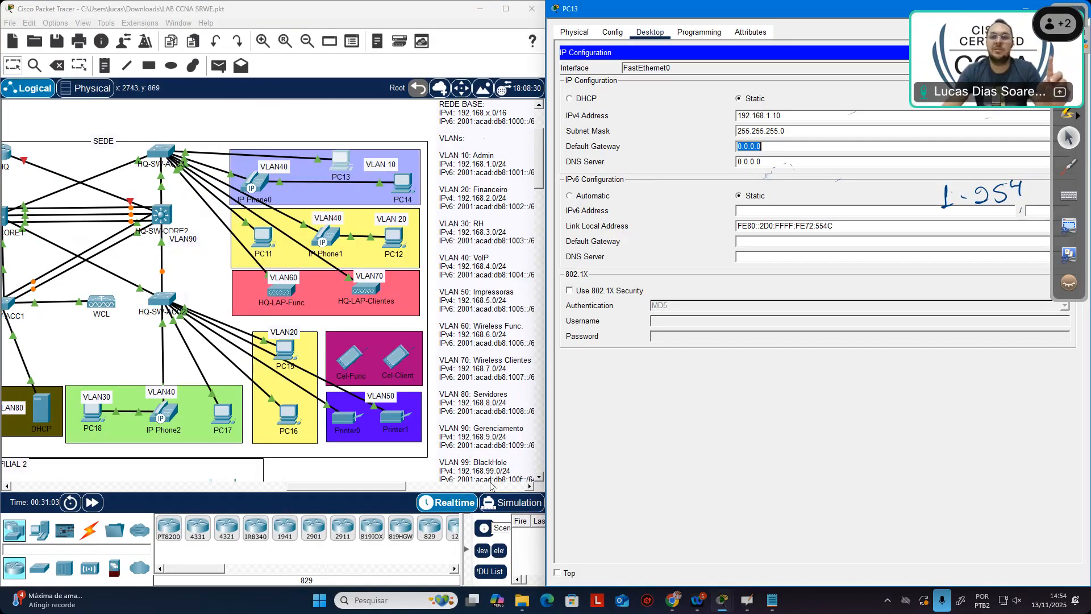
pyautogui.write('192.168.')
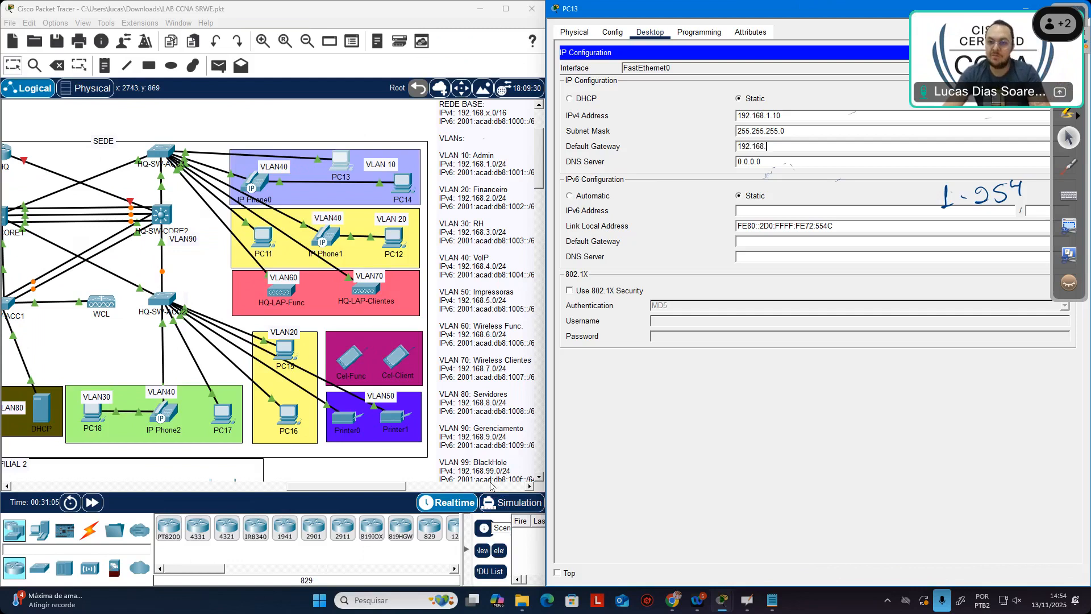
pyautogui.write('1.254')
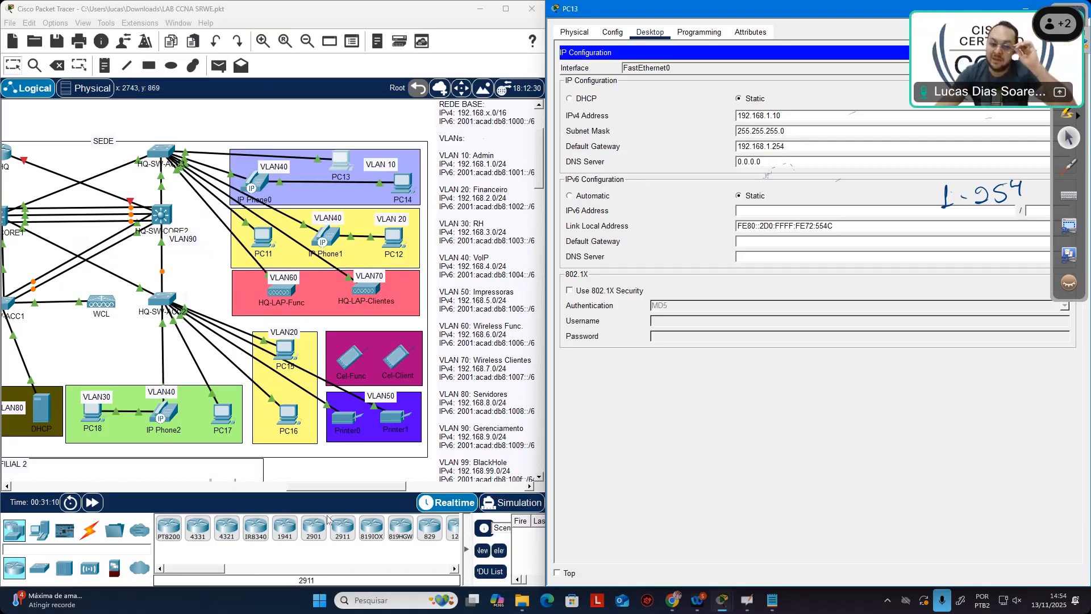
pyautogui.moveTo(349, 486); pyautogui.dragTo(337, 486)
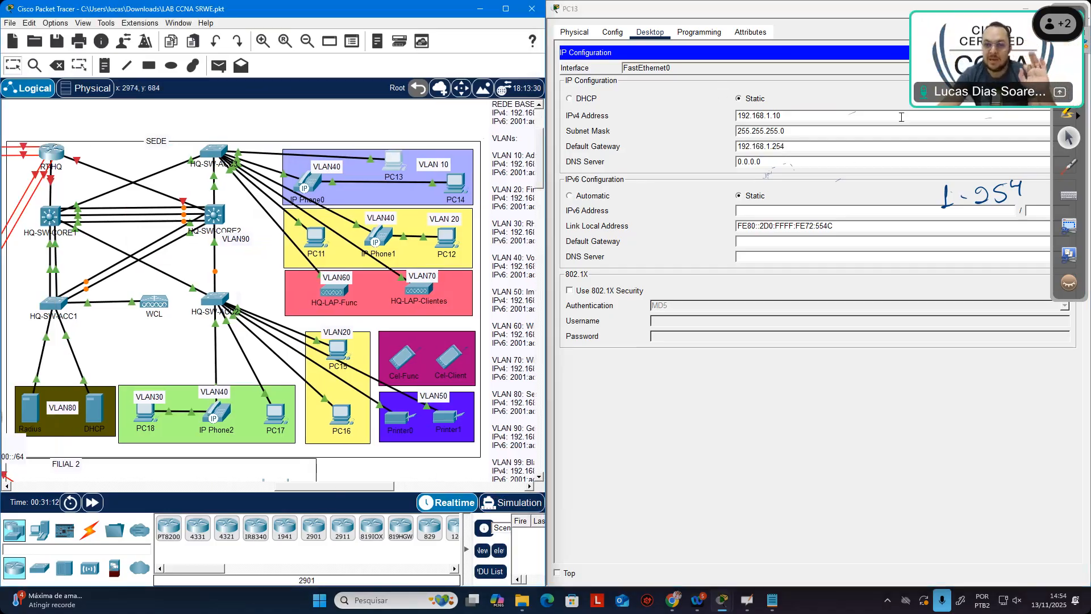
# Step: Move the annotation toolbar clear of PC13's window and ping 192.168.1.1 from PC13's command prompt
pyautogui.moveTo(1069, 9); pyautogui.dragTo(1053, 304)
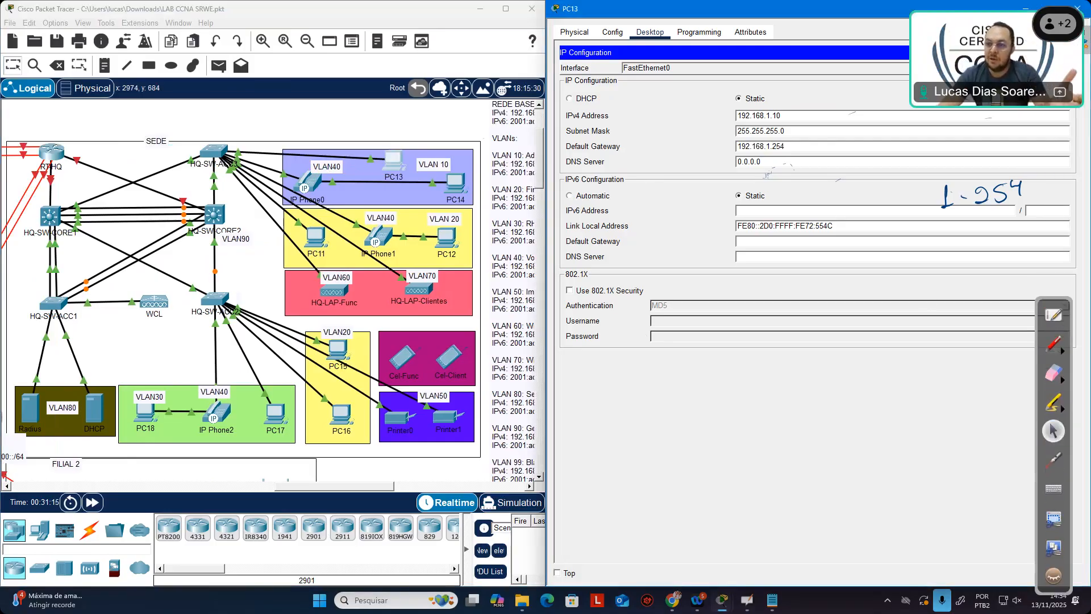
pyautogui.click(1069, 52)
pyautogui.click(922, 86)
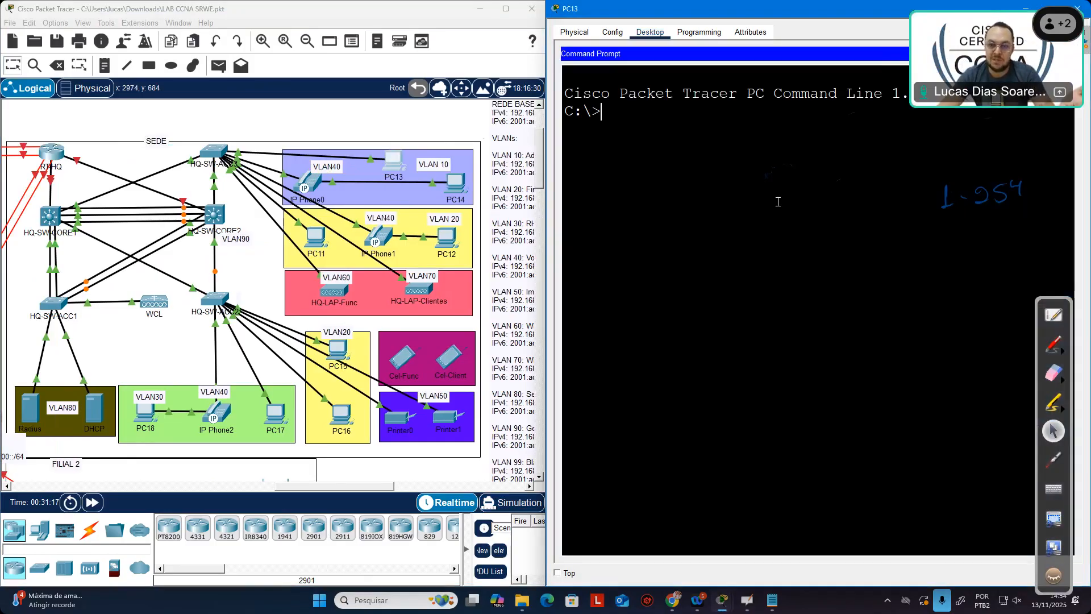
pyautogui.write('pin')
pyautogui.press('BackSpace')
pyautogui.write('ing')
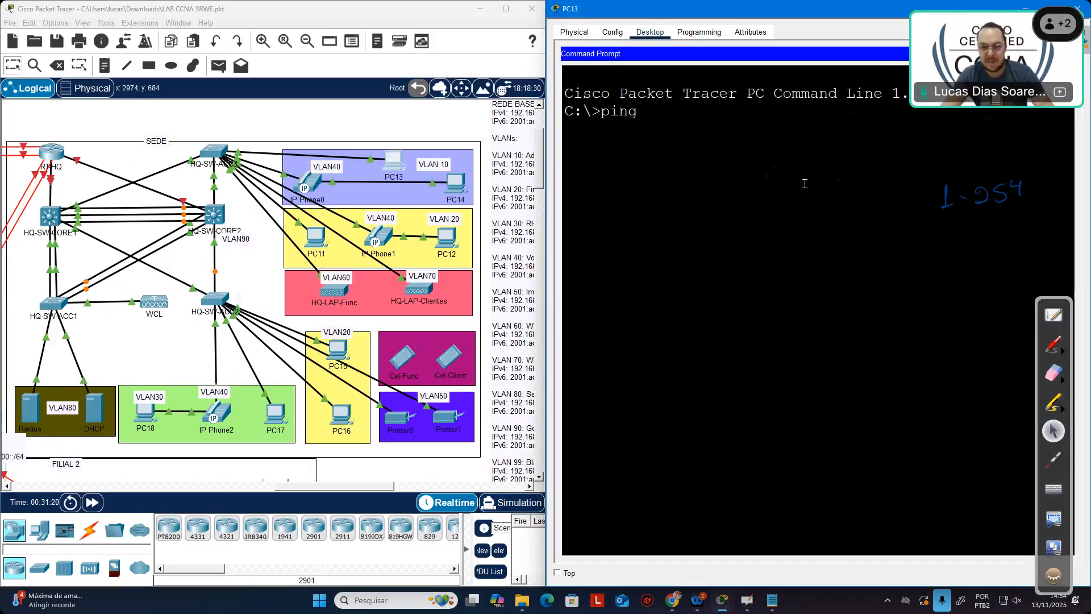
pyautogui.write(' 192.168.')
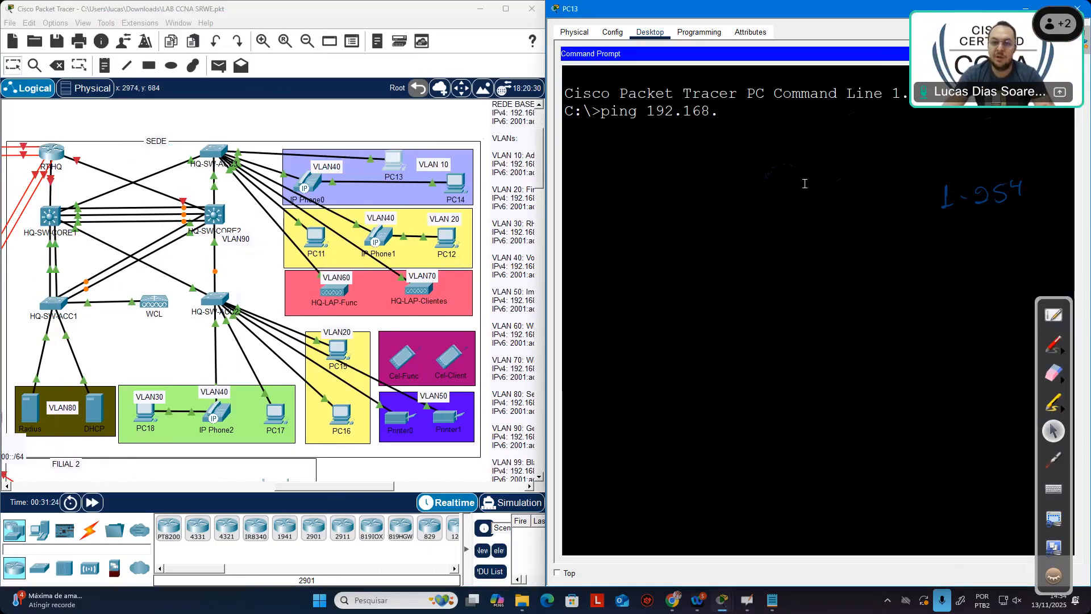
pyautogui.write('1.1')
pyautogui.press('Return')
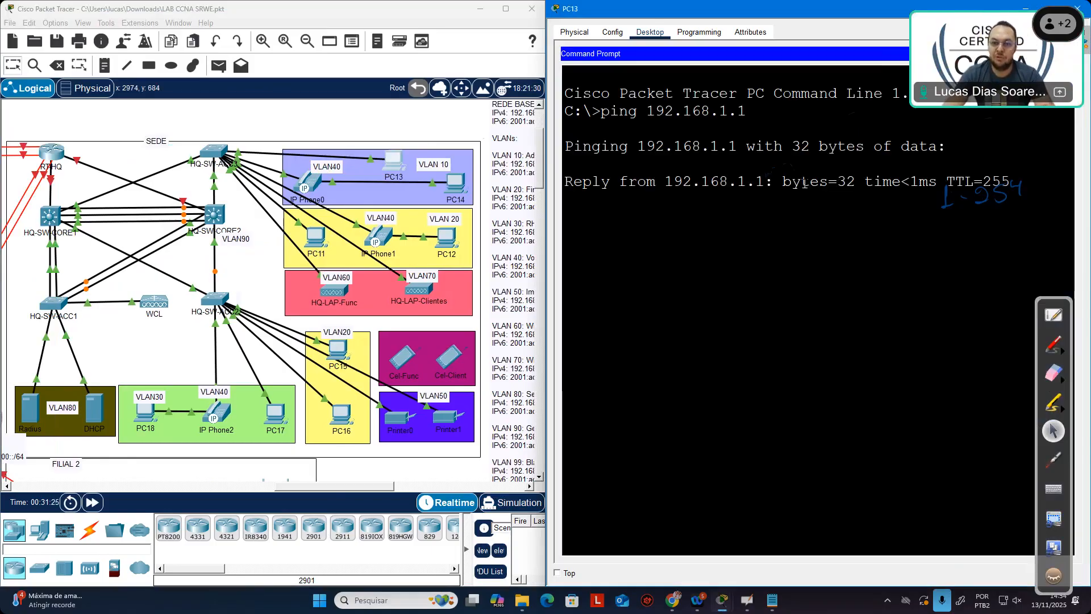
pyautogui.hotkey('ctrl', 'c')
# Step: Ping 192.168.1.2 from PC13's command prompt, stopping before all the echo requests are sent
pyautogui.press('Up')
pyautogui.press('BackSpace')
pyautogui.write('2')
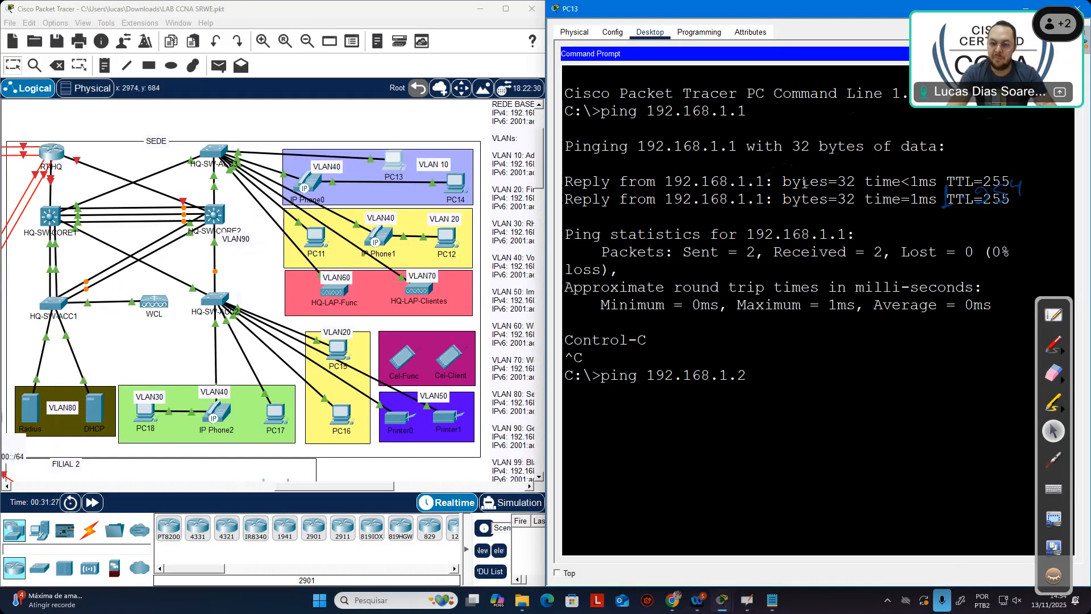
pyautogui.press('Return')
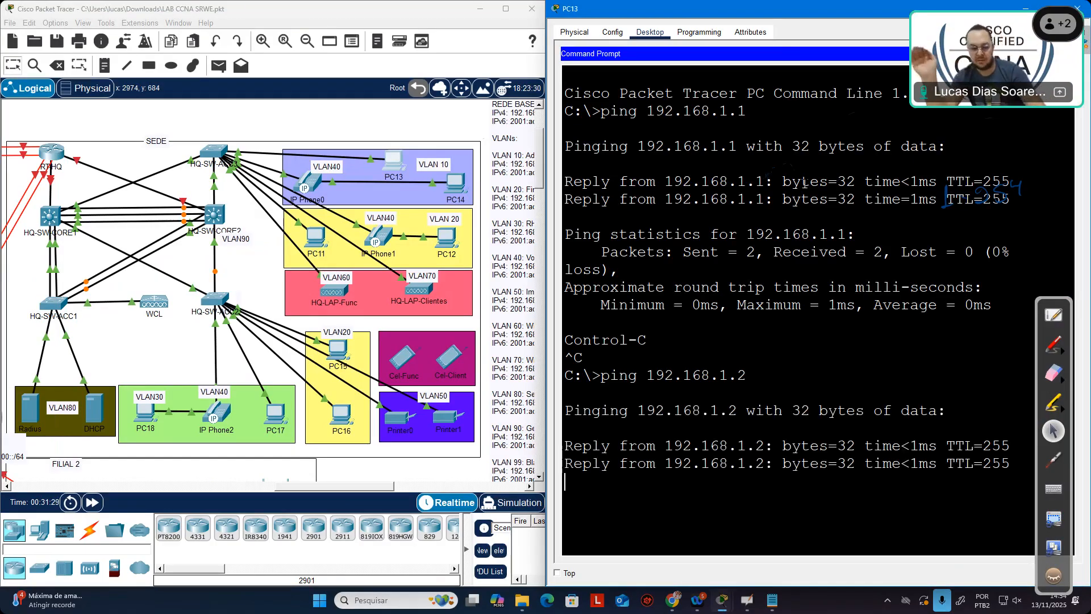
pyautogui.hotkey('ctrl', 'c')
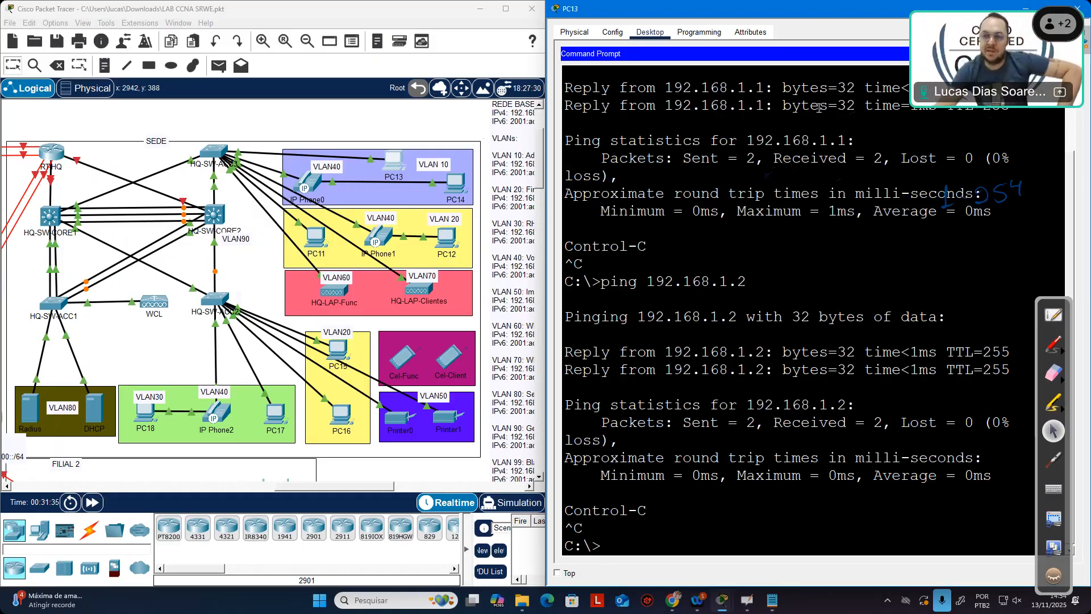
# Step: Erase the handwritten gateway annotation and arrange the HQ-SW-CORE1 and HQ-SW-CORE2 command-line windows side by side
pyautogui.click(1054, 373)
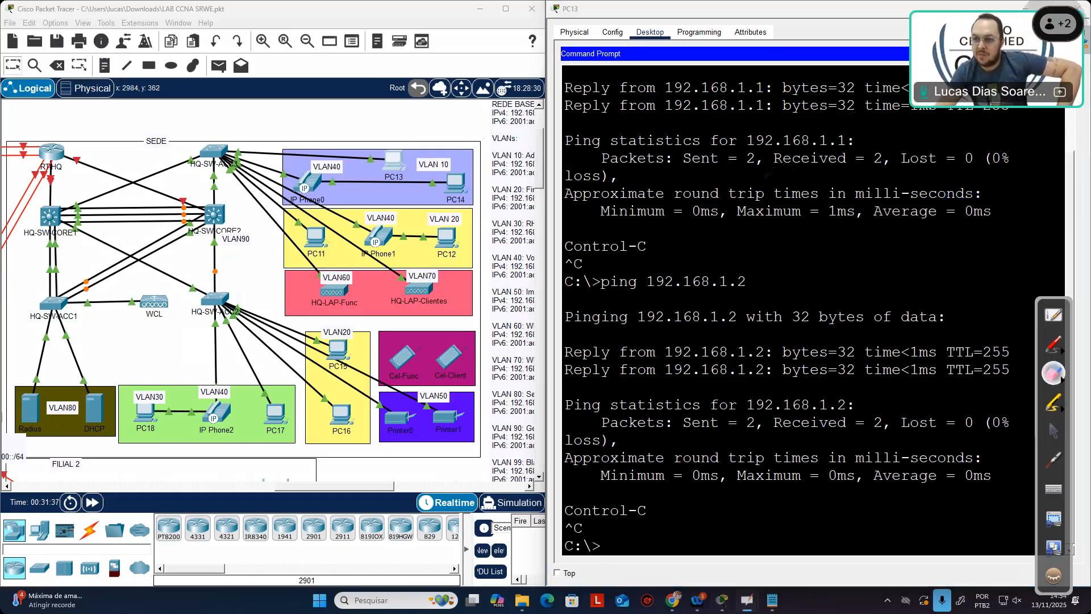
pyautogui.click(1054, 431)
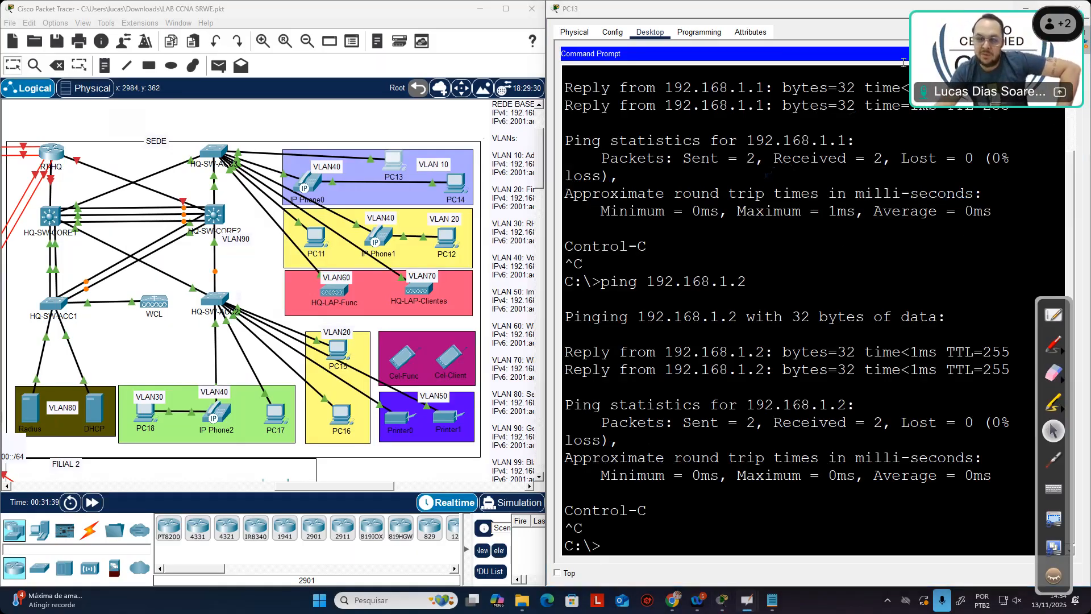
pyautogui.click(215, 215)
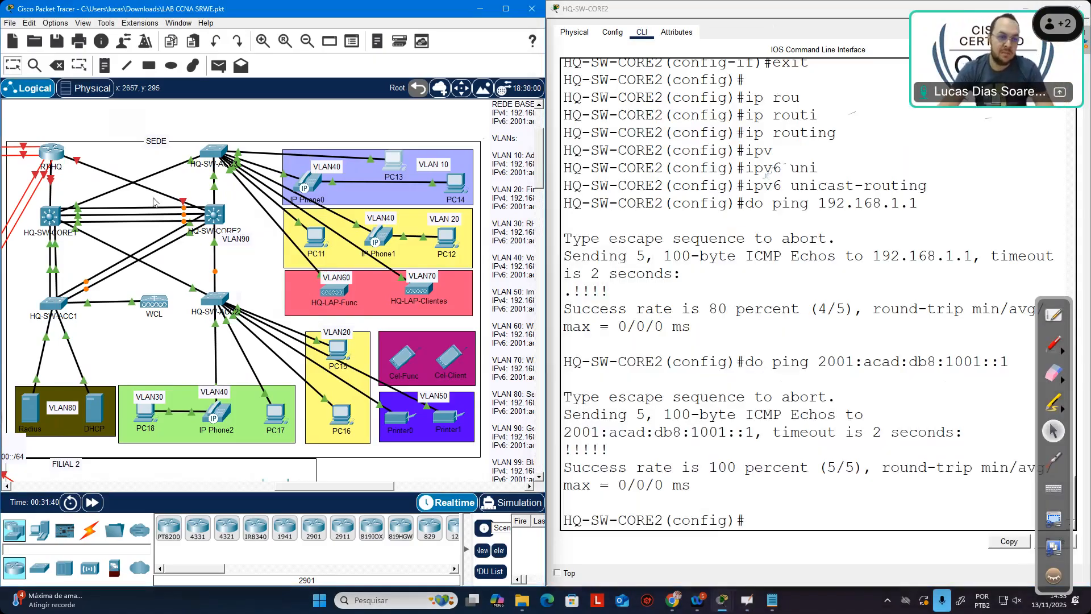
pyautogui.click(50, 216)
pyautogui.moveTo(717, 25)
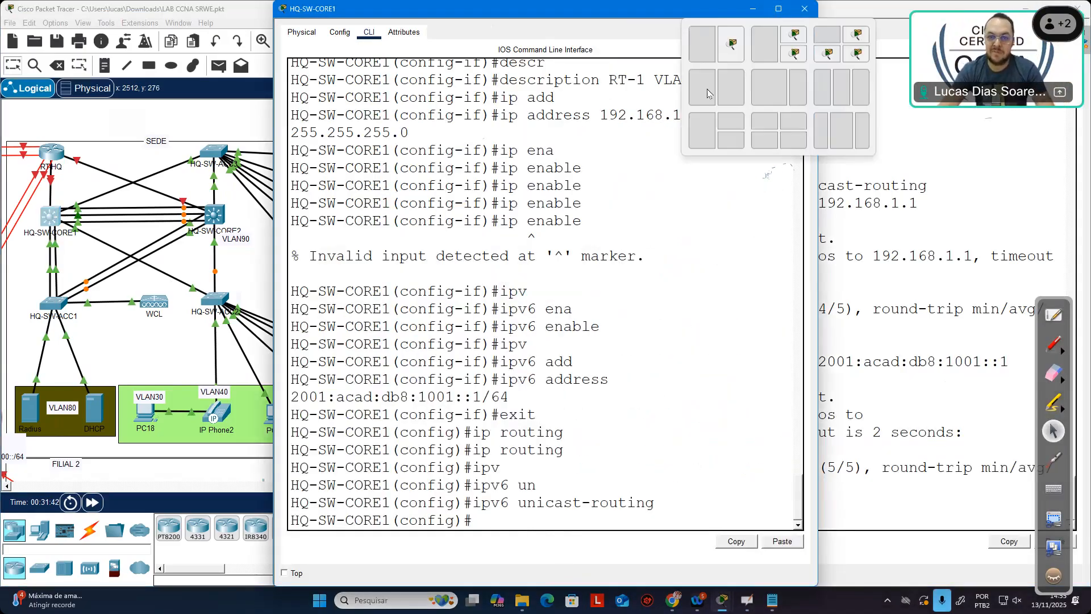
pyautogui.click(696, 45)
# Step: Highlight the ip routing and ipv6 unicast-routing commands in HQ-SW-CORE1's console to review them
pyautogui.press('Return')
pyautogui.press('Return')
pyautogui.press('Return')
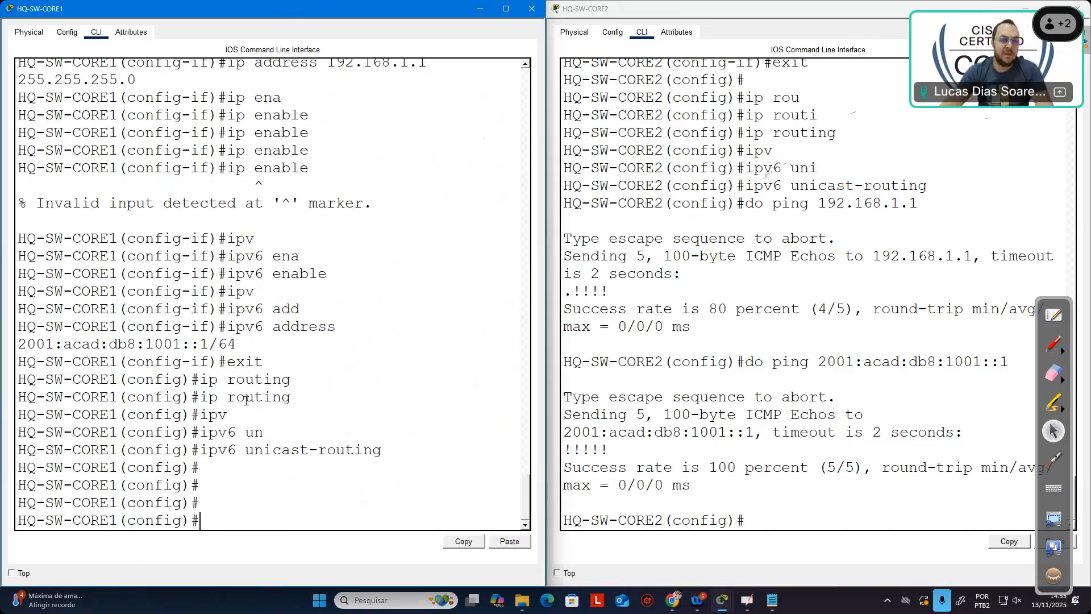
pyautogui.moveTo(293, 397); pyautogui.dragTo(202, 396)
pyautogui.moveTo(390, 455); pyautogui.dragTo(195, 392)
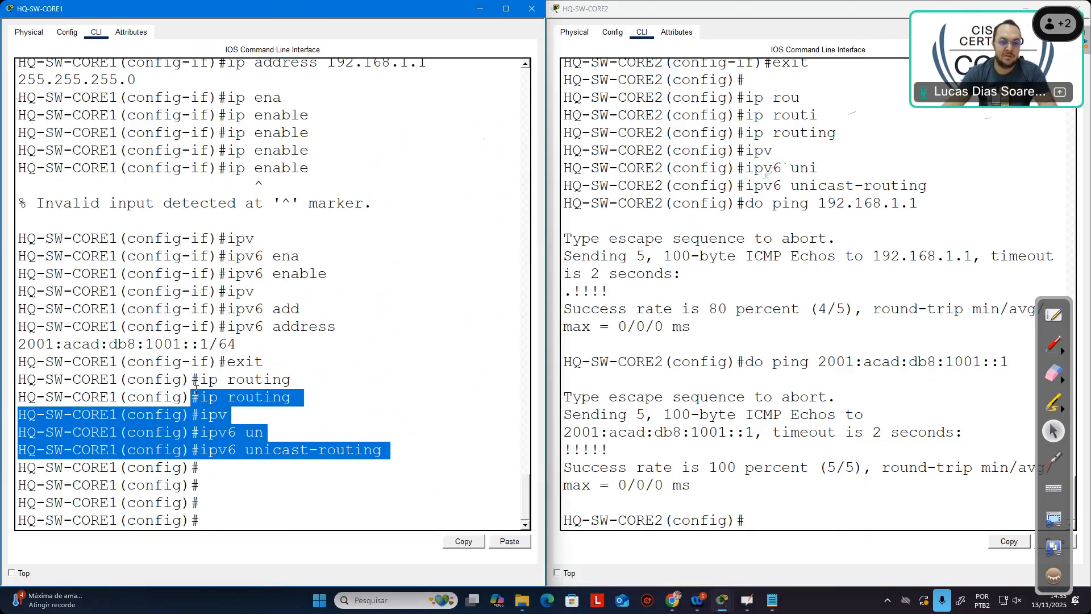
pyautogui.click(212, 509)
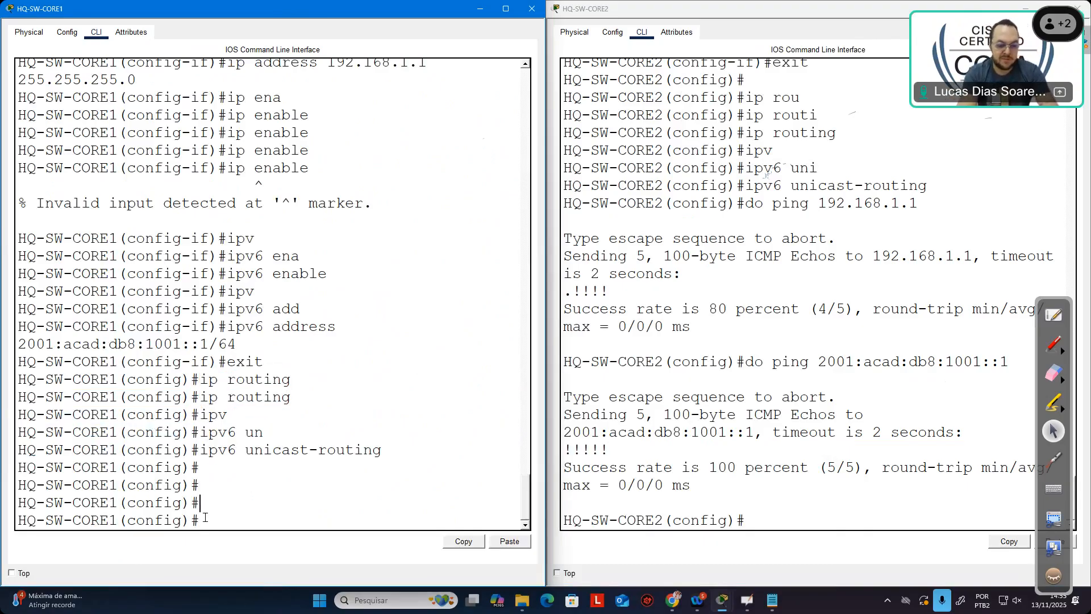
# Step: Create the VLAN 20 interface on HQ-SW-CORE1 and enter its configuration mode
pyautogui.write('inter')
pyautogui.press('Tab')
pyautogui.write('vlan 20')
pyautogui.press('Return')
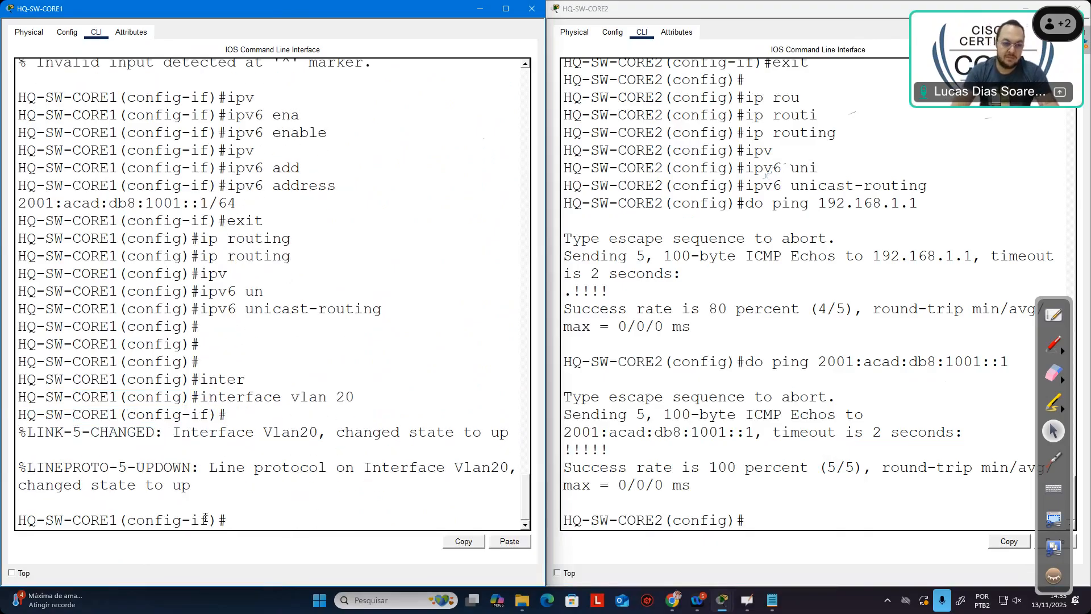
# Step: Set the description of HQ-SW-CORE1's VLAN 20 interface to RT-1 VLAN 20
pyautogui.write('d')
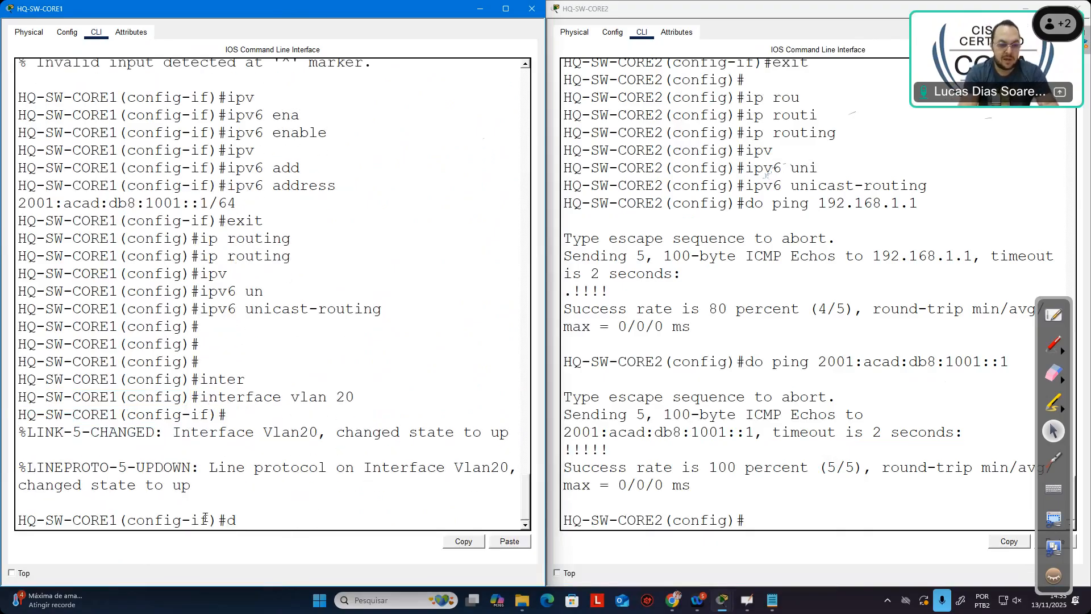
pyautogui.write('es')
pyautogui.press('Tab')
pyautogui.write('RT-2 VLAN')
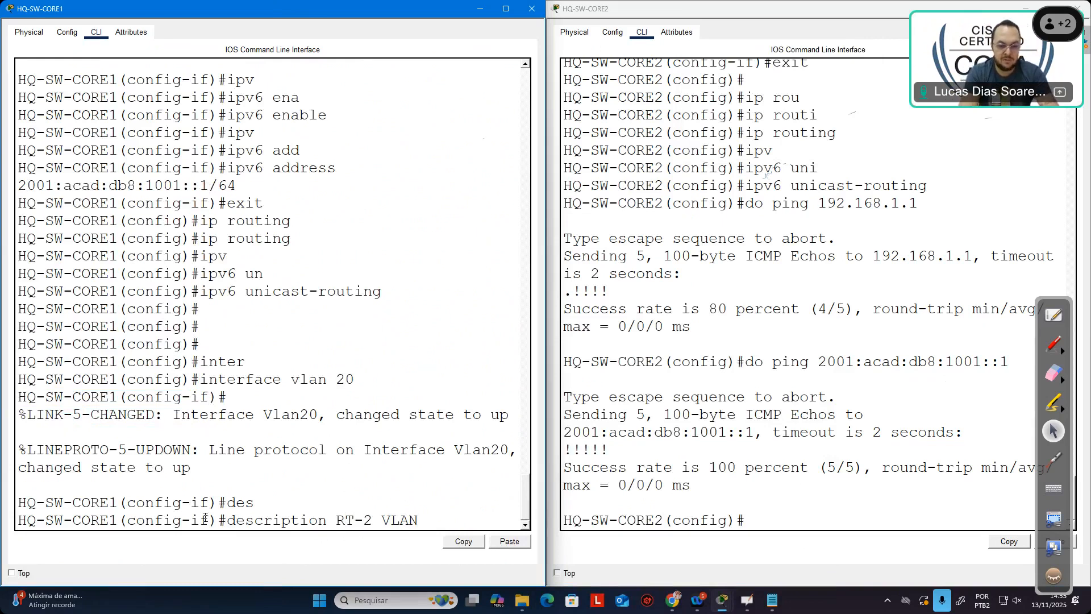
pyautogui.press('BackSpace')
pyautogui.press('BackSpace')
pyautogui.press('BackSpace')
pyautogui.press('BackSpace')
pyautogui.press('BackSpace')
pyautogui.write('1 VLAN 20')
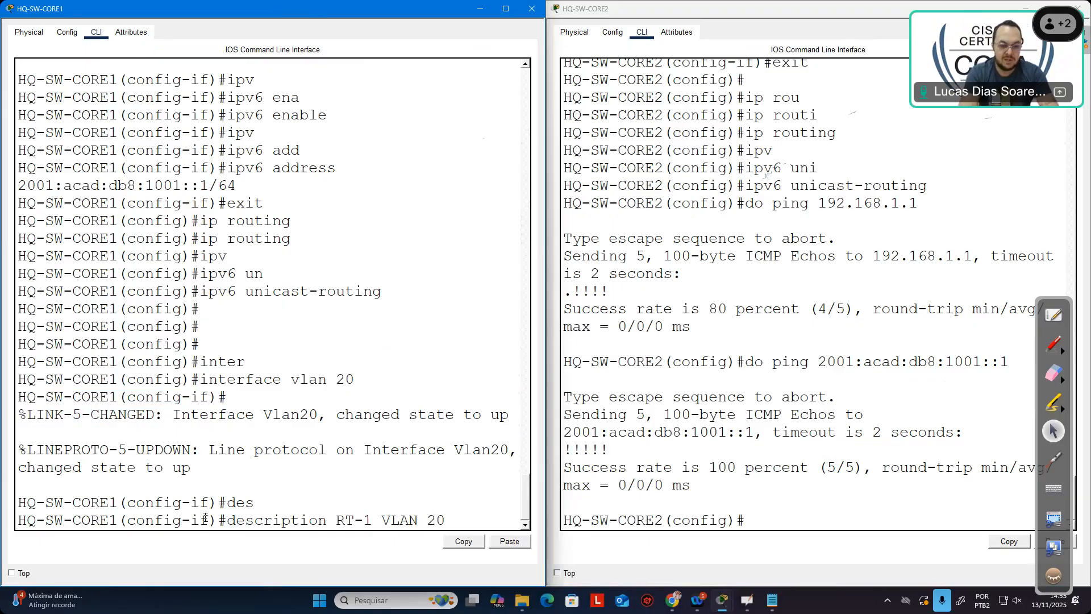
pyautogui.press('Return')
# Step: Assign IPv4 address 192.168.2.1 with mask 255.255.255.0 to HQ-SW-CORE1's VLAN 20 interface
pyautogui.write('ip add')
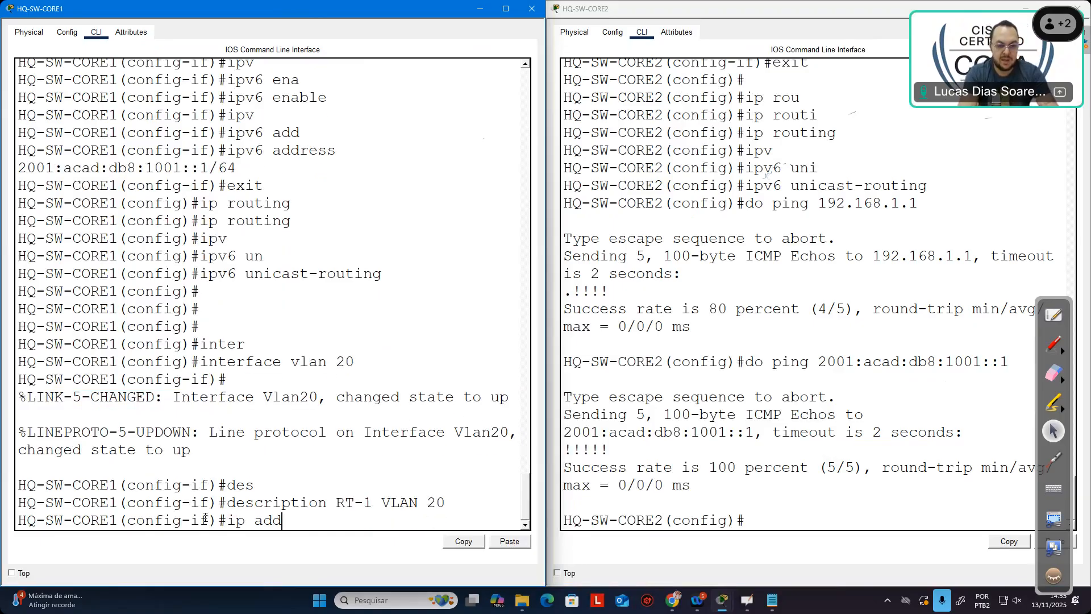
pyautogui.press('Tab')
pyautogui.write('192.')
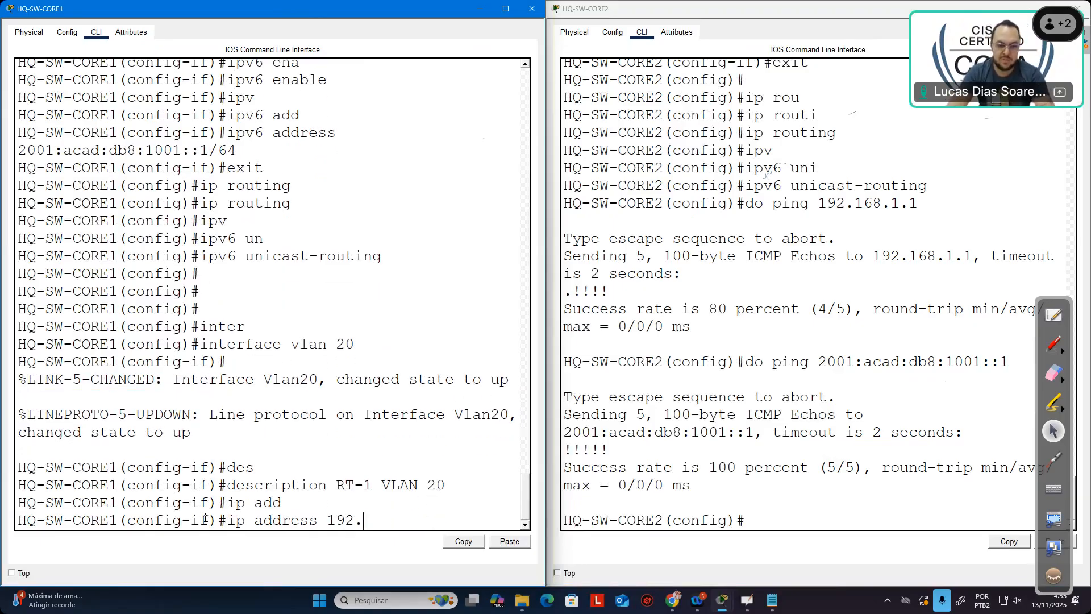
pyautogui.write('168.2')
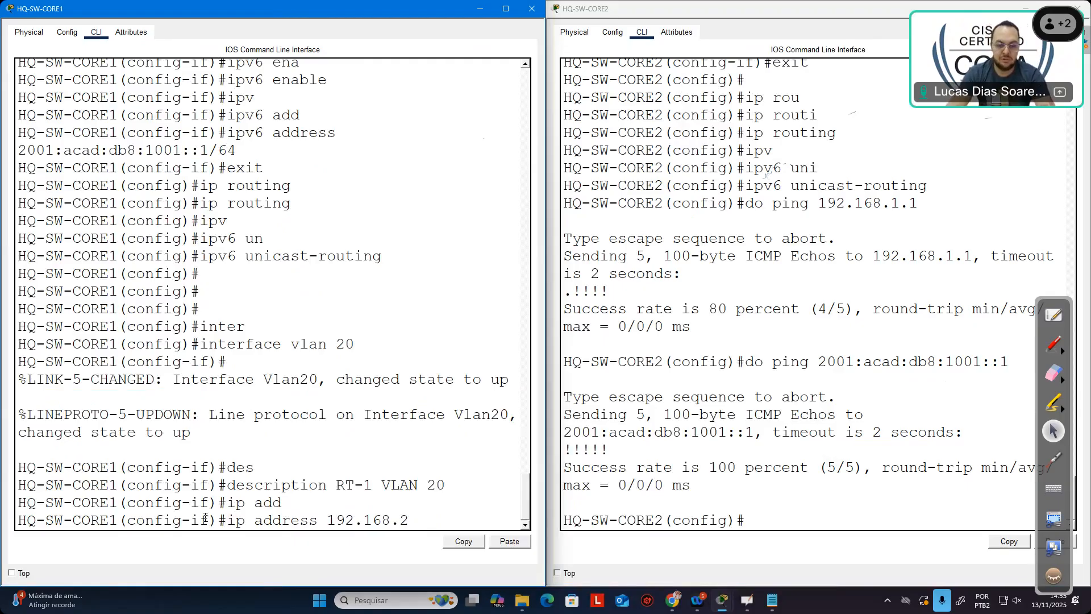
pyautogui.write('.1 255.255.255.0')
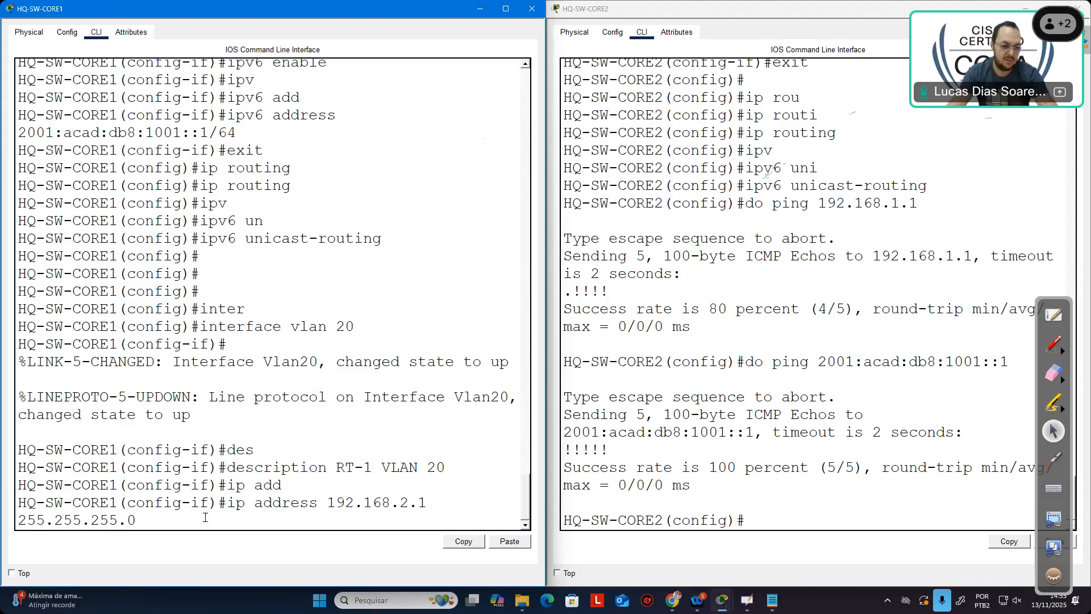
pyautogui.press('Return')
# Step: Enable IPv6 on HQ-SW-CORE1's VLAN 20 interface
pyautogui.write('ip')
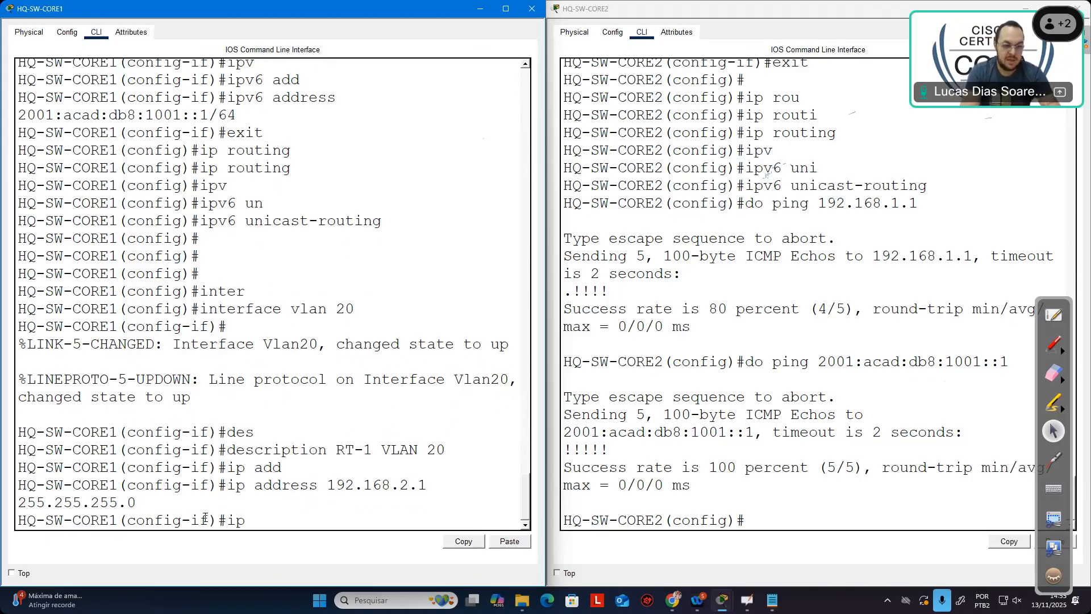
pyautogui.write('v')
pyautogui.press('Tab')
pyautogui.write('ena')
pyautogui.press('Tab')
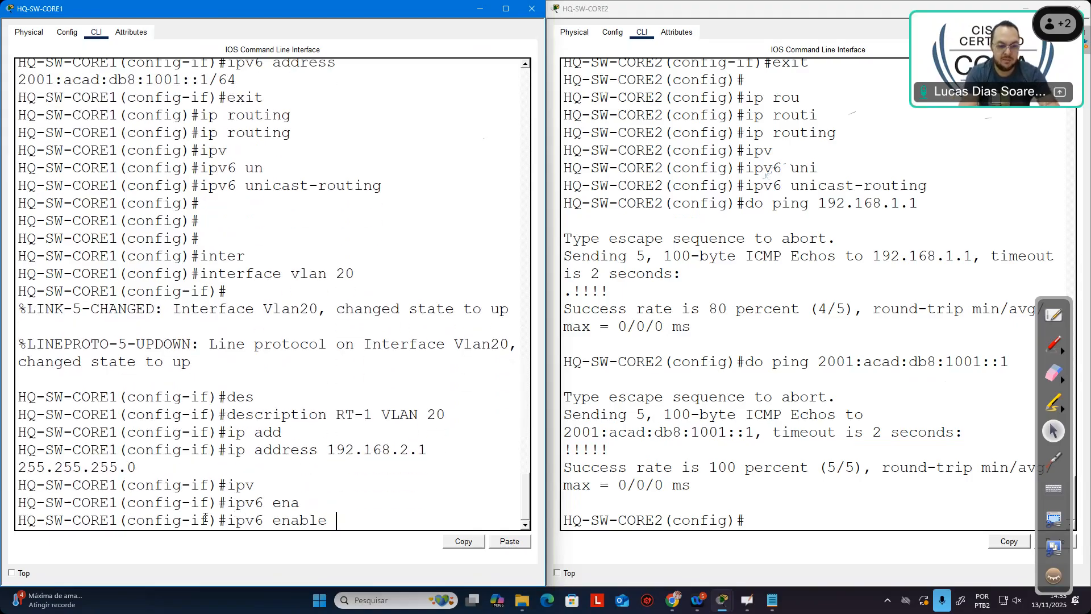
pyautogui.press('Return')
# Step: Assign IPv6 address 2001:Acad:db8:1002::1/64 to HQ-SW-CORE1's VLAN 20 interface
pyautogui.write('ipva')
pyautogui.press('Tab')
pyautogui.write('ad')
pyautogui.press('BackSpace')
pyautogui.press('BackSpace')
pyautogui.press('BackSpace')
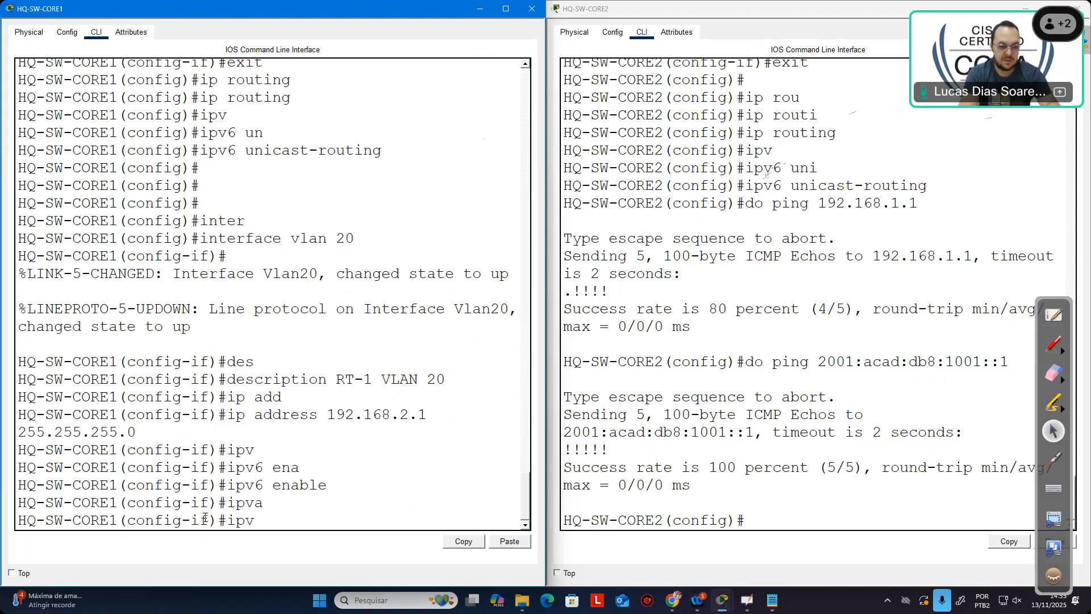
pyautogui.press('Tab')
pyautogui.write('add')
pyautogui.press('Tab')
pyautogui.write('2001:Acad:')
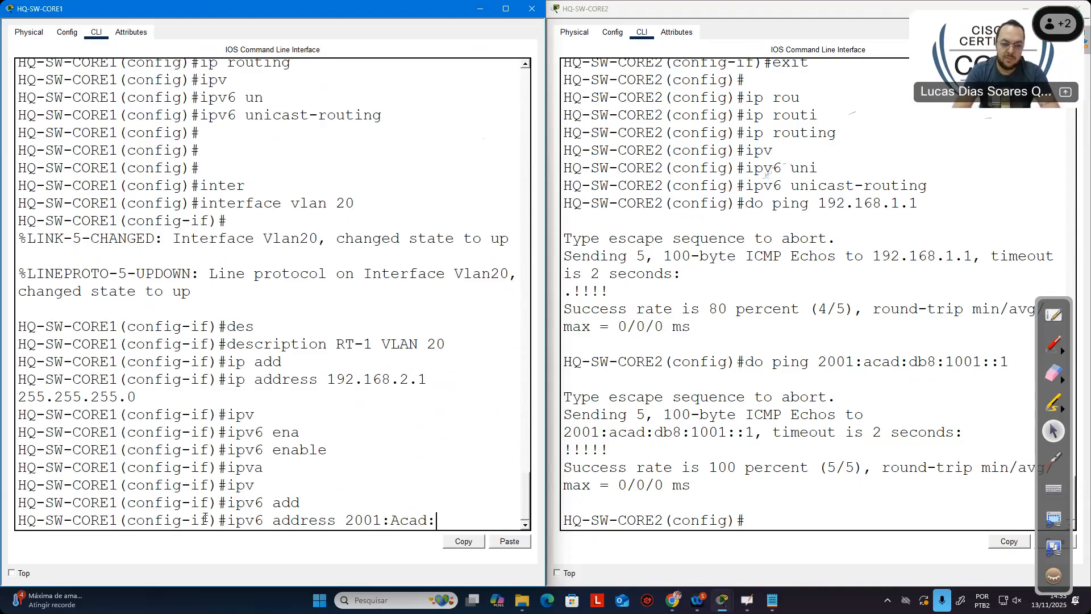
pyautogui.write('db8')
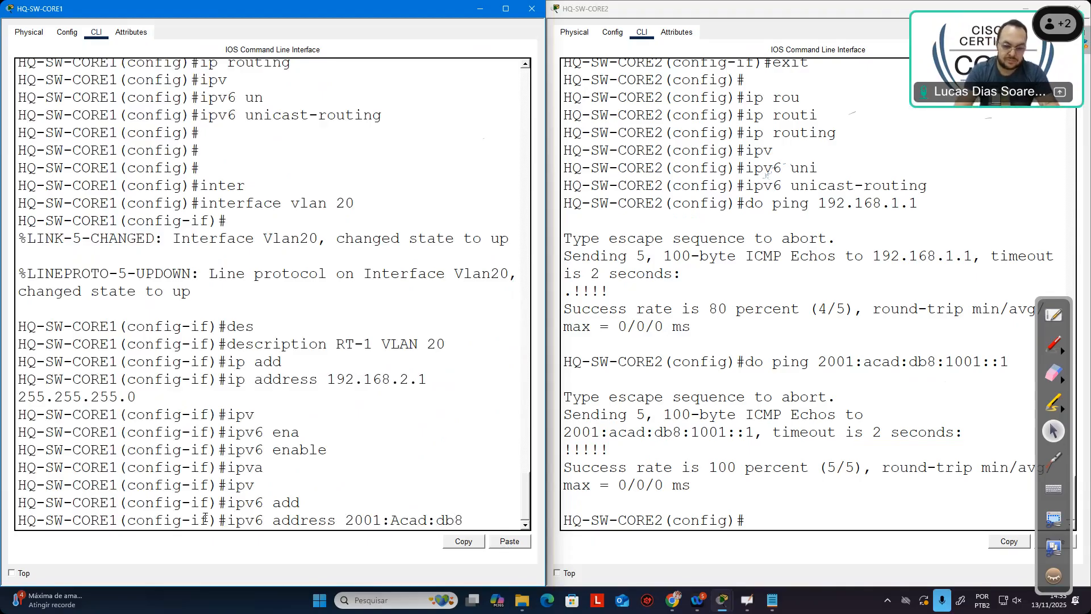
pyautogui.write(':1002::1/64')
pyautogui.press('Return')
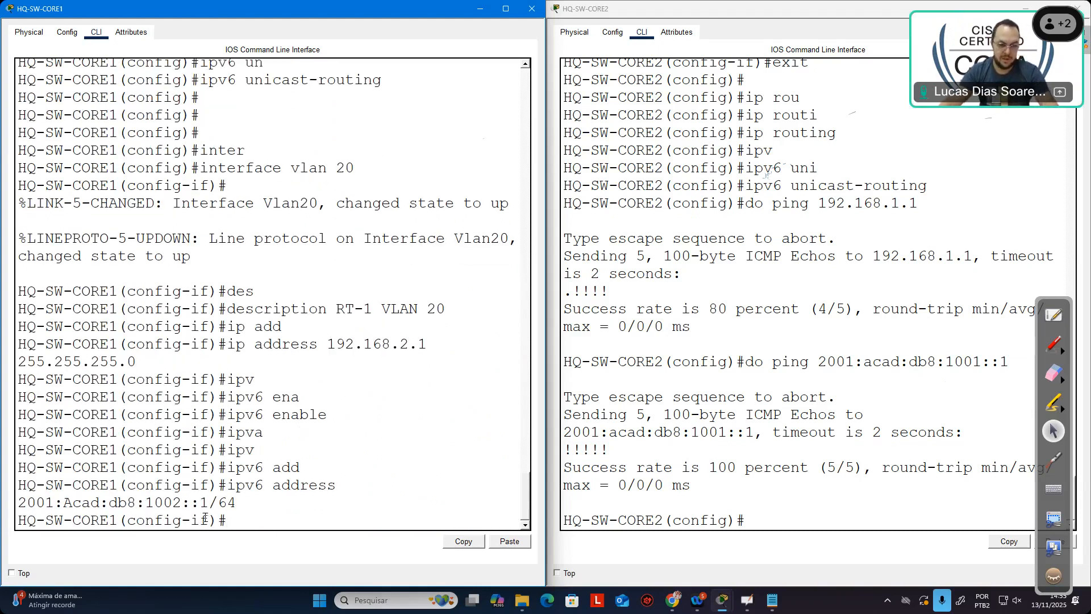
# Step: Begin the command for entering a VLAN interface's configuration on HQ-SW-CORE2
pyautogui.click(790, 512)
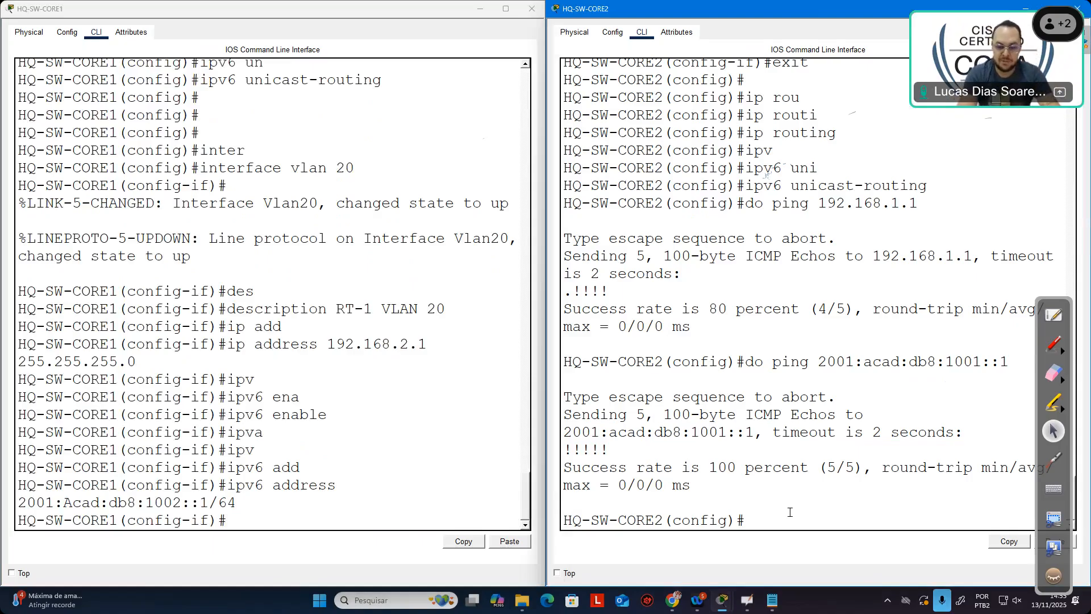
pyautogui.write('int')
pyautogui.press('Tab')
pyautogui.write('v')
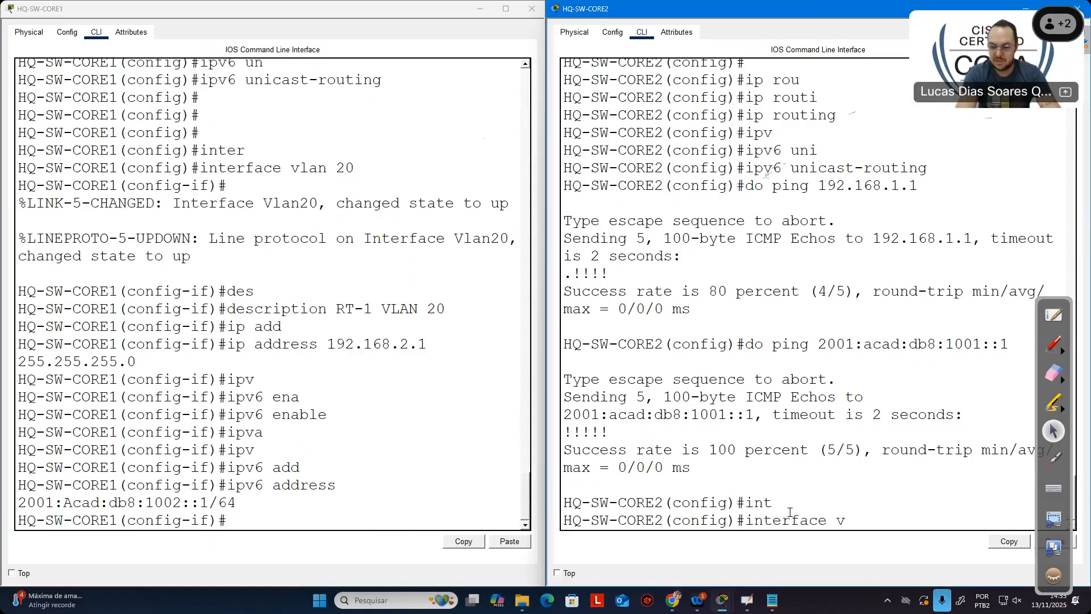
# Step: Enter the VLAN 20 interface configuration on HQ-SW-CORE2 and set its description to "RT-2 VLAN 20"
pyautogui.write('lan 20')
pyautogui.press('Return')
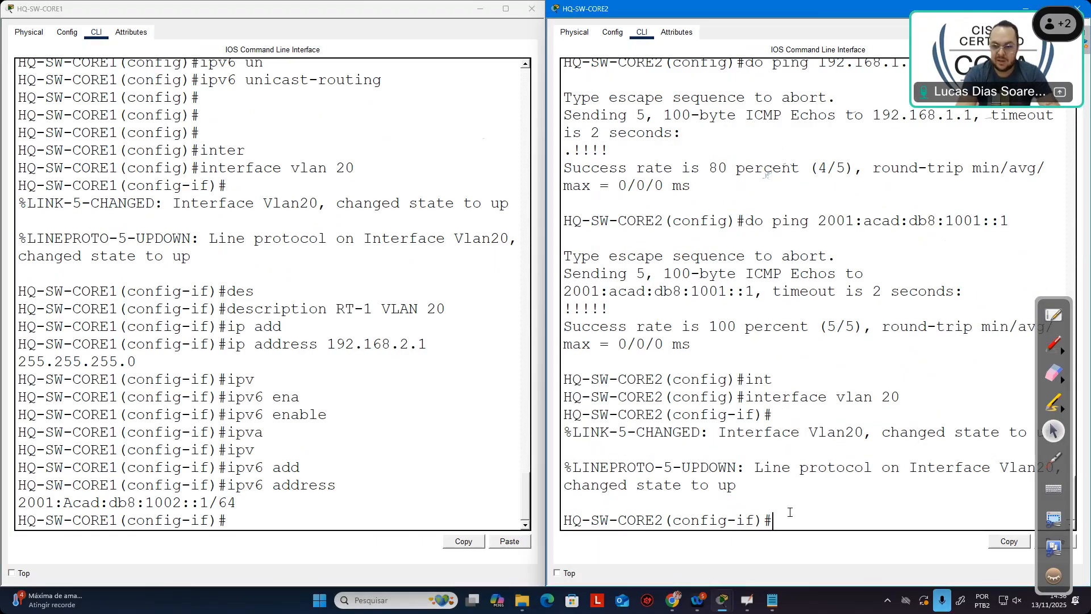
pyautogui.write('des')
pyautogui.press('Tab')
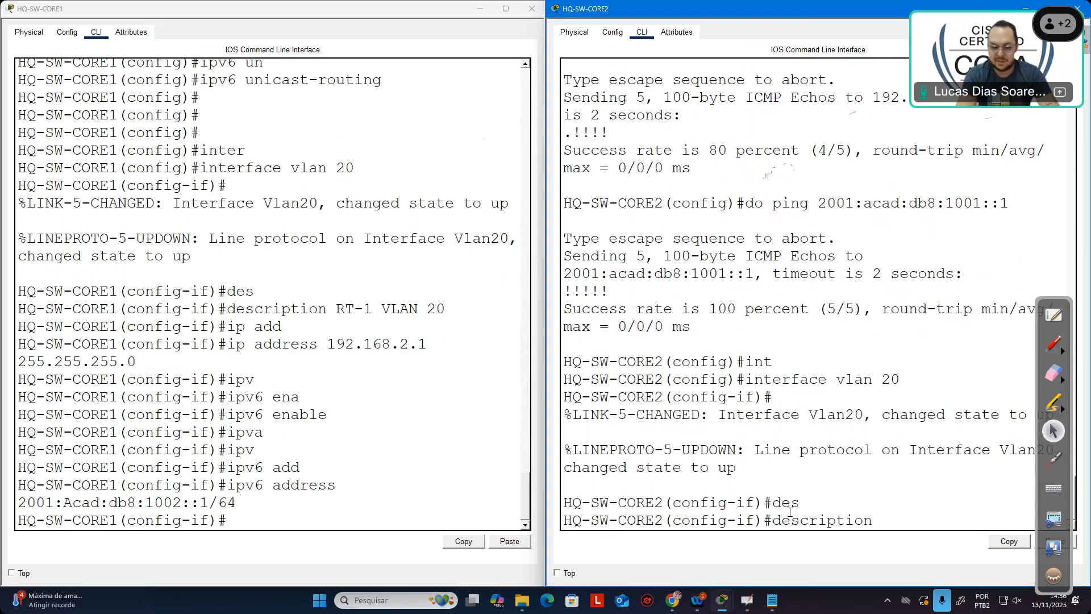
pyautogui.write('RT-2 VLAN 20')
pyautogui.press('Return')
# Step: Assign IPv4 address 192.168.2.2 with mask 255.255.255.0 to the VLAN 20 interface on HQ-SW-CORE2
pyautogui.write('ip')
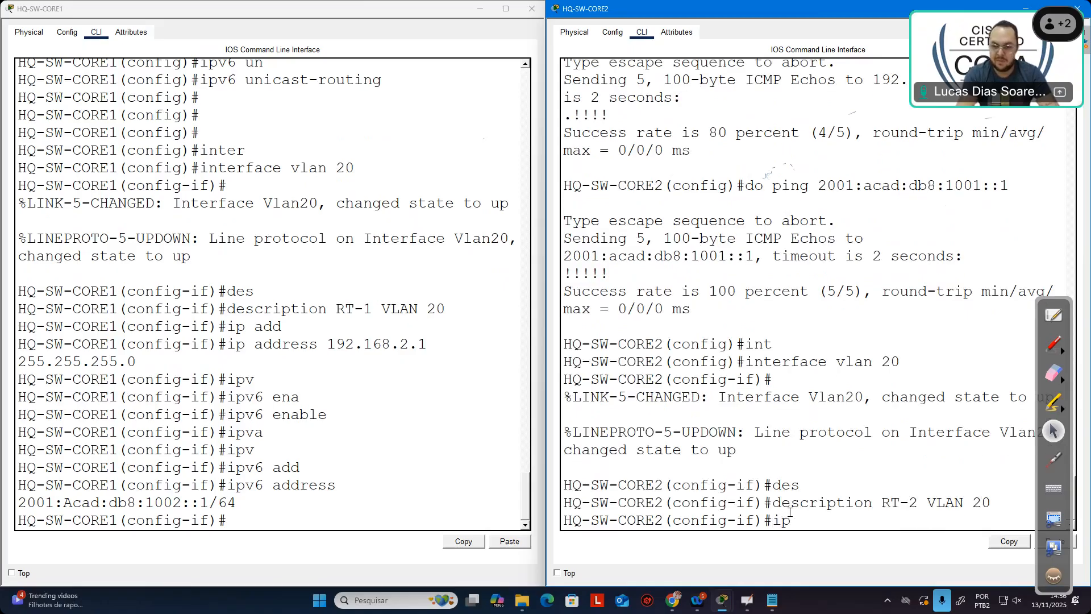
pyautogui.write(' add')
pyautogui.press('Tab')
pyautogui.write('192,168')
pyautogui.press('BackSpace')
pyautogui.press('BackSpace')
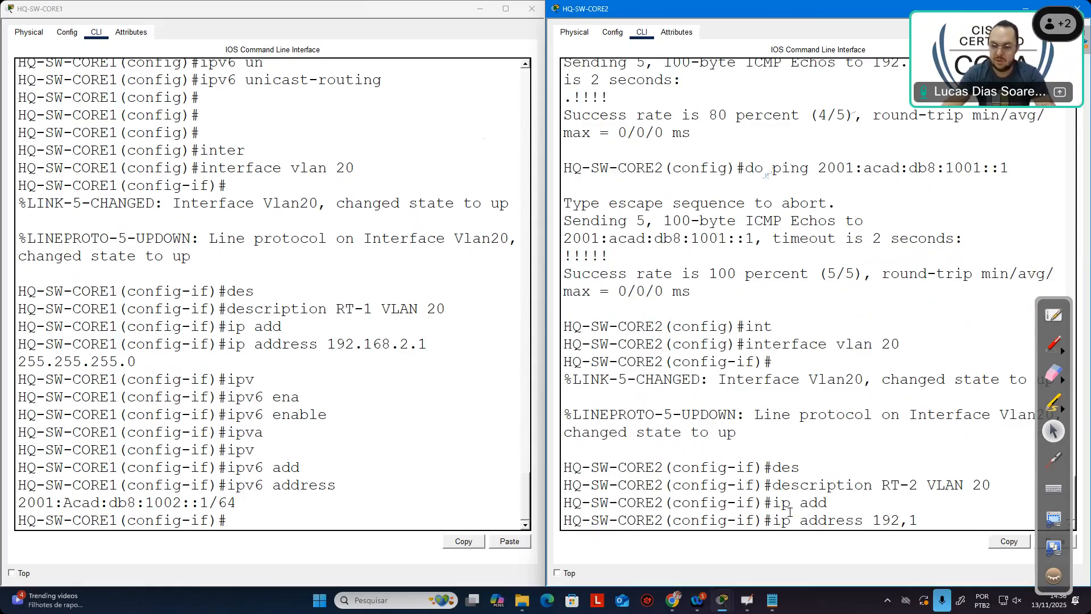
pyautogui.press('BackSpace')
pyautogui.press('BackSpace')
pyautogui.write('.168.')
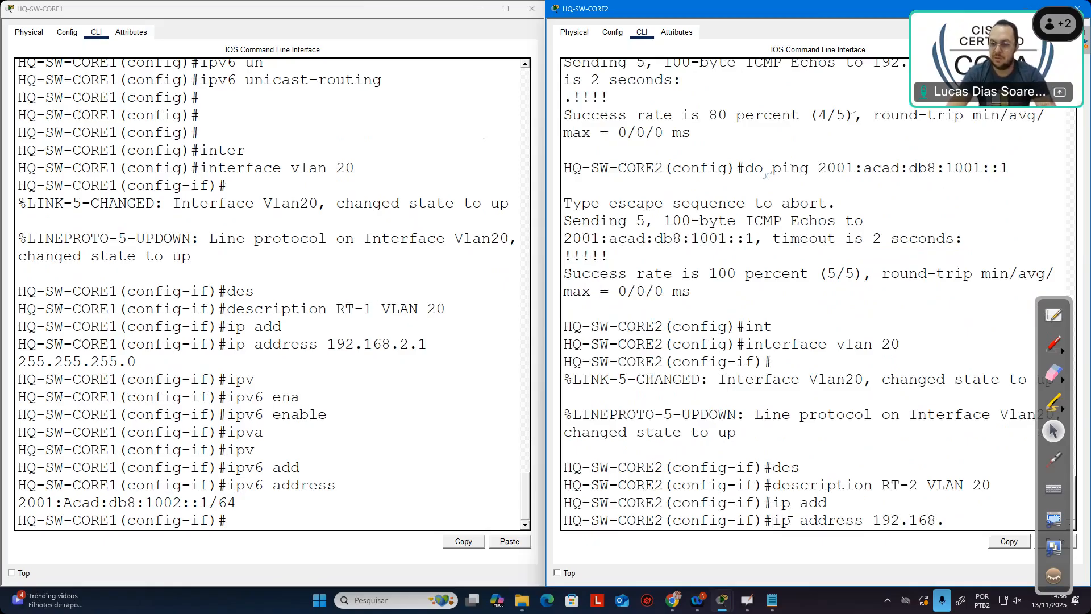
pyautogui.write('2.2')
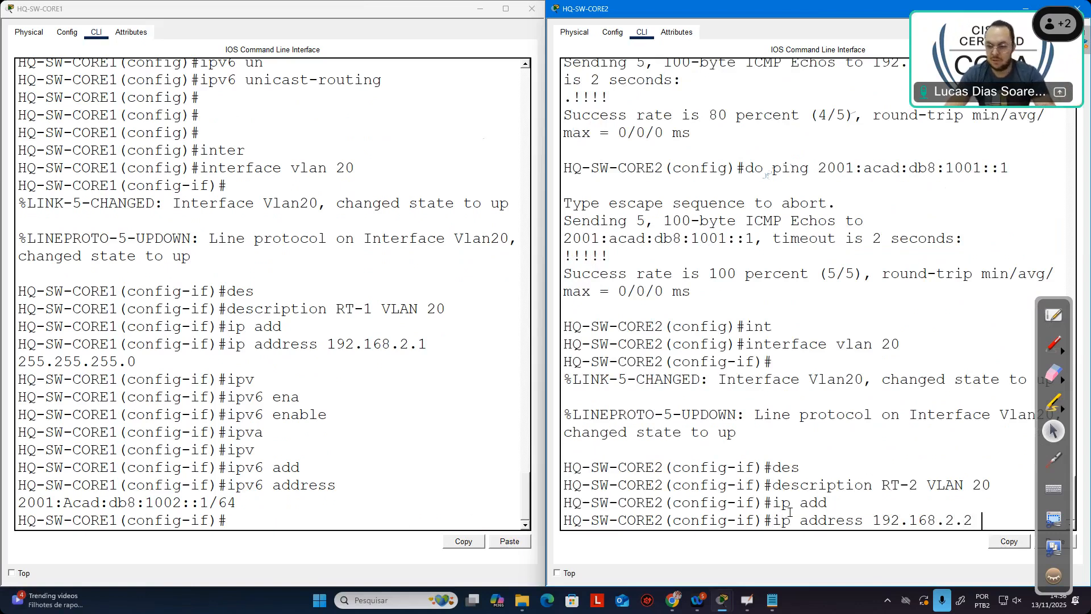
pyautogui.write(' 255.255')
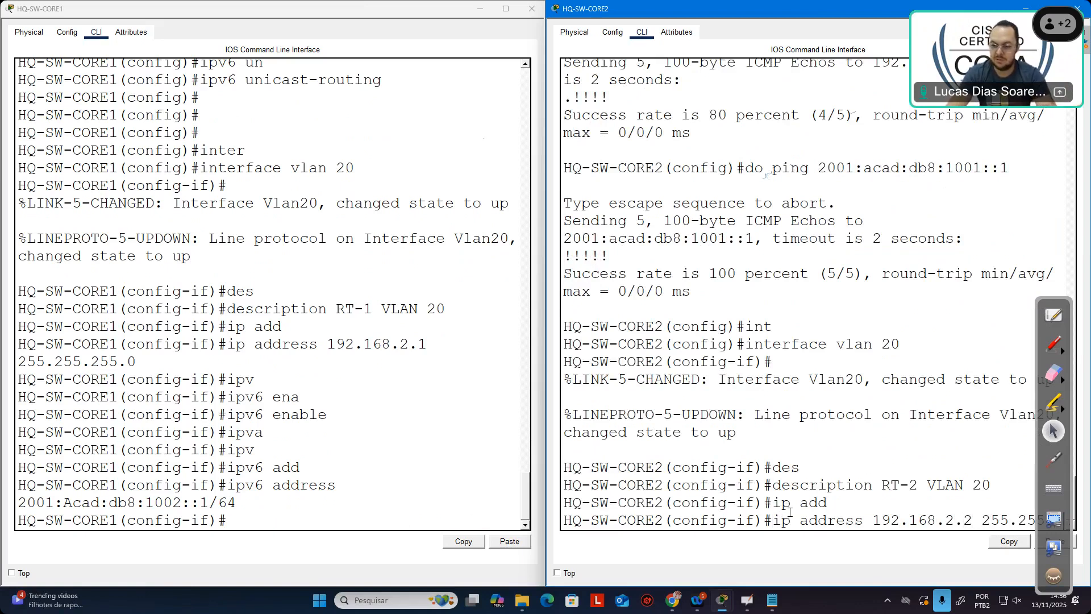
pyautogui.write('.255.0')
pyautogui.press('Return')
# Step: Enable IPv6 on the VLAN 20 interface of HQ-SW-CORE2
pyautogui.write('ipv')
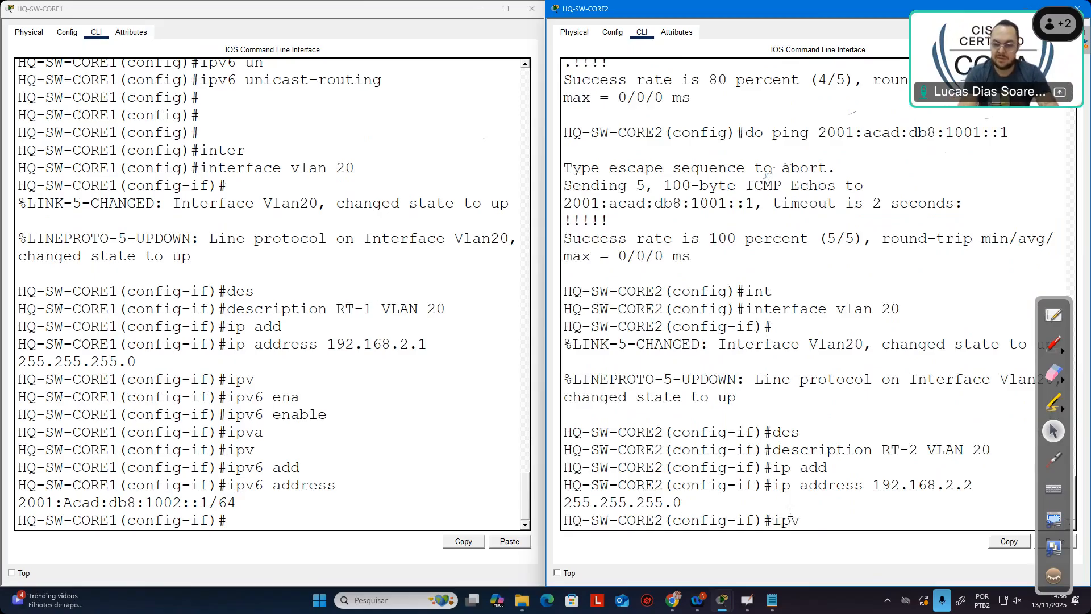
pyautogui.press('Tab')
pyautogui.write('ena')
pyautogui.press('Tab')
pyautogui.press('Return')
# Step: Assign IPv6 address 2001:acad:db8:1002::2/64 to the VLAN 20 interface on HQ-SW-CORE2
pyautogui.write('ipva')
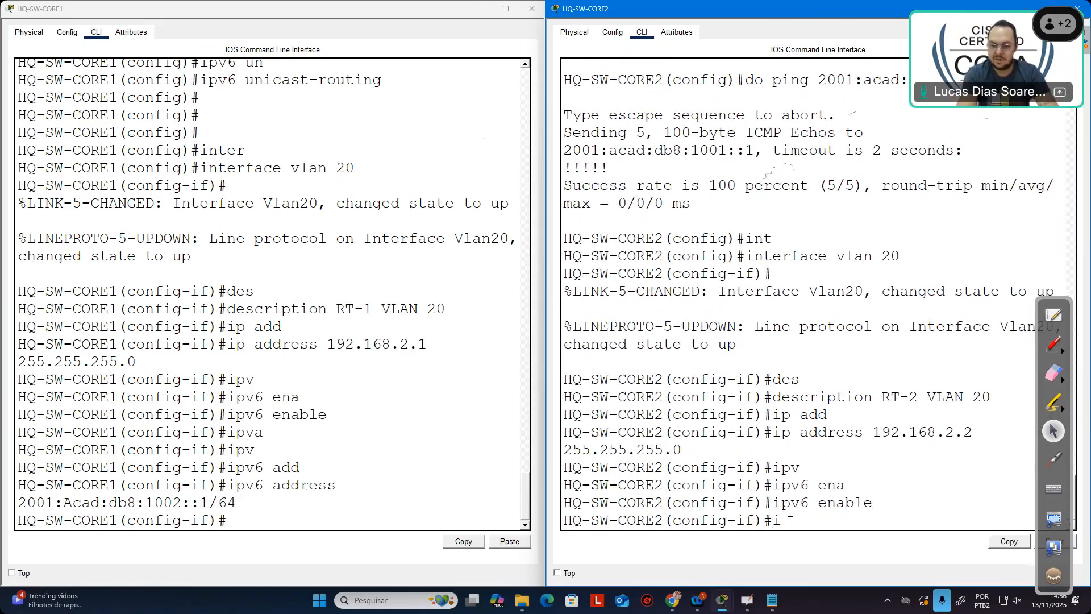
pyautogui.press('Tab')
pyautogui.press('BackSpace')
pyautogui.press('Tab')
pyautogui.write('add')
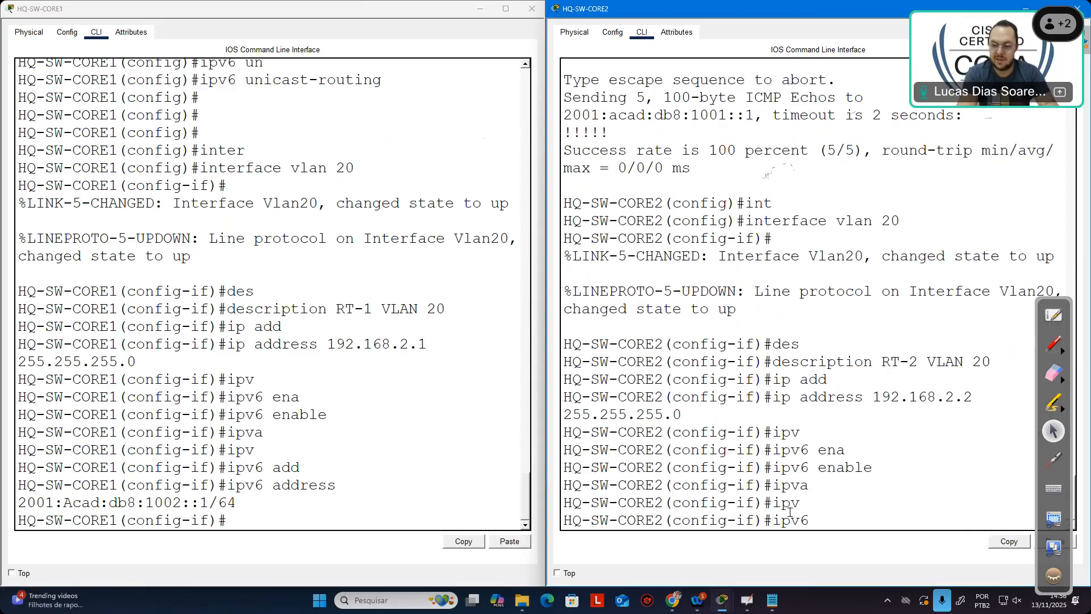
pyautogui.press('Tab')
pyautogui.write('200')
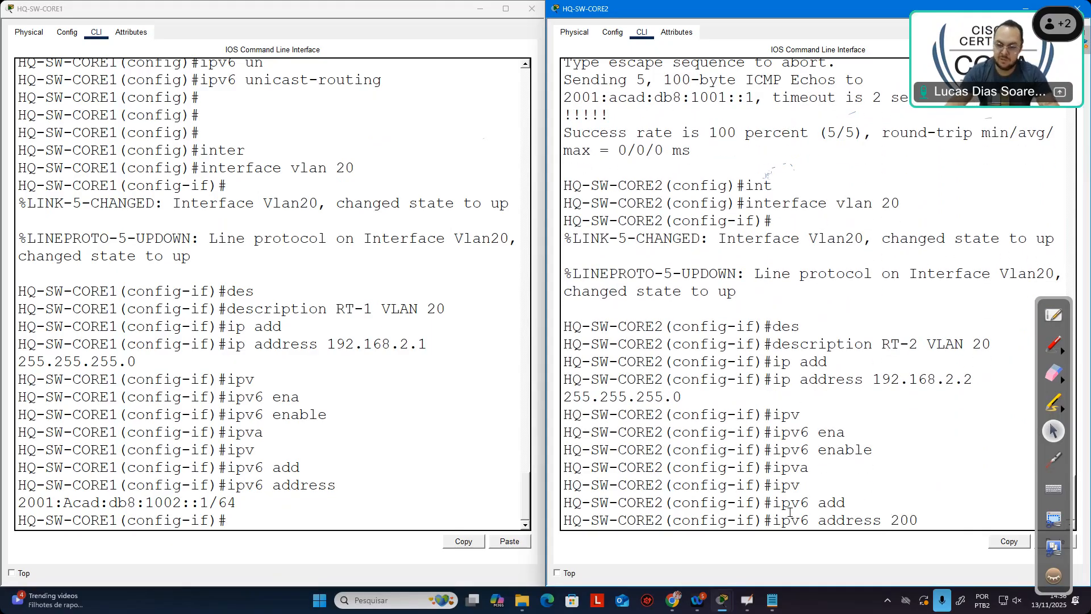
pyautogui.write('1:acad:')
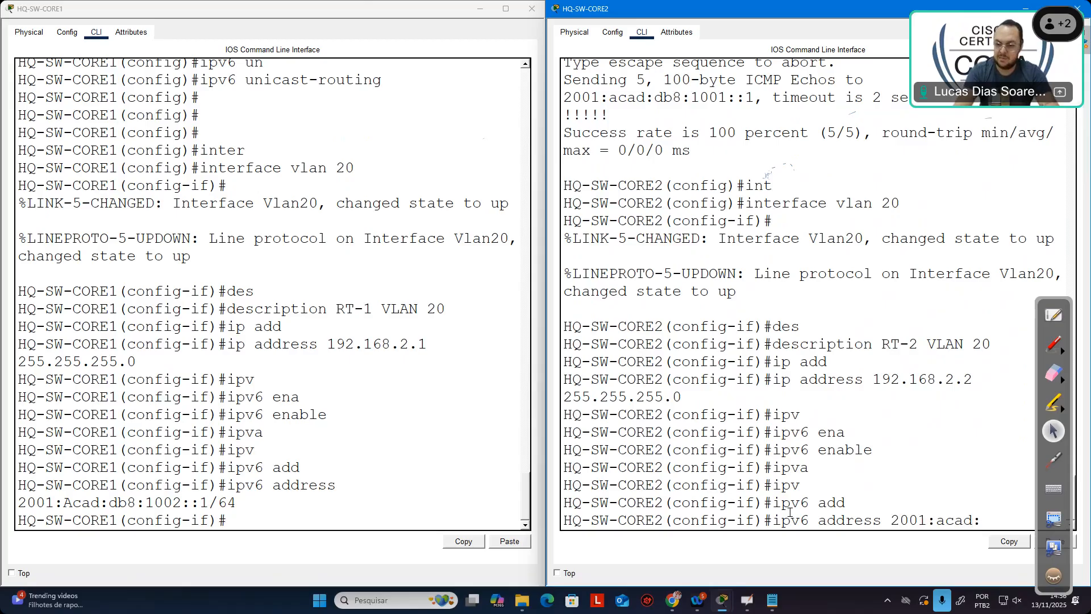
pyautogui.write('db')
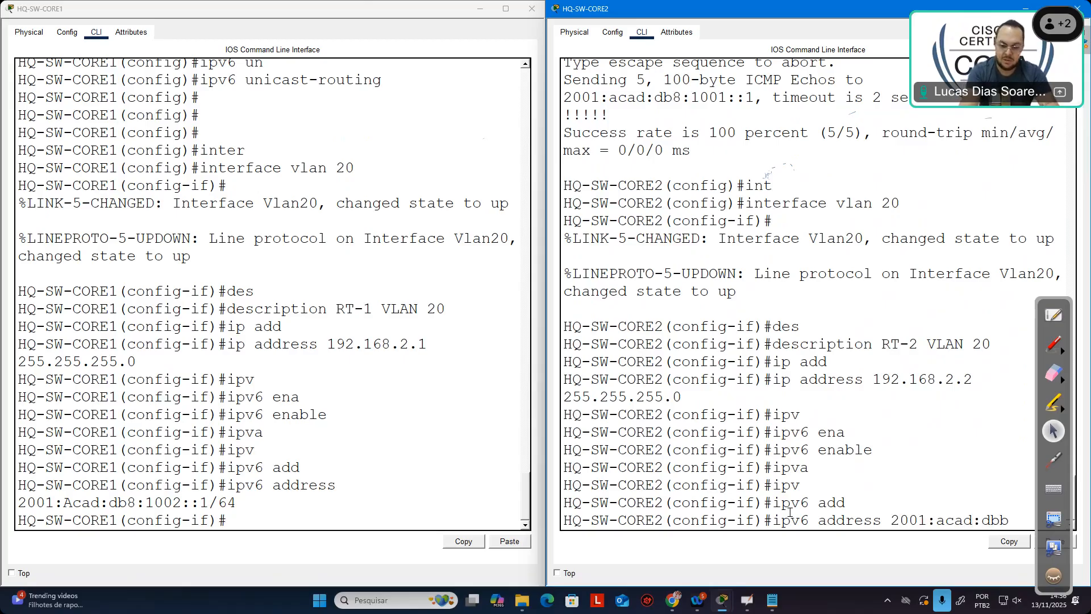
pyautogui.write('8:')
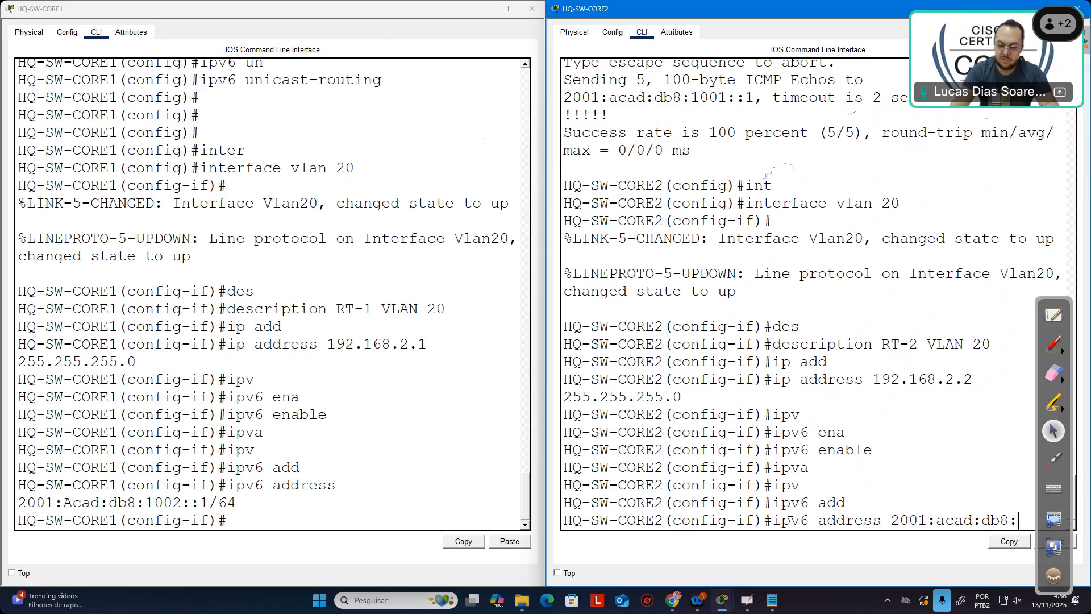
pyautogui.write('100')
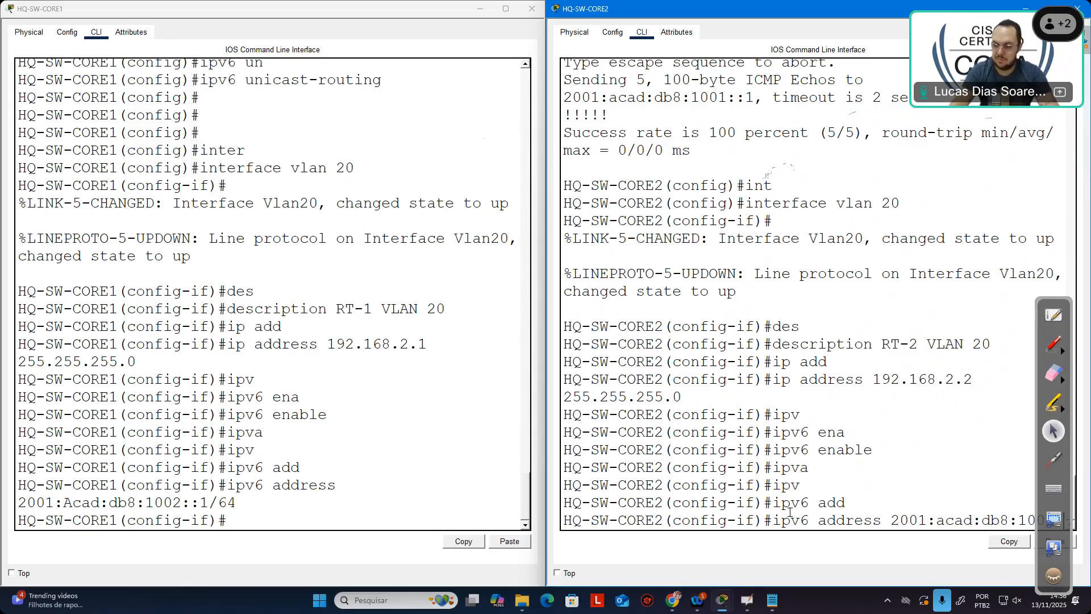
pyautogui.write('2:')
pyautogui.moveTo(1039, 326); pyautogui.dragTo(991, 134)
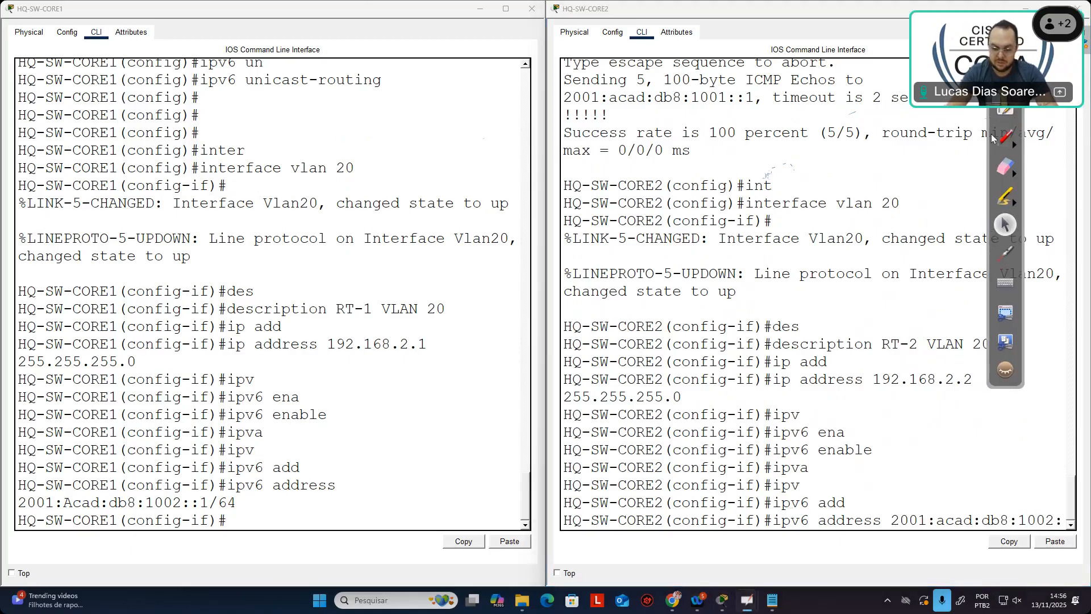
pyautogui.scroll(-2, 1054, 467)
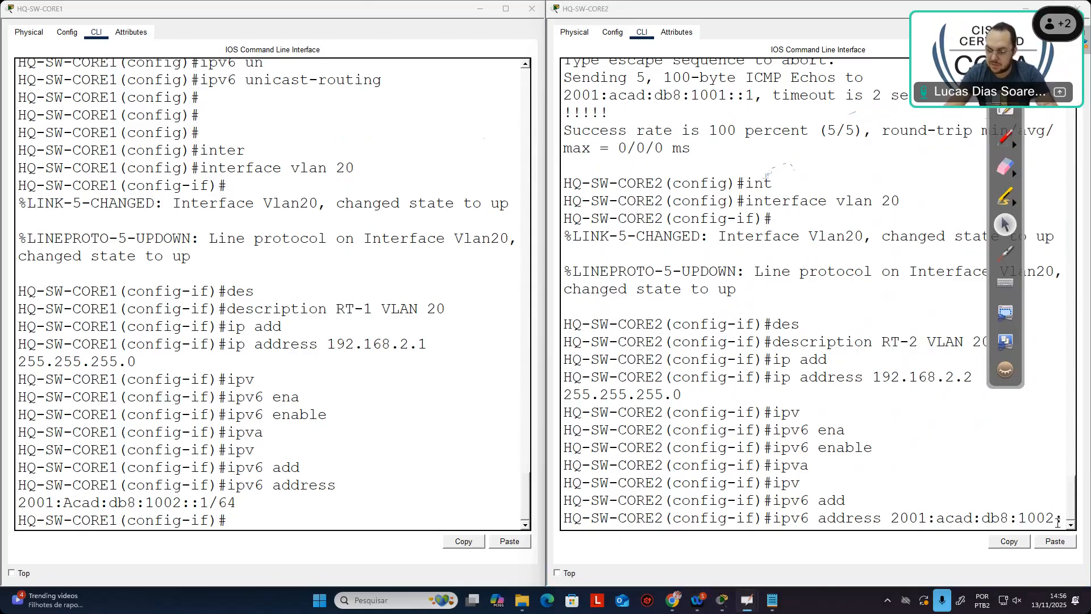
pyautogui.click(1078, 528)
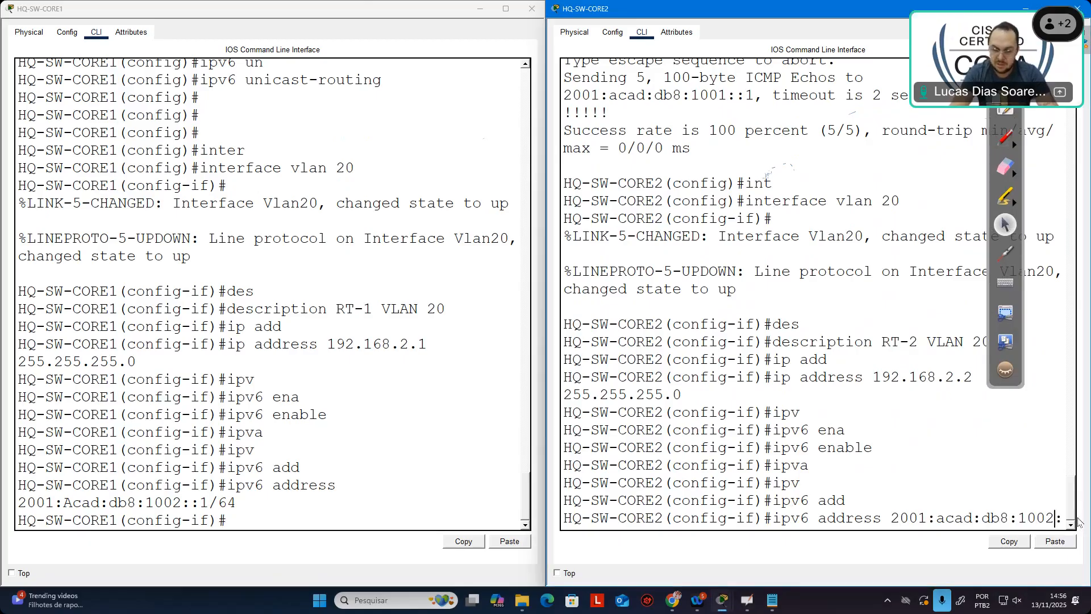
pyautogui.write(':')
pyautogui.write('2/64')
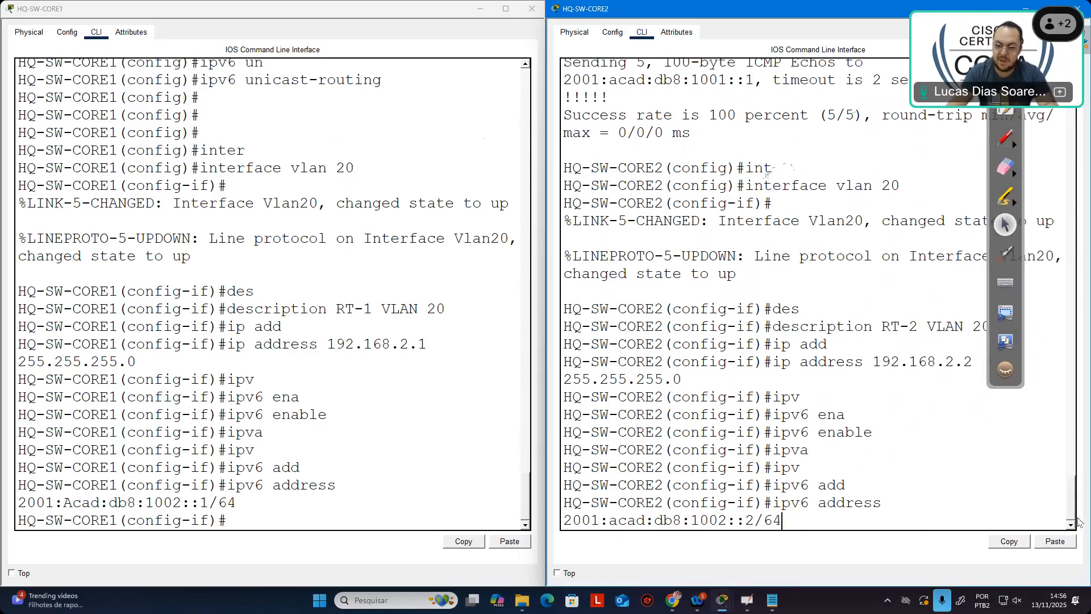
pyautogui.press('Return')
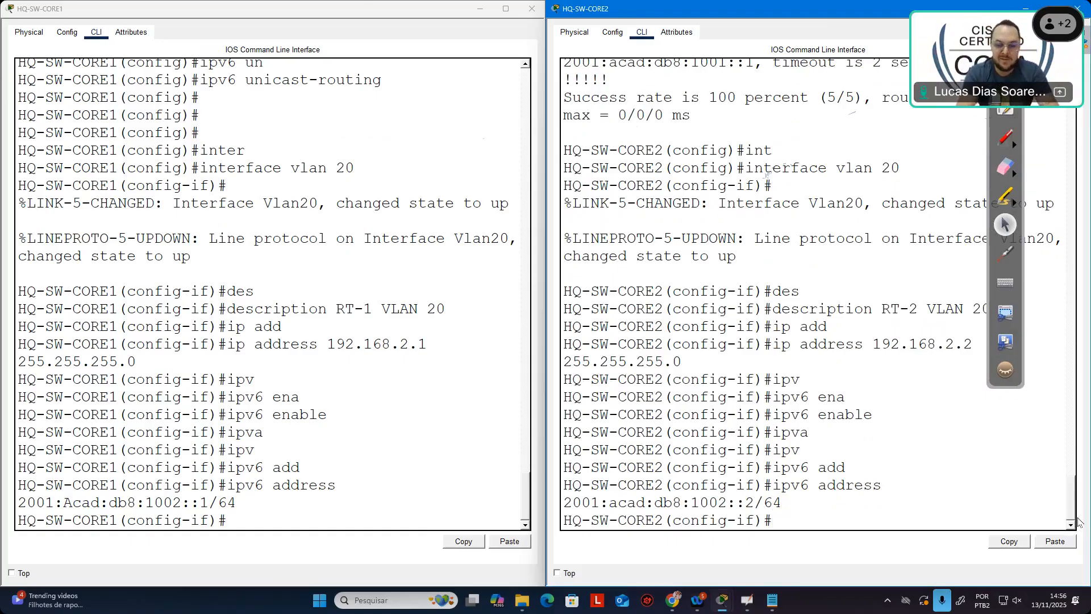
# Step: Ping HQ-SW-CORE1's VLAN 20 IPv4 address 192.168.2.1 from HQ-SW-CORE2's configuration mode
pyautogui.write('do ping')
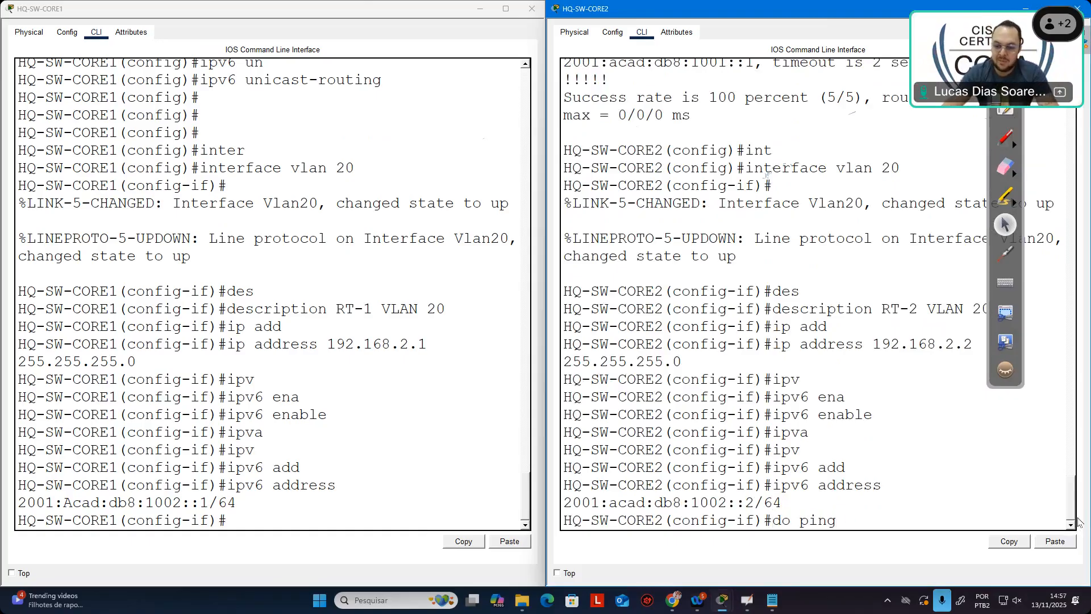
pyautogui.write(' 192.168.2.1')
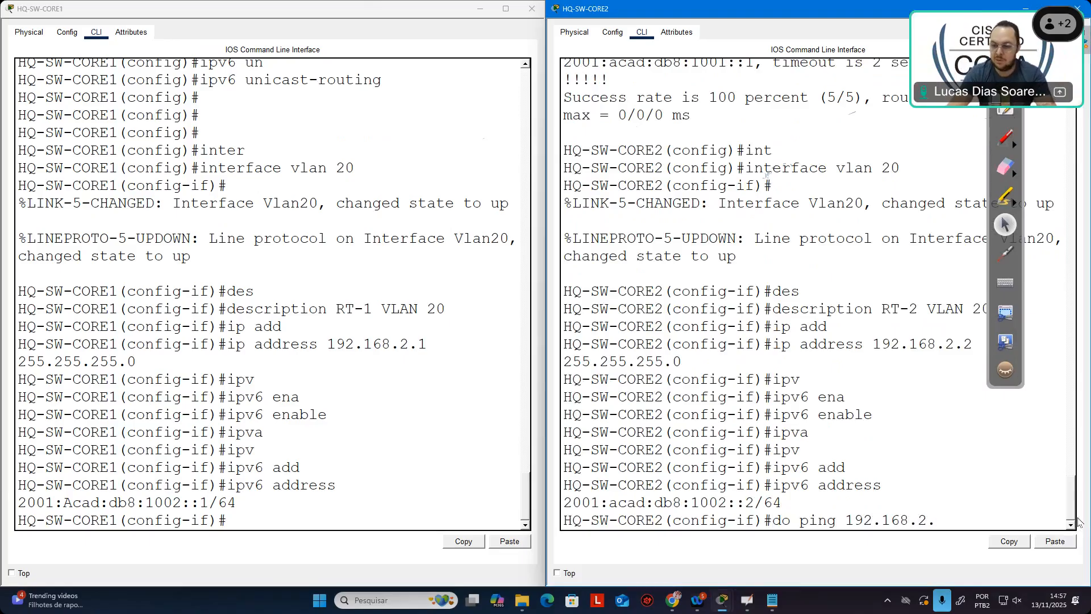
pyautogui.press('Return')
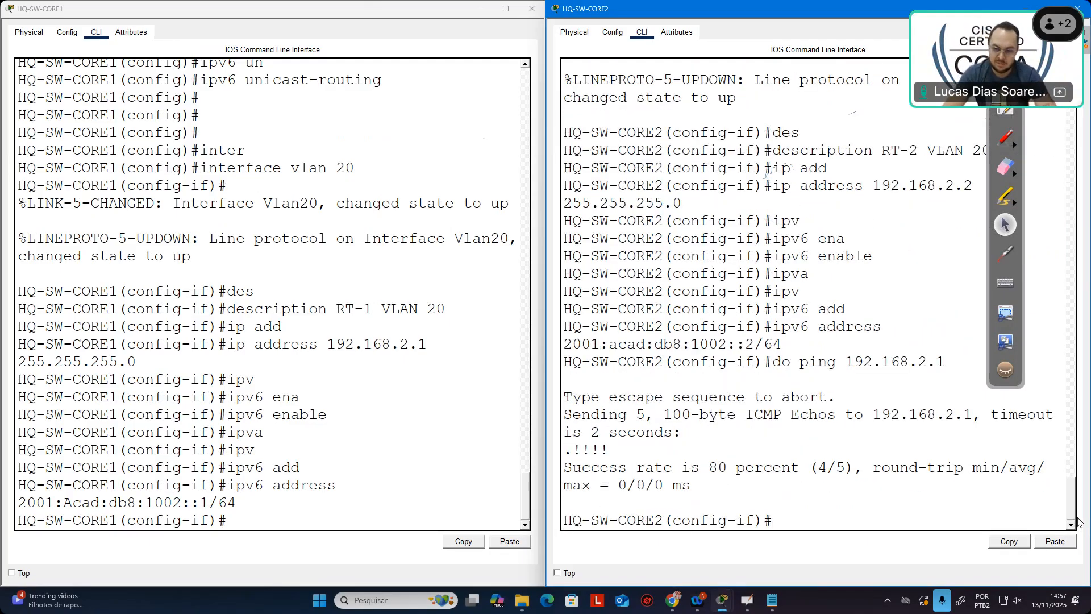
# Step: Try to ping 2001:acad:db8:1002:1 from HQ-SW-CORE2's configuration mode
pyautogui.write('do poing')
pyautogui.press('BackSpace')
pyautogui.press('BackSpace')
pyautogui.press('BackSpace')
pyautogui.press('BackSpace')
pyautogui.write('ing')
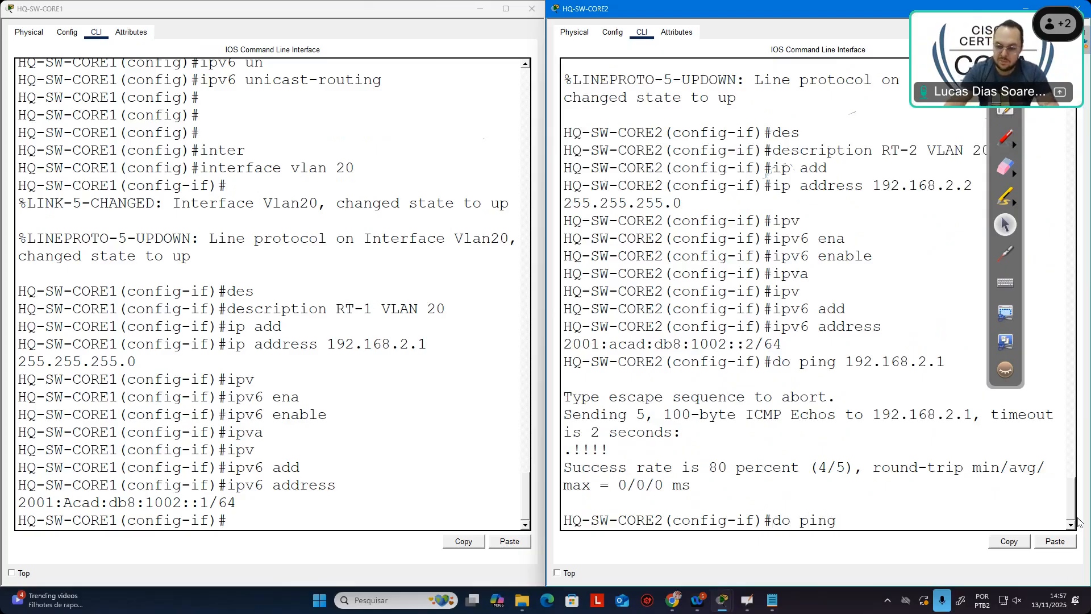
pyautogui.write(' 2001:acad;/')
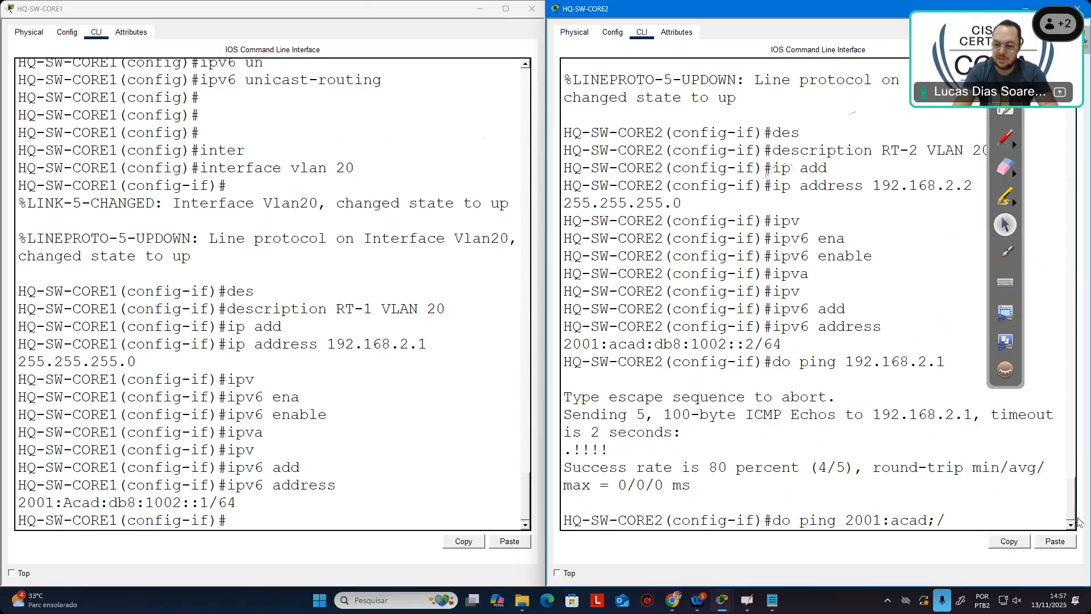
pyautogui.press('BackSpace')
pyautogui.press('BackSpace')
pyautogui.write(':db')
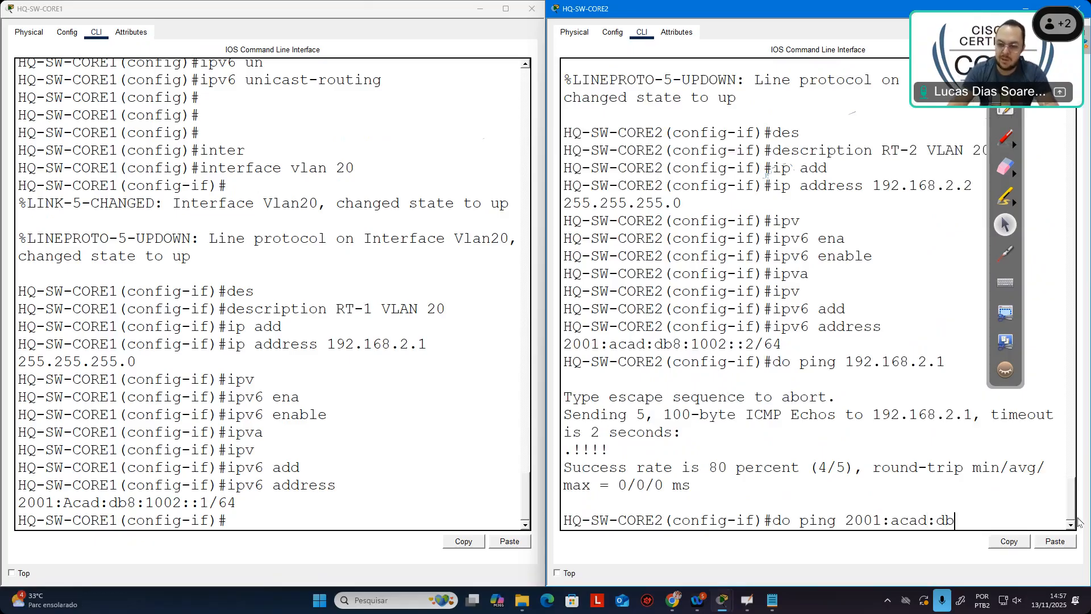
pyautogui.write('8:')
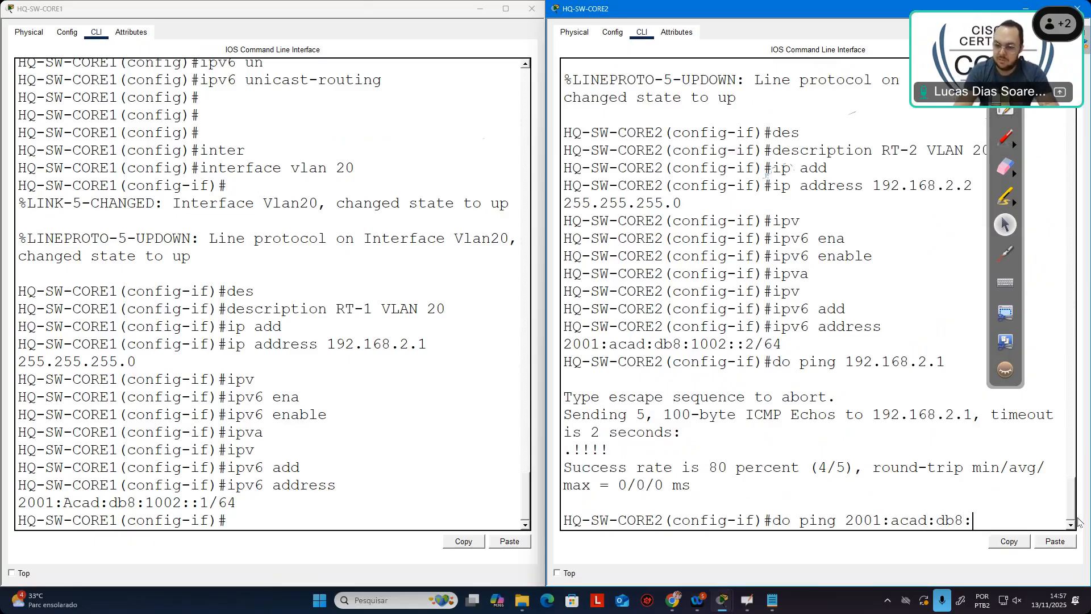
pyautogui.write('1002:1')
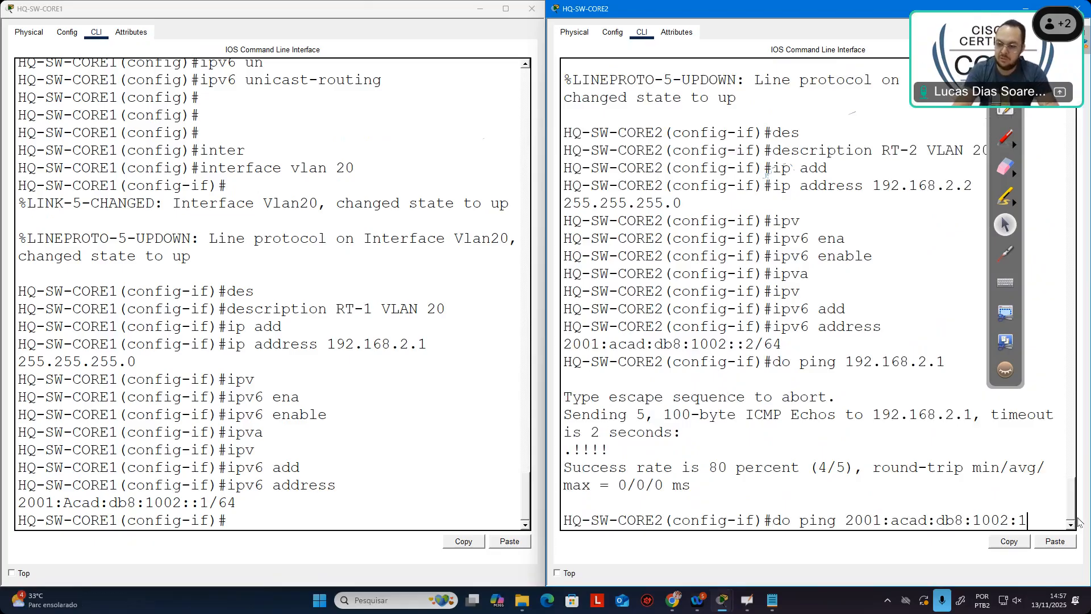
pyautogui.press('Return')
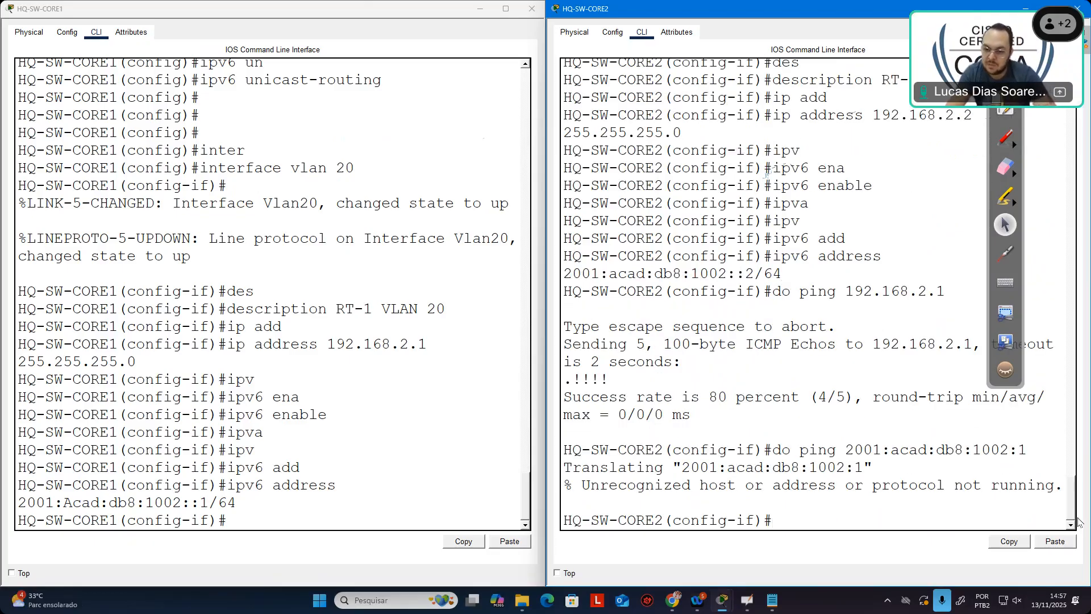
# Step: Correct the previous ping command's address to 2001:acad:db8:1002::1 and run it on HQ-SW-CORE2
pyautogui.press('Up')
pyautogui.press('Left')
pyautogui.write(':')
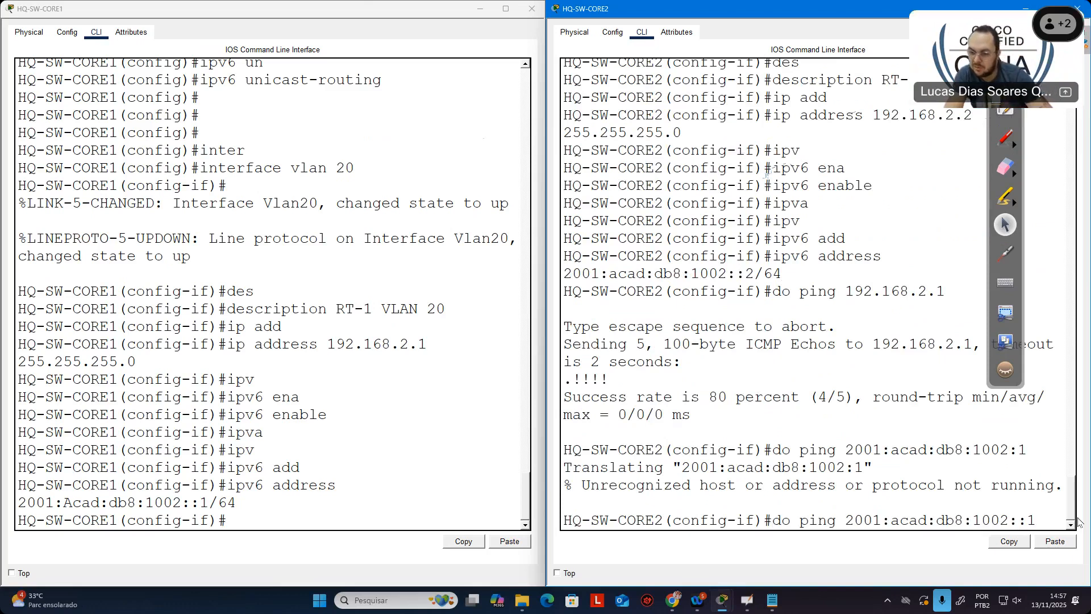
pyautogui.press('Return')
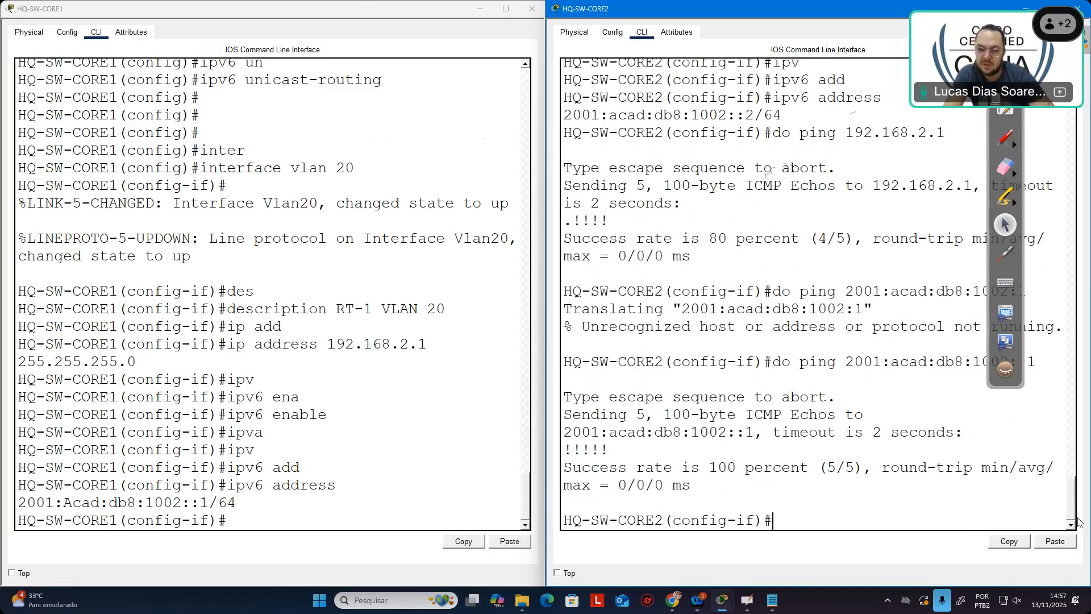
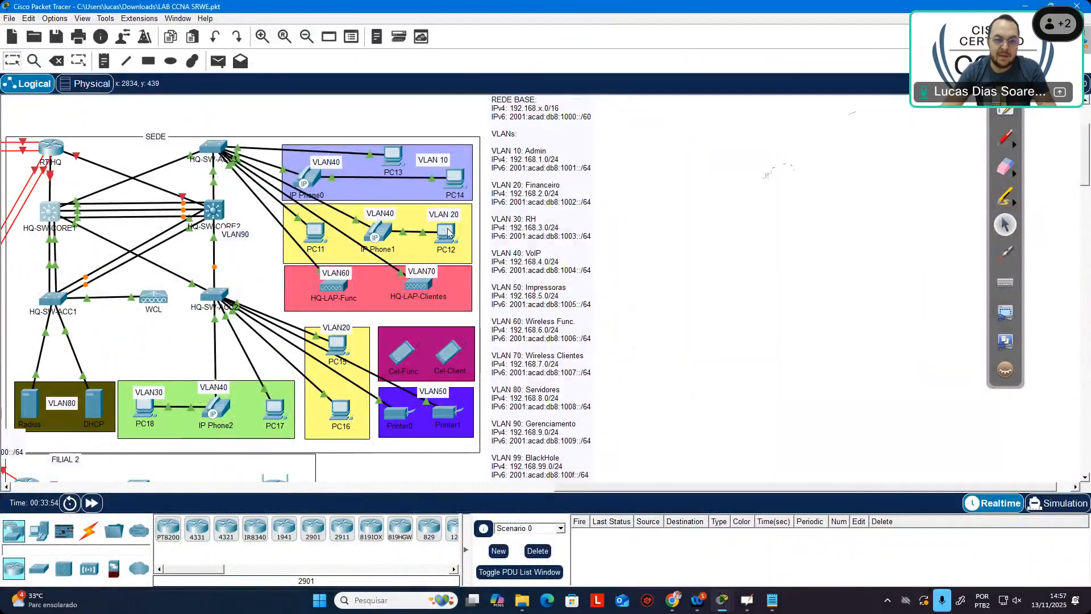
# Step: Assign static IPv4 address 192.168.2.10 with subnet mask 255.255.255.0 to PC12
pyautogui.click(447, 232)
pyautogui.moveTo(532, 18); pyautogui.dragTo(792, 28)
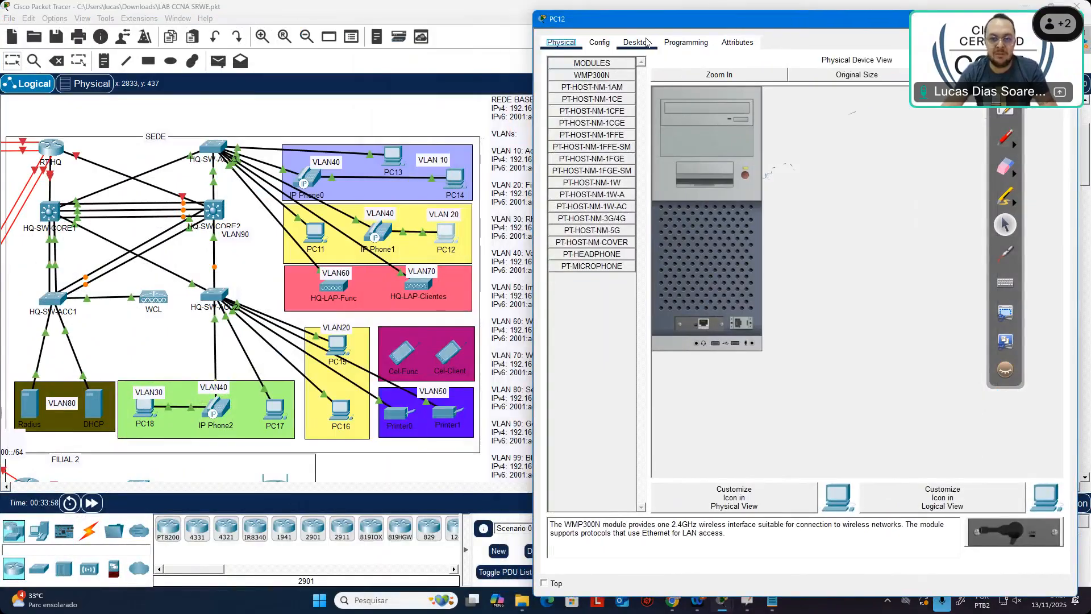
pyautogui.click(636, 42)
pyautogui.click(611, 101)
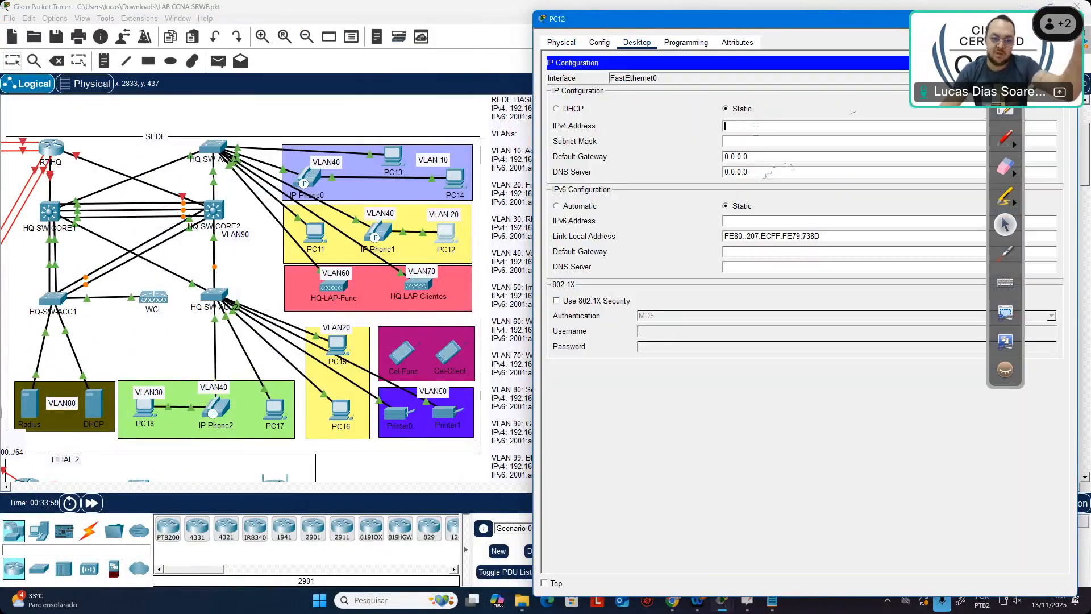
pyautogui.write('192.16')
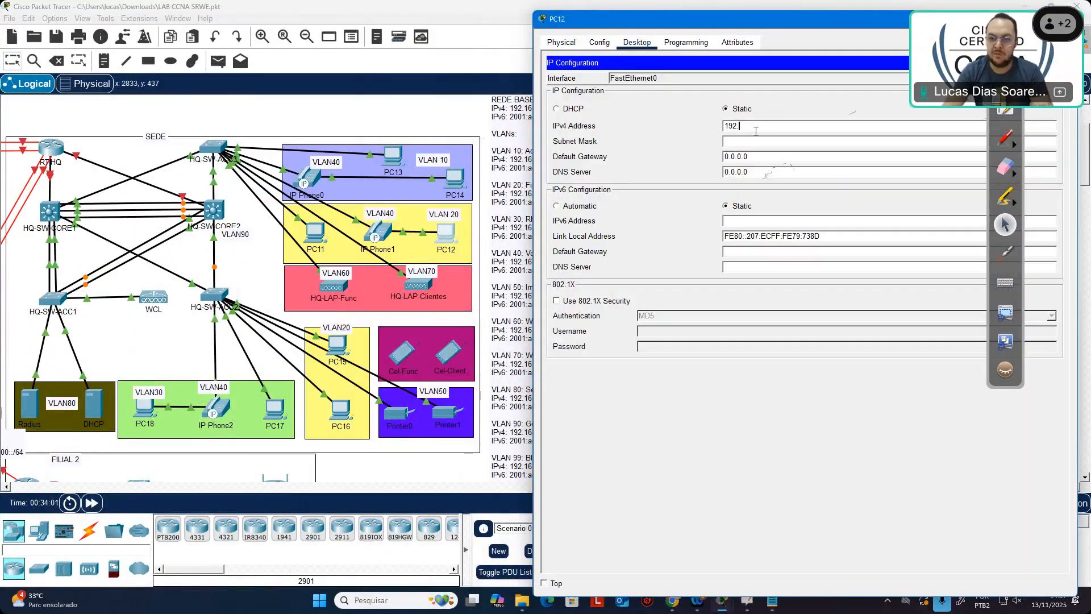
pyautogui.write('8.2.10')
pyautogui.press('Tab')
pyautogui.press('Tab')
# Step: Set PC12's IPv4 default gateway to 192.168.2.254 and close its IP configuration
pyautogui.write('192.138')
pyautogui.press('BackSpace')
pyautogui.press('BackSpace')
pyautogui.write('68.')
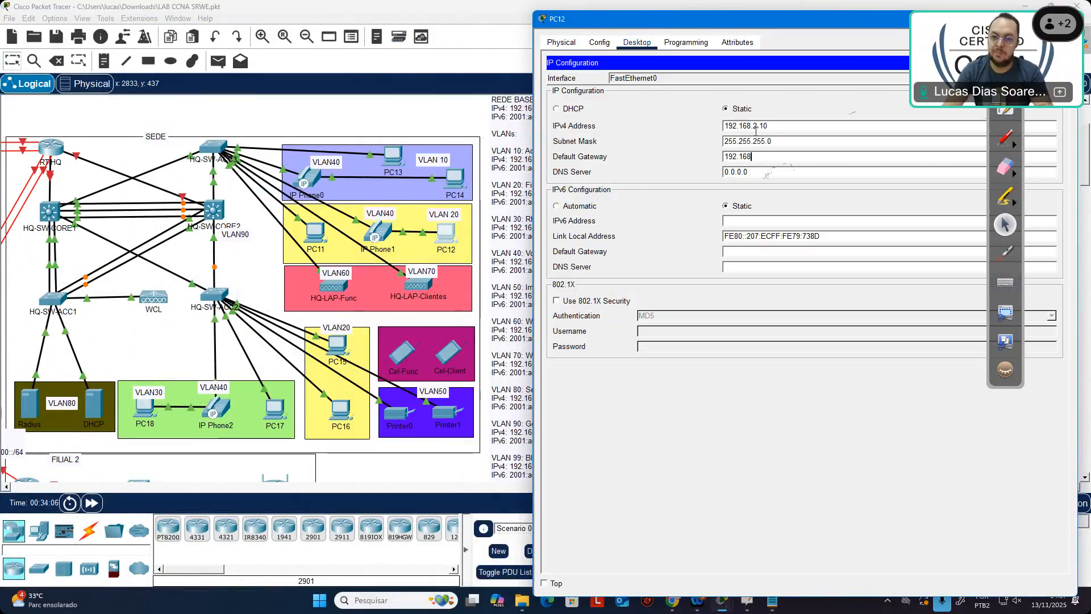
pyautogui.write('54')
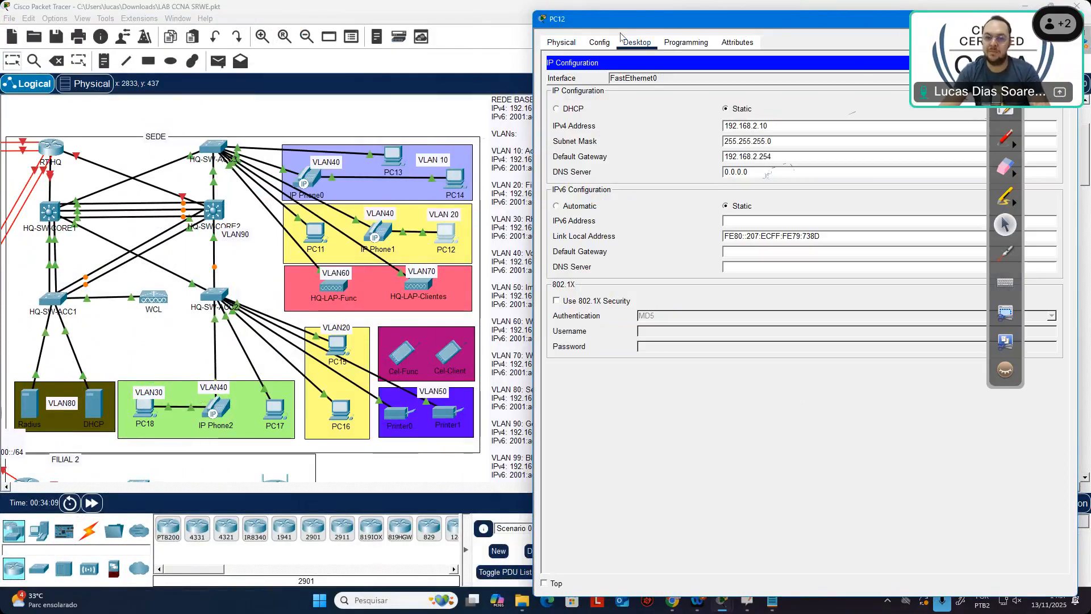
pyautogui.click(1057, 63)
# Step: Ping 192.168.2.1 from PC12's command prompt and interrupt it after a few replies
pyautogui.click(888, 99)
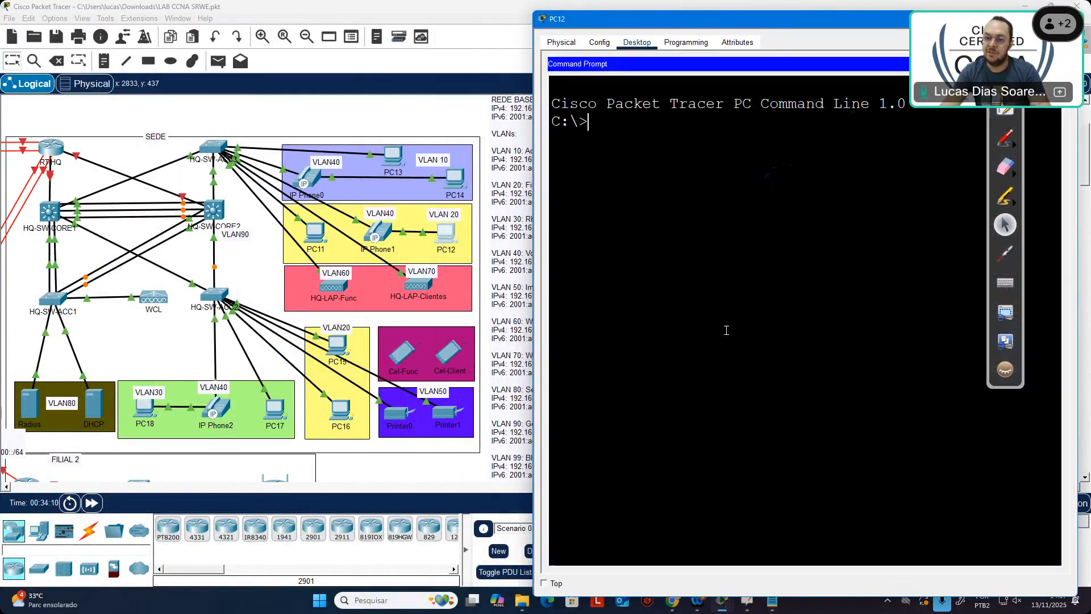
pyautogui.write('ping 192.16')
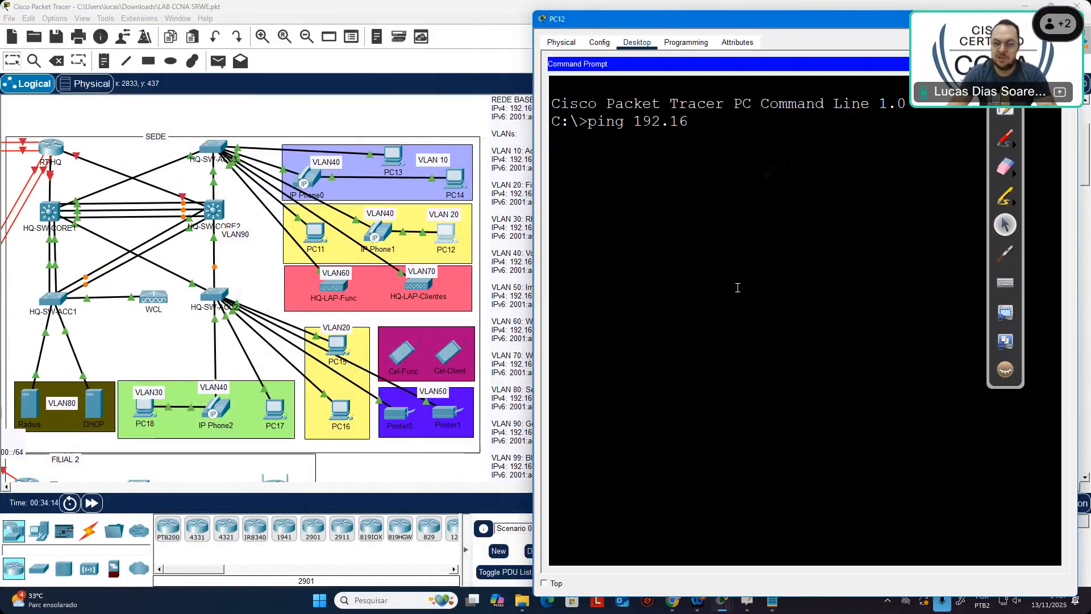
pyautogui.write('8.2.')
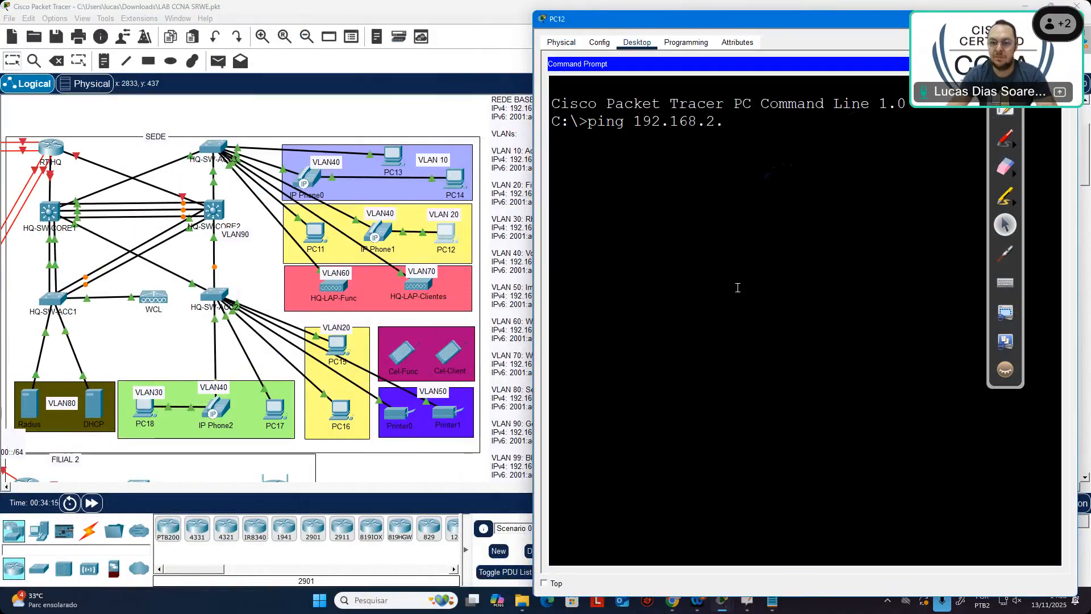
pyautogui.write('1')
pyautogui.press('Return')
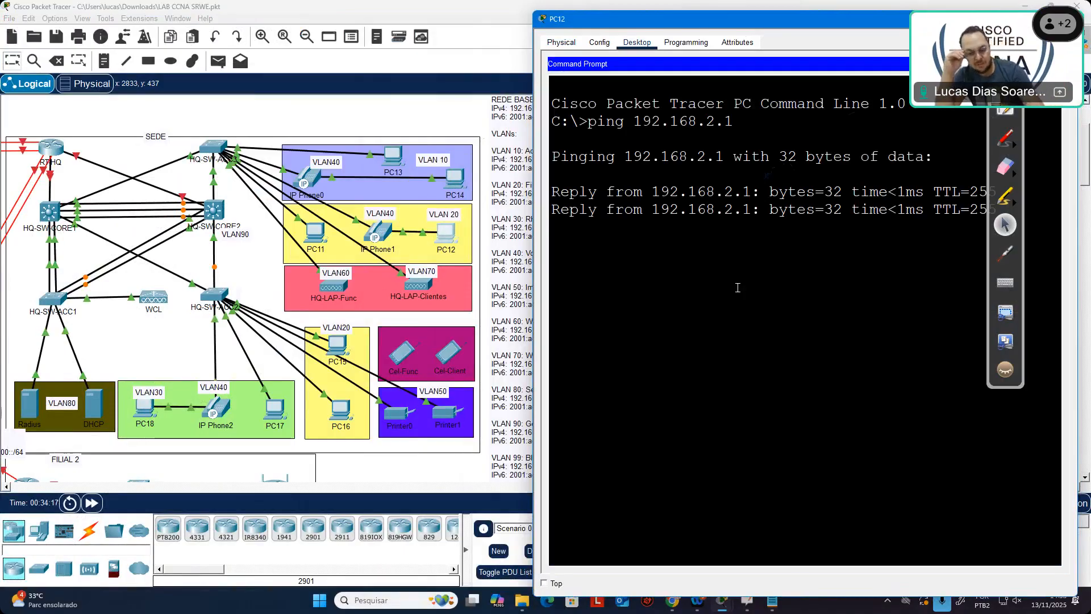
pyautogui.hotkey('ctrl', 'c')
# Step: Ping 192.168.2.2 from PC12's command prompt, reusing the previous command, and interrupt it
pyautogui.press('Up')
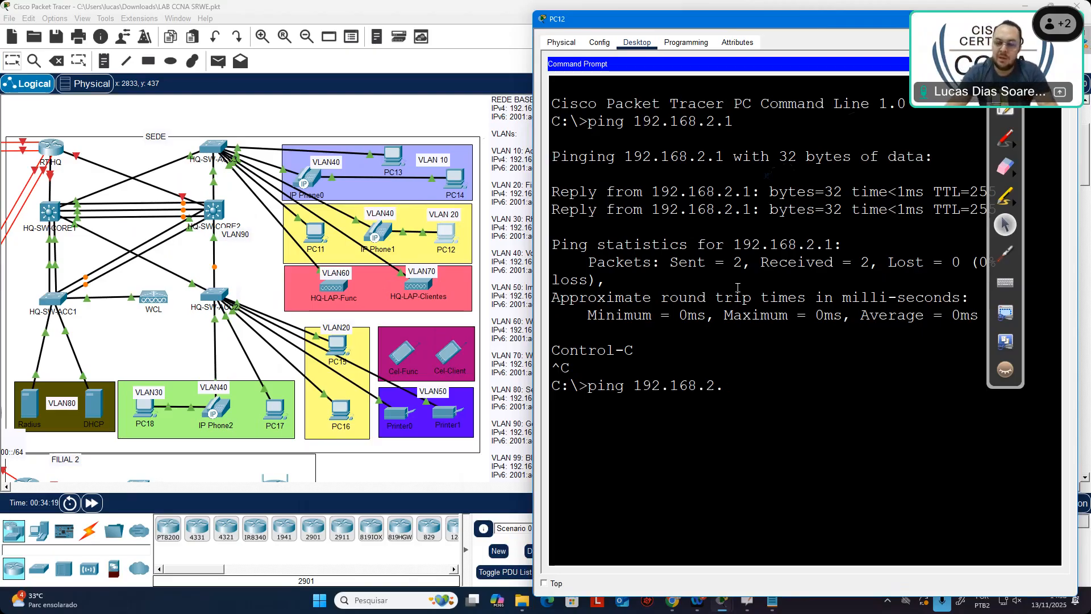
pyautogui.press('Return')
pyautogui.hotkey('ctrl', 'c')
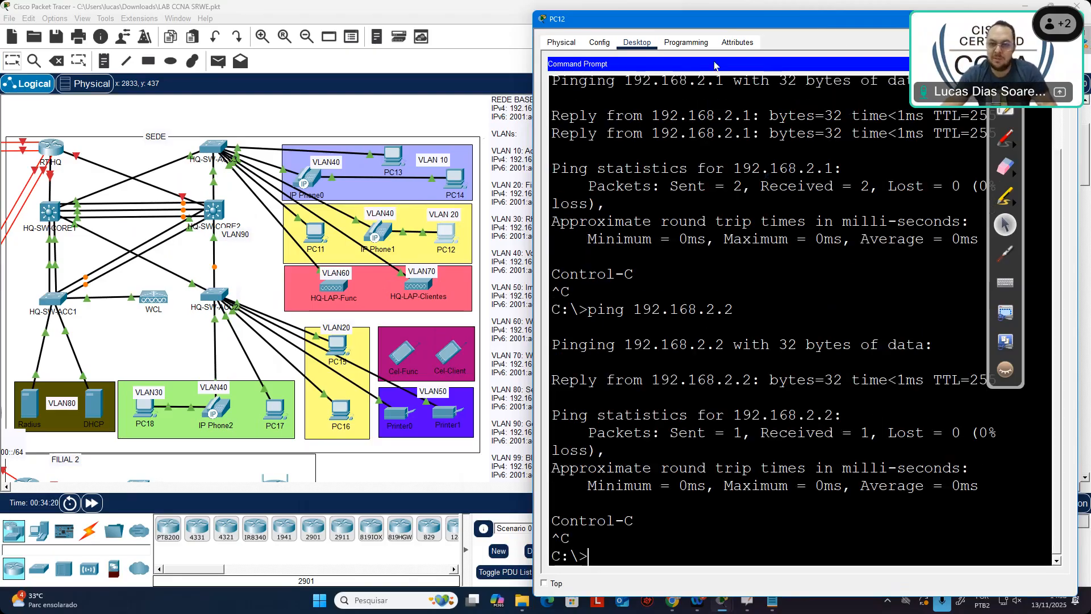
# Step: Try automatic IPv6 addressing in PC12's IP configuration and switch back to static
pyautogui.click(636, 43)
pyautogui.click(623, 84)
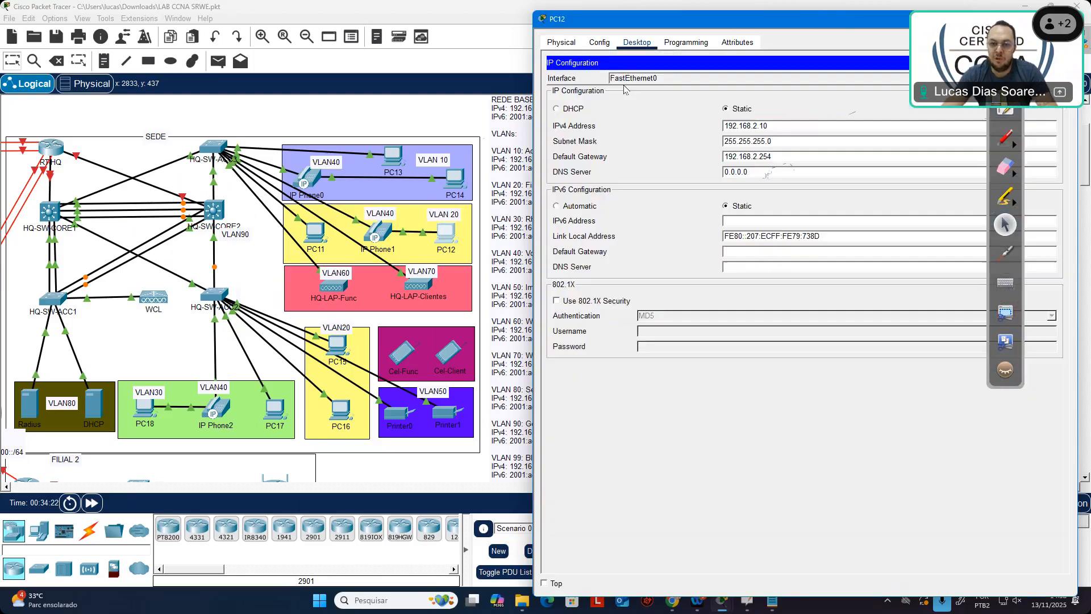
pyautogui.click(584, 205)
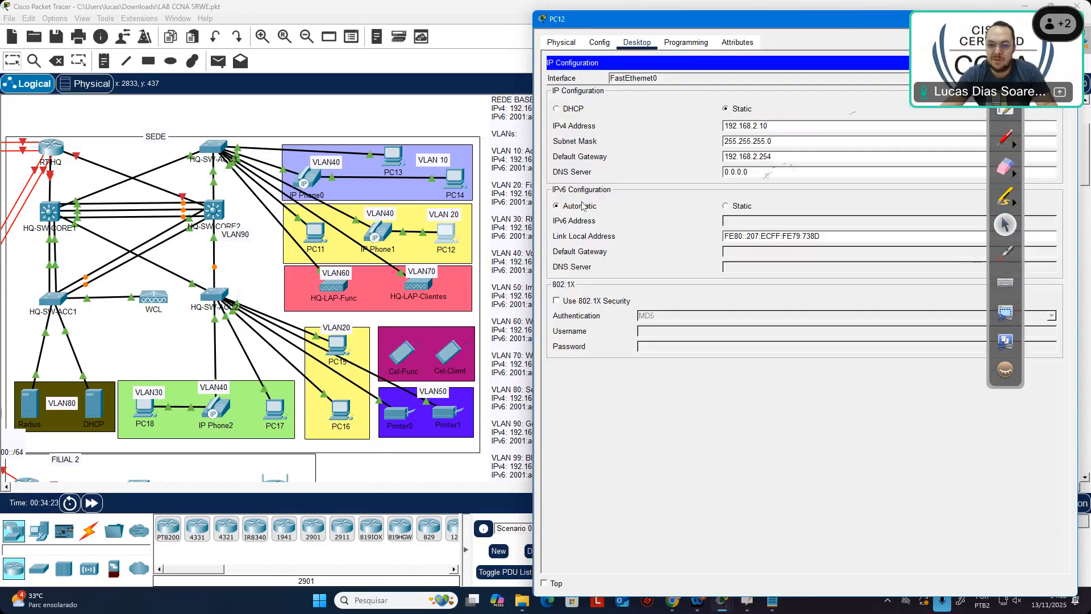
pyautogui.click(745, 207)
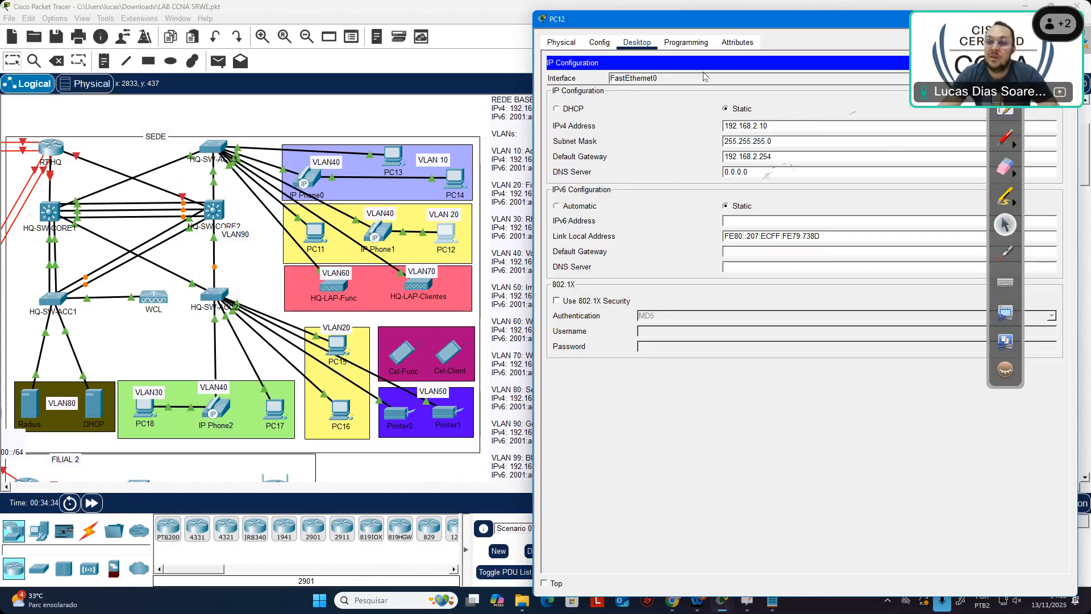
pyautogui.click(636, 42)
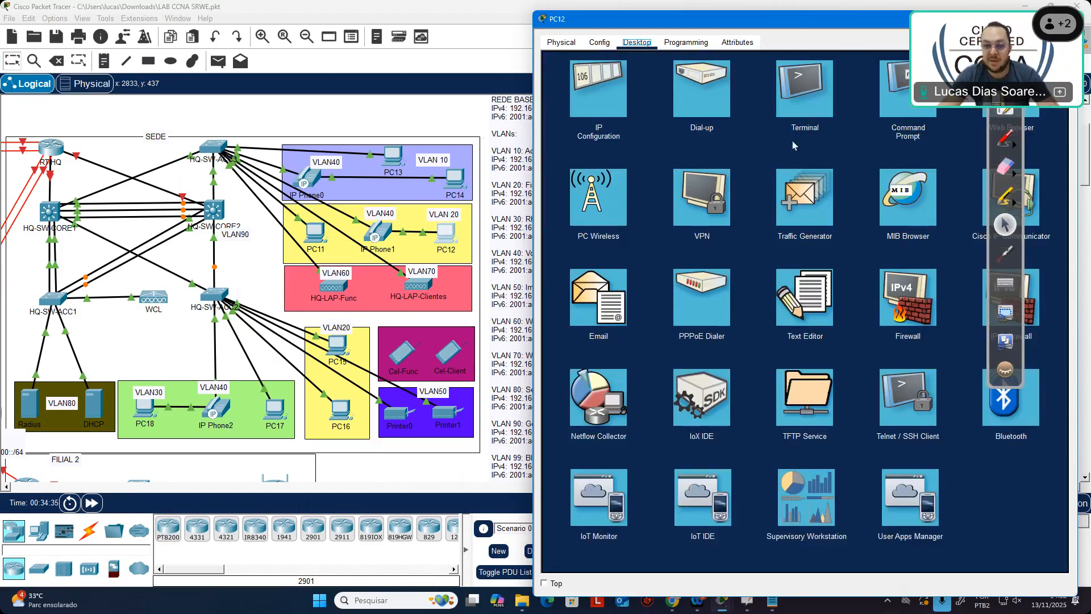
pyautogui.click(904, 94)
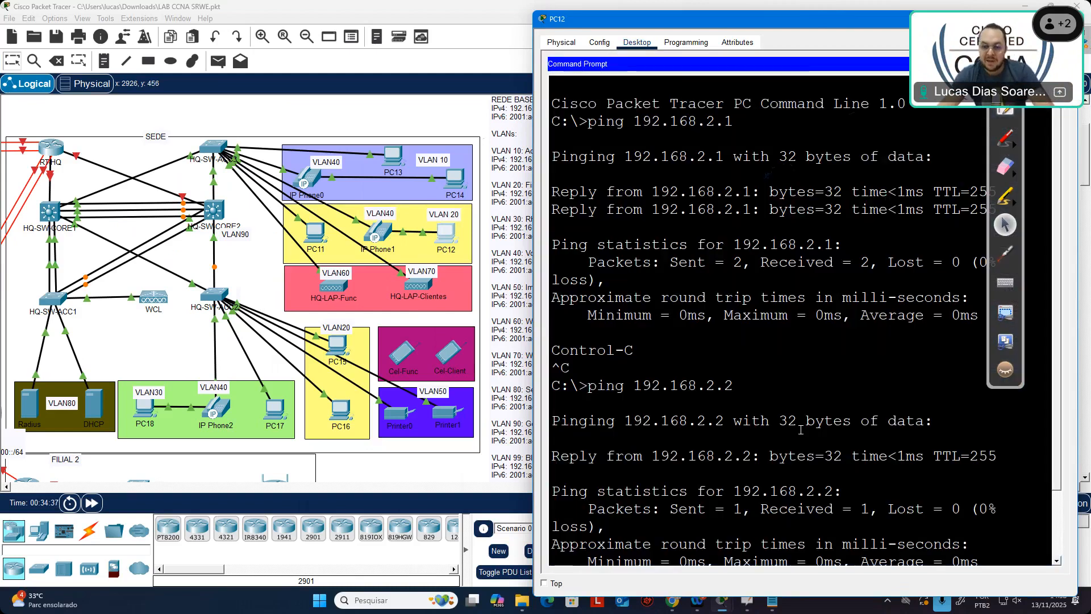
pyautogui.scroll(-2, 801, 430)
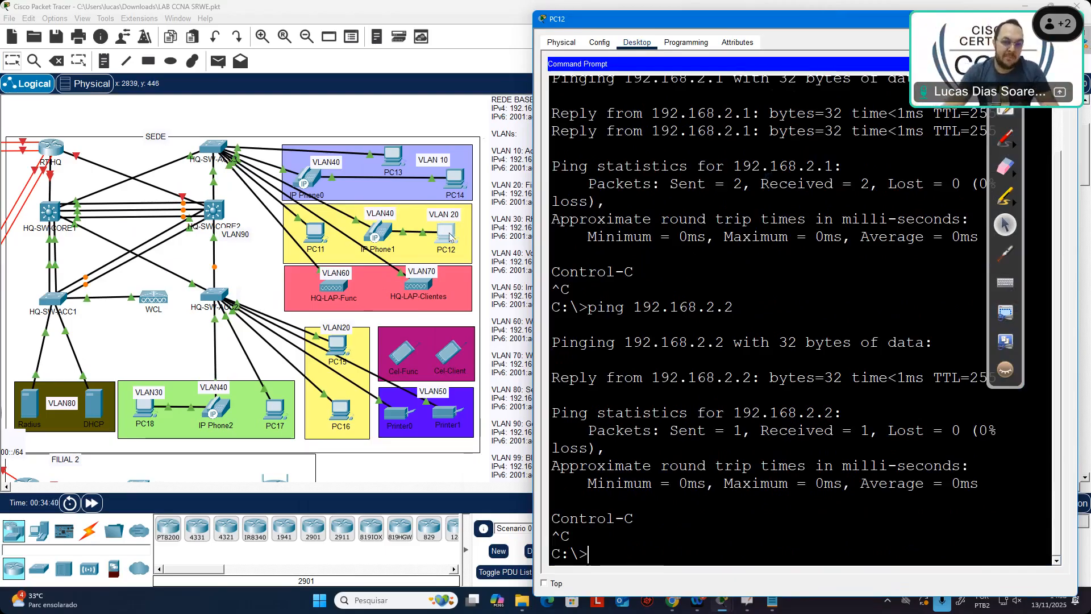
pyautogui.click(454, 182)
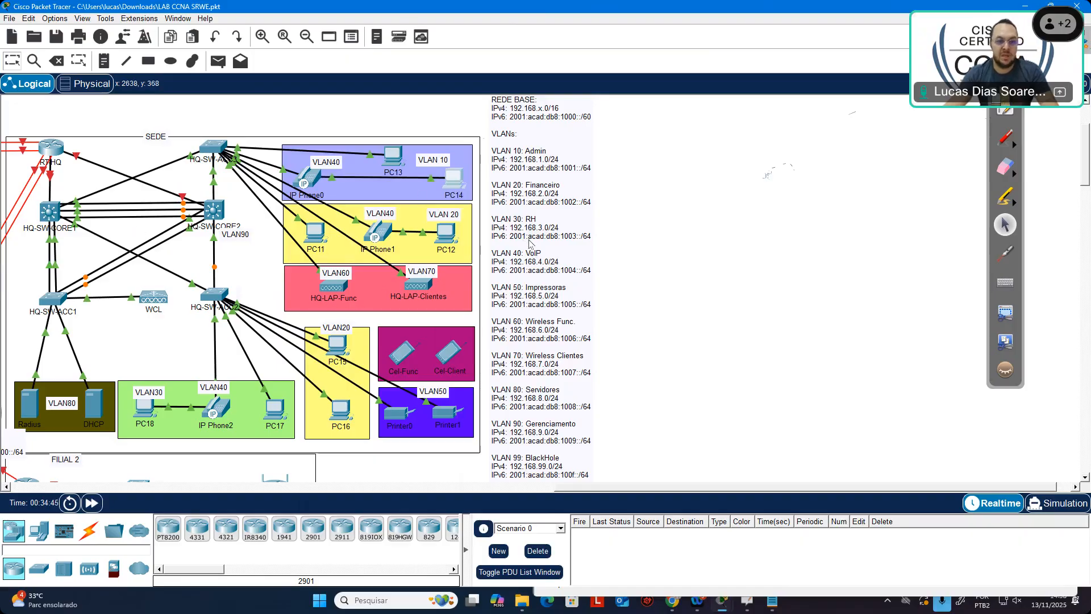
pyautogui.moveTo(447, 233); pyautogui.dragTo(452, 238)
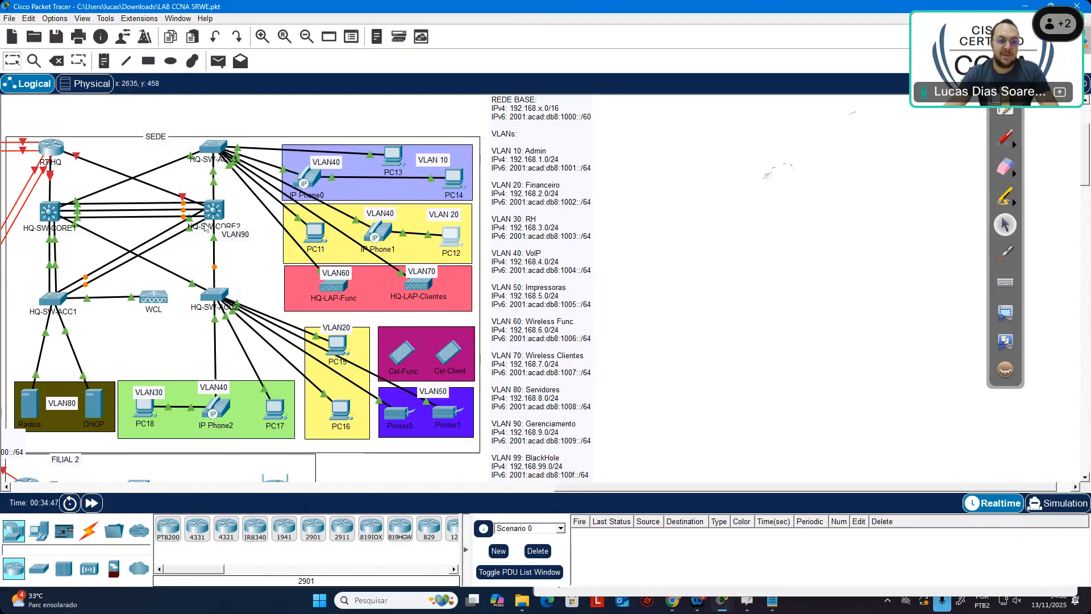
# Step: Ping PC12's address 192.168.2.10 from PC14's command prompt in VLAN 10 and interrupt it
pyautogui.click(455, 180)
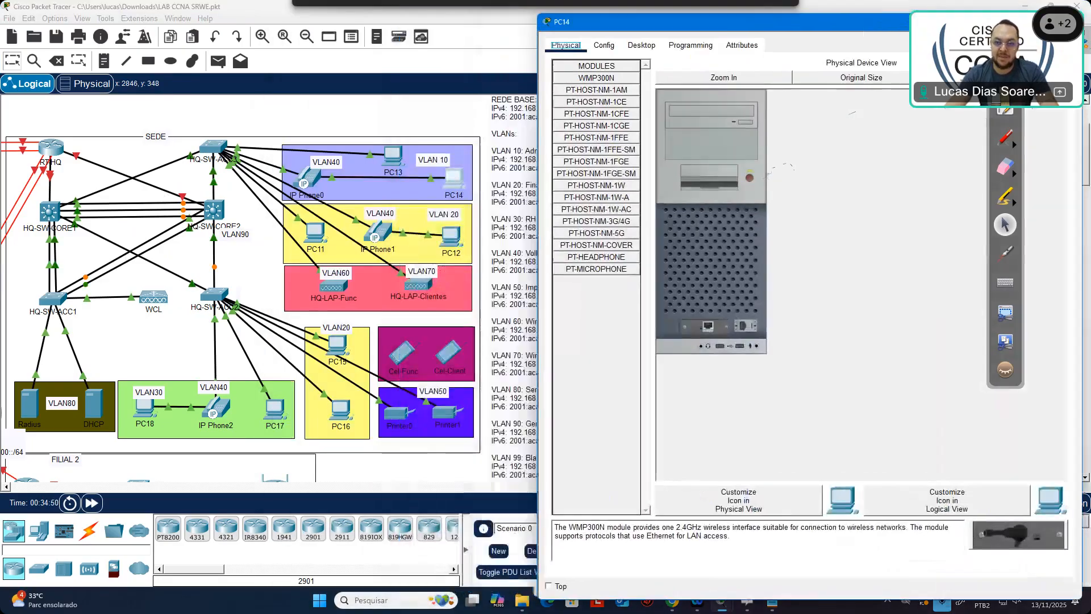
pyautogui.click(641, 45)
pyautogui.click(901, 133)
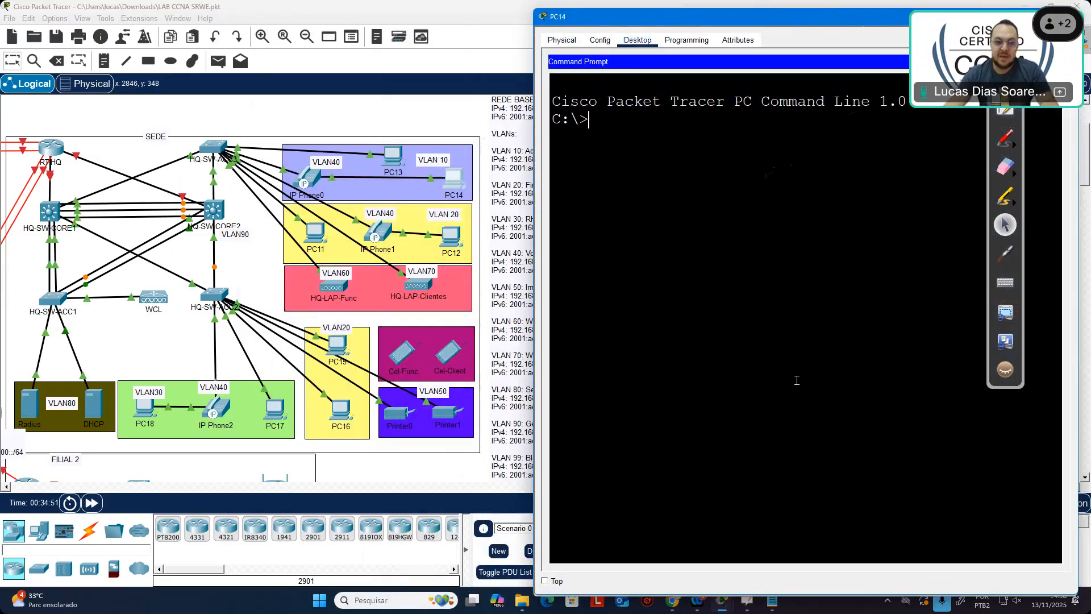
pyautogui.write('ping')
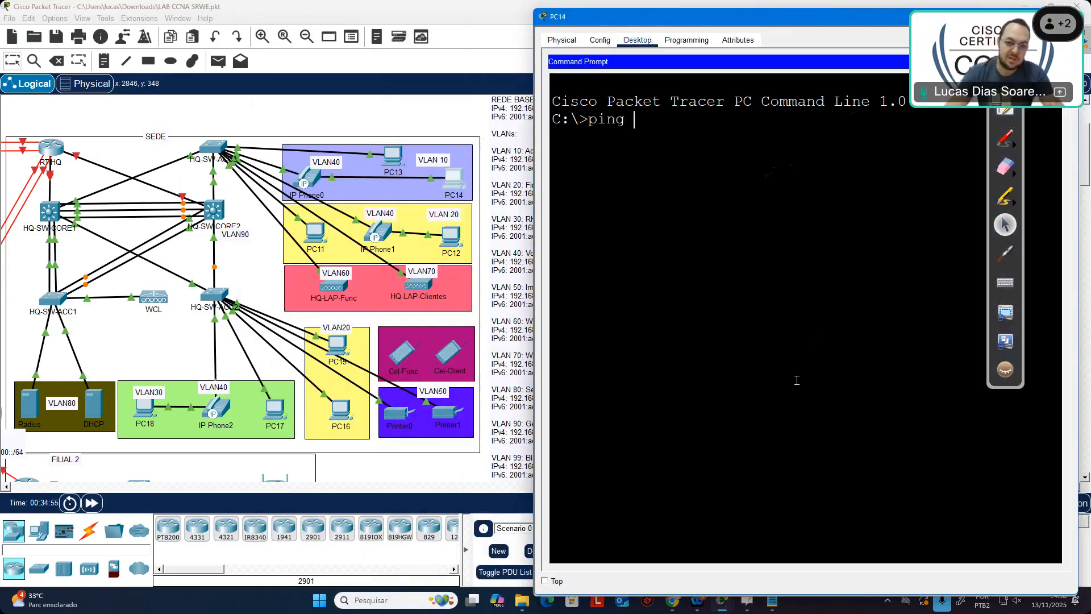
pyautogui.write(' 192.168.2.10')
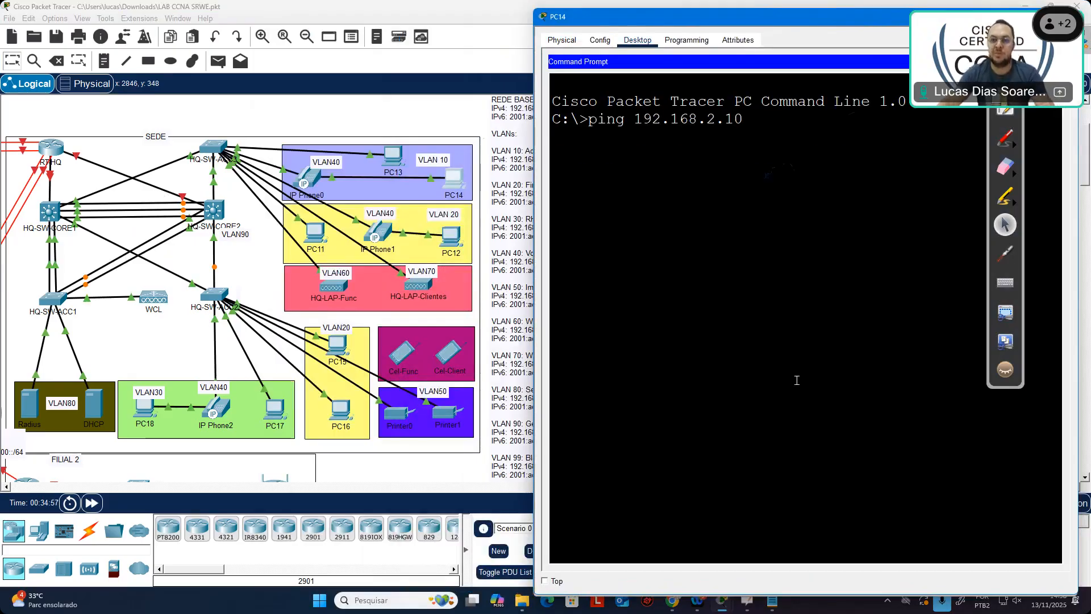
pyautogui.press('Return')
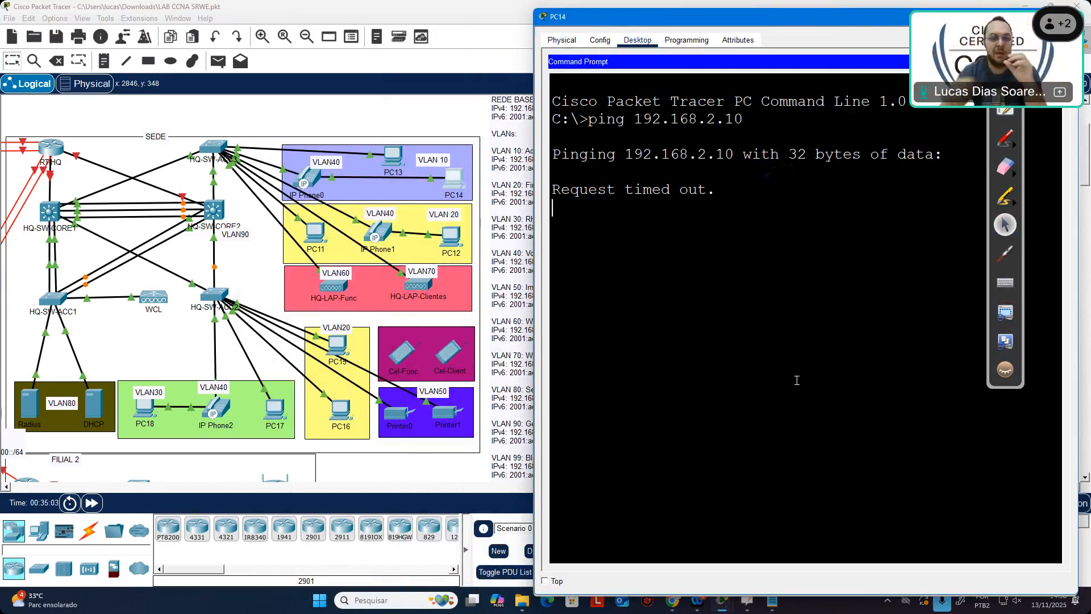
pyautogui.hotkey('ctrl', 'c')
# Step: Check PC14's addressing with ipconfig and in its IP configuration
pyautogui.write('ipconfi')
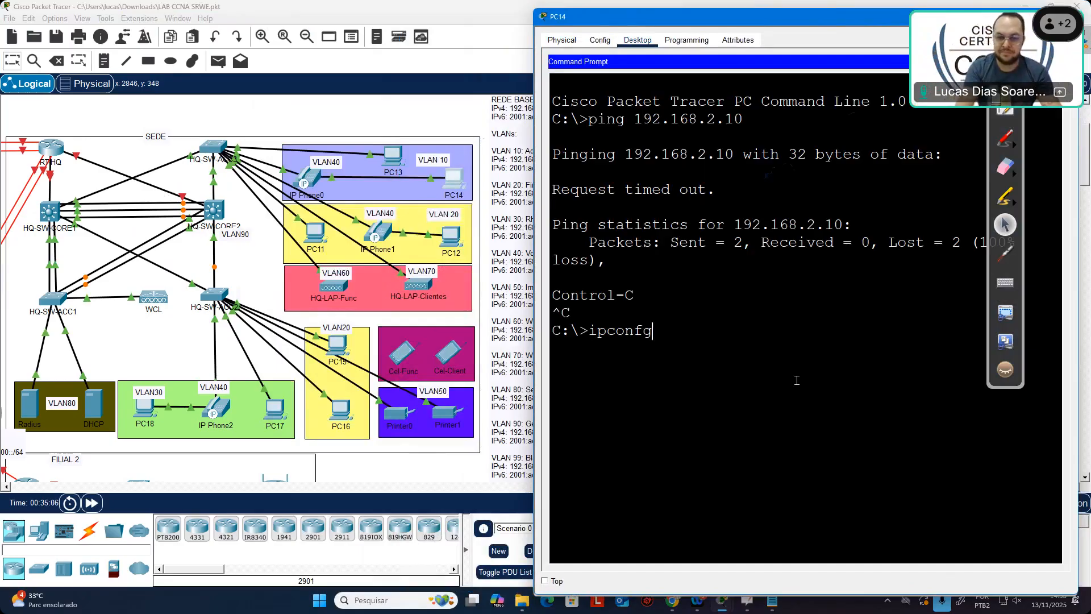
pyautogui.write('g')
pyautogui.press('Return')
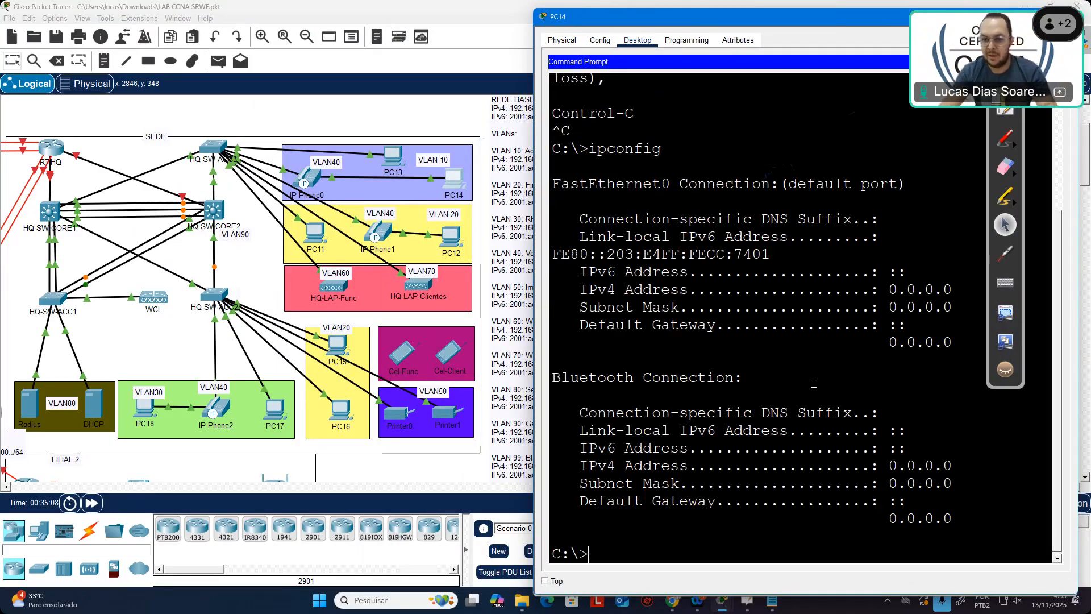
pyautogui.scroll(3, 814, 383)
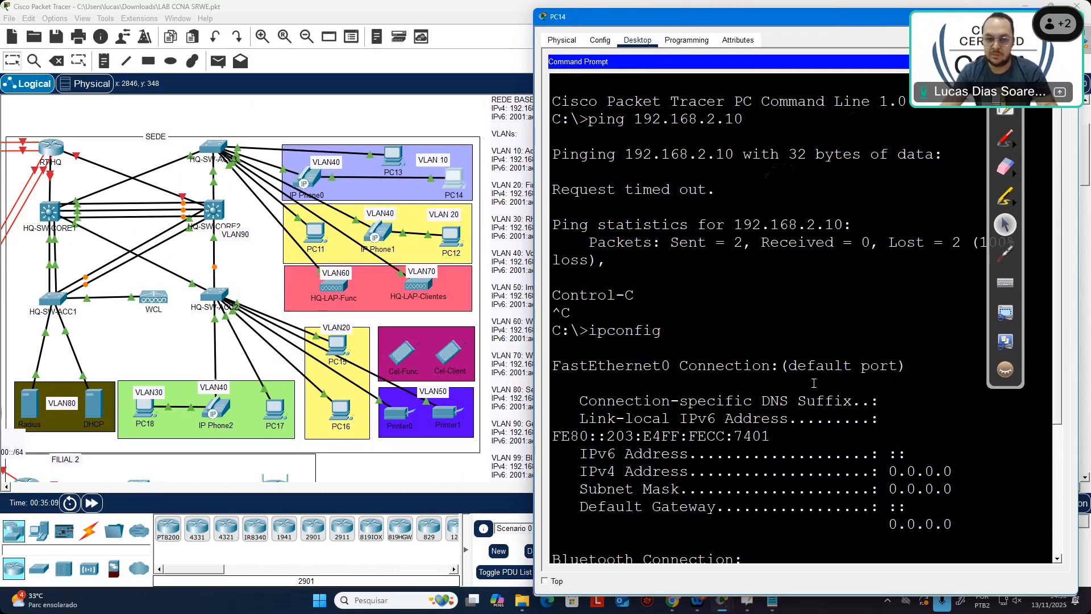
pyautogui.scroll(-3, 814, 383)
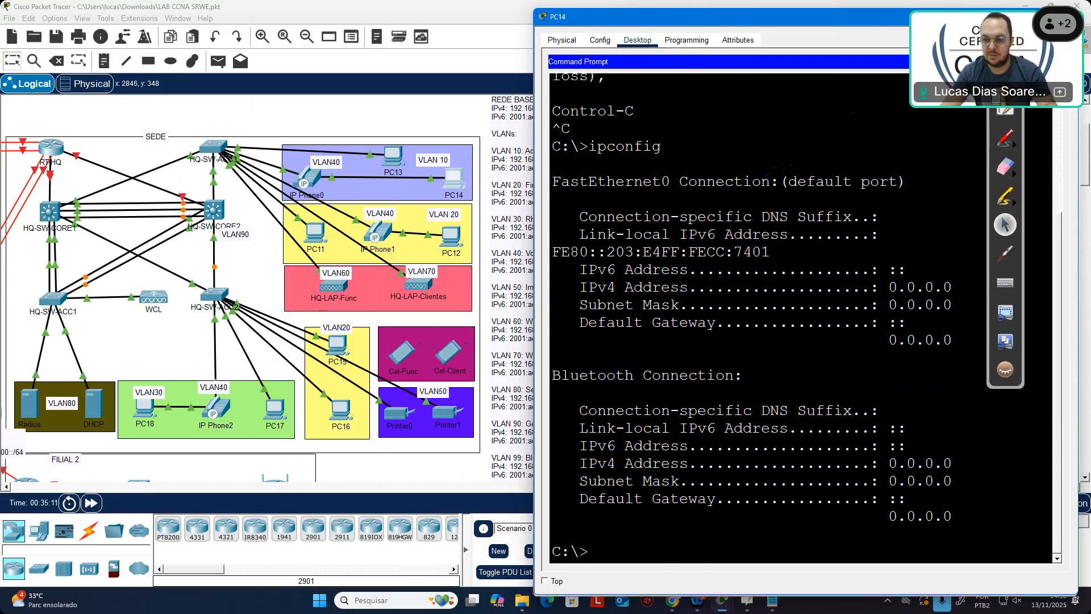
pyautogui.click(1059, 62)
pyautogui.click(606, 84)
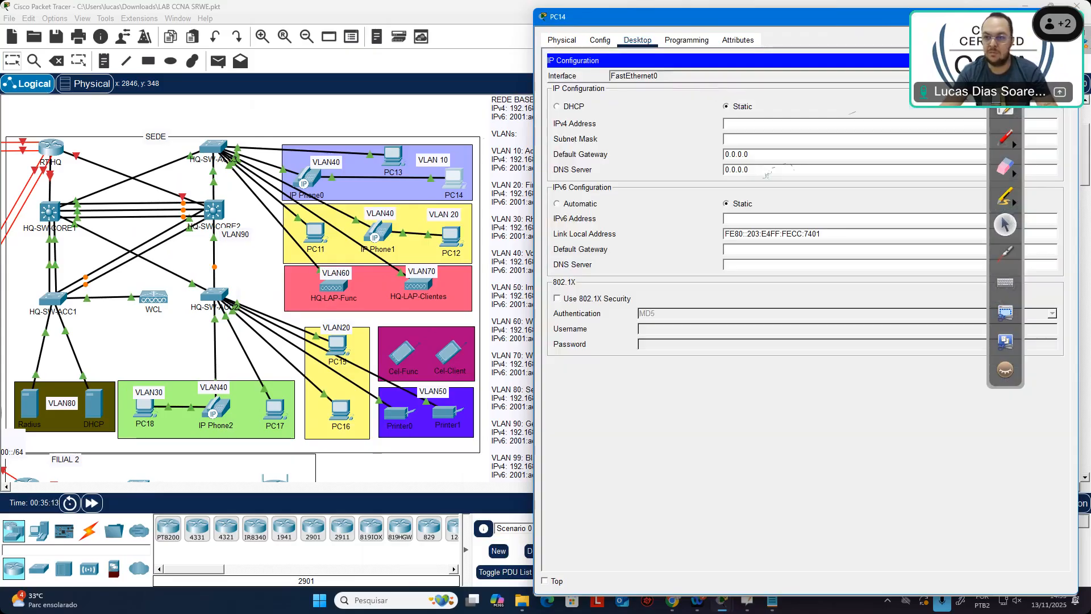
pyautogui.click(1058, 60)
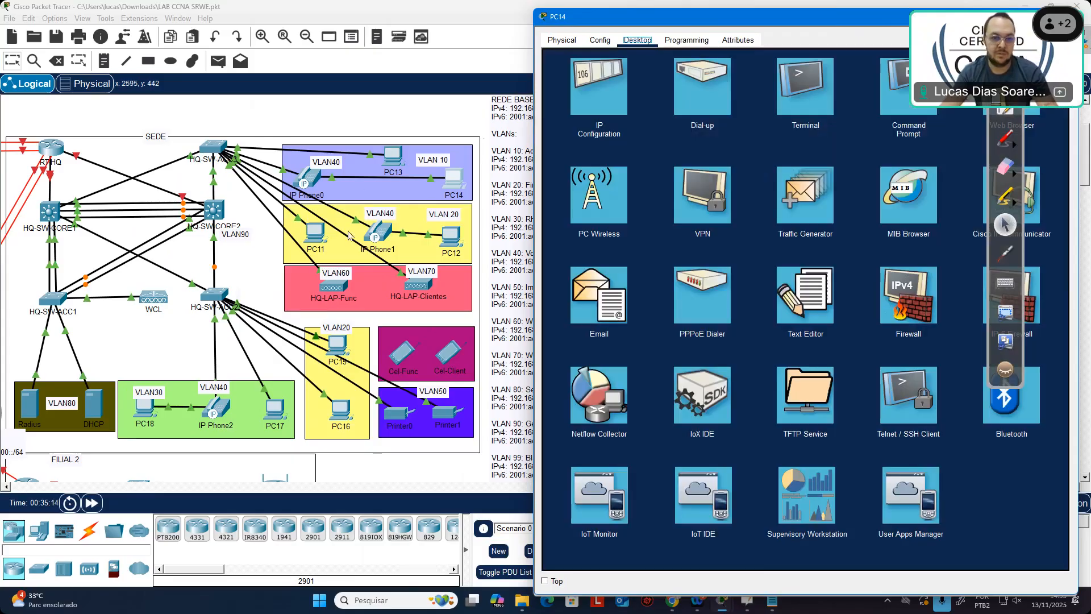
# Step: Check PC12's static addressing in its IP configuration, closing its command prompt first
pyautogui.click(453, 236)
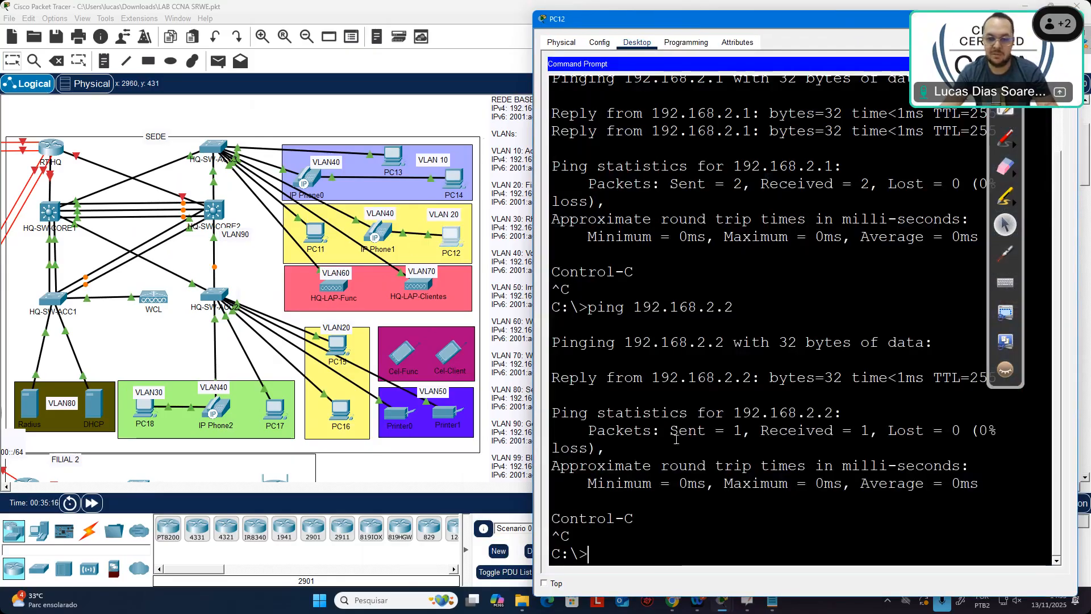
pyautogui.click(1058, 61)
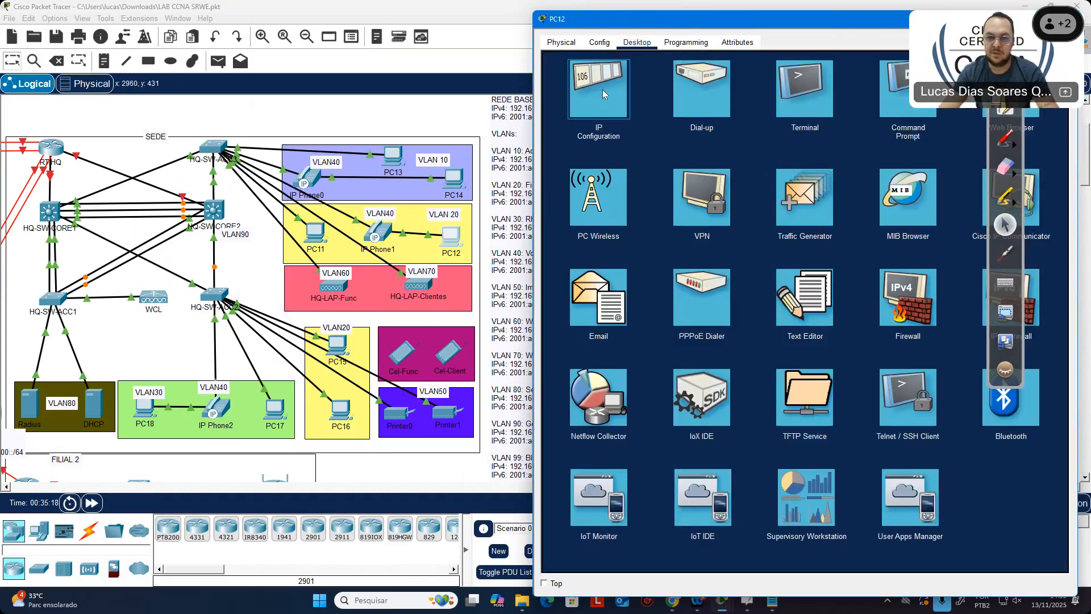
pyautogui.click(604, 91)
pyautogui.click(1058, 61)
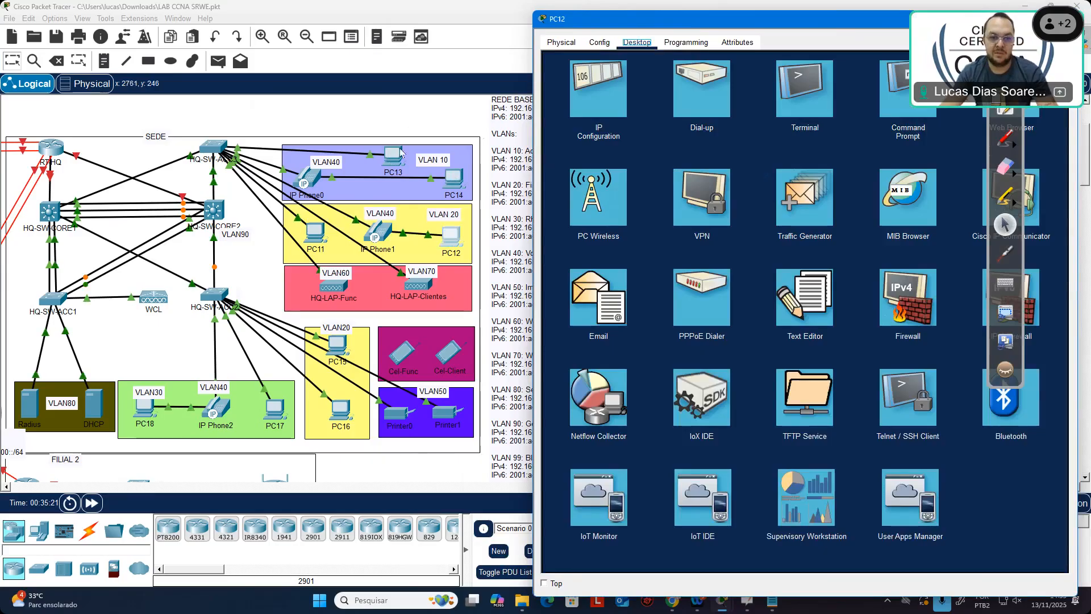
# Step: Ping PC12's address 192.168.2.10 from PC13's command prompt in VLAN 10
pyautogui.click(394, 163)
pyautogui.moveTo(394, 163)
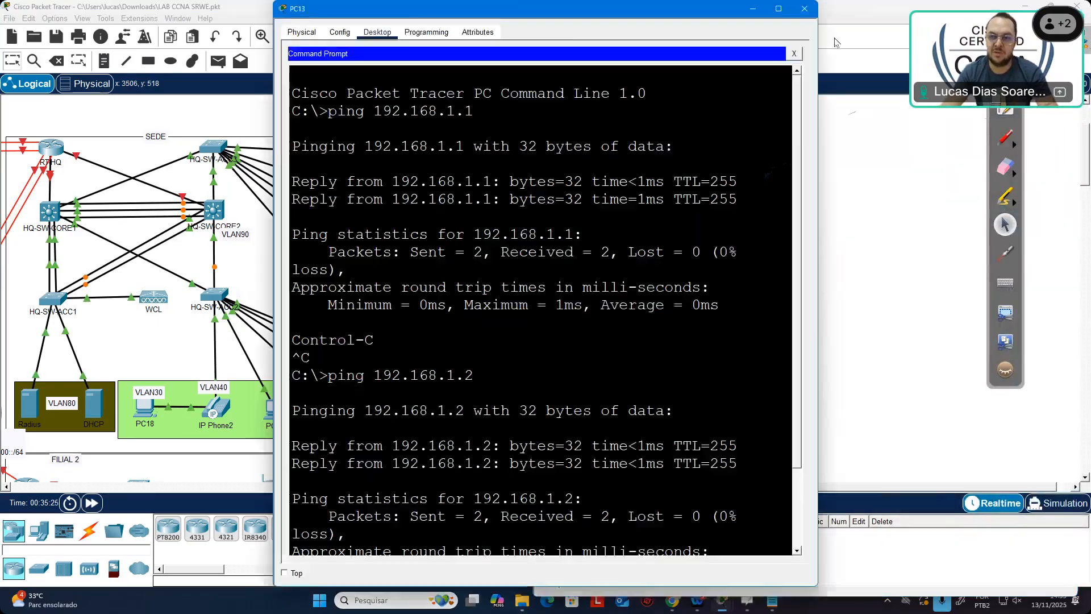
pyautogui.moveTo(682, 11); pyautogui.dragTo(944, 11)
pyautogui.scroll(-3, 842, 499)
pyautogui.moveTo(843, 499); pyautogui.dragTo(843, 512)
pyautogui.write('ping 192.168.2.10')
pyautogui.press('Return')
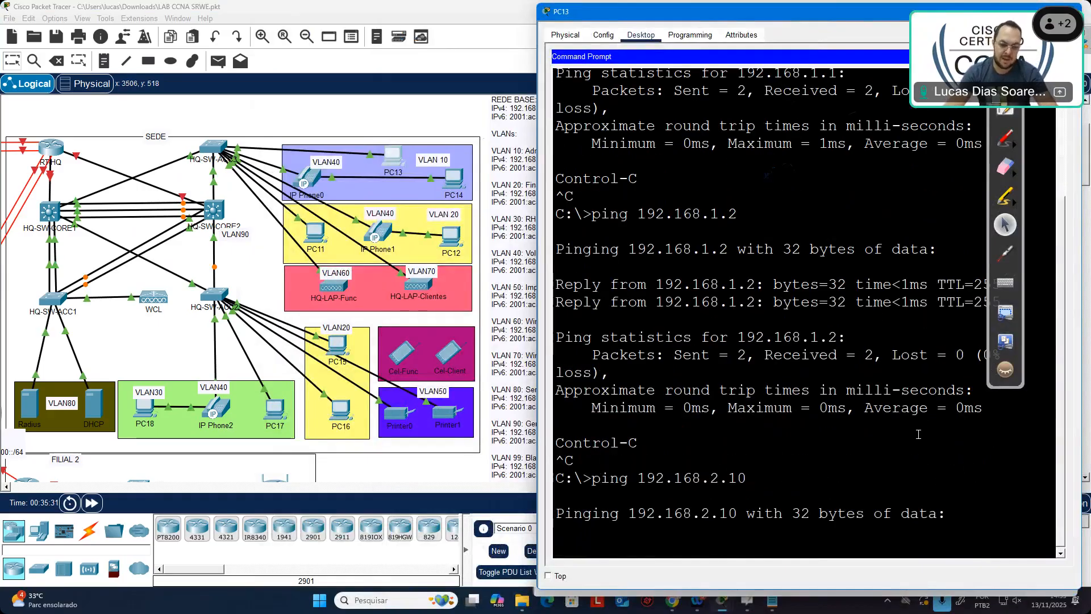
# Step: Interrupt the running ping on PC13 and check its IPv4 address, subnet mask and default gateway with ipconfig
pyautogui.hotkey('ctrl', 'c')
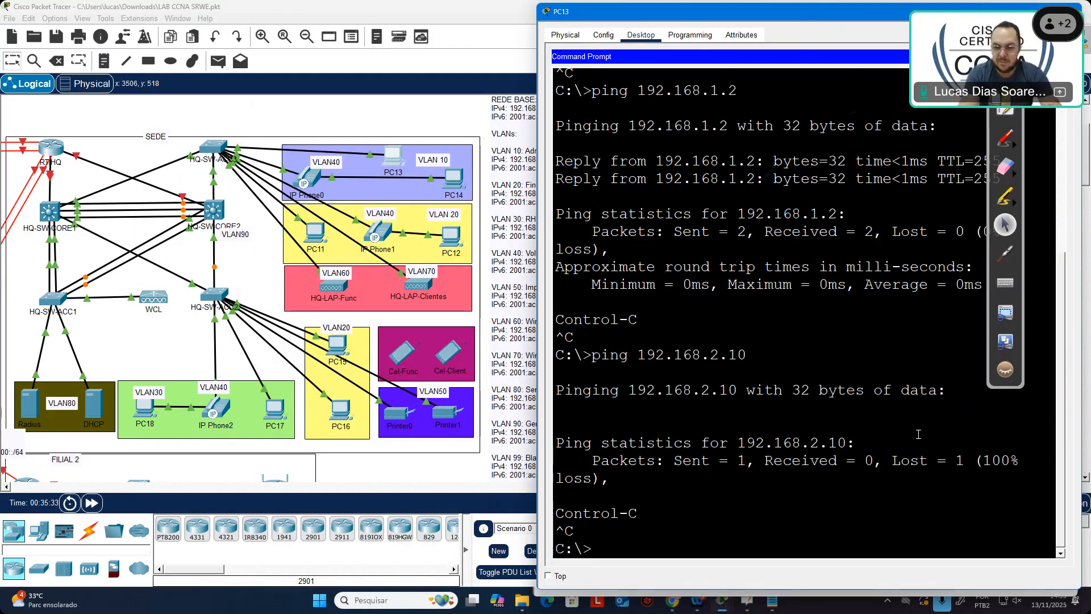
pyautogui.write('ipconfig')
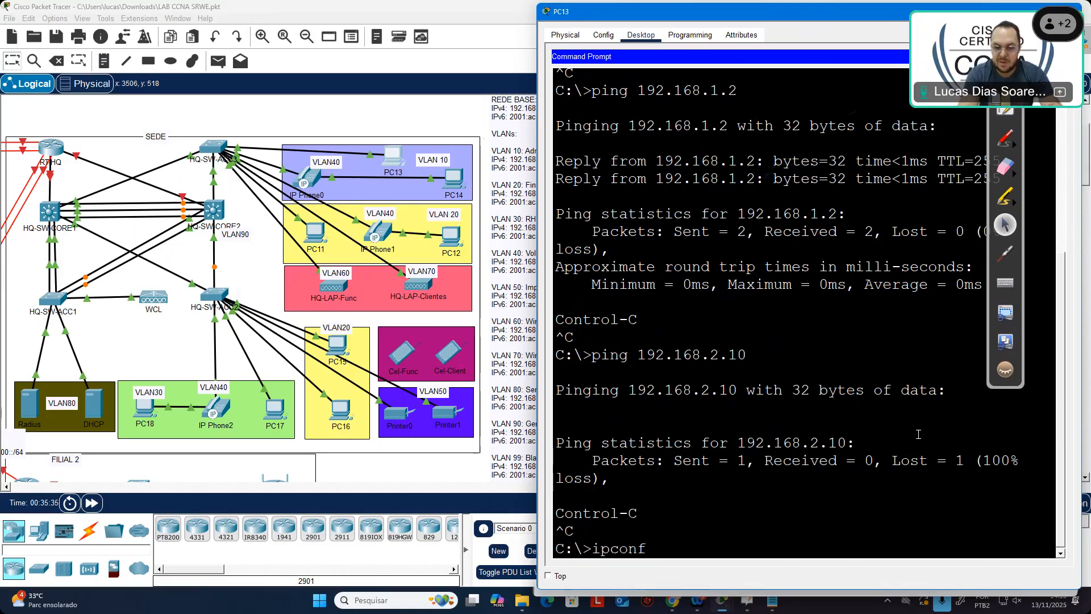
pyautogui.press('Return')
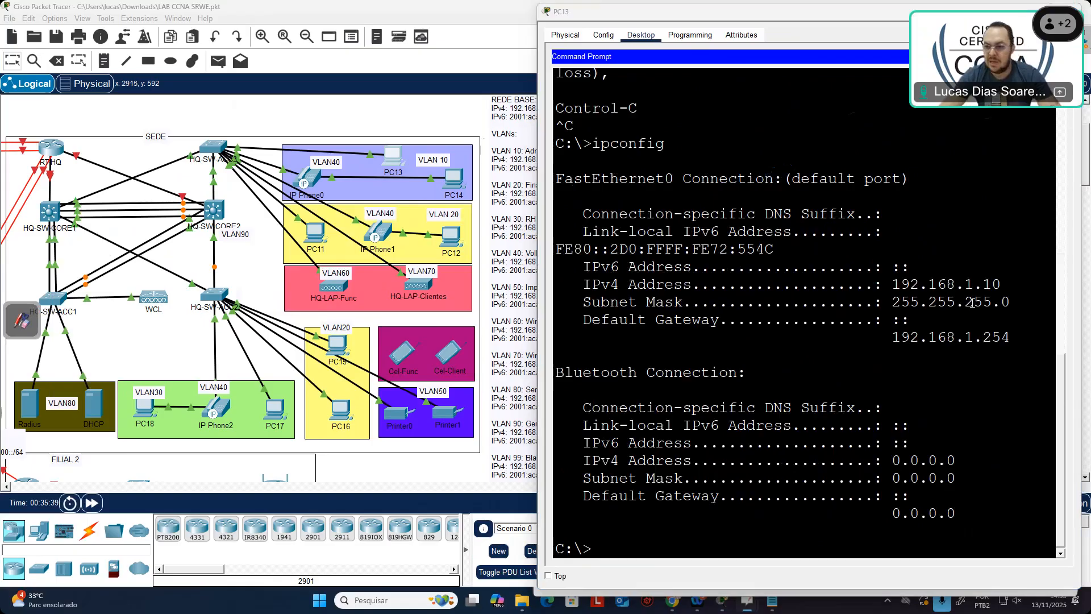
pyautogui.moveTo(1013, 280); pyautogui.dragTo(892, 284)
pyautogui.doubleClick(908, 302)
pyautogui.moveTo(1011, 337); pyautogui.dragTo(987, 337)
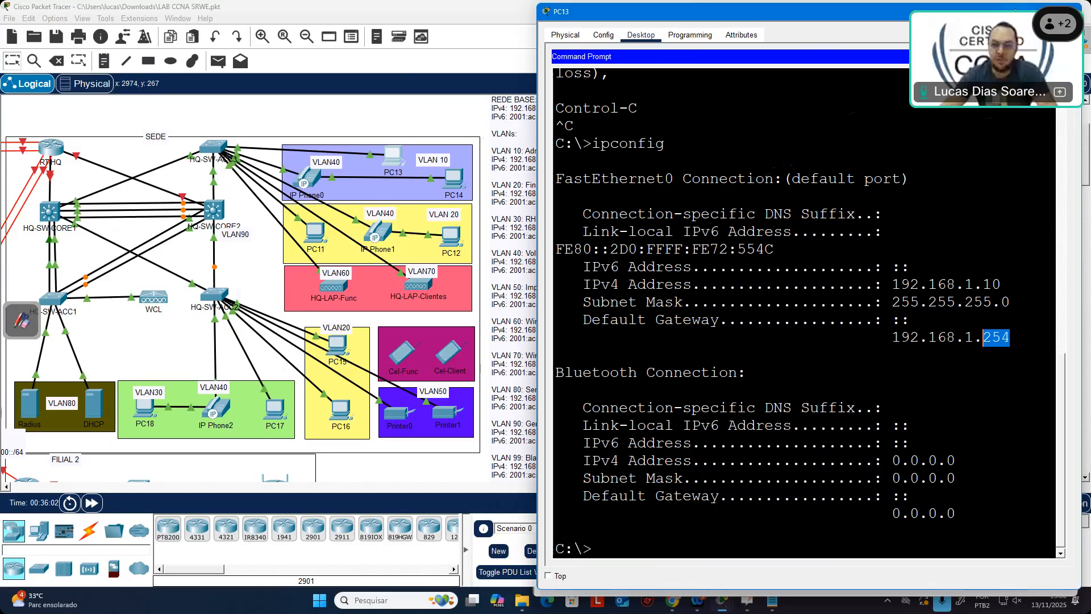
pyautogui.click(1016, 10)
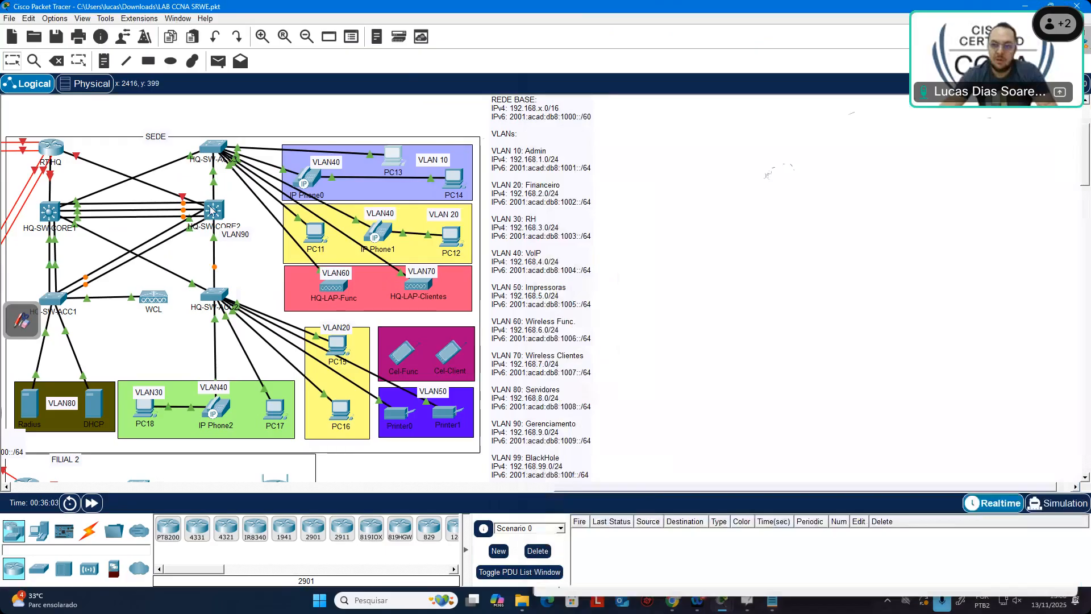
# Step: Bring up the HQ-SW-CORE1 and HQ-SW-CORE2 command lines side by side at their latest prompts
pyautogui.click(212, 211)
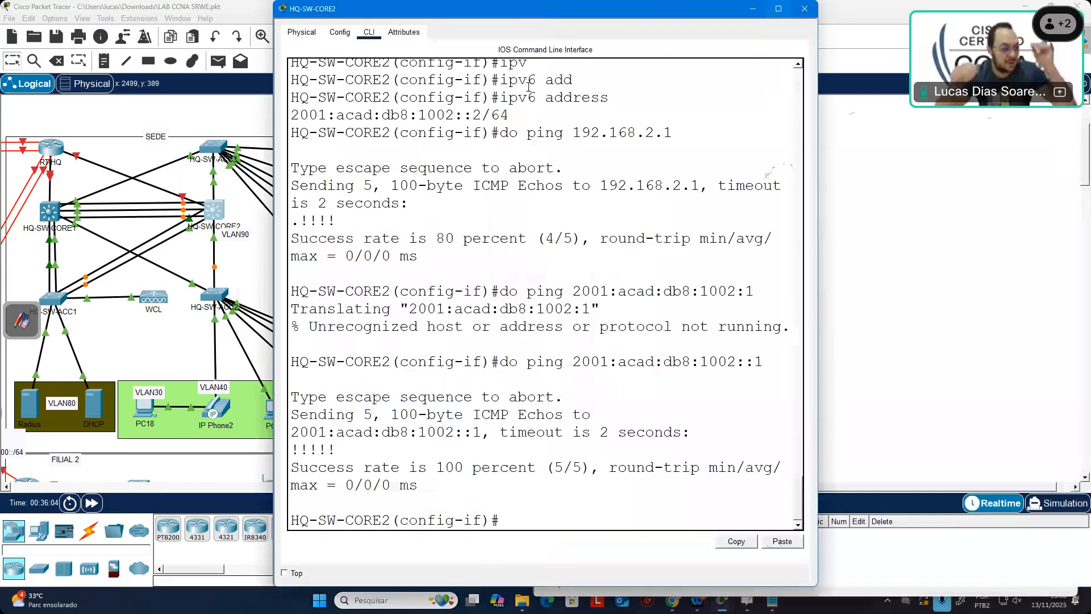
pyautogui.hotkey('alt', 'Tab')
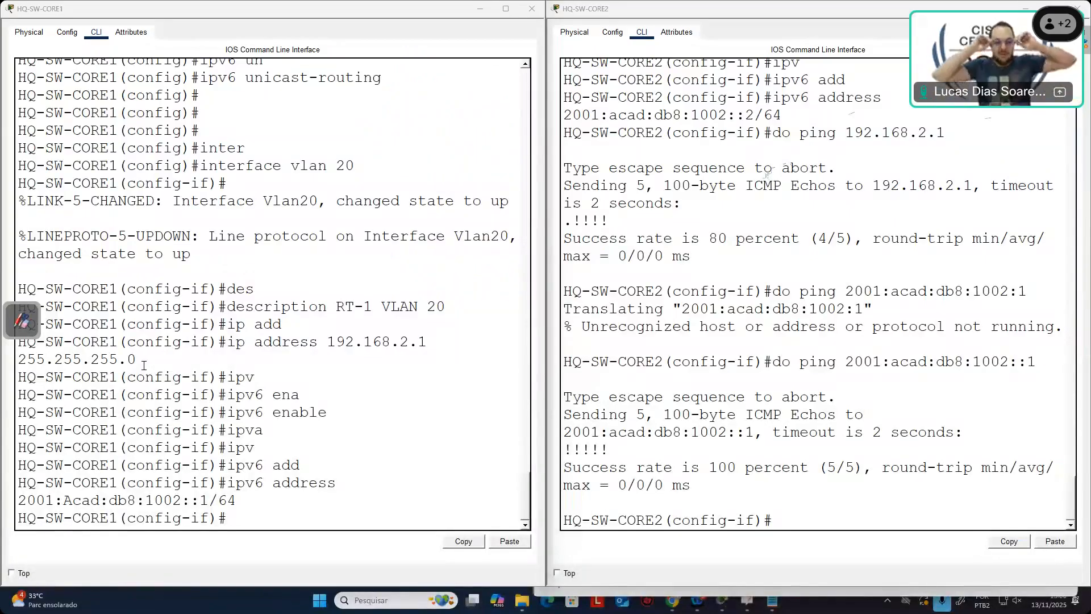
pyautogui.click(390, 515)
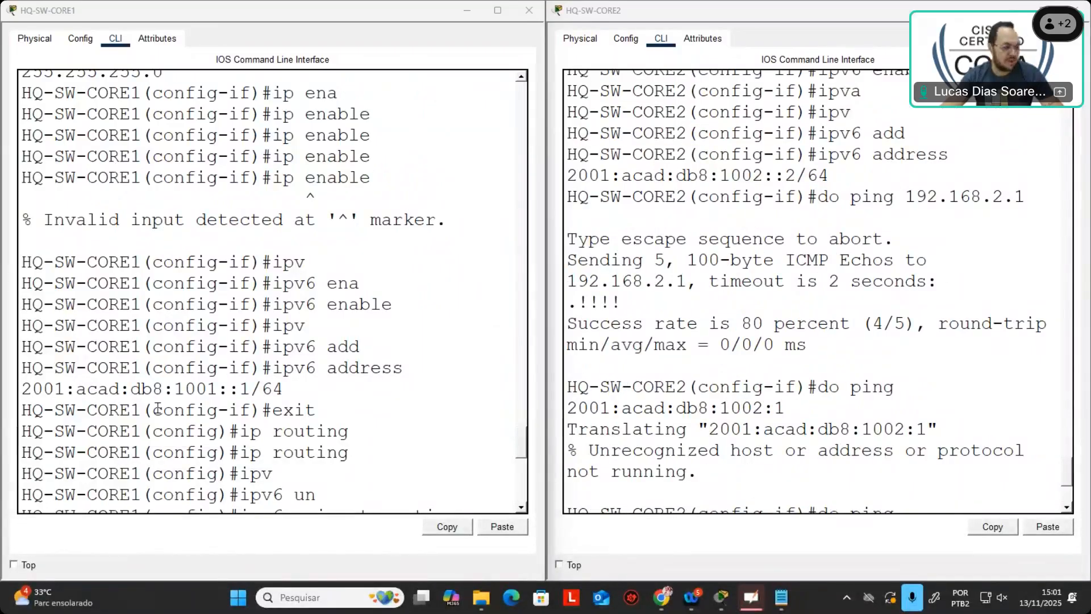
pyautogui.scroll(-2, 448, 456)
pyautogui.scroll(-5, 449, 456)
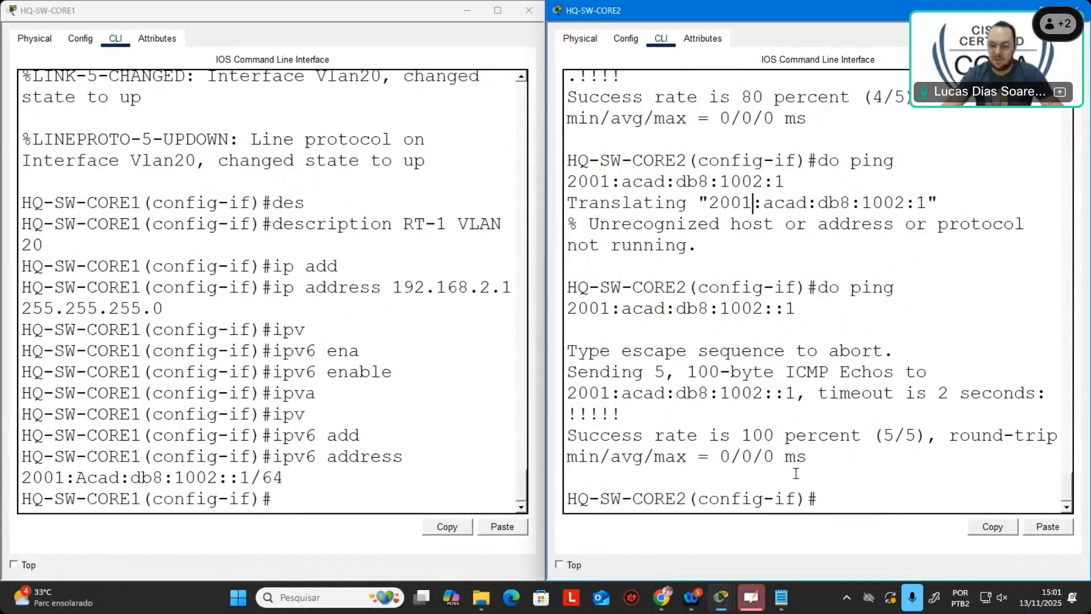
# Step: Exit interface configuration mode back to global configuration on both HQ-SW-CORE1 and HQ-SW-CORE2
pyautogui.click(346, 491)
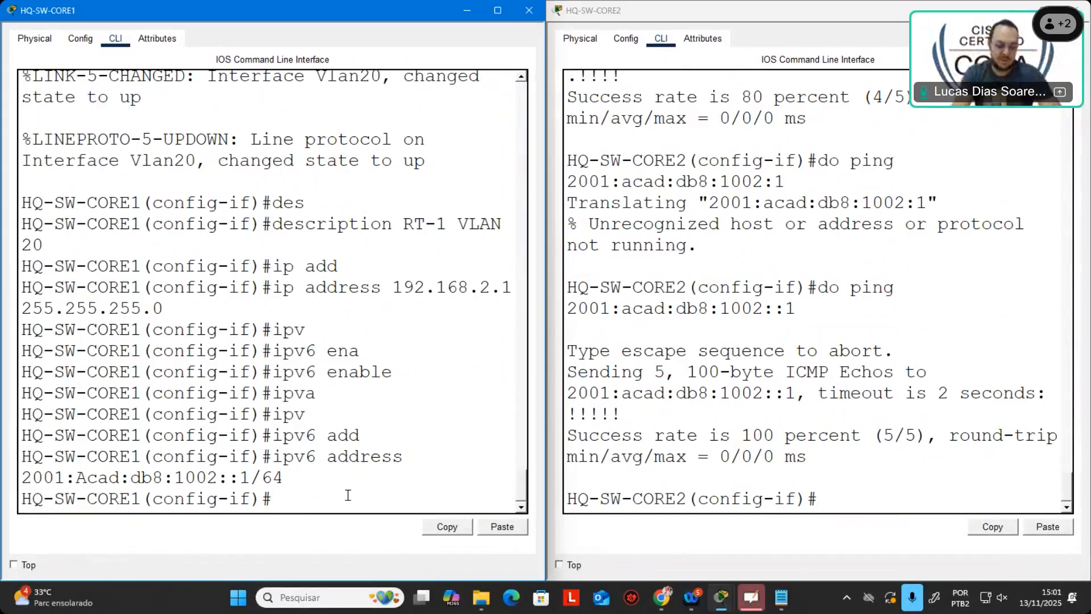
pyautogui.write('it')
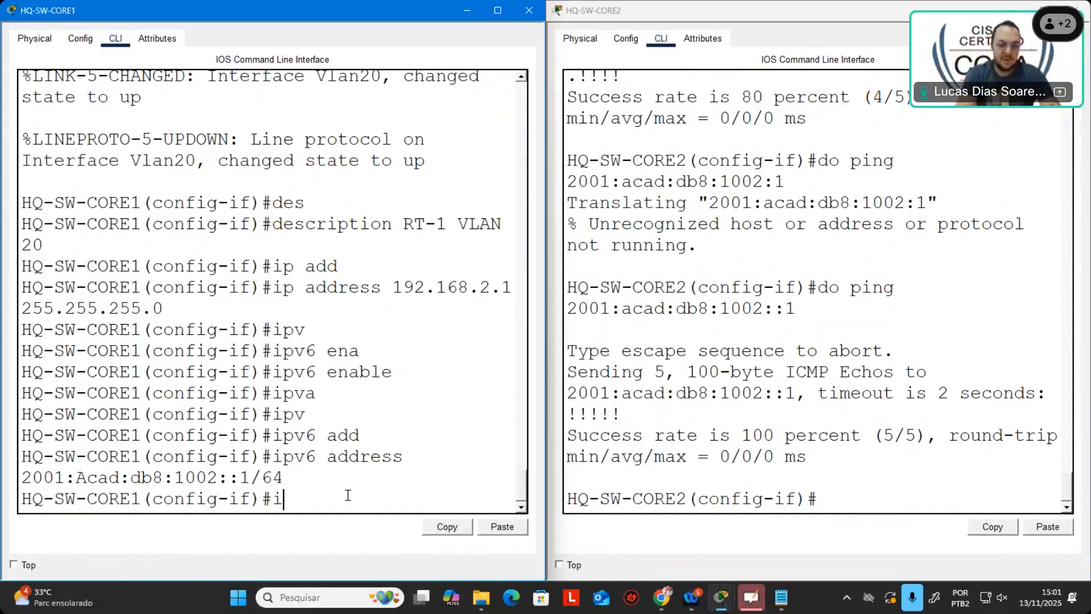
pyautogui.press('BackSpace')
pyautogui.write('nt')
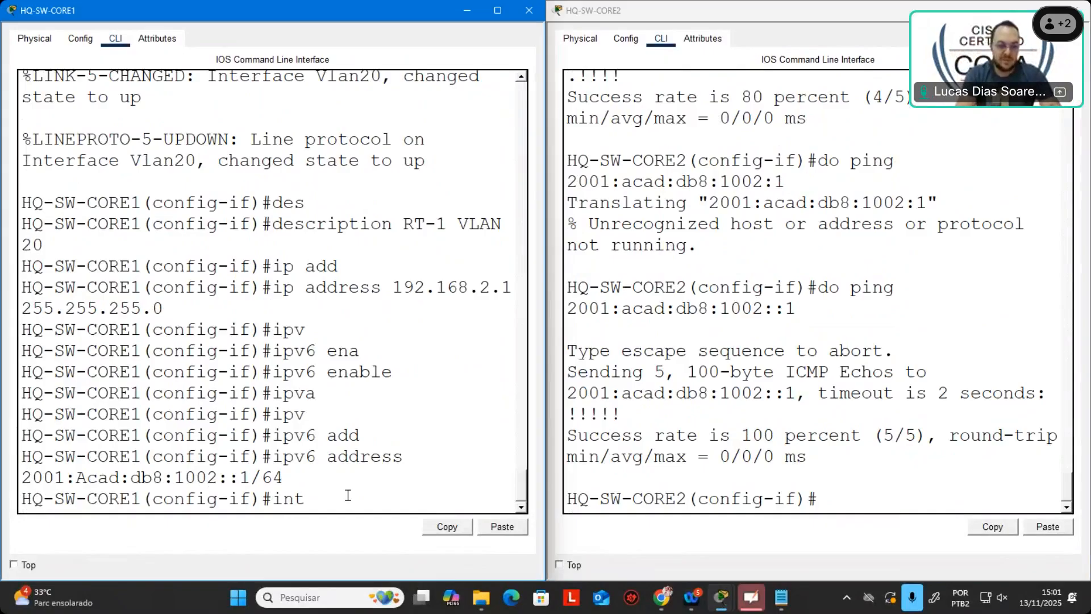
pyautogui.press('BackSpace')
pyautogui.press('BackSpace')
pyautogui.press('BackSpace')
pyautogui.write('exit')
pyautogui.press('Return')
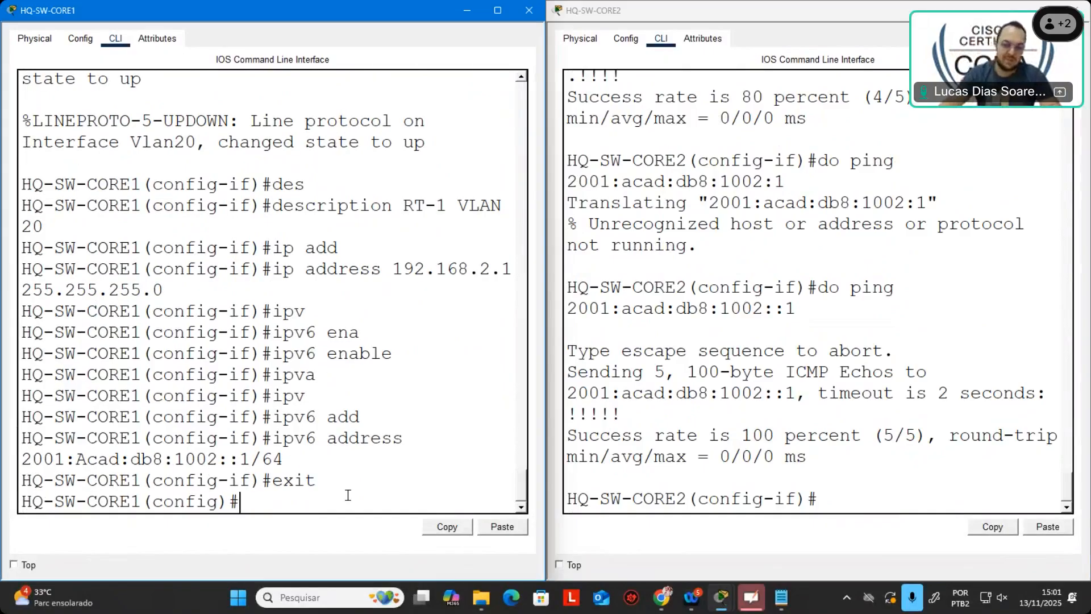
pyautogui.click(871, 500)
pyautogui.write('exit')
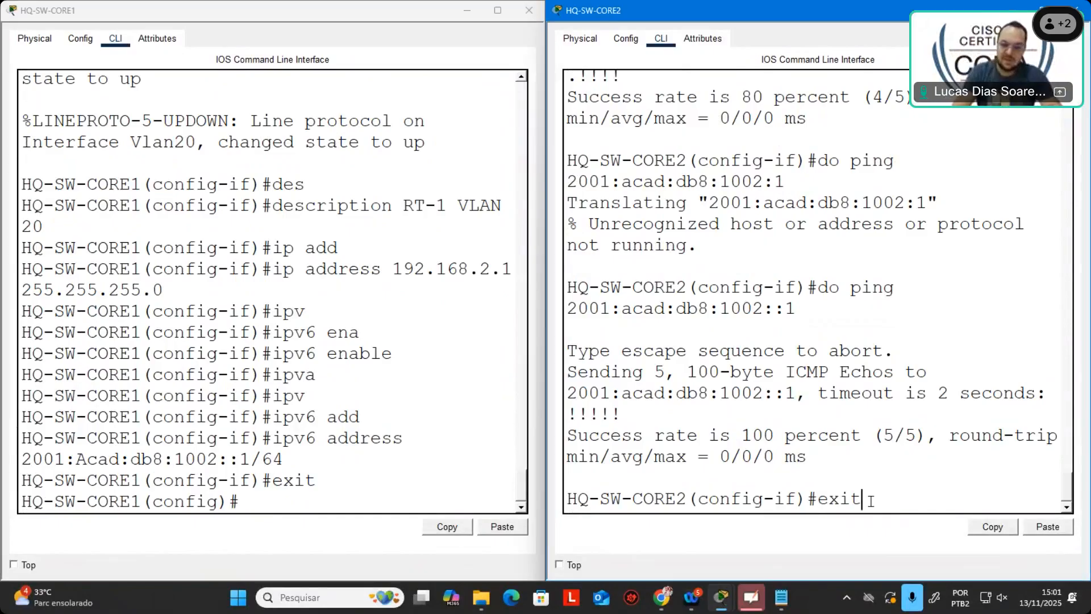
pyautogui.press('Return')
# Step: Enter interface configuration mode for VLAN 10 on HQ-SW-CORE1
pyautogui.click(343, 496)
pyautogui.write('int')
pyautogui.press('Tab')
pyautogui.write('val')
pyautogui.press('BackSpace')
pyautogui.press('BackSpace')
pyautogui.write('lan')
pyautogui.press('Tab')
pyautogui.write('1')
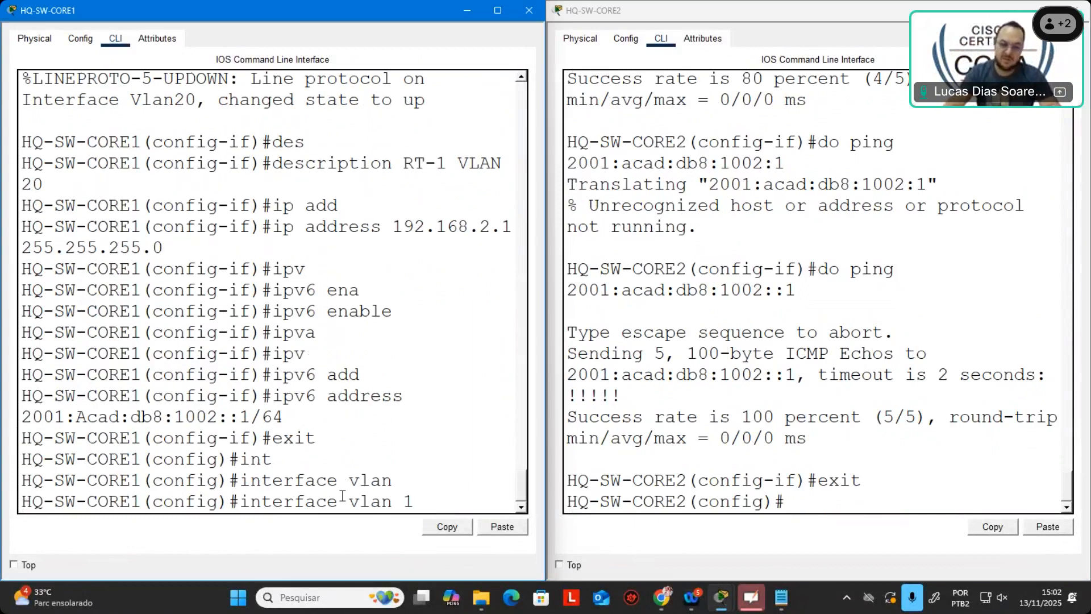
pyautogui.write('0')
pyautogui.press('Return')
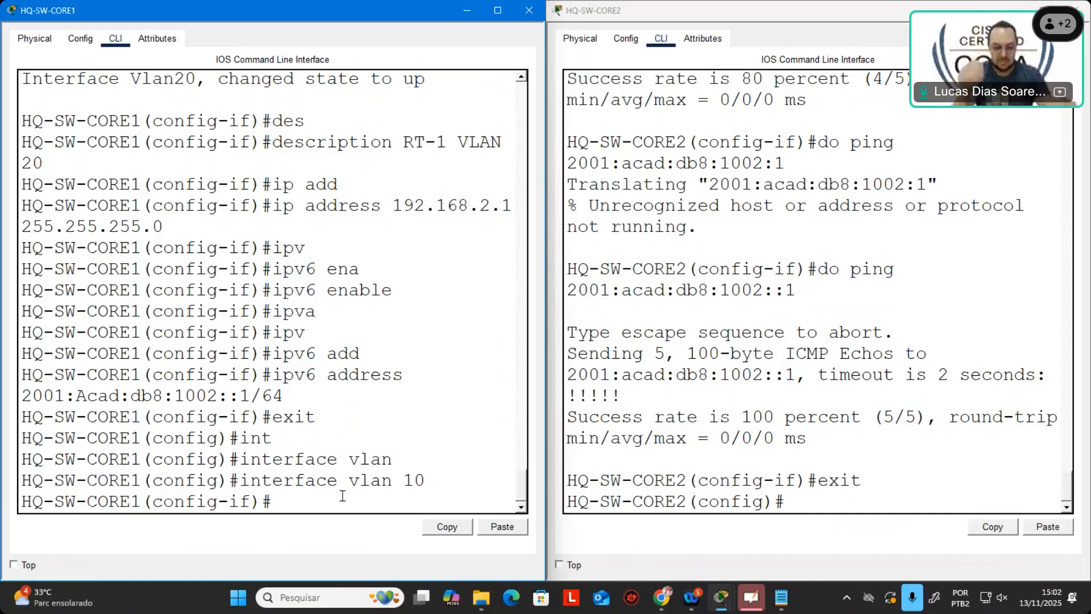
# Step: List the available options of the HSRP standby command on HQ-SW-CORE1's VLAN 10 interface
pyautogui.write('stan')
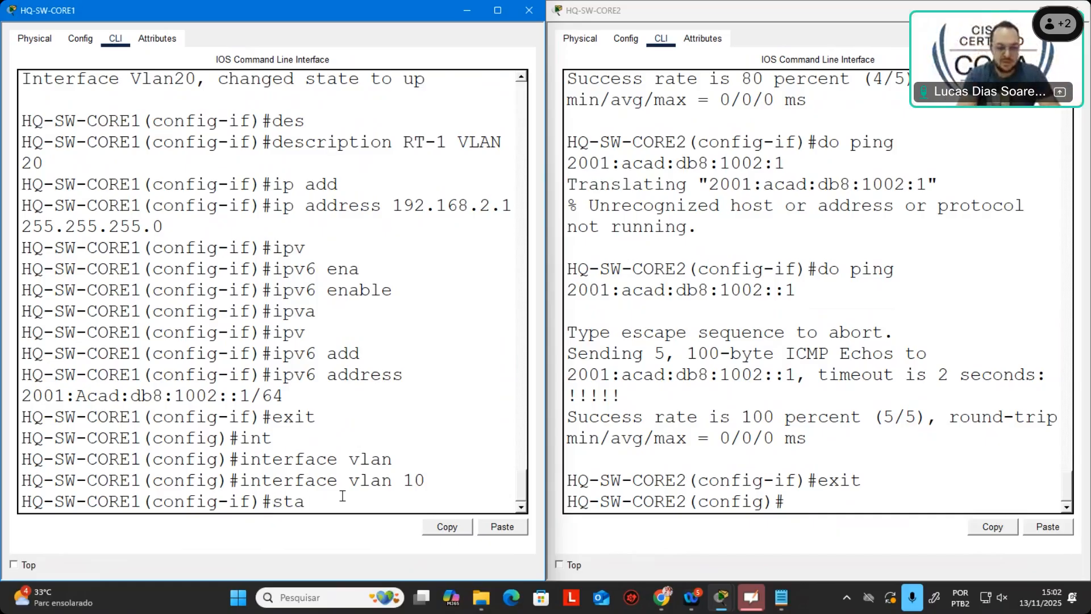
pyautogui.press('Tab')
pyautogui.write('?')
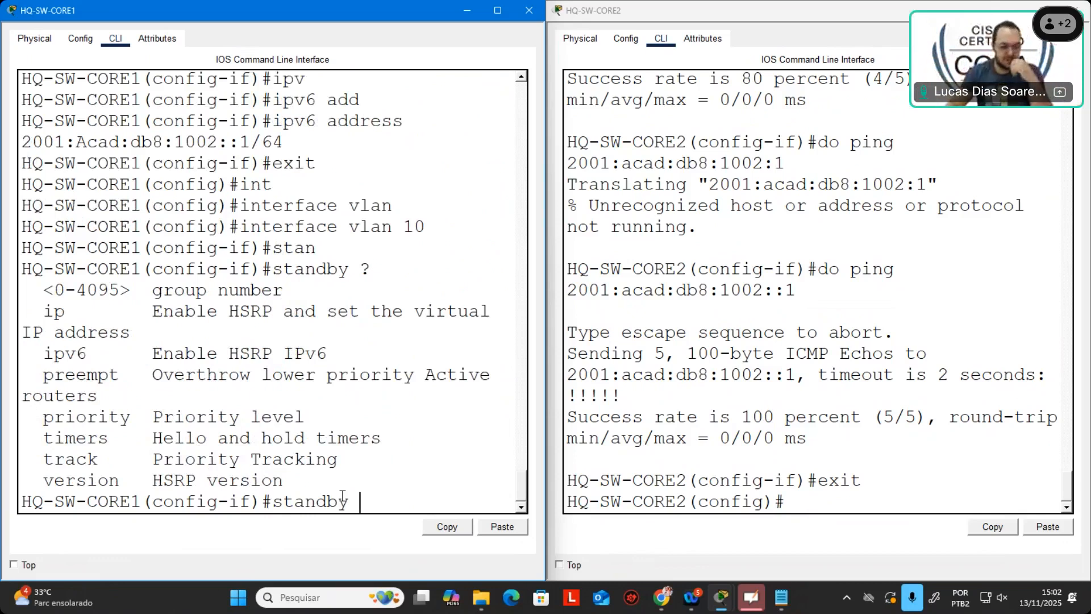
pyautogui.click(751, 596)
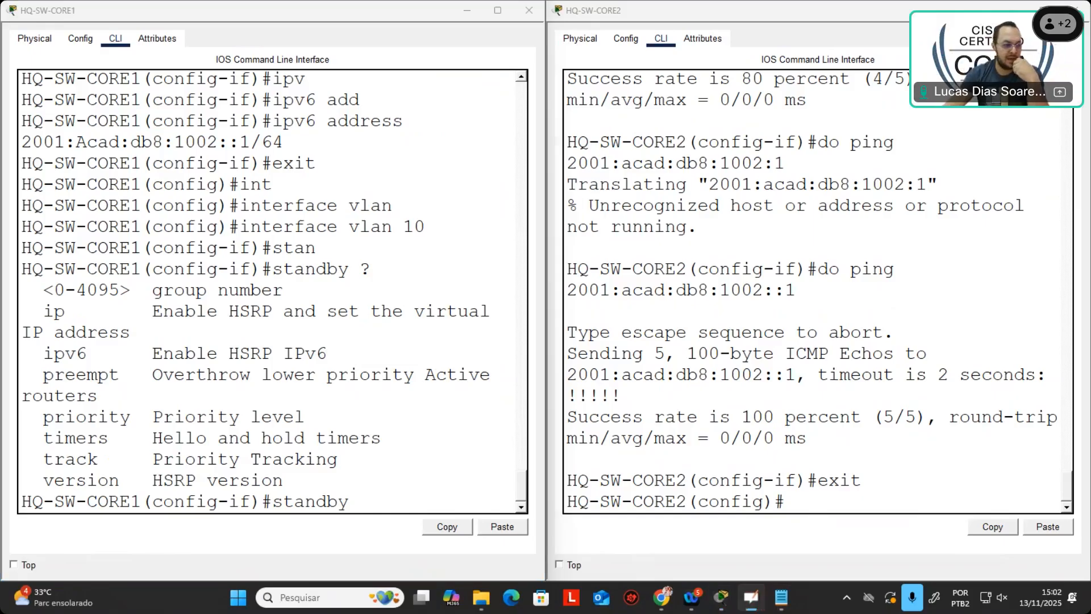
pyautogui.moveTo(751, 597)
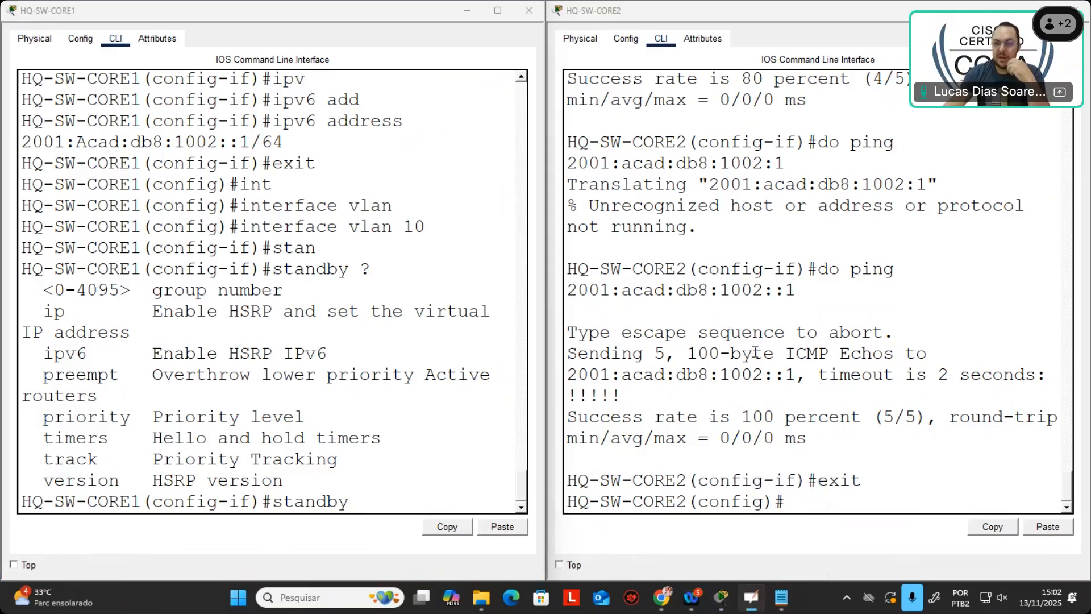
pyautogui.click(400, 498)
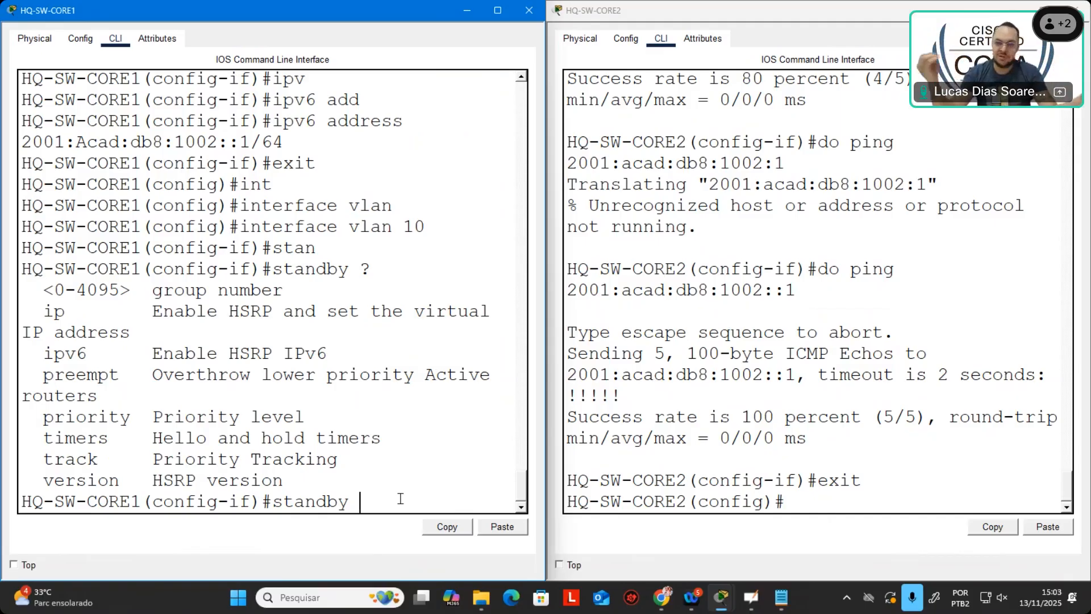
# Step: Return to the network topology, close the OpenBoard window and search for OpenBoard to start it again
pyautogui.click(1087, 25)
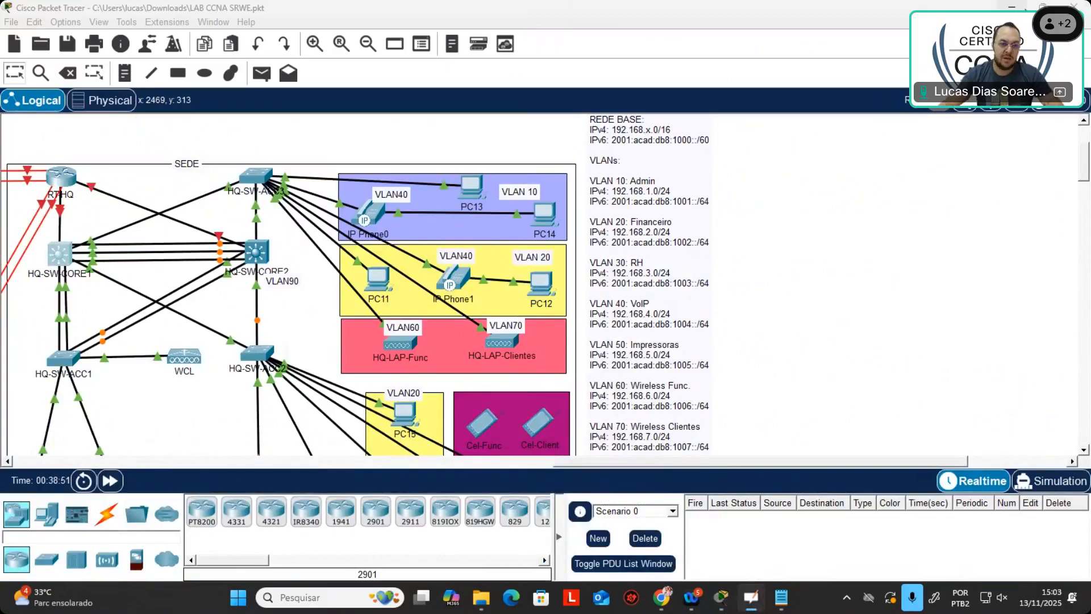
pyautogui.moveTo(593, 462); pyautogui.dragTo(587, 467)
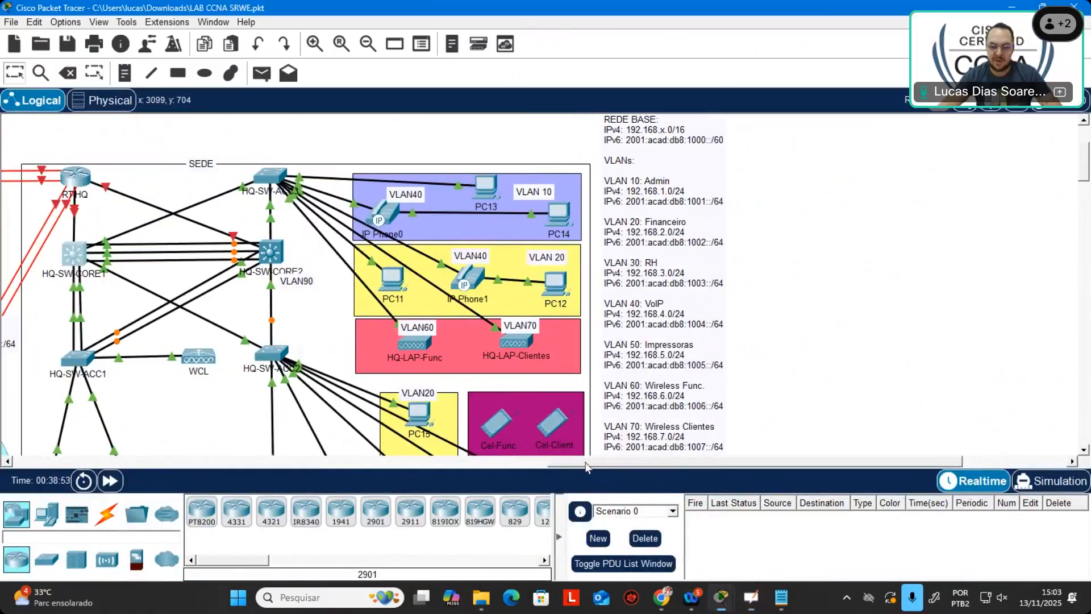
pyautogui.hscroll(-5, 587, 462)
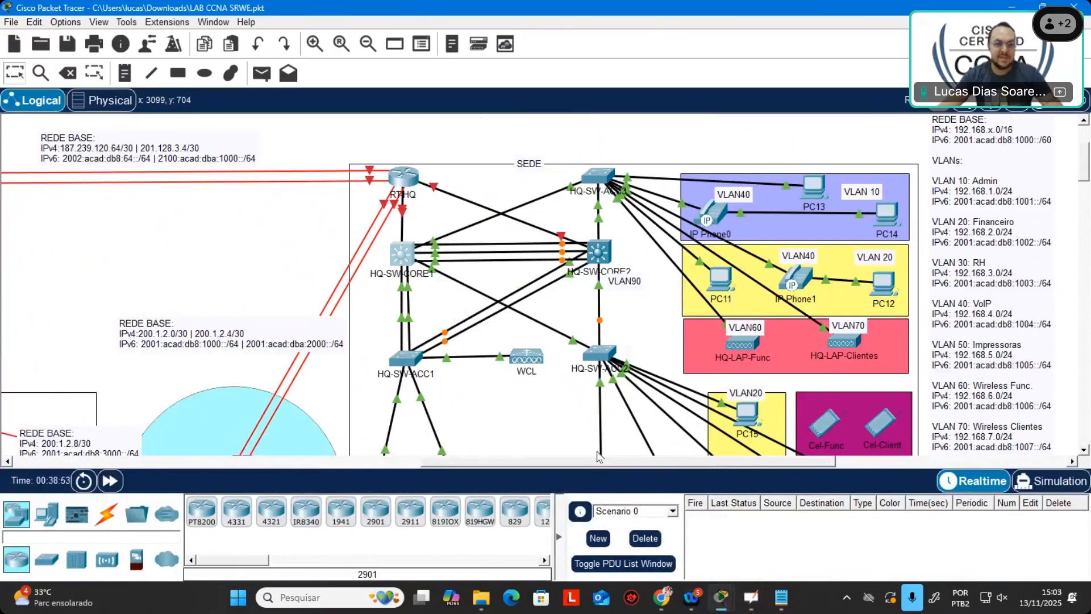
pyautogui.scroll(-3, 598, 443)
pyautogui.scroll(4, 142, 122)
pyautogui.rightClick(751, 596)
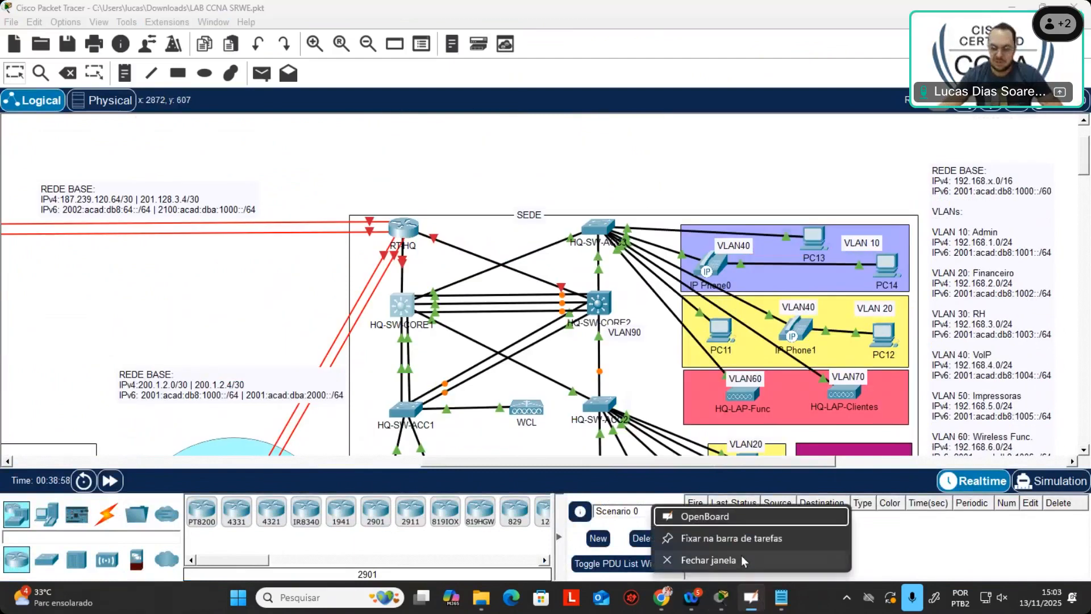
pyautogui.click(741, 555)
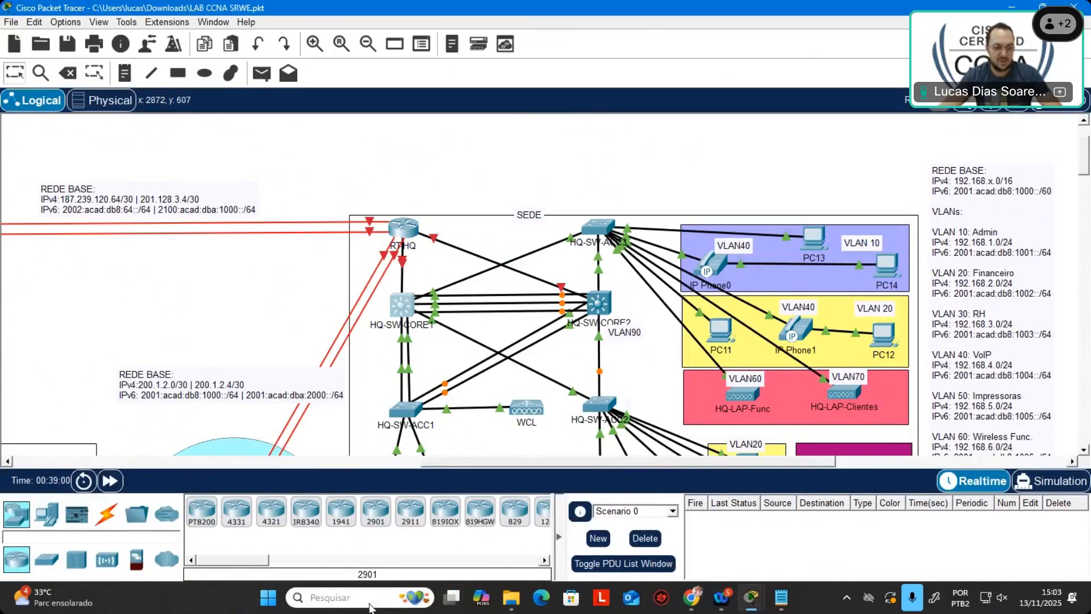
pyautogui.click(369, 605)
pyautogui.write('ope')
pyautogui.click(855, 192)
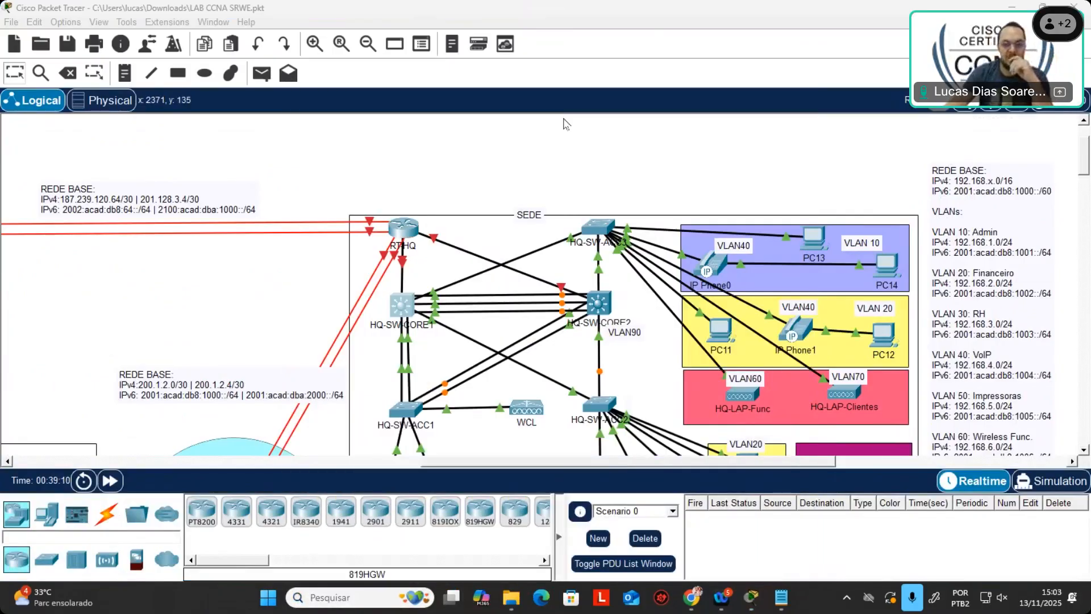
pyautogui.scroll(-3, 674, 197)
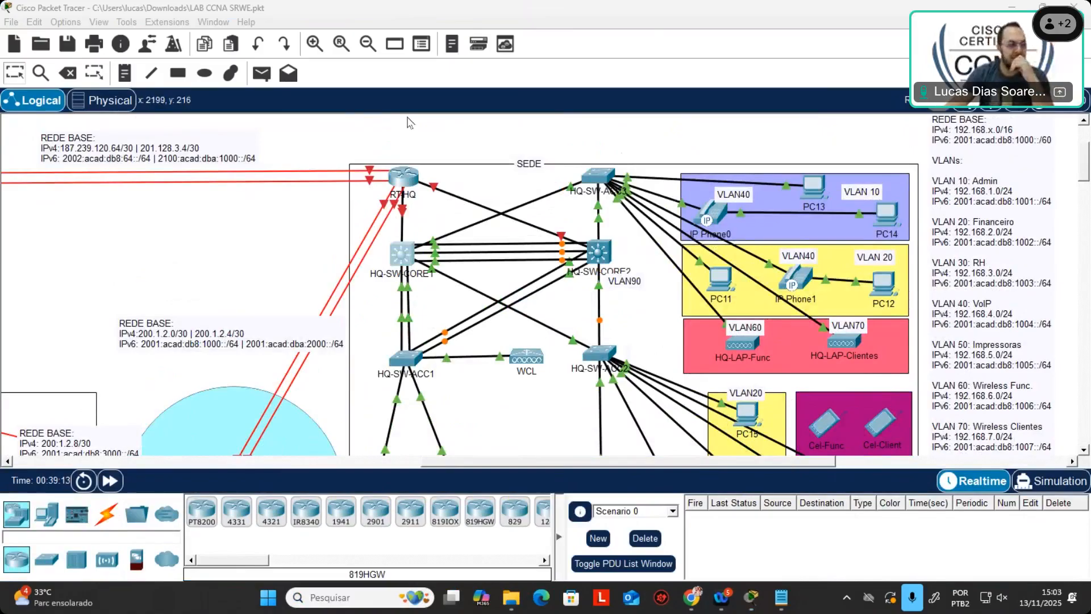
pyautogui.scroll(-5, 696, 230)
pyautogui.scroll(5, 691, 438)
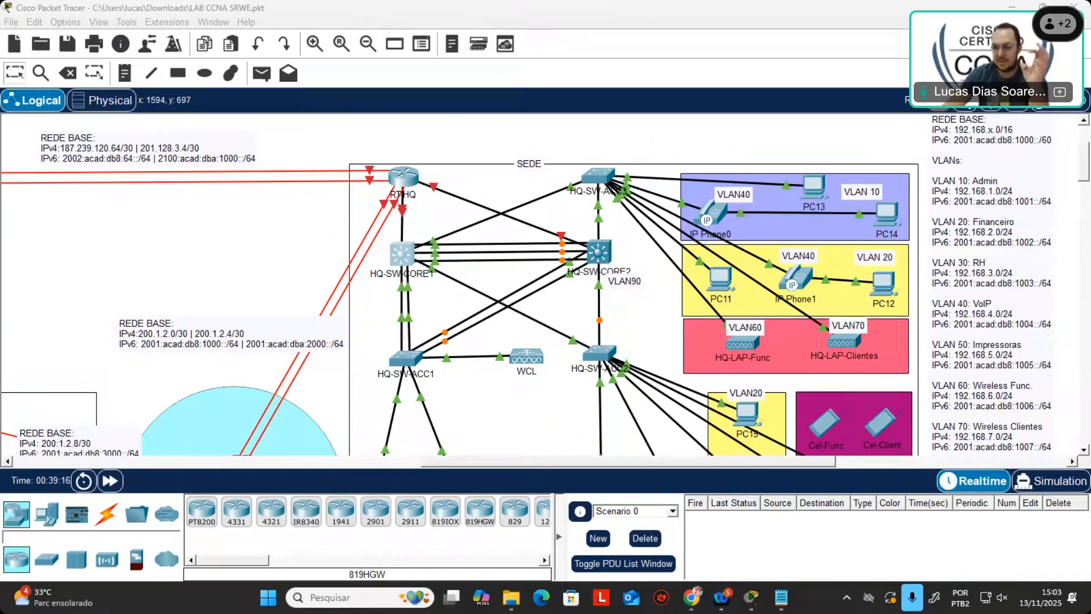
pyautogui.scroll(-3, 989, 197)
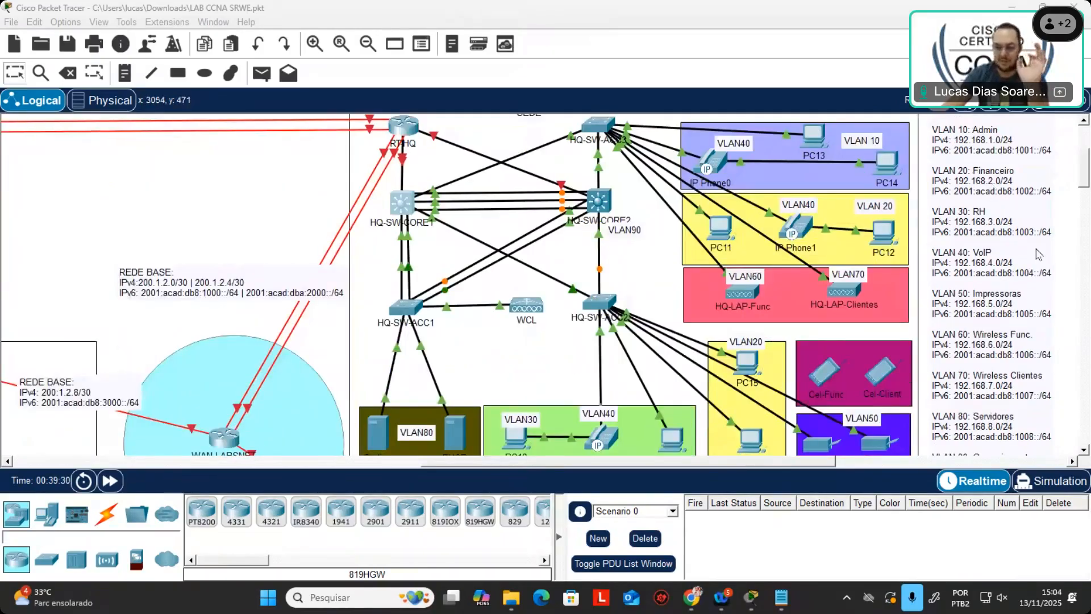
pyautogui.scroll(-3, 401, 266)
pyautogui.scroll(6, 401, 266)
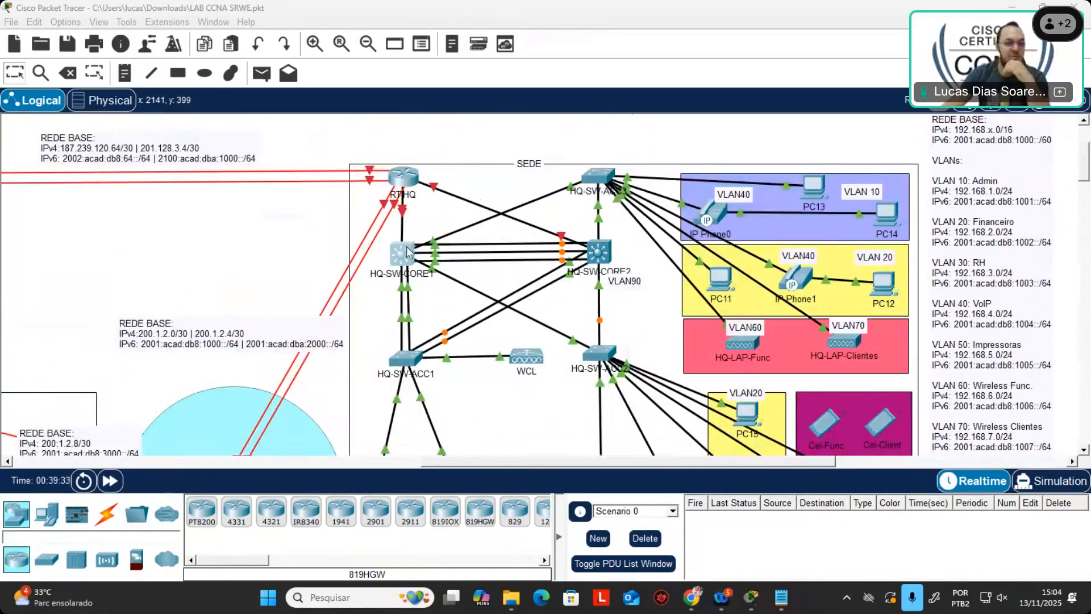
# Step: Move the HQ-SW-CORE1 and HQ-SW-CORE2 switches slightly upward in the topology
pyautogui.click(403, 262)
pyautogui.moveTo(407, 257); pyautogui.dragTo(408, 242)
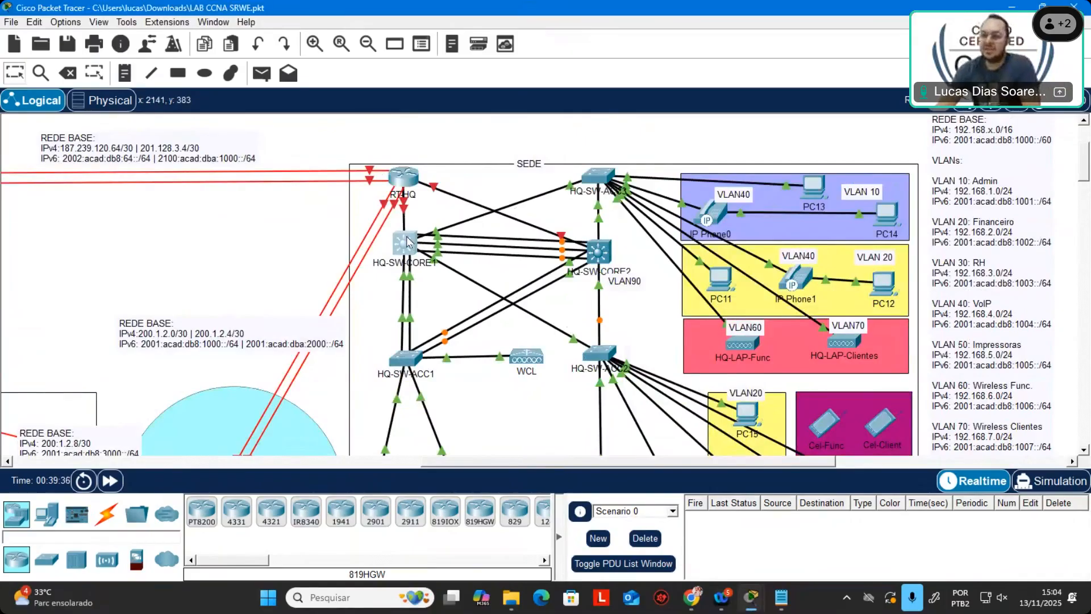
pyautogui.moveTo(599, 251); pyautogui.dragTo(601, 240)
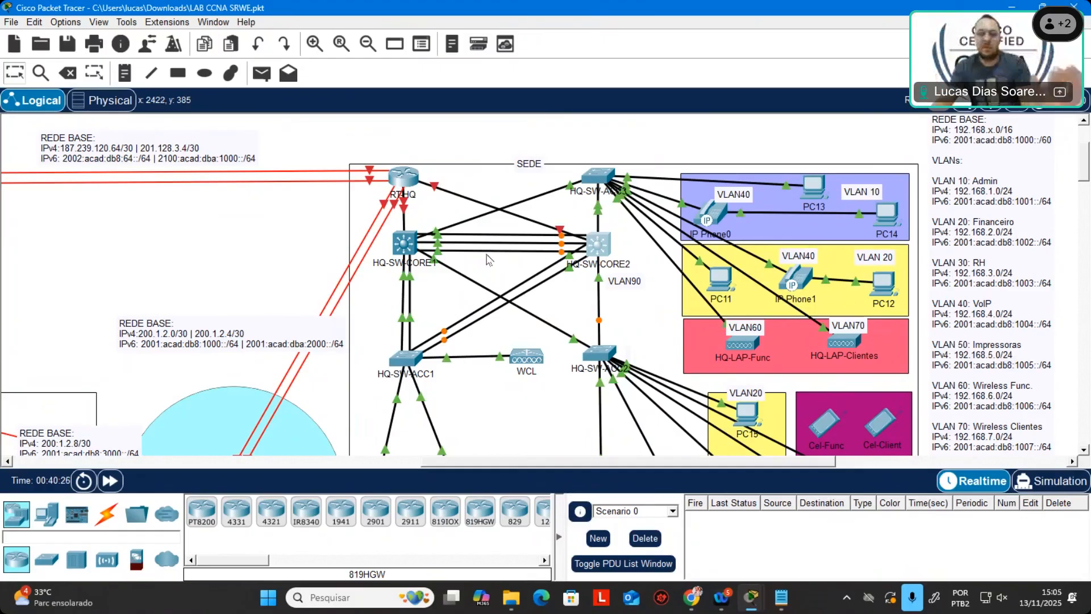
# Step: Add a text note reading "PRIORT: 10,20,30,40,50" above HQ-SW-CORE1 in the topology
pyautogui.click(124, 72)
pyautogui.click(296, 228)
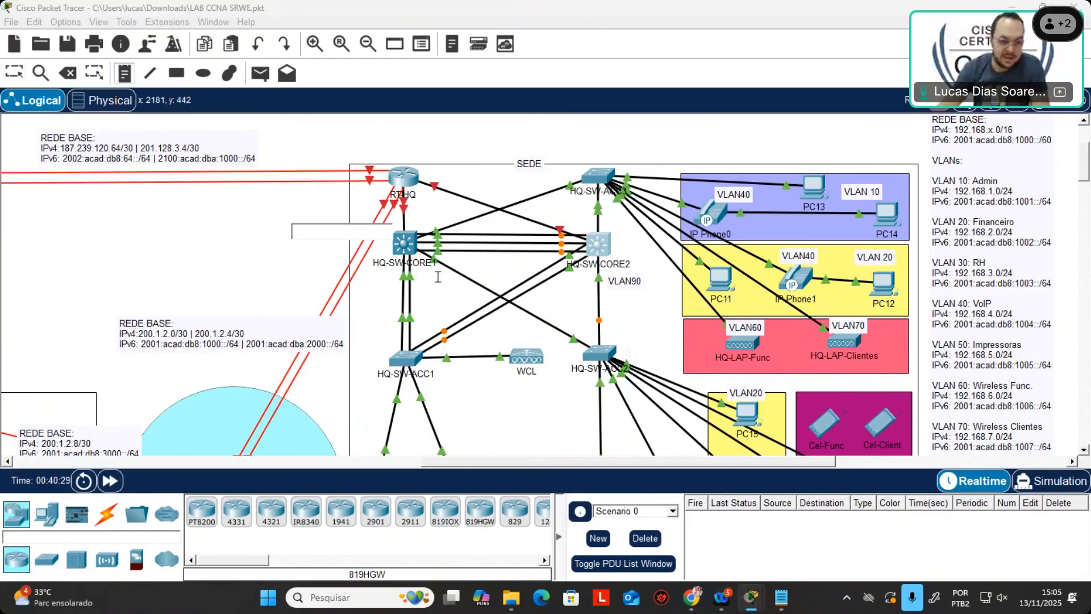
pyautogui.write('PRI')
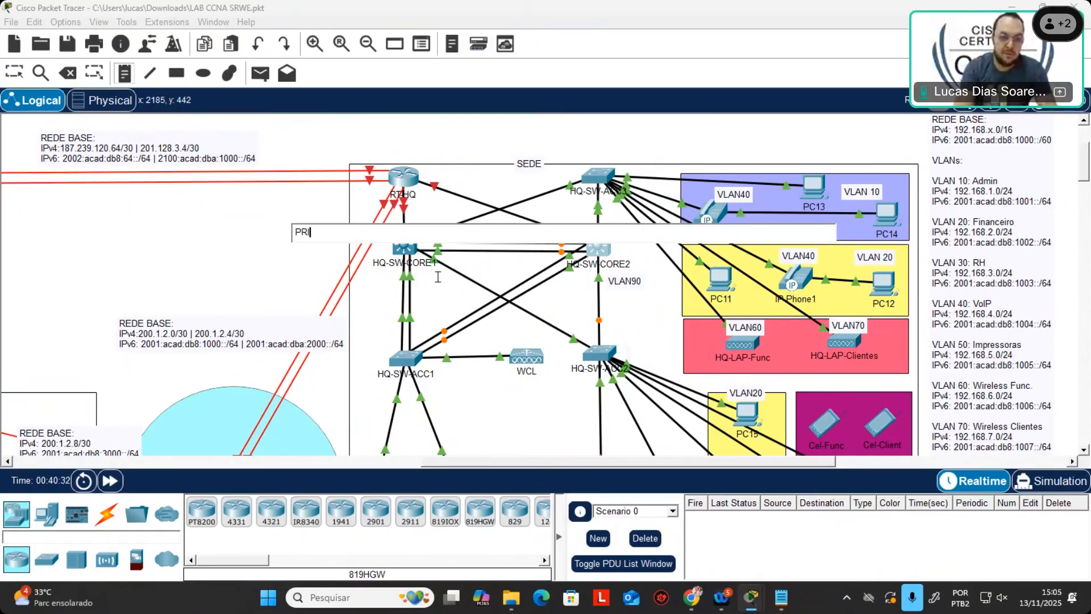
pyautogui.write('OR')
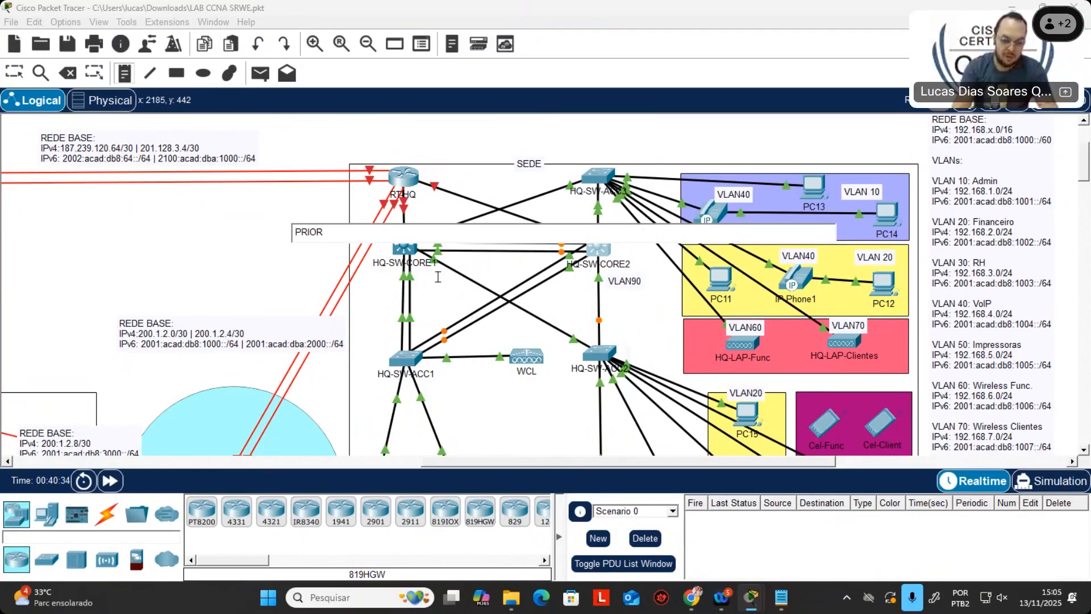
pyautogui.write('T')
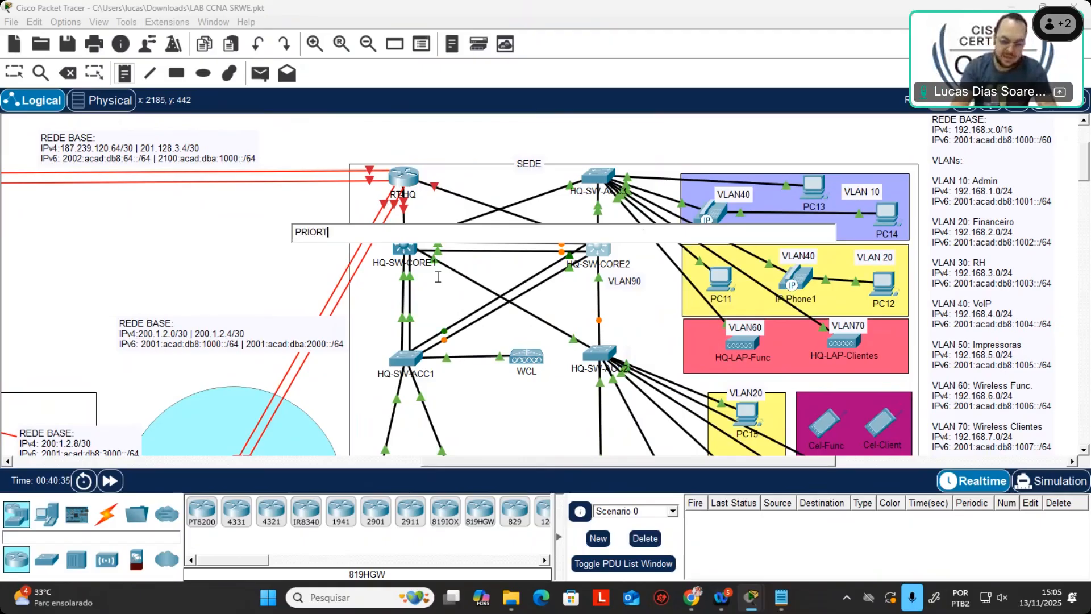
pyautogui.write(': 10,20')
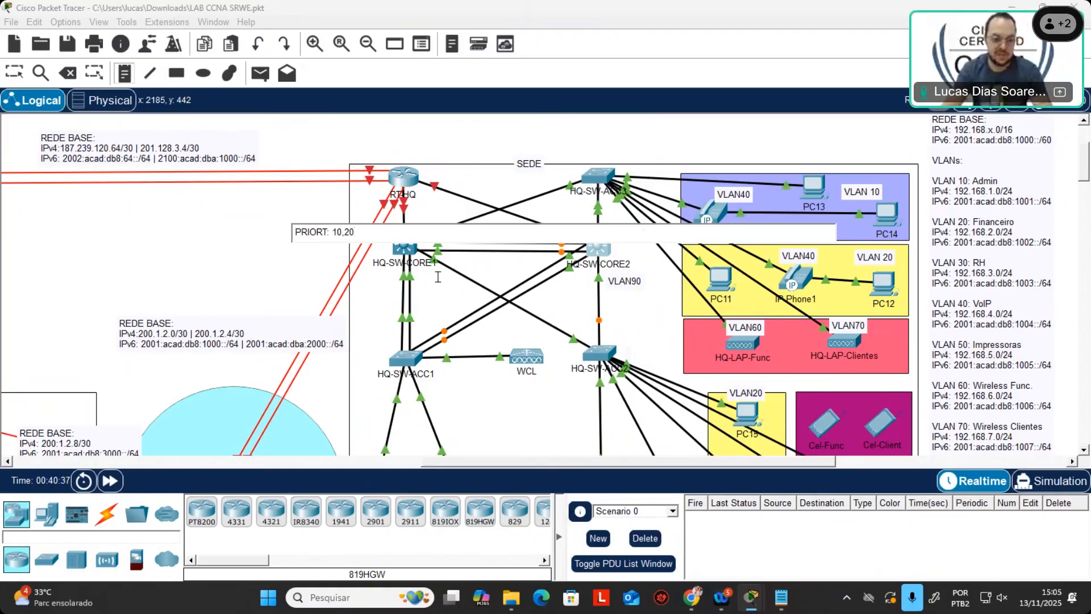
pyautogui.write(',30,40,50')
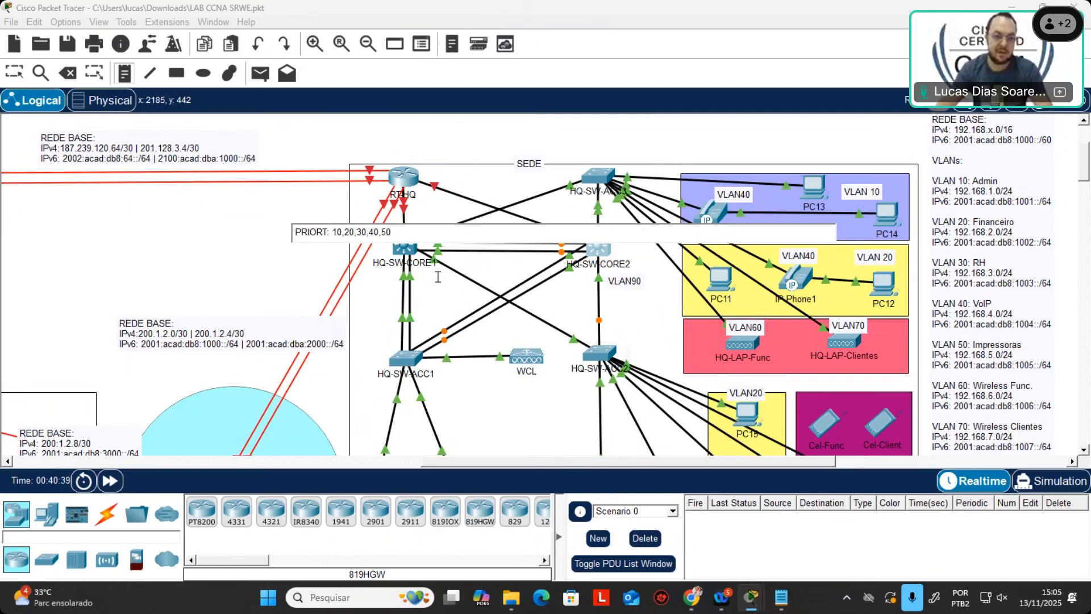
pyautogui.click(421, 242)
# Step: Duplicate the HQ-SW-CORE1 priority note and place the copy above HQ-SW-CORE2
pyautogui.moveTo(419, 237); pyautogui.dragTo(602, 233)
pyautogui.hotkey('ctrl', 'c')
pyautogui.hotkey('ctrl', 'v')
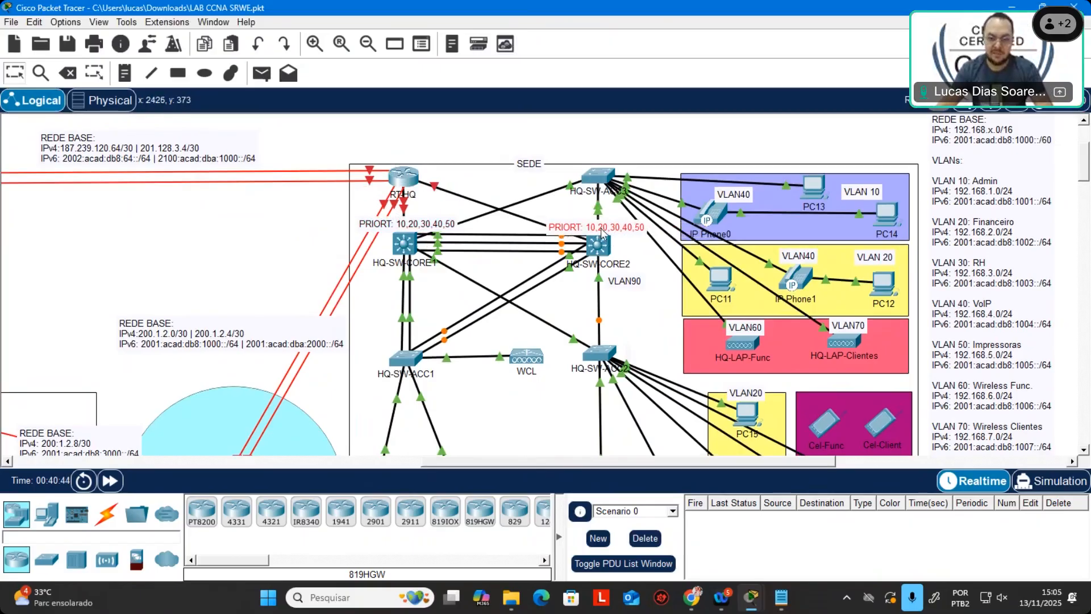
# Step: Change the note above HQ-SW-CORE2 to "PRIORT: 60,70,80,90" and adjust its position above the switch
pyautogui.doubleClick(606, 231)
pyautogui.moveTo(670, 225); pyautogui.dragTo(585, 226)
pyautogui.write('60')
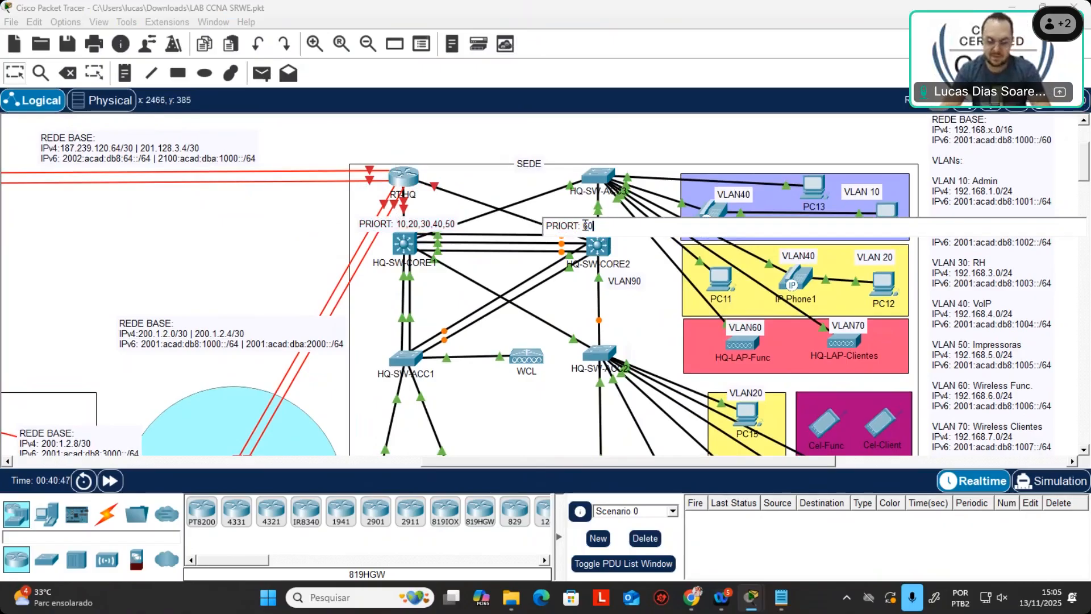
pyautogui.write(',70,80,')
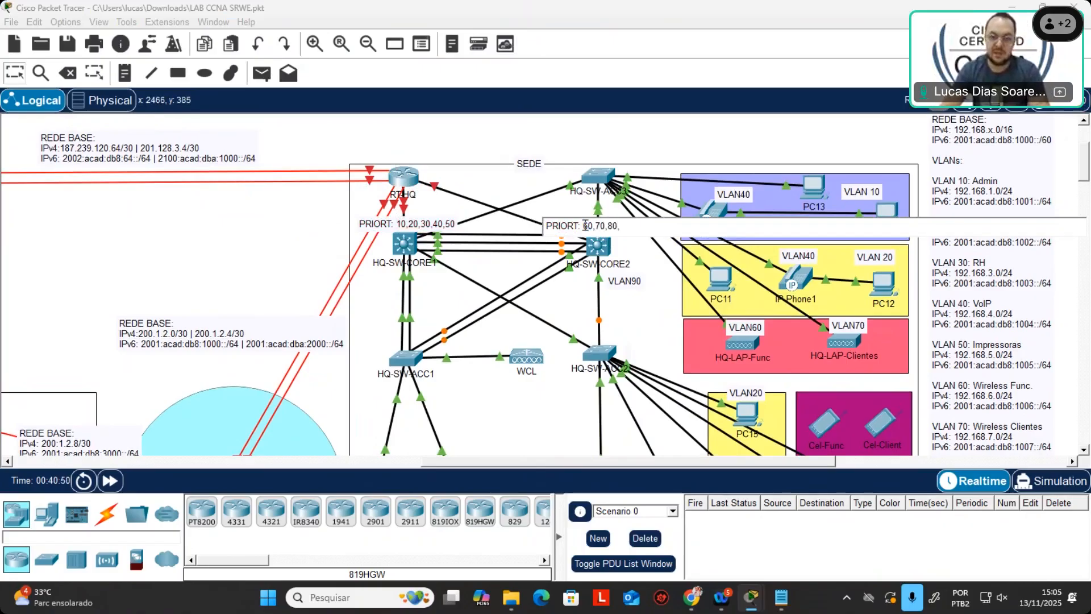
pyautogui.write('90')
pyautogui.click(588, 229)
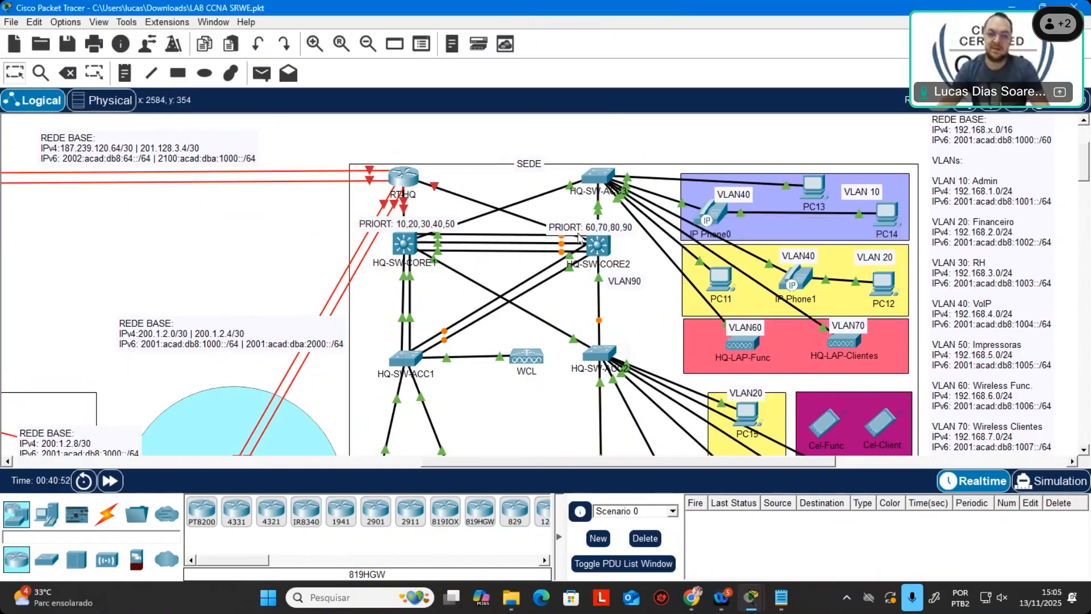
pyautogui.moveTo(589, 229); pyautogui.dragTo(590, 227)
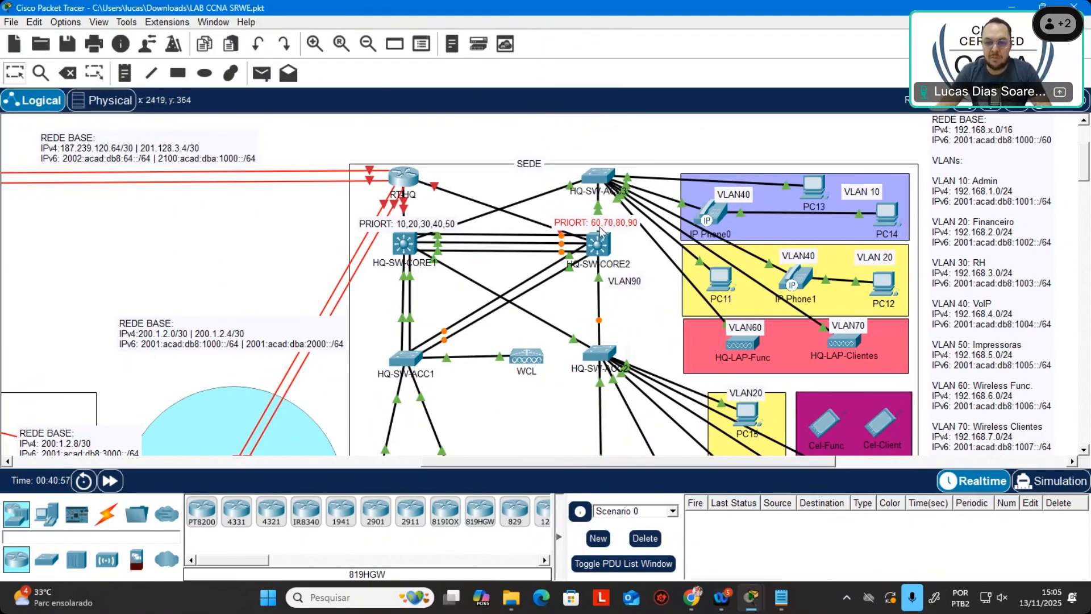
pyautogui.moveTo(599, 227); pyautogui.dragTo(598, 228)
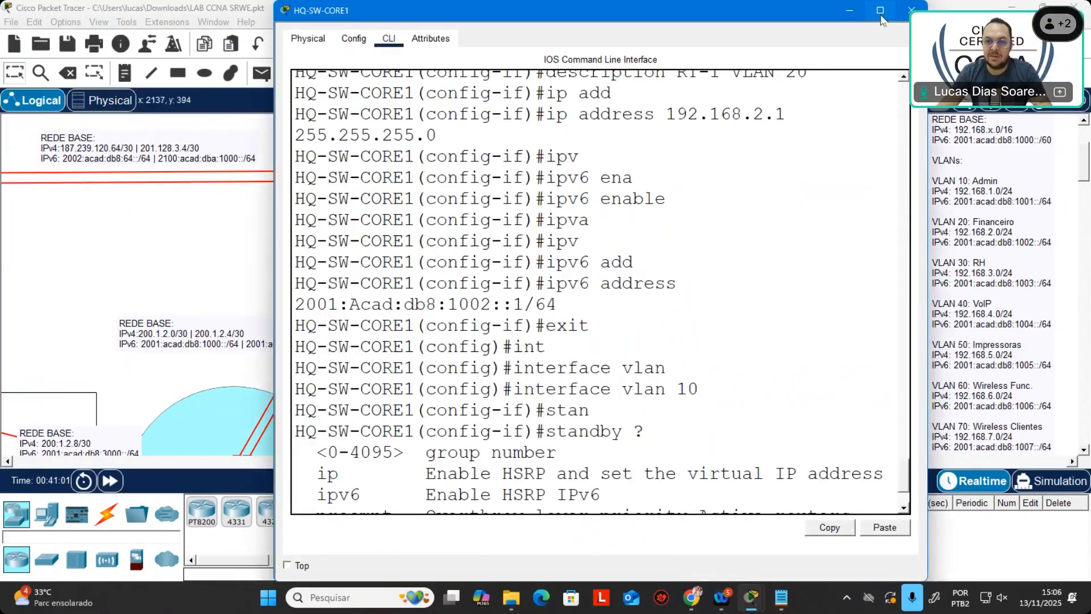
# Step: Arrange the HQ-SW-CORE1 and HQ-SW-CORE2 command line windows side by side, each filling half the screen
pyautogui.moveTo(869, 12)
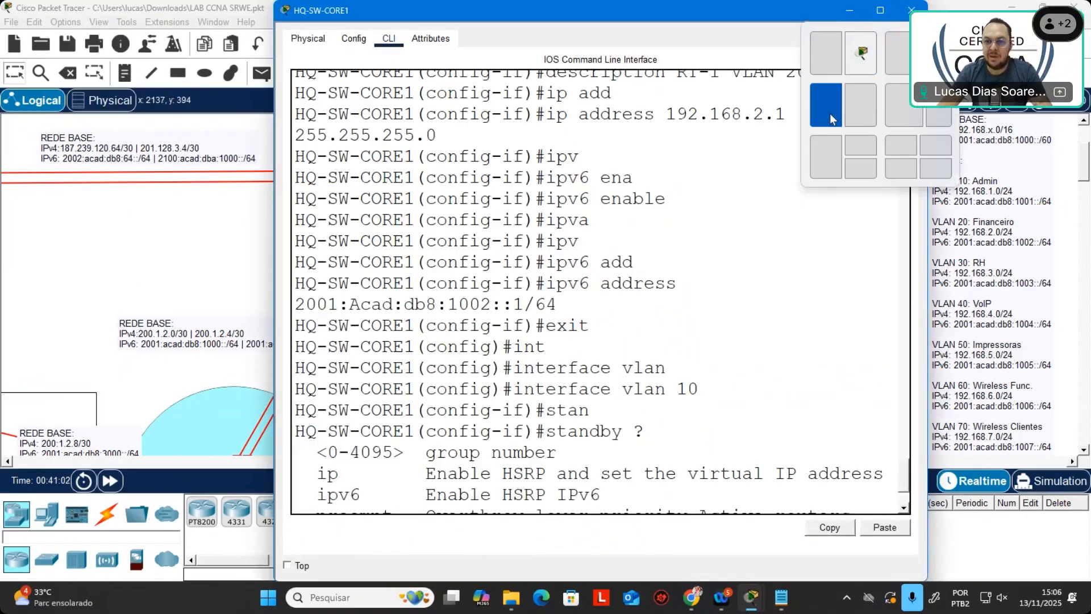
pyautogui.click(826, 102)
pyautogui.click(869, 116)
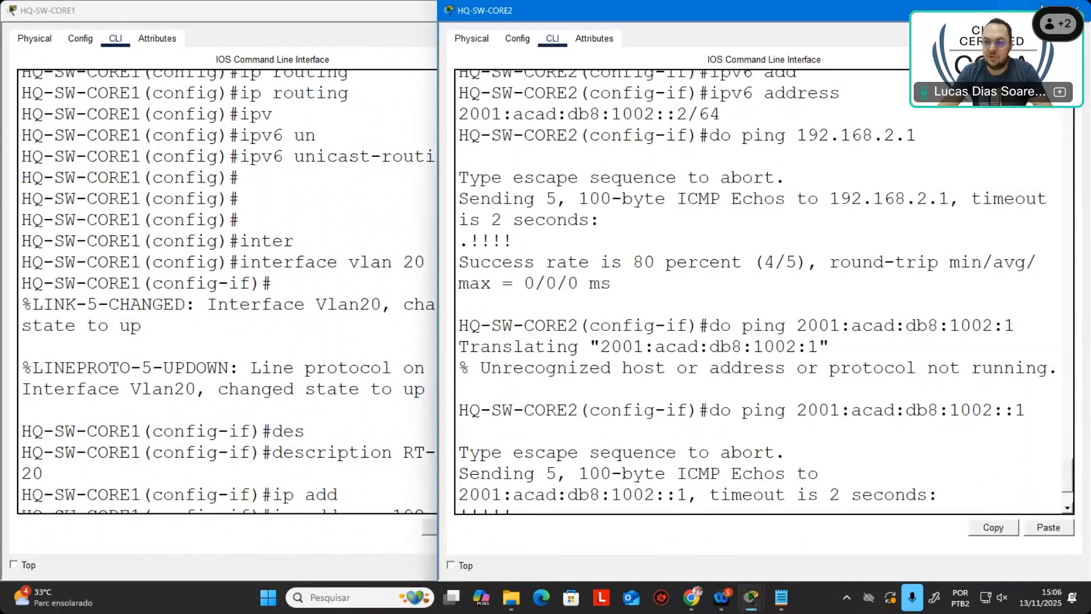
pyautogui.click(999, 116)
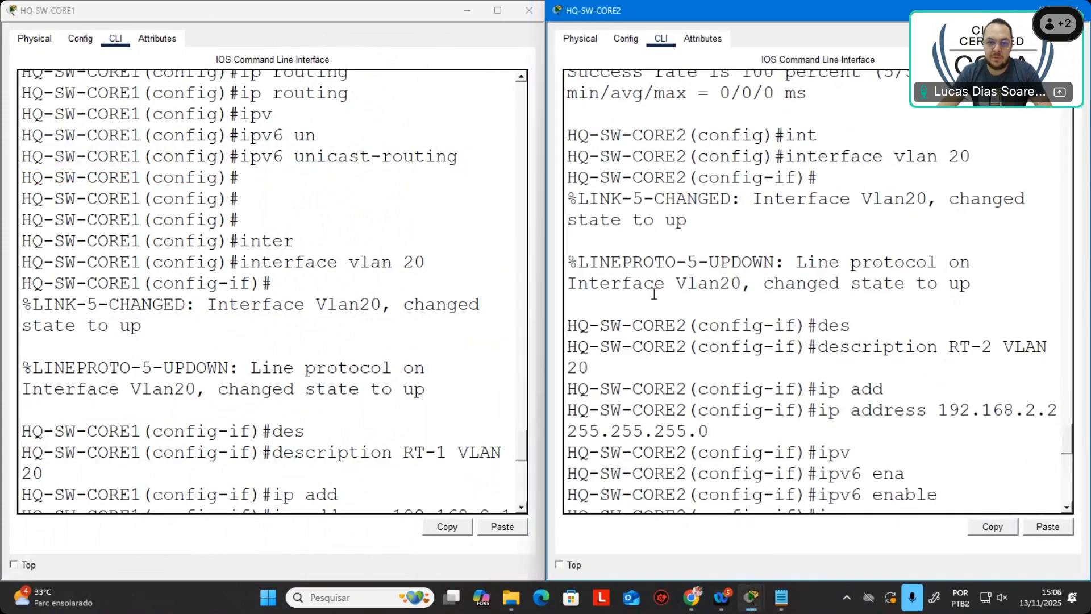
# Step: Set HSRP to version 2 on HQ-SW-CORE1's VLAN 10 interface
pyautogui.scroll(-9, 361, 432)
pyautogui.click(401, 489)
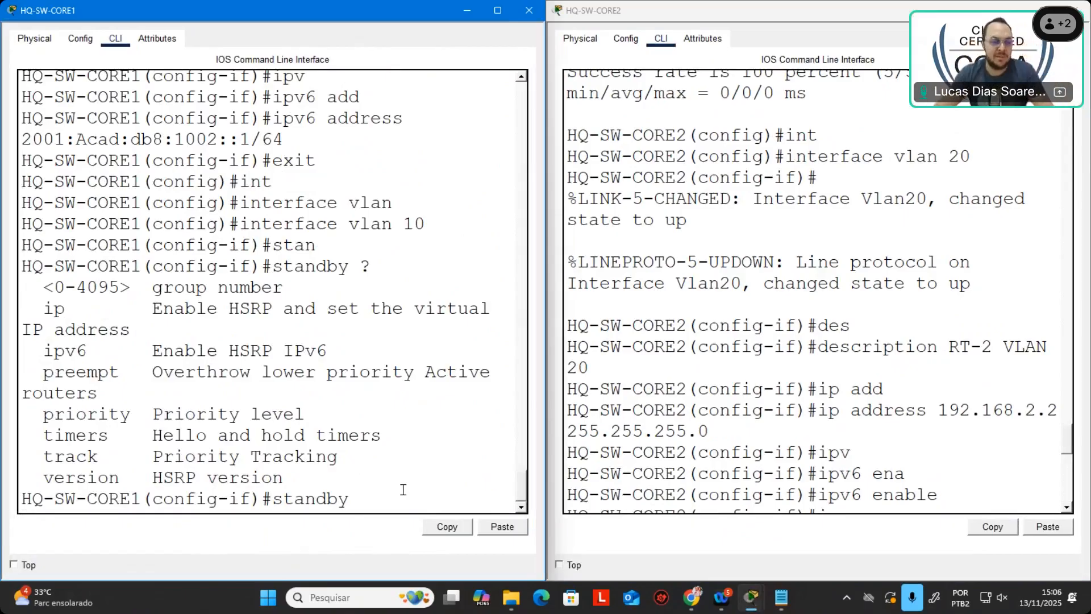
pyautogui.moveTo(43, 476); pyautogui.dragTo(120, 475)
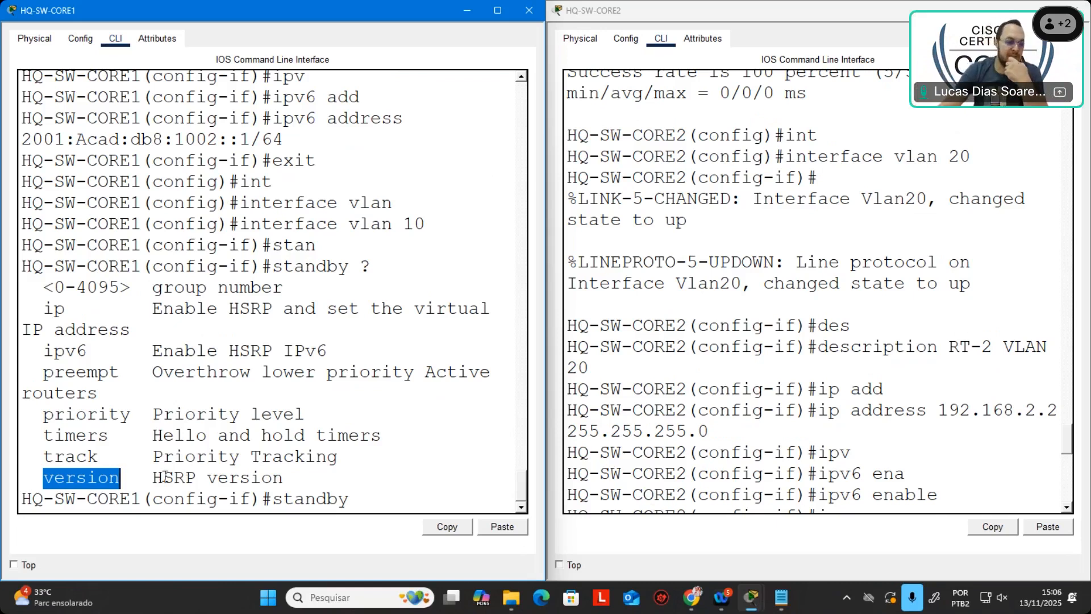
pyautogui.moveTo(152, 477); pyautogui.dragTo(197, 479)
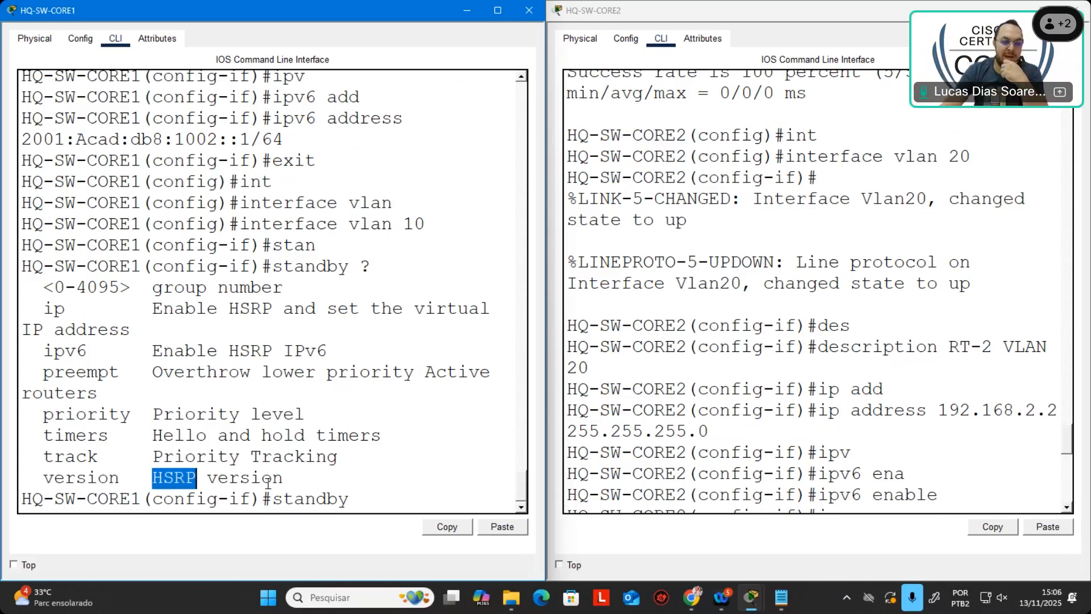
pyautogui.moveTo(283, 479); pyautogui.dragTo(151, 478)
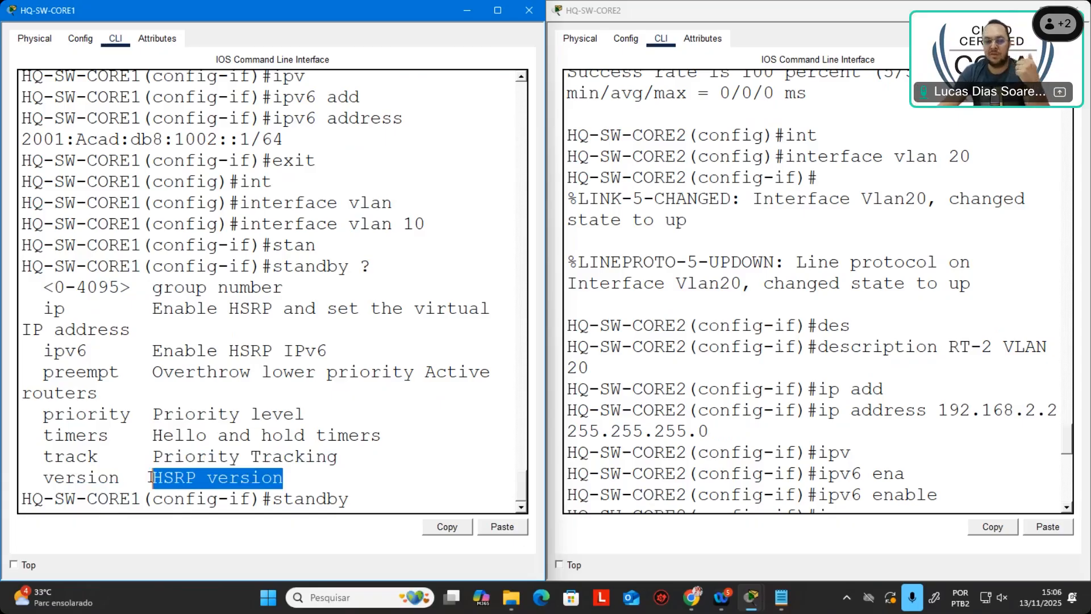
pyautogui.click(390, 500)
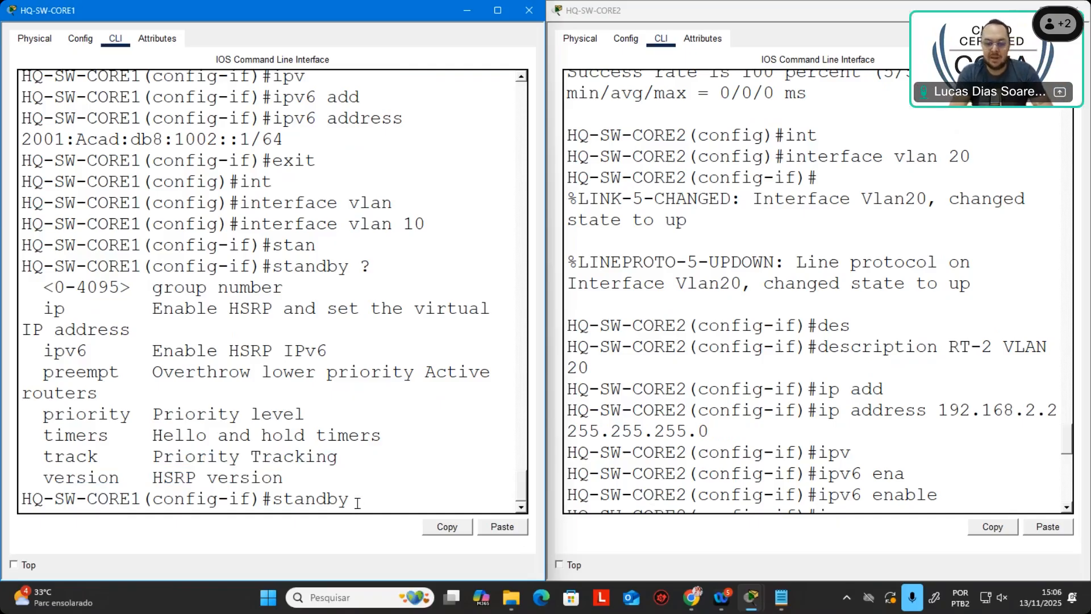
pyautogui.write('Ver')
pyautogui.press('Tab')
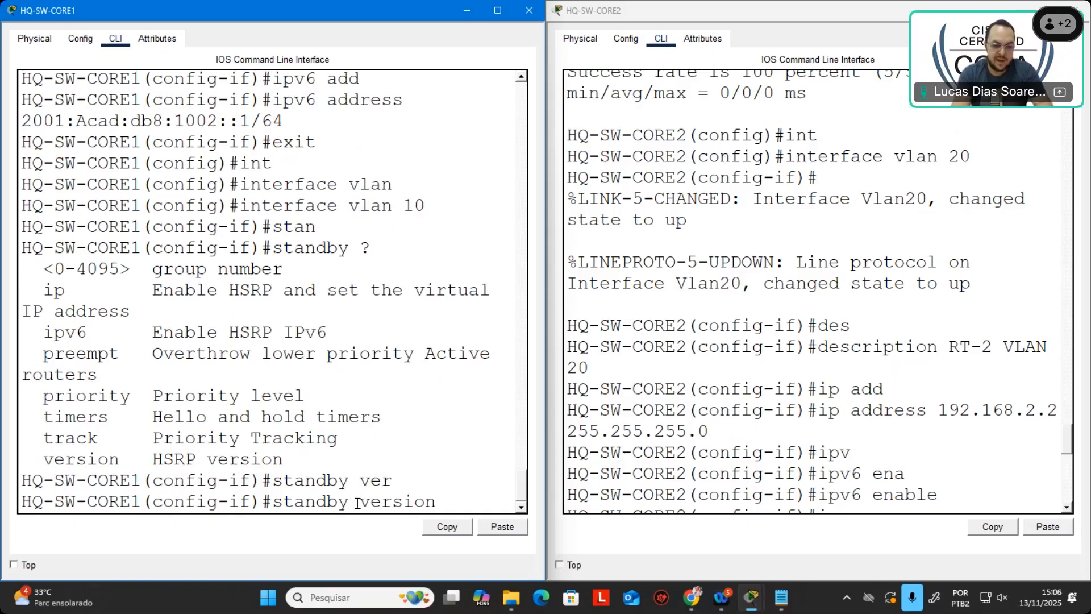
pyautogui.write('2')
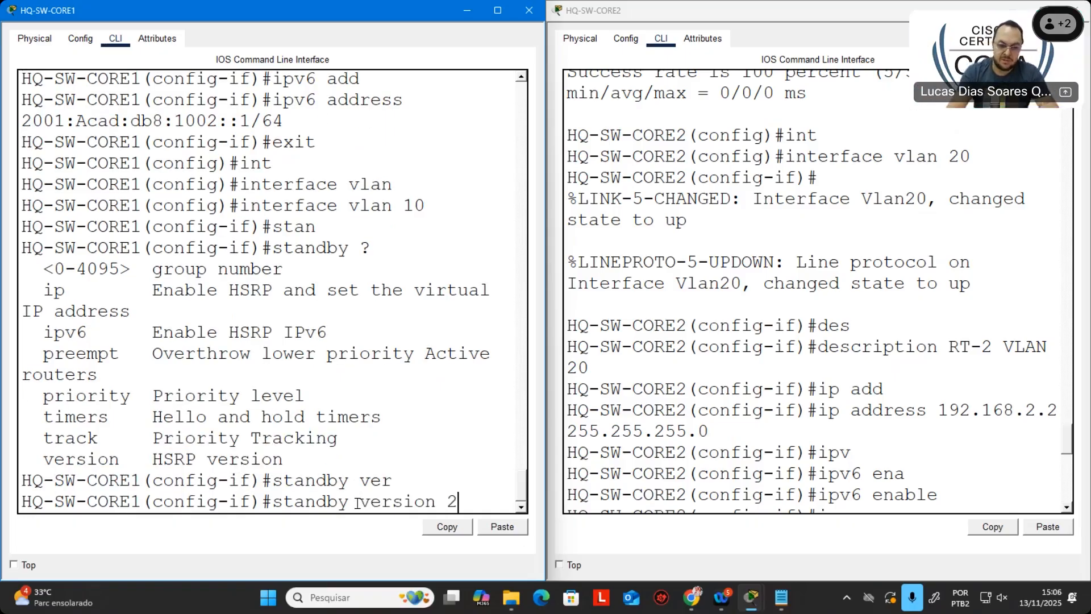
pyautogui.press('Return')
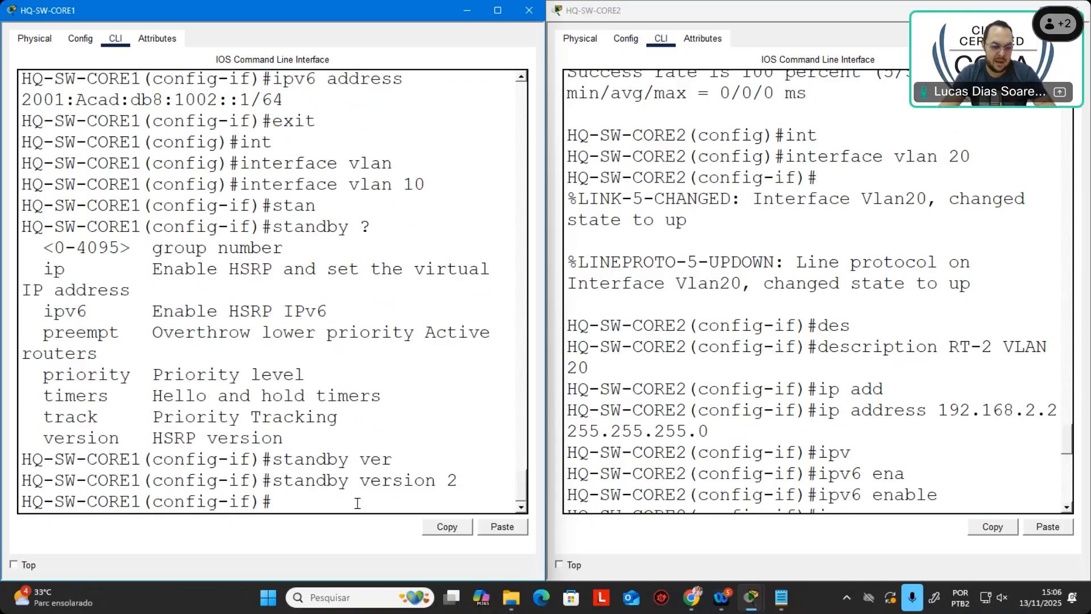
pyautogui.write('sta')
pyautogui.press('Tab')
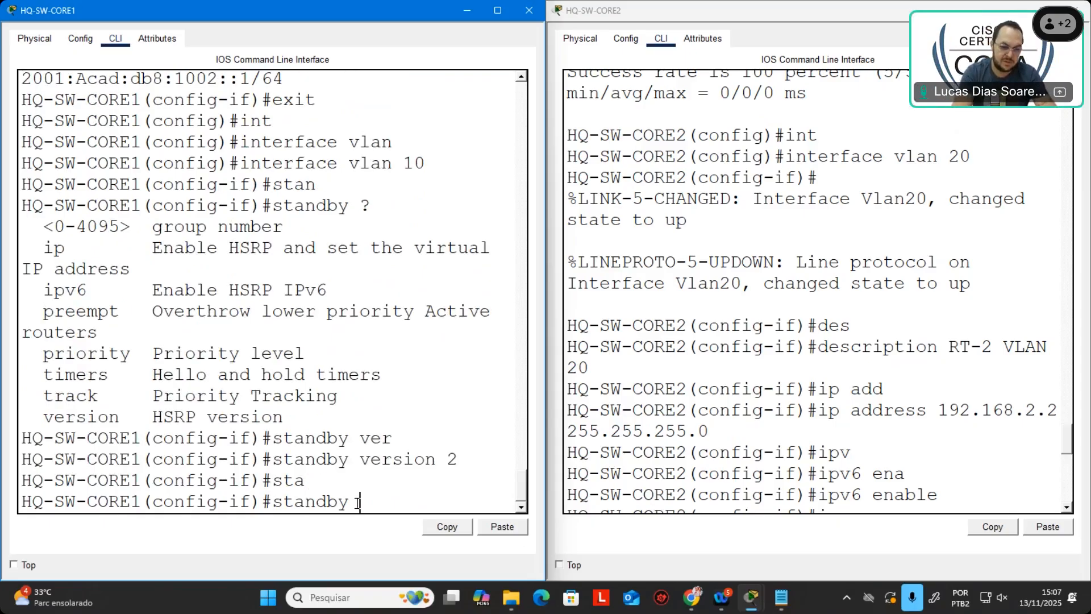
pyautogui.write('10')
pyautogui.press('Tab')
pyautogui.write('v')
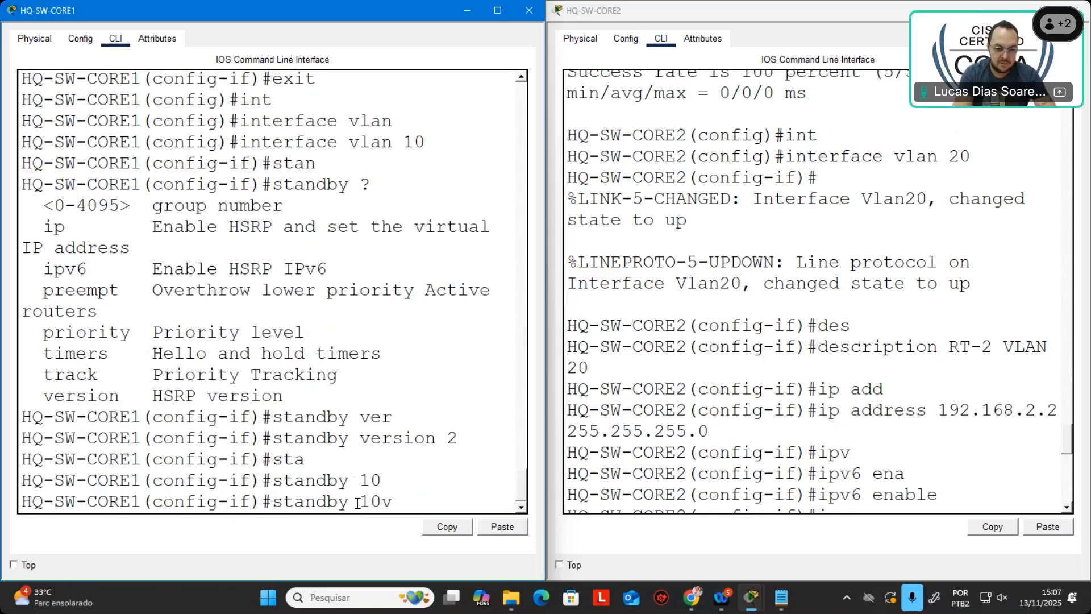
pyautogui.write('e')
pyautogui.press('Tab')
pyautogui.press('BackSpace')
pyautogui.press('BackSpace')
pyautogui.press('BackSpace')
pyautogui.press('BackSpace')
pyautogui.press('BackSpace')
pyautogui.press('BackSpace')
pyautogui.press('BackSpace')
pyautogui.press('BackSpace')
pyautogui.press('BackSpace')
pyautogui.press('BackSpace')
pyautogui.press('BackSpace')
pyautogui.press('BackSpace')
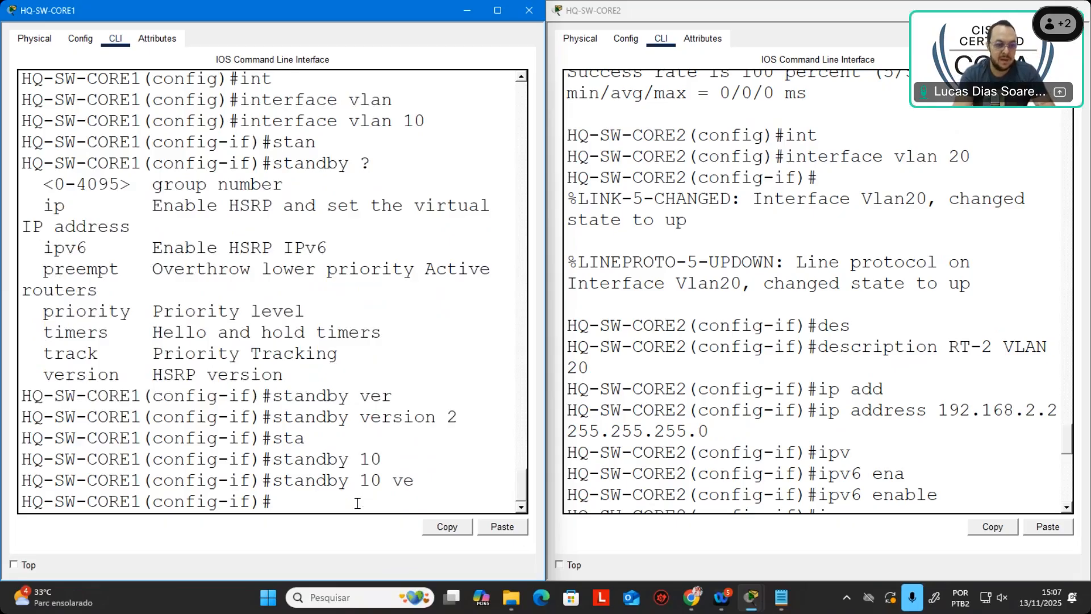
# Step: List the standby command's options on HQ-SW-CORE1 again and examine the allowed group number range
pyautogui.write('sta')
pyautogui.press('Tab')
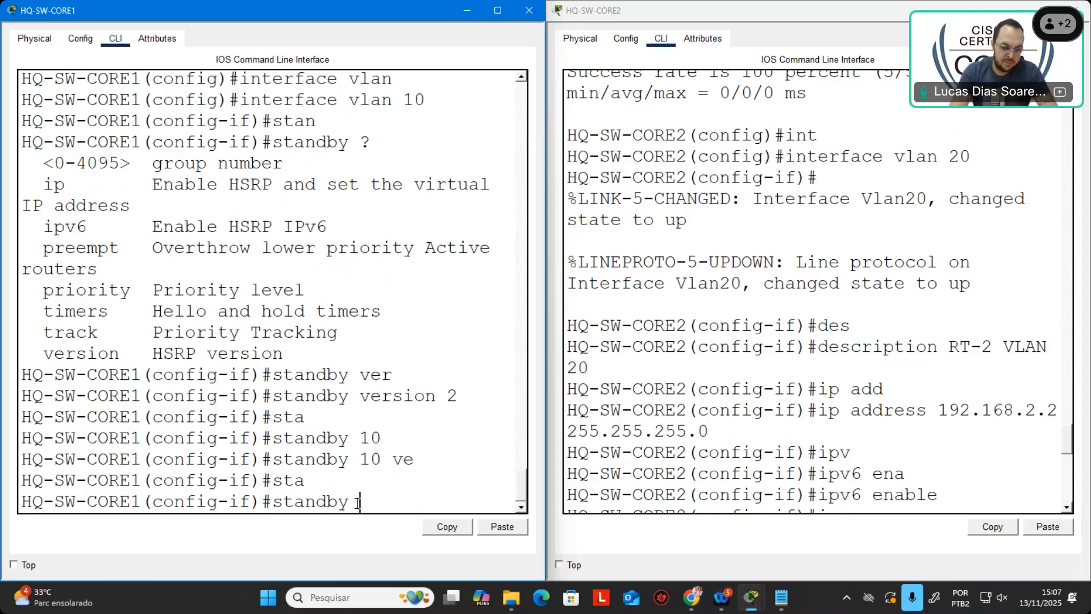
pyautogui.write('?')
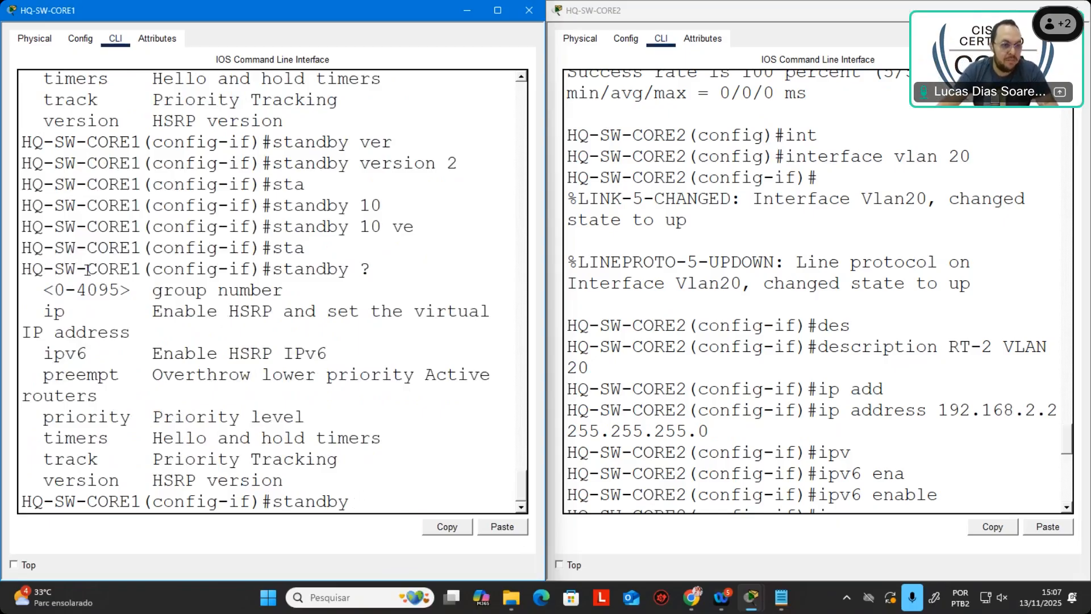
pyautogui.moveTo(45, 288); pyautogui.dragTo(136, 288)
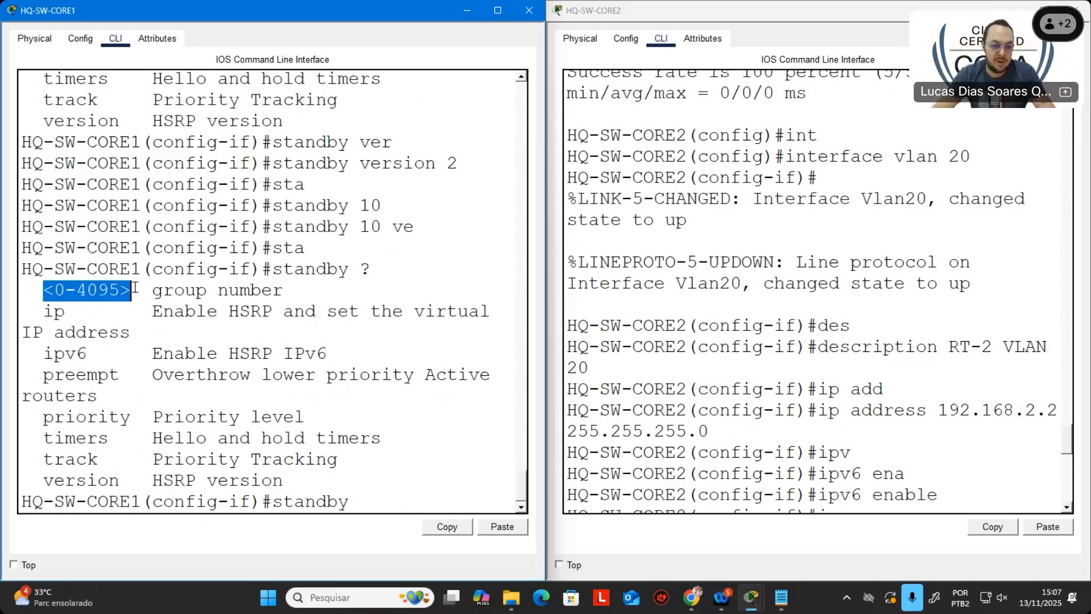
# Step: Assign the virtual IP address 192.168.1.254 to HSRP group 10 on HQ-SW-CORE1's VLAN 10 interface
pyautogui.click(376, 511)
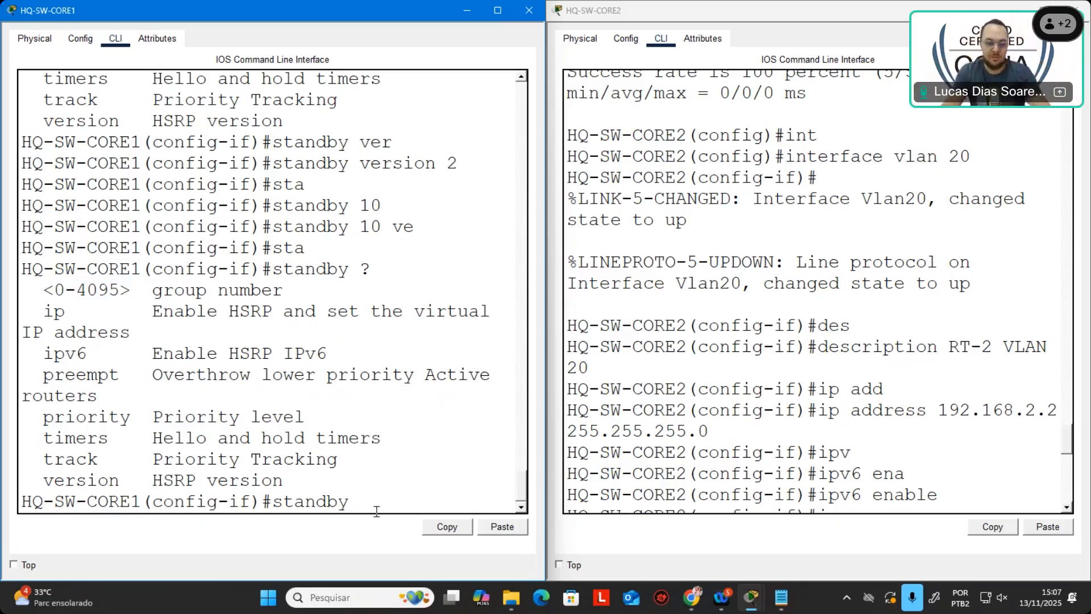
pyautogui.write('10')
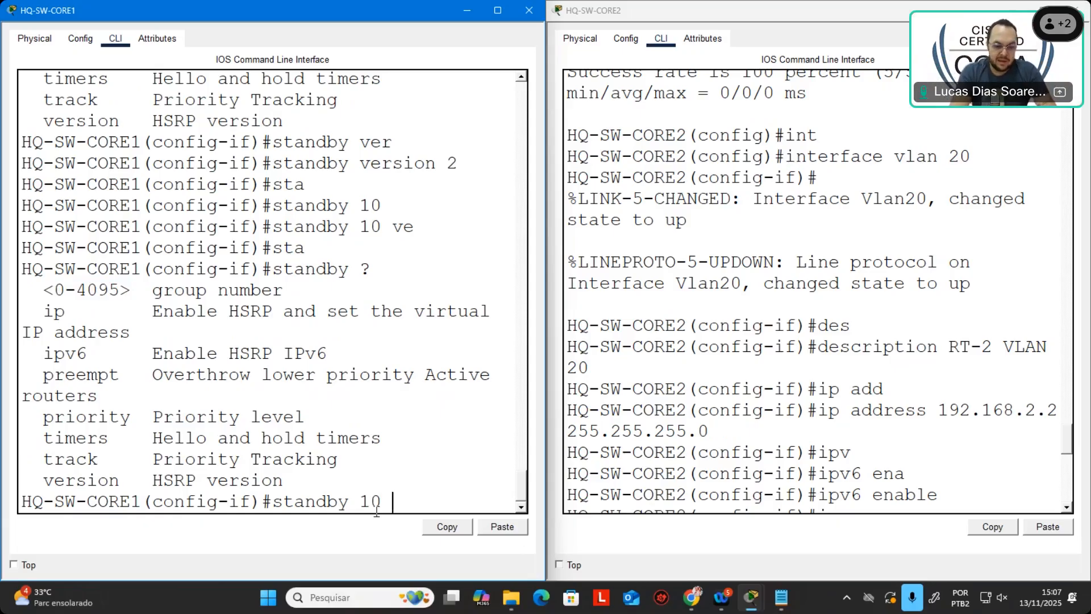
pyautogui.write('p')
pyautogui.press('Tab')
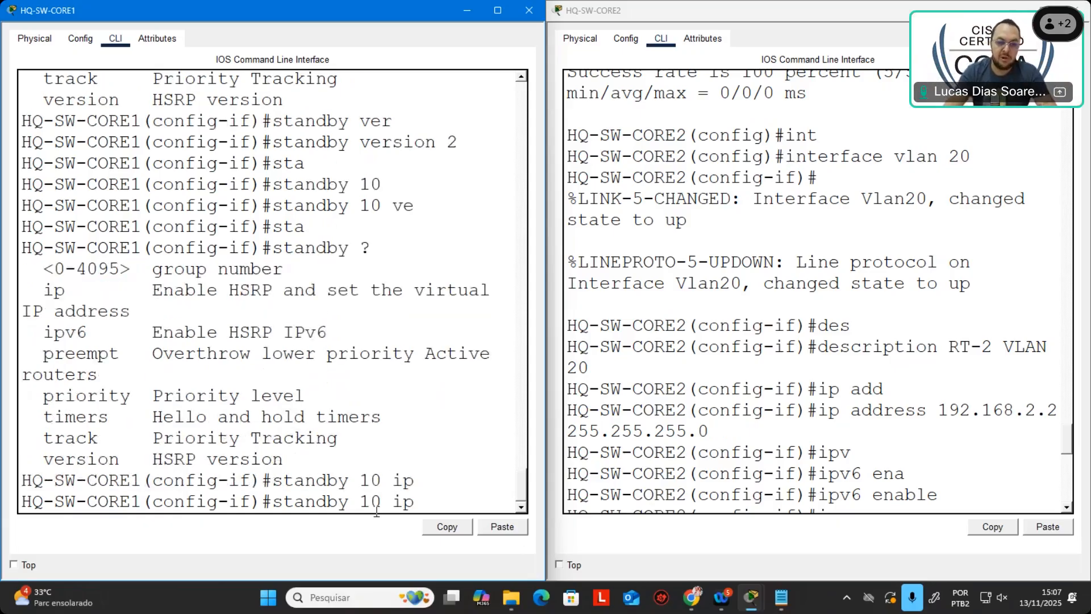
pyautogui.press('Tab')
pyautogui.write('?')
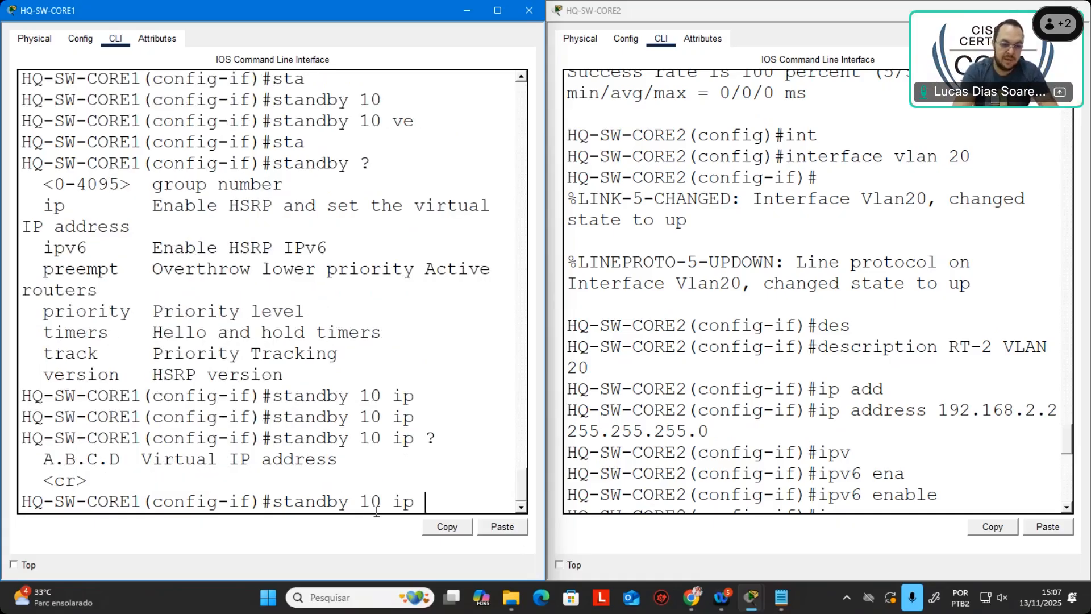
pyautogui.write('192.168')
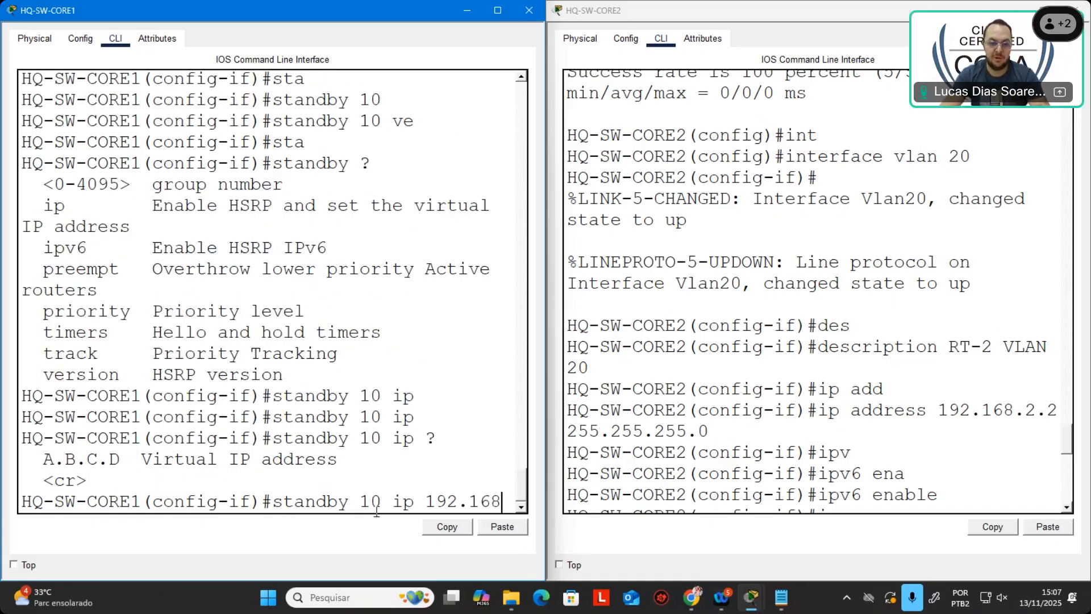
pyautogui.write('.1.254')
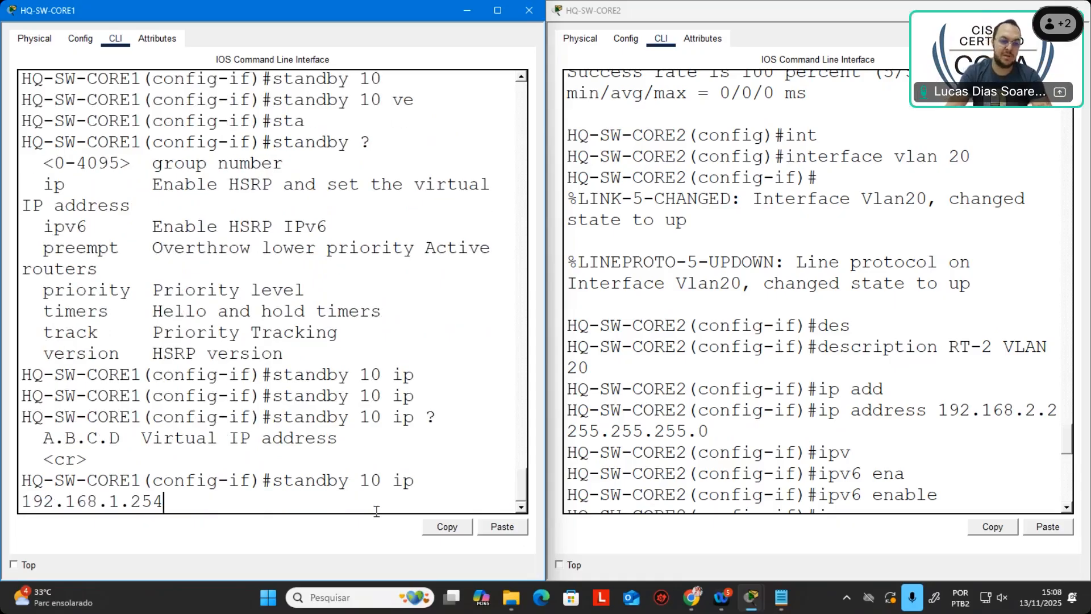
pyautogui.press('Return')
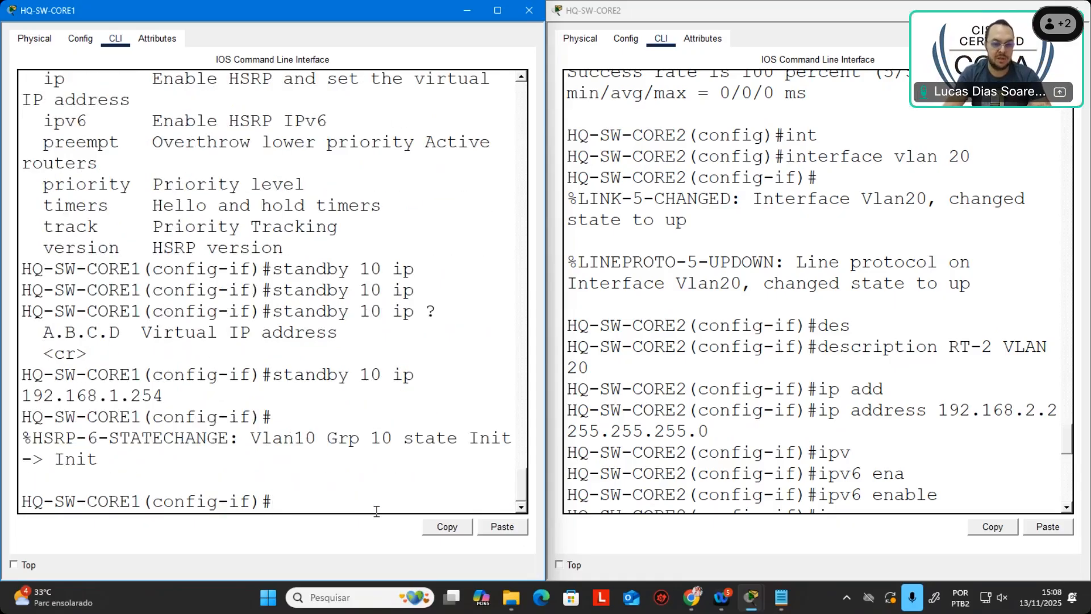
# Step: Set the priority of HSRP group 10 on HQ-SW-CORE1 to 110
pyautogui.press('Up')
pyautogui.press('Down')
pyautogui.press('Up')
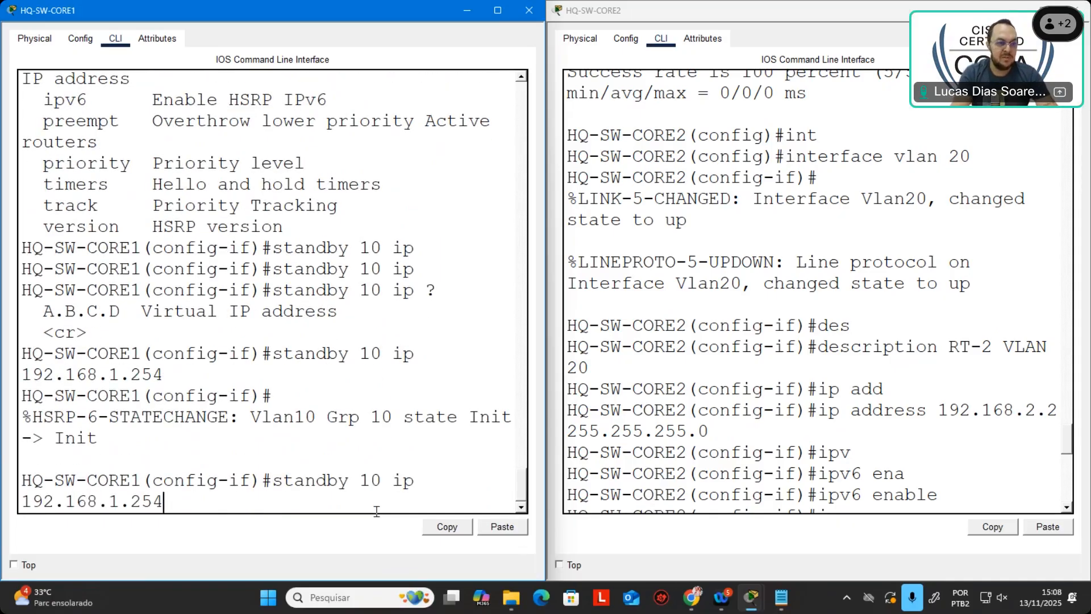
pyautogui.press('BackSpace')
pyautogui.press('BackSpace')
pyautogui.press('BackSpace')
pyautogui.press('BackSpace')
pyautogui.press('BackSpace')
pyautogui.press('BackSpace')
pyautogui.press('BackSpace')
pyautogui.press('BackSpace')
pyautogui.press('BackSpace')
pyautogui.press('BackSpace')
pyautogui.press('BackSpace')
pyautogui.press('BackSpace')
pyautogui.press('BackSpace')
pyautogui.press('BackSpace')
pyautogui.press('BackSpace')
pyautogui.press('BackSpace')
pyautogui.press('BackSpace')
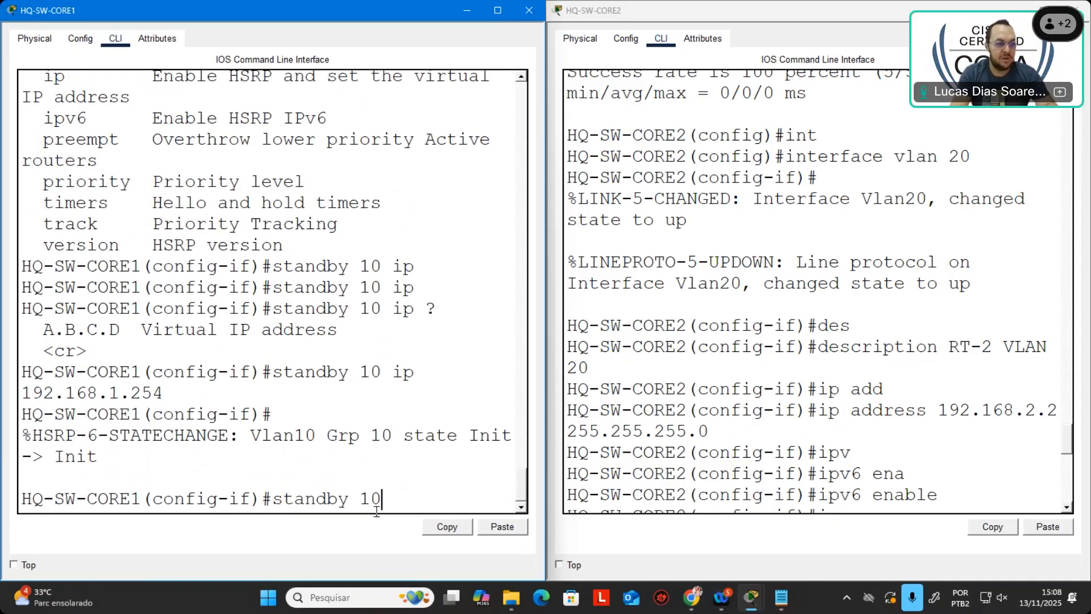
pyautogui.press('BackSpace')
pyautogui.press('BackSpace')
pyautogui.press('BackSpace')
pyautogui.press('BackSpace')
pyautogui.press('Tab')
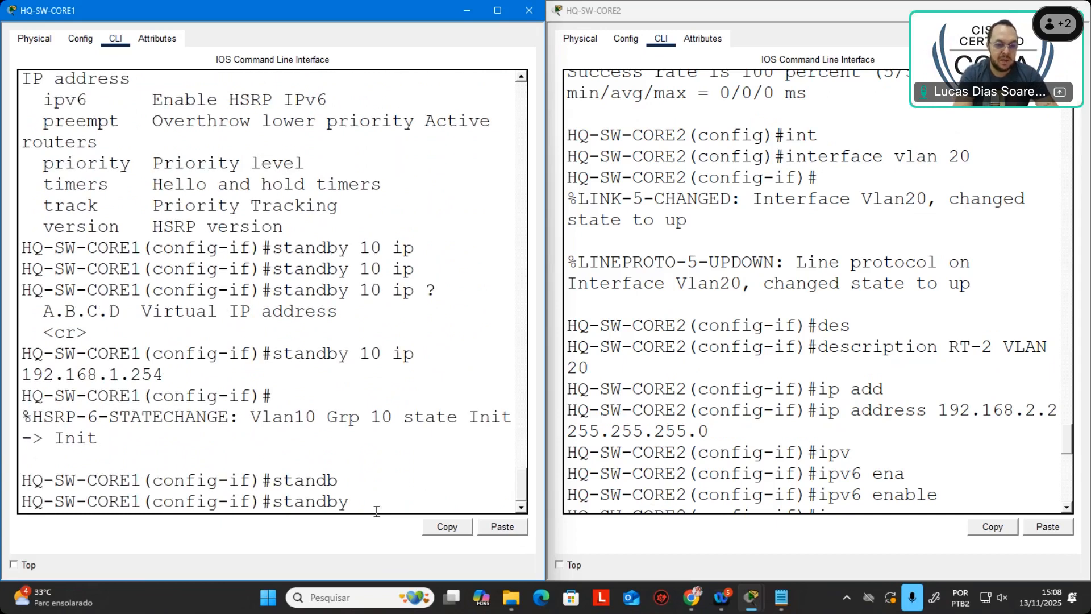
pyautogui.write('10 pr')
pyautogui.press('Tab')
pyautogui.write('i')
pyautogui.press('Tab')
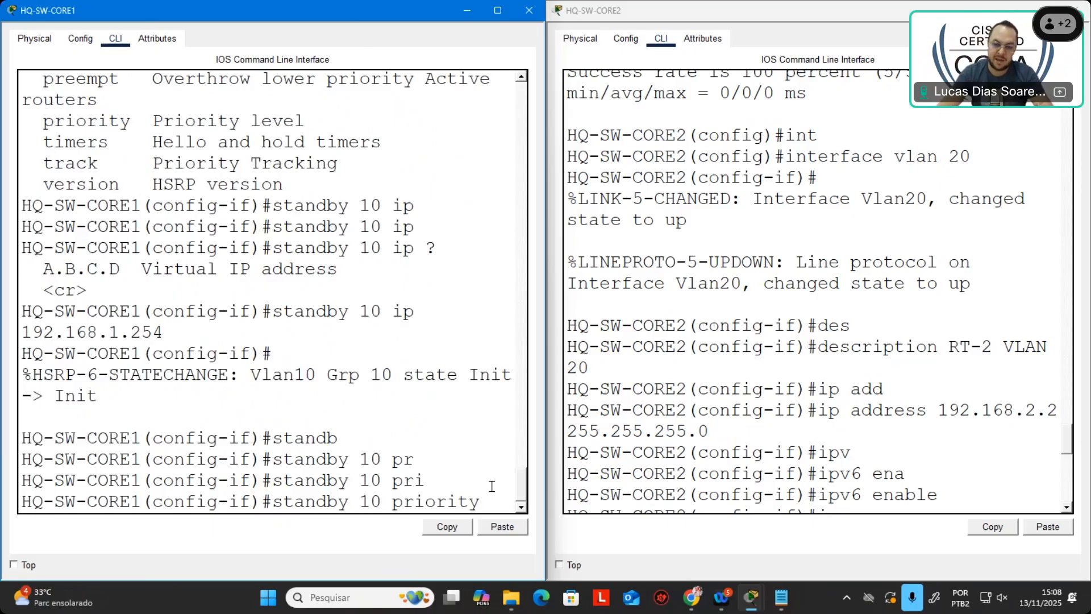
pyautogui.write('110')
pyautogui.press('Return')
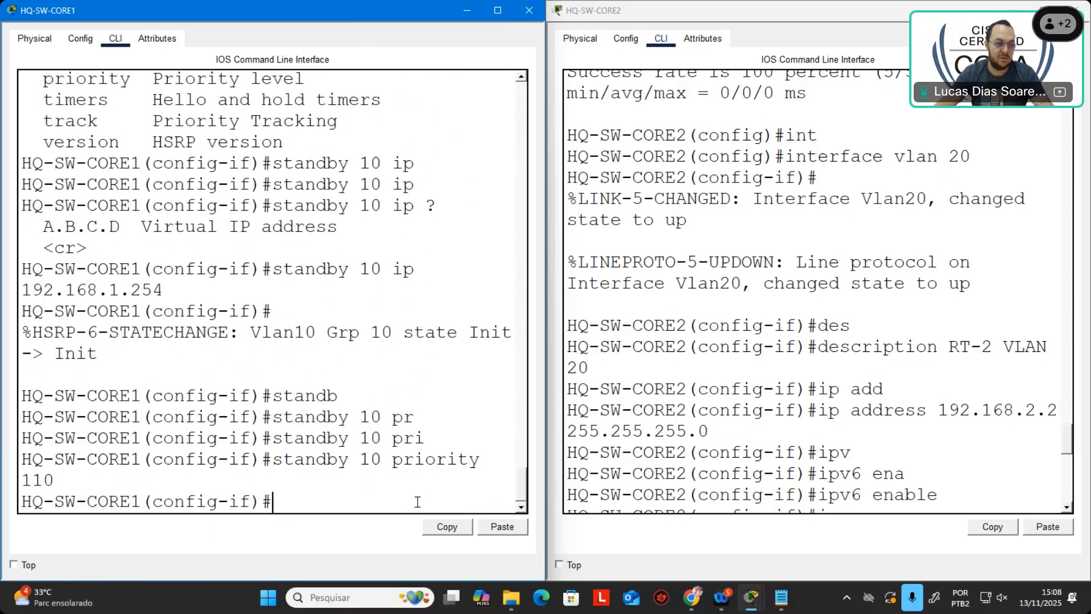
# Step: Set the timers of HSRP group 10 on HQ-SW-CORE1 to a 1-second hello and a 4-second hold
pyautogui.write('sta')
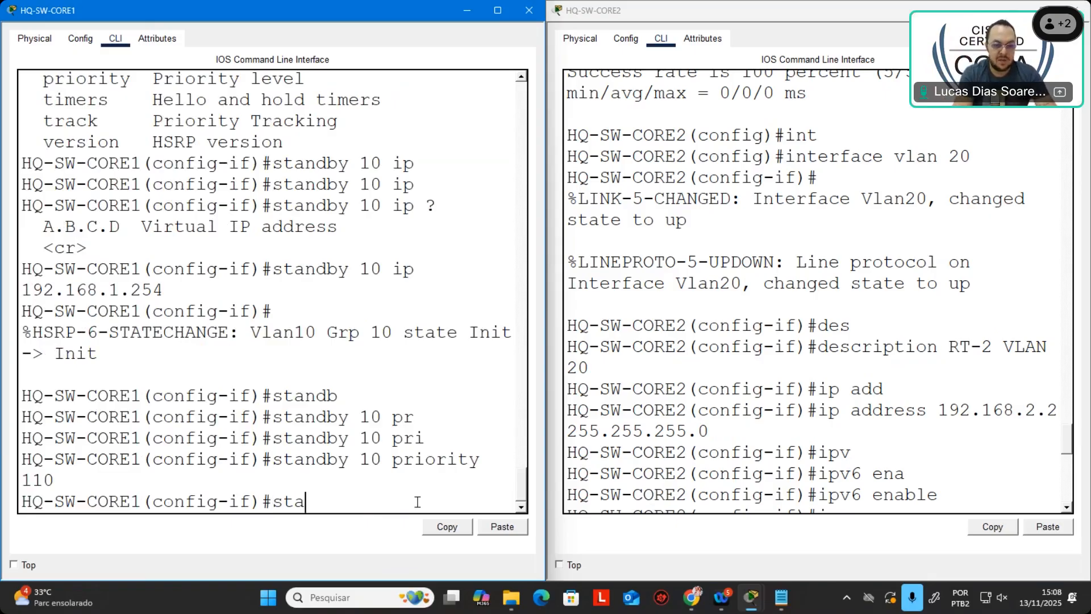
pyautogui.press('Tab')
pyautogui.write('10 ')
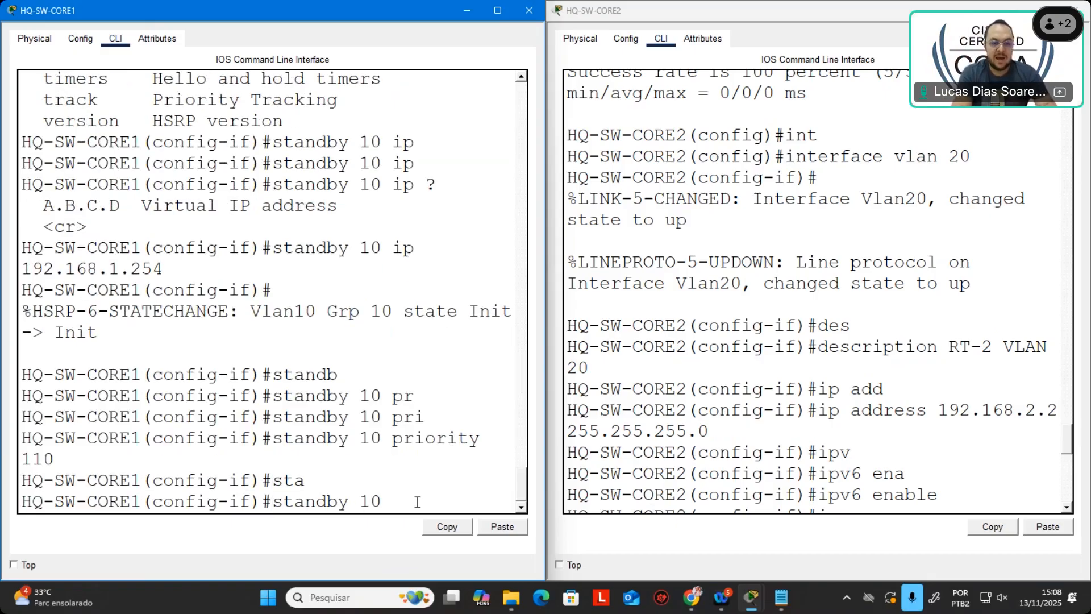
pyautogui.write('1')
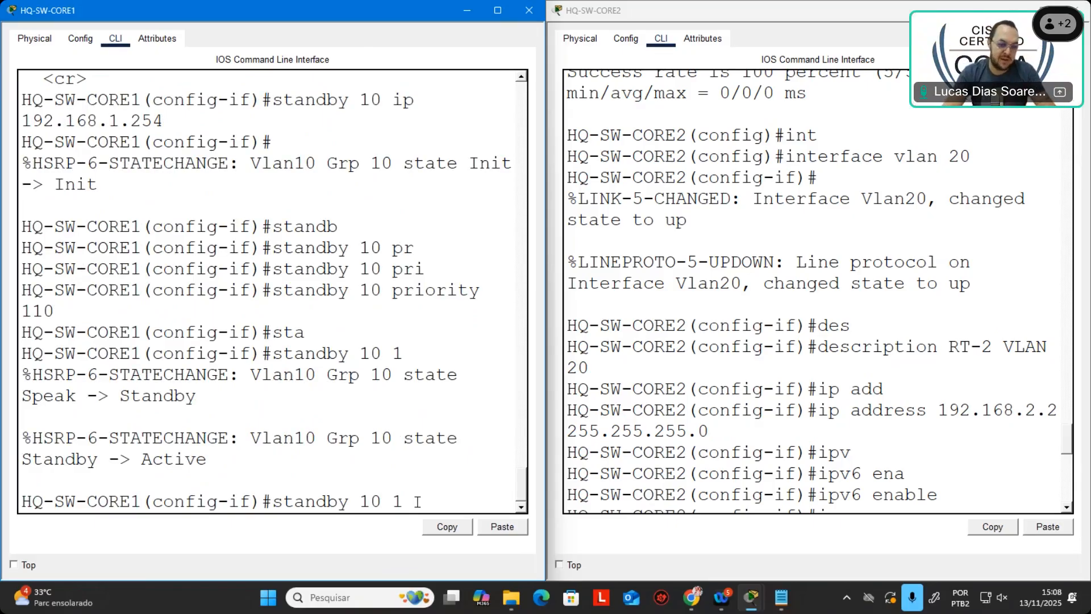
pyautogui.write('i')
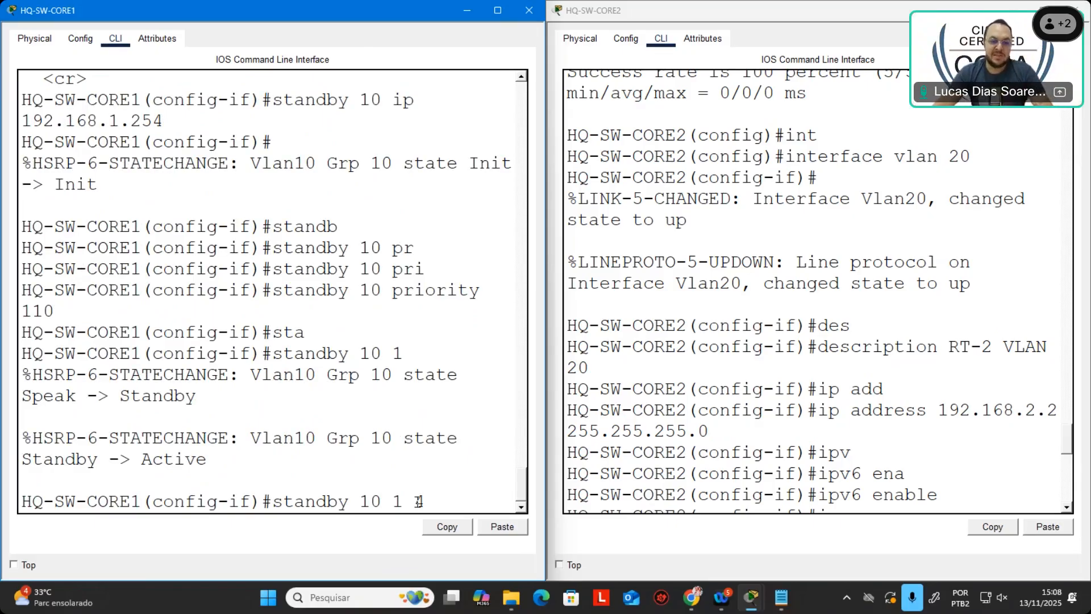
pyautogui.doubleClick(398, 501)
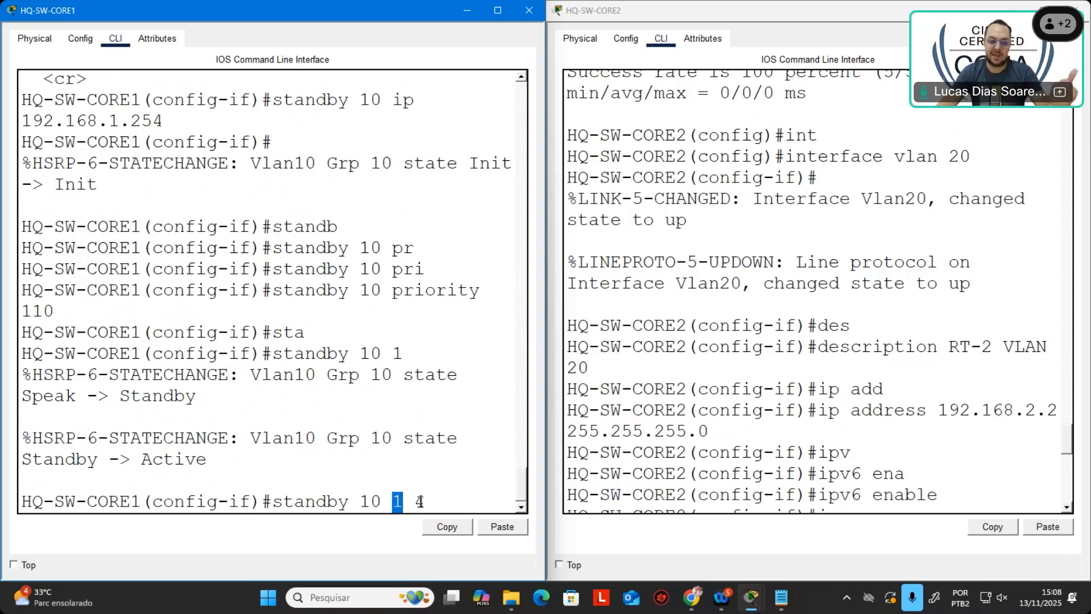
pyautogui.doubleClick(420, 501)
pyautogui.click(465, 498)
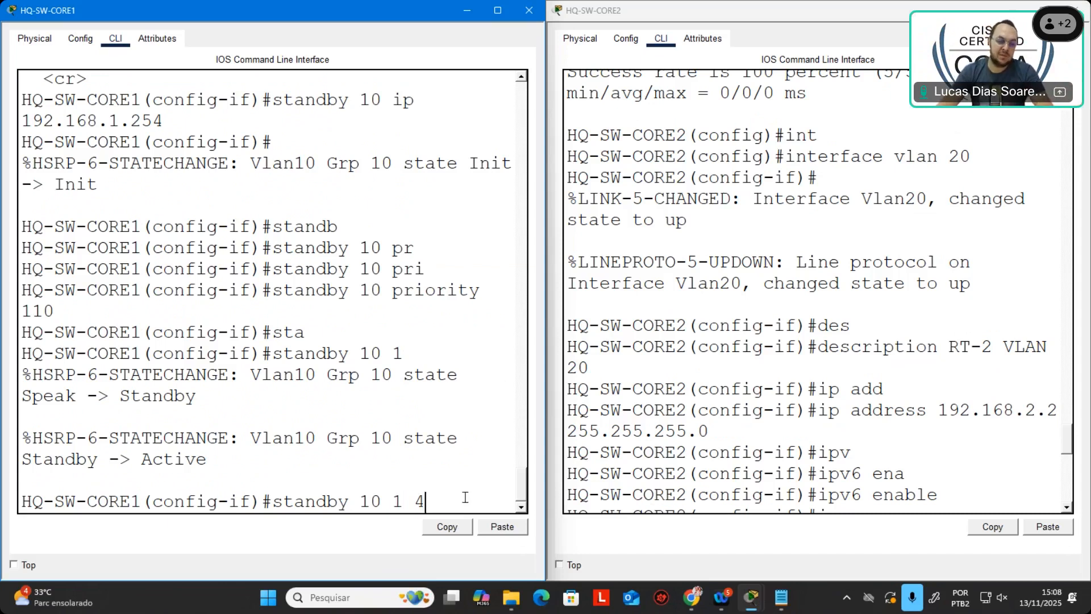
pyautogui.press('BackSpace')
pyautogui.press('BackSpace')
pyautogui.press('BackSpace')
pyautogui.write('ti')
pyautogui.press('Tab')
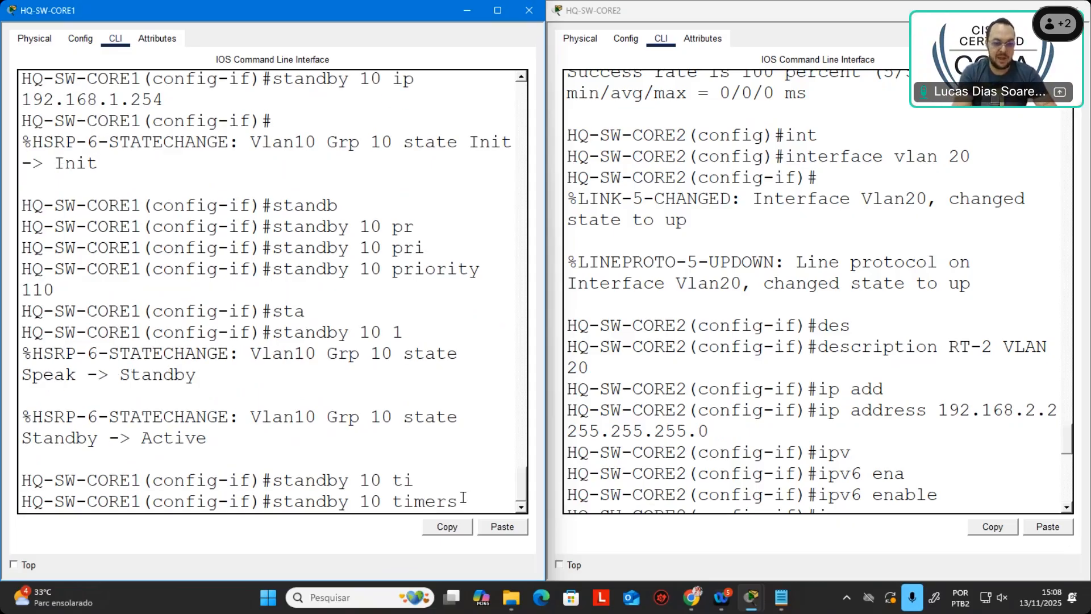
pyautogui.write('1 4')
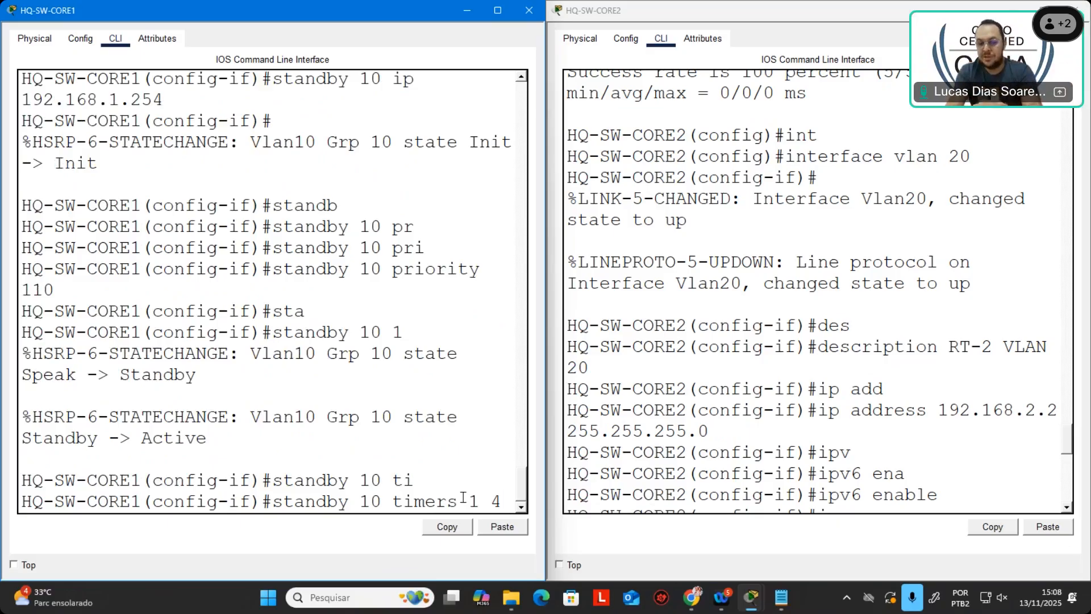
pyautogui.press('Return')
# Step: Enable preemption for HSRP group 10 on HQ-SW-CORE1
pyautogui.write('sta')
pyautogui.press('Tab')
pyautogui.write('10')
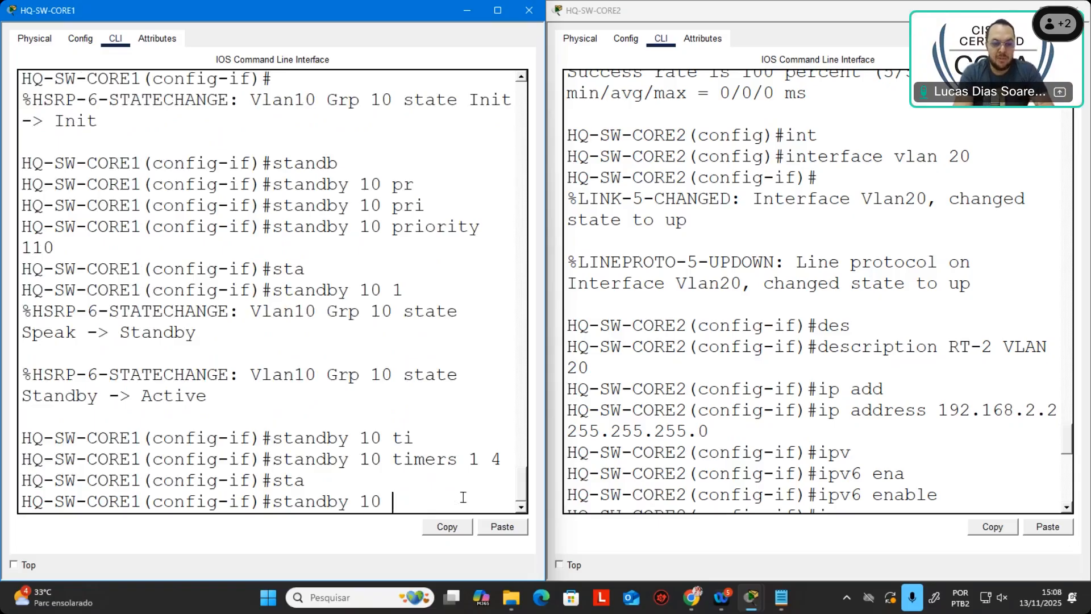
pyautogui.write(' pre')
pyautogui.press('Tab')
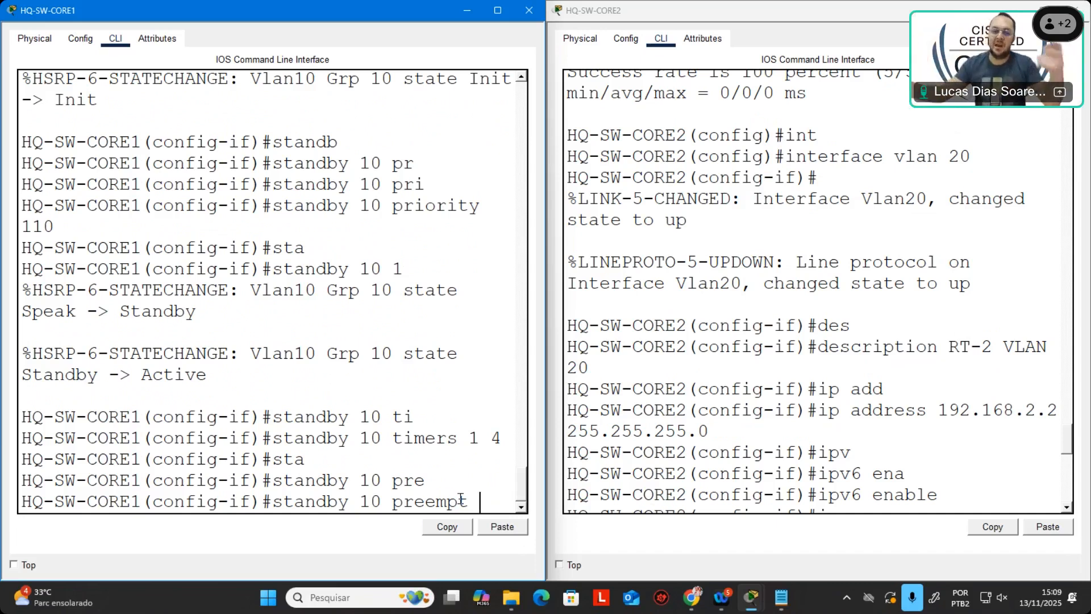
pyautogui.press('Return')
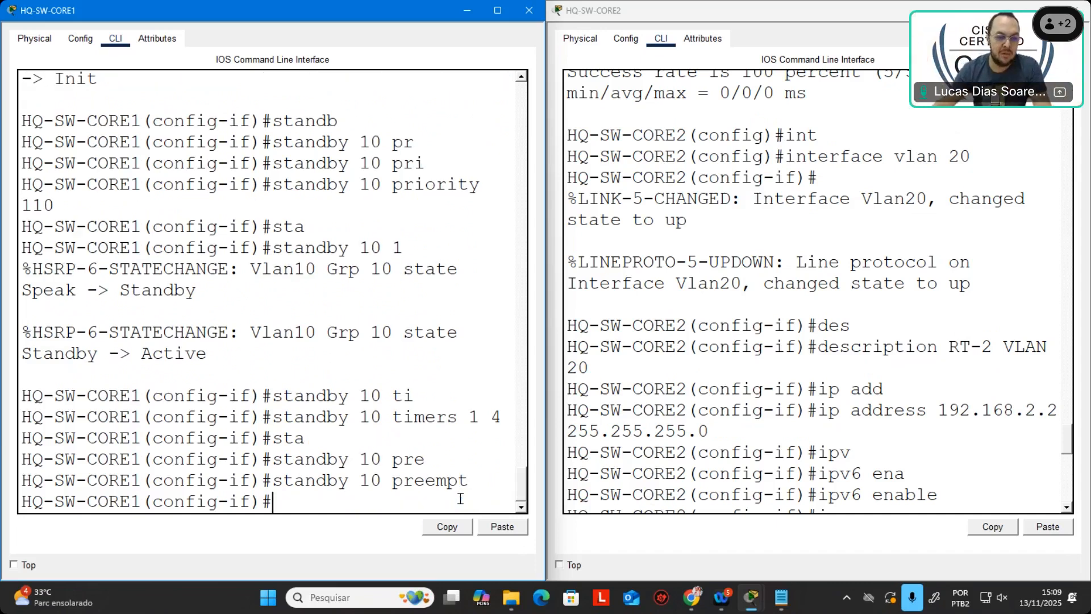
# Step: Enter the VLAN 10 interface configuration on HQ-SW-CORE2 and set HSRP to version 2
pyautogui.scroll(-10, 808, 502)
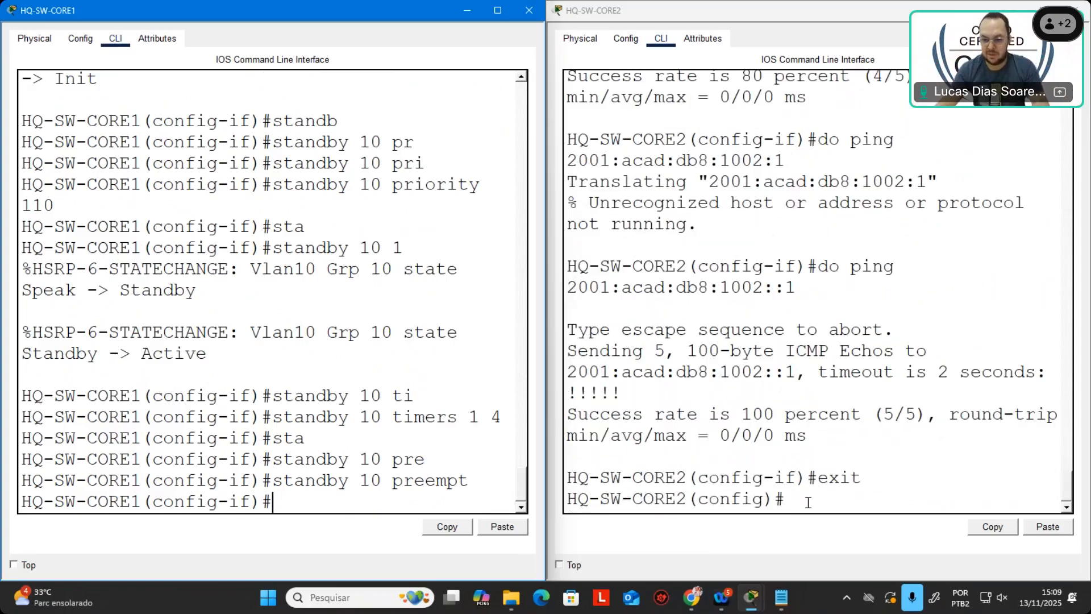
pyautogui.click(808, 502)
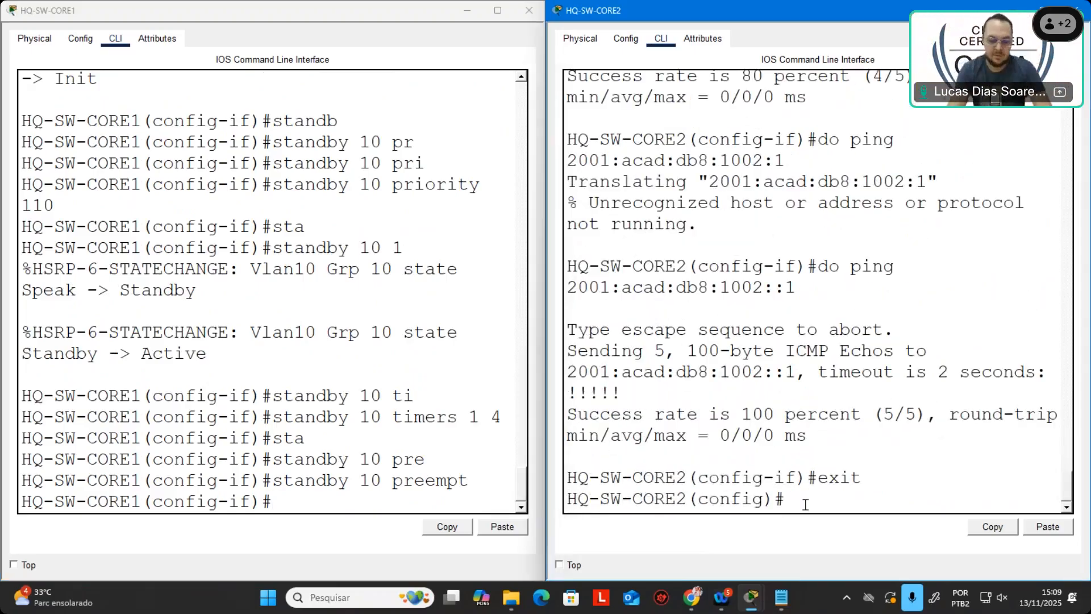
pyautogui.write('int vla')
pyautogui.press('Tab')
pyautogui.write('10')
pyautogui.press('Return')
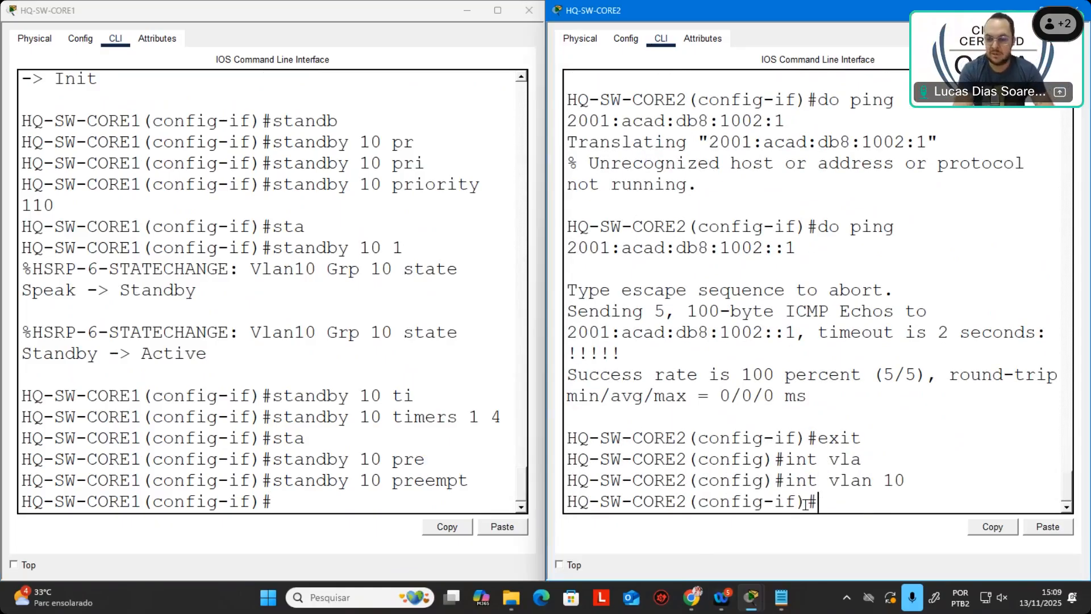
pyautogui.write('sta')
pyautogui.press('Tab')
pyautogui.write('ver')
pyautogui.press('Tab')
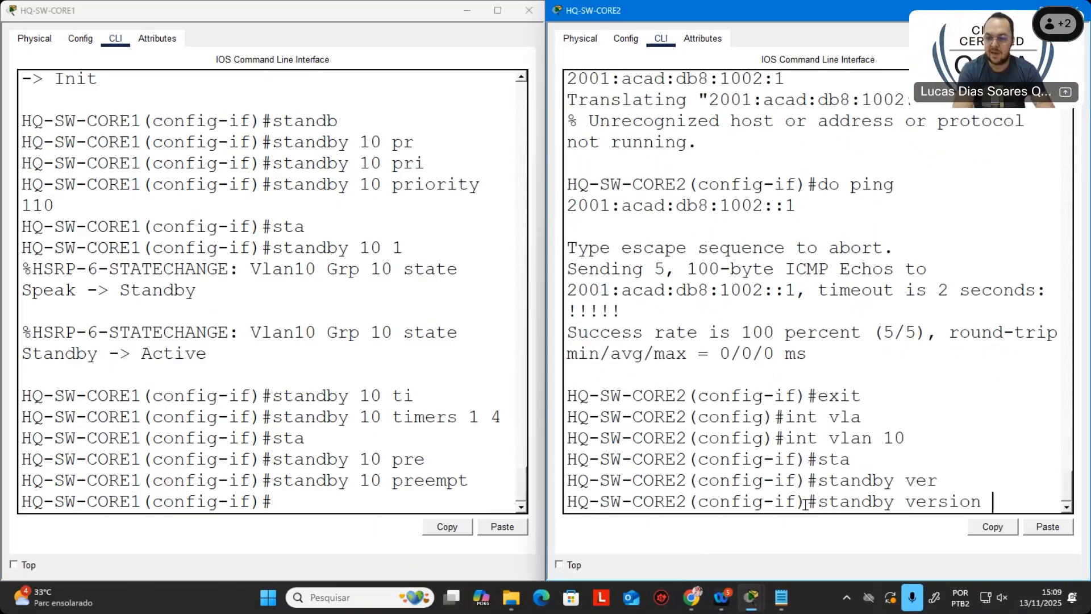
pyautogui.write('2')
pyautogui.press('Return')
# Step: Assign the virtual IP address 192.168.1.254 to HSRP group 10 on HQ-SW-CORE2's VLAN 10 interface
pyautogui.write('int')
pyautogui.press('Tab')
pyautogui.press('BackSpace')
pyautogui.press('BackSpace')
pyautogui.write('sta')
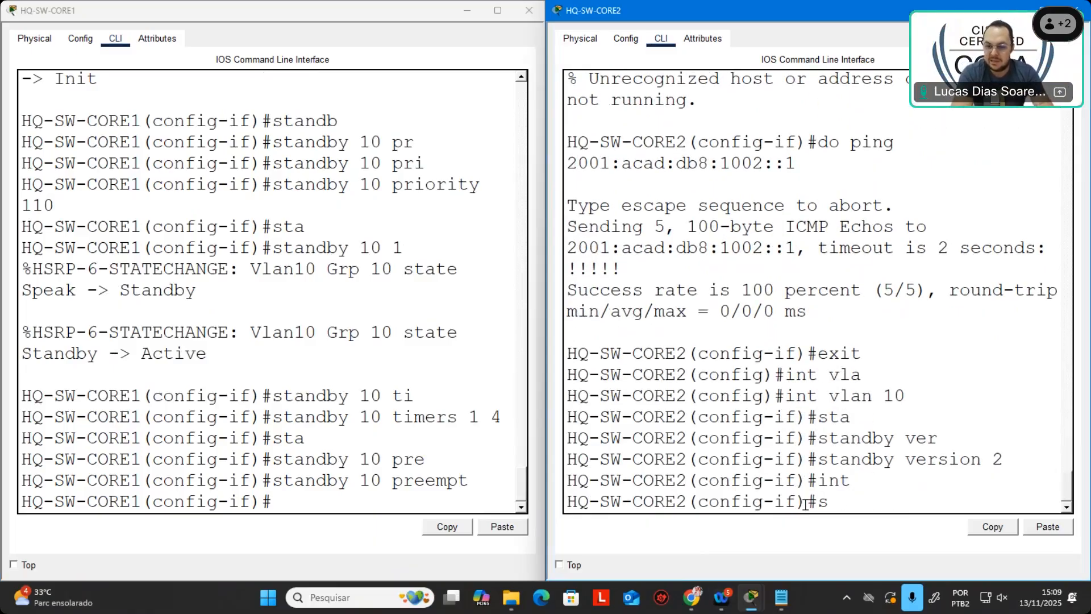
pyautogui.press('Tab')
pyautogui.write('10 ip')
pyautogui.press('Tab')
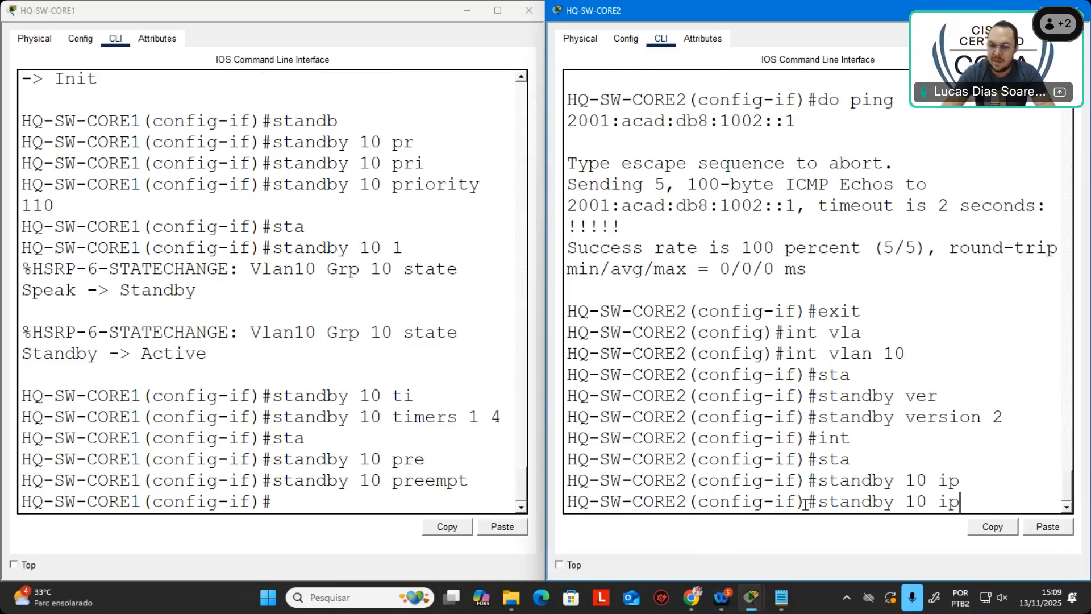
pyautogui.write('192.16')
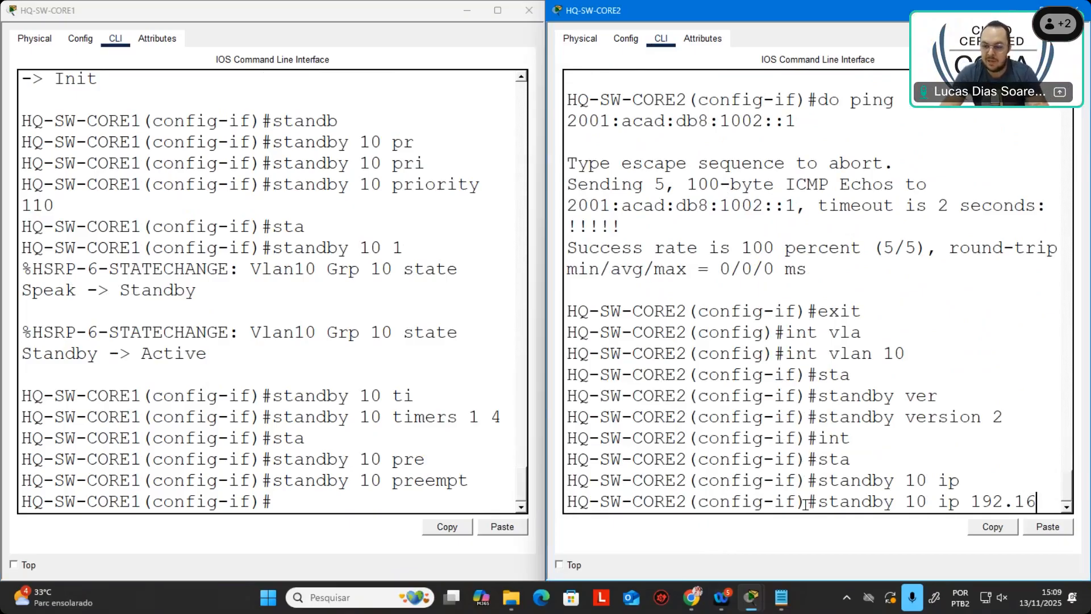
pyautogui.write('8.1.254')
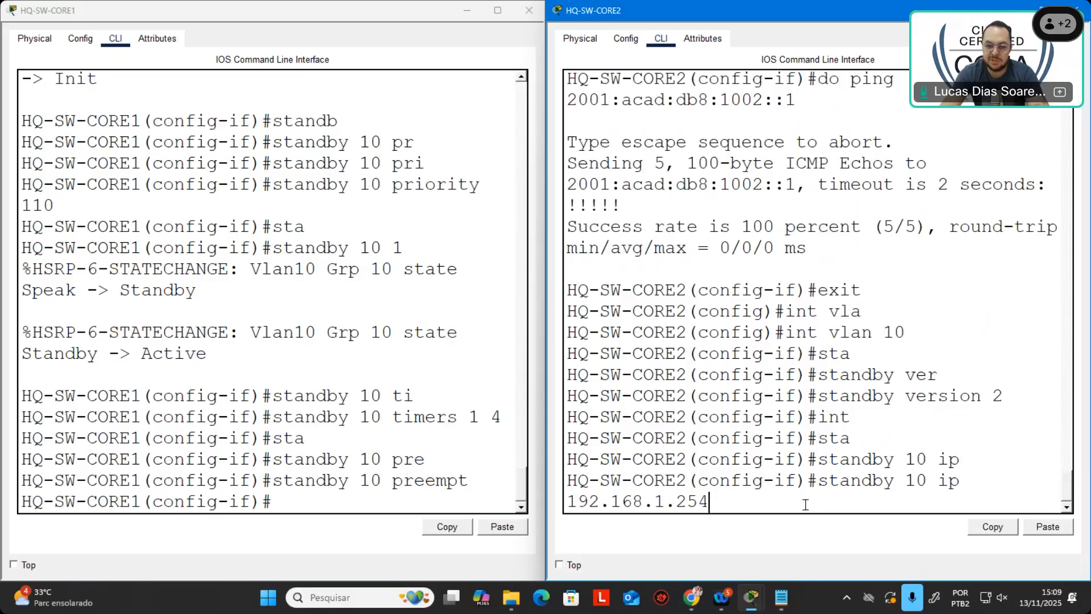
pyautogui.press('Return')
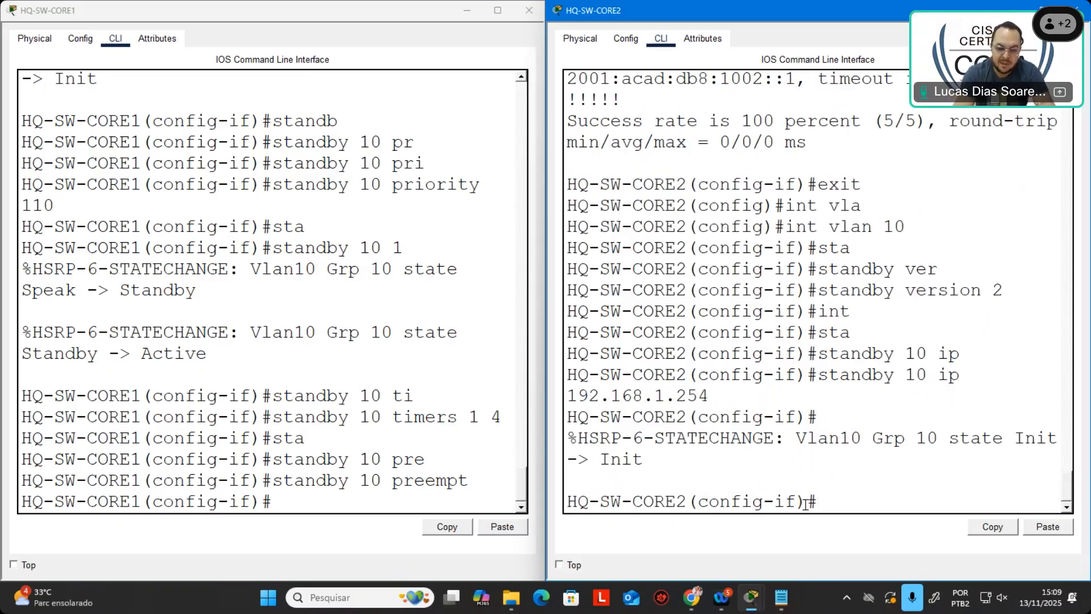
# Step: Set the priority of HSRP group 10 to 90 on HQ-SW-CORE2's VLAN 10 interface
pyautogui.write('sta')
pyautogui.press('Tab')
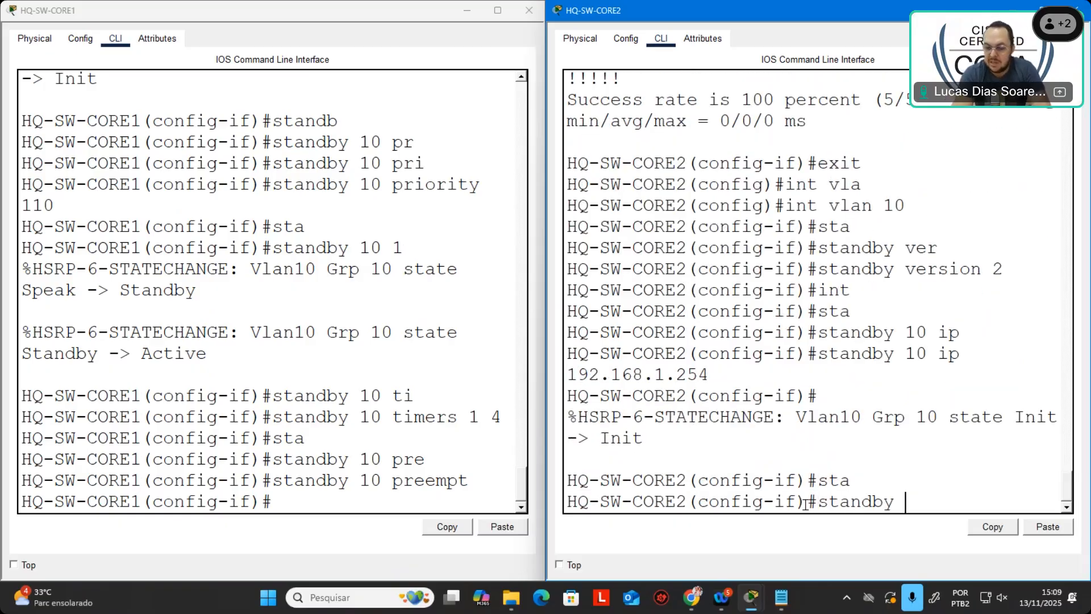
pyautogui.write('10')
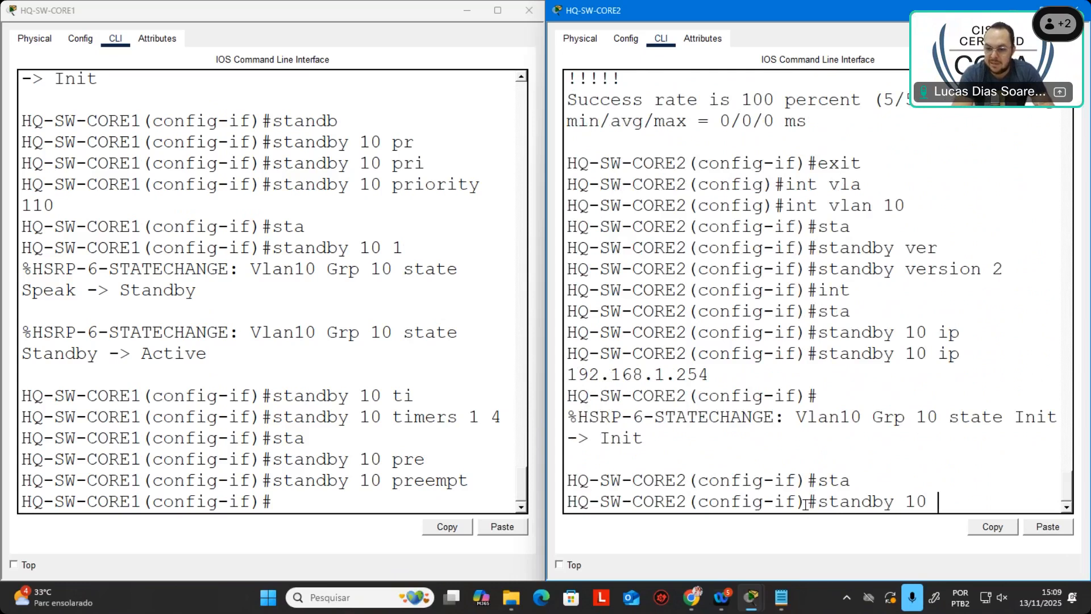
pyautogui.write(' pri')
pyautogui.press('Tab')
pyautogui.write('90')
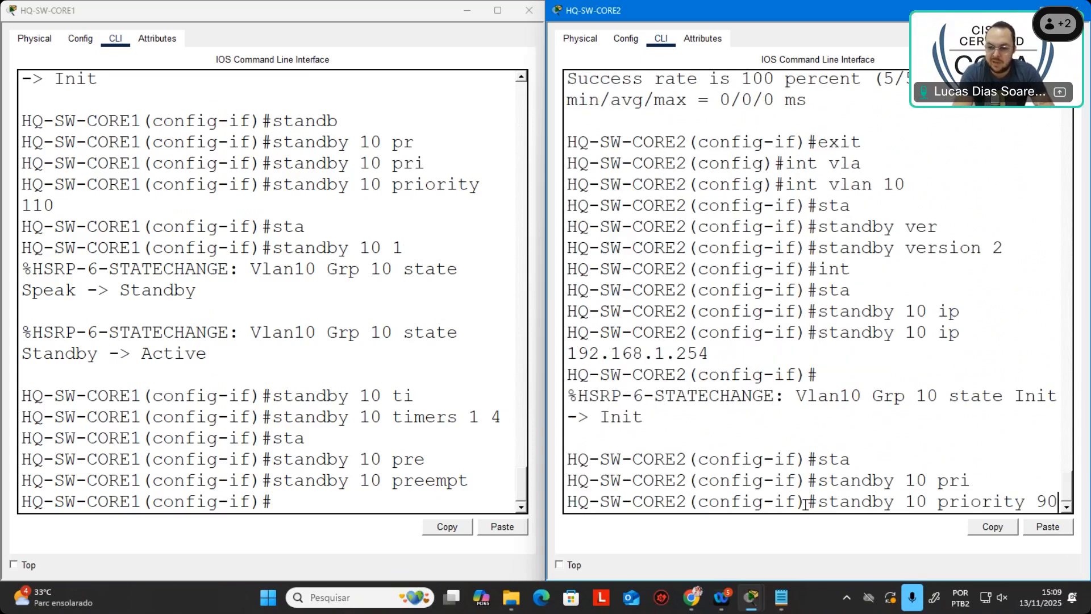
pyautogui.press('Return')
# Step: Set the timers of HSRP group 10 on HQ-SW-CORE2 to a 1-second hello and a 4-second hold
pyautogui.write('sta')
pyautogui.press('Tab')
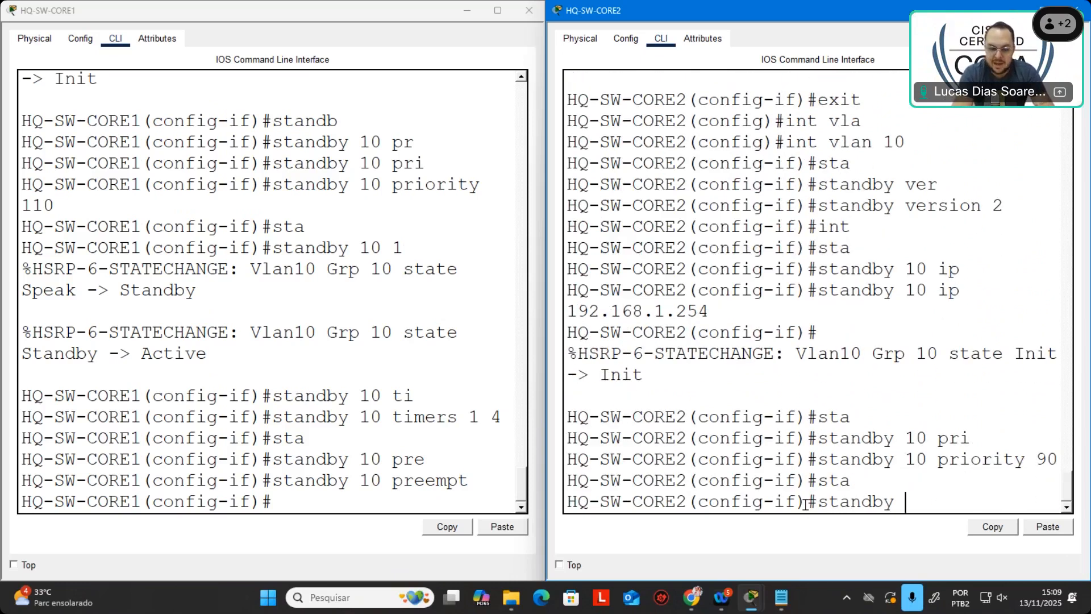
pyautogui.write('10 tim')
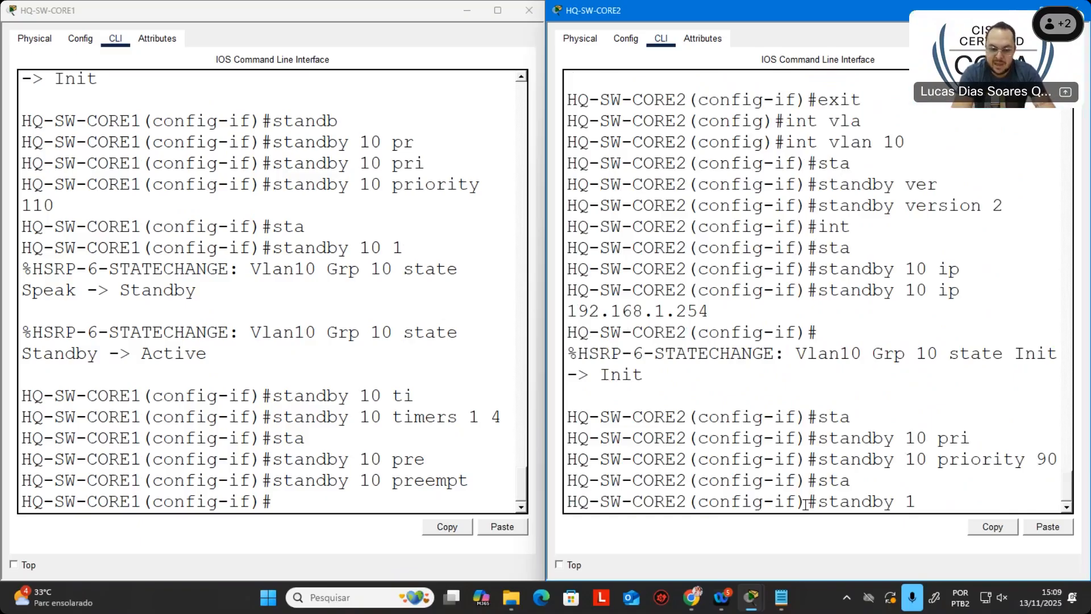
pyautogui.press('Tab')
pyautogui.write('1 4')
pyautogui.press('Return')
# Step: Enable preemption for HSRP group 10 on HQ-SW-CORE2
pyautogui.write('staw')
pyautogui.press('Tab')
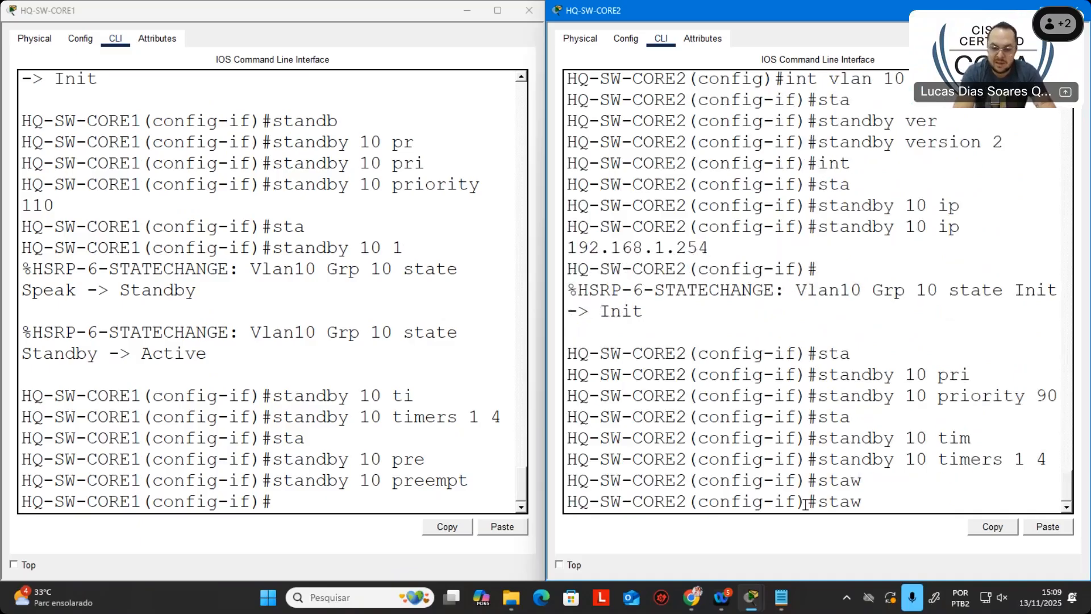
pyautogui.write('10')
pyautogui.press('BackSpace')
pyautogui.press('BackSpace')
pyautogui.press('BackSpace')
pyautogui.press('BackSpace')
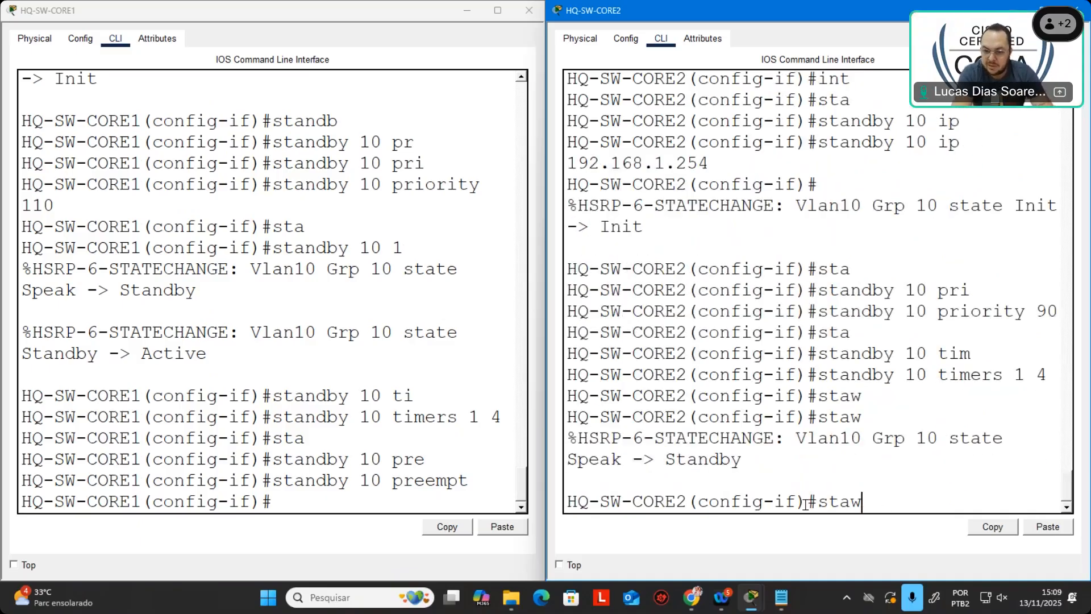
pyautogui.press('Tab')
pyautogui.write('10 pre')
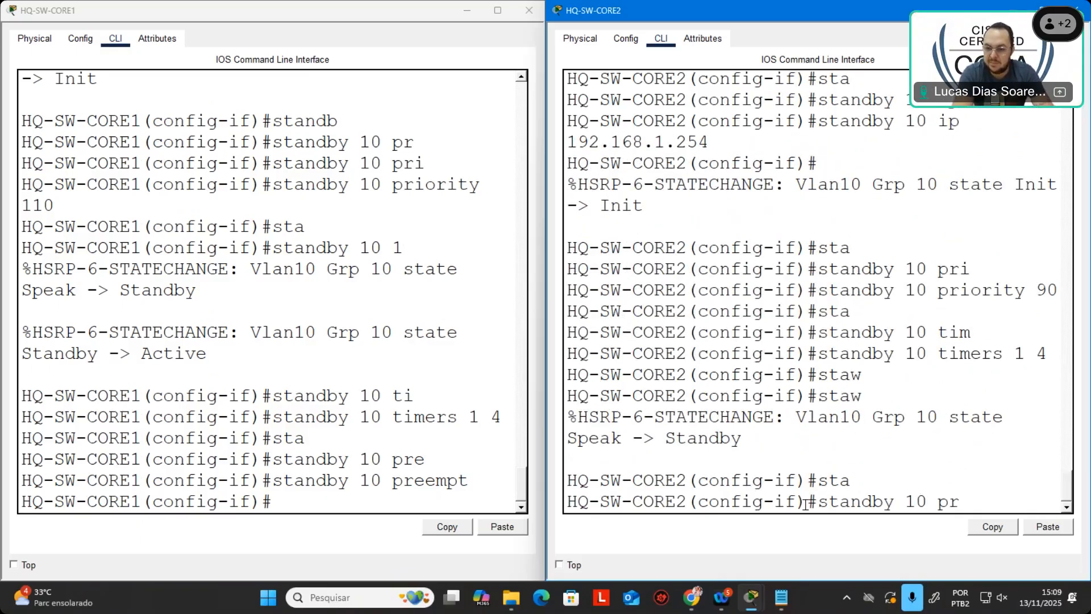
pyautogui.press('Tab')
pyautogui.press('Return')
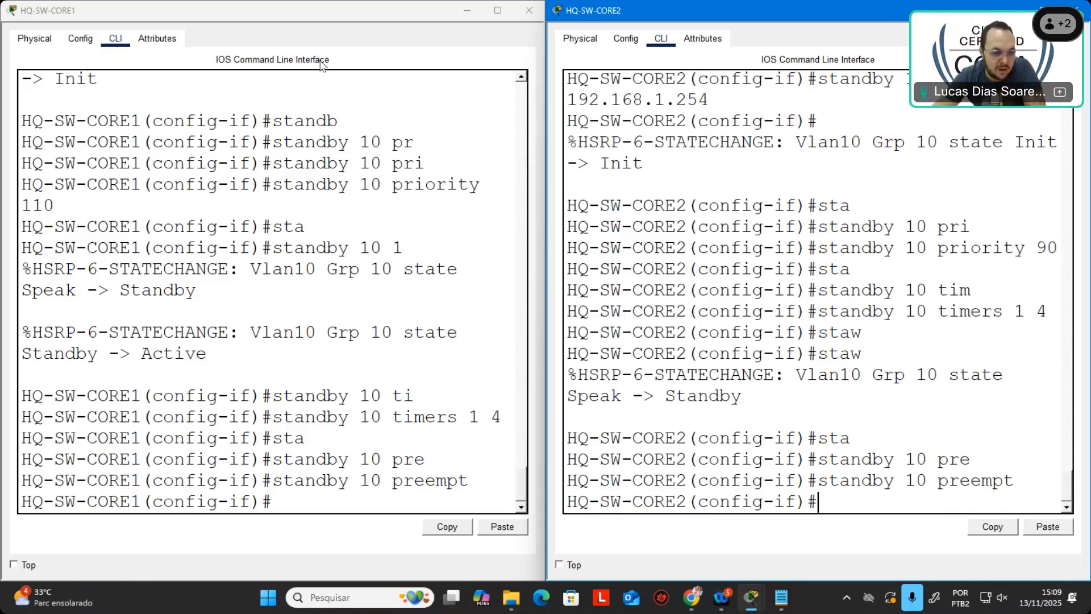
# Step: Compare the HSRP group 10 state-change messages in the HQ-SW-CORE1 and HQ-SW-CORE2 consoles
pyautogui.moveTo(26, 332); pyautogui.dragTo(334, 334)
pyautogui.click(249, 354)
pyautogui.click(367, 334)
pyautogui.moveTo(477, 335); pyautogui.dragTo(415, 333)
pyautogui.moveTo(205, 353); pyautogui.dragTo(153, 355)
pyautogui.moveTo(837, 393); pyautogui.dragTo(659, 398)
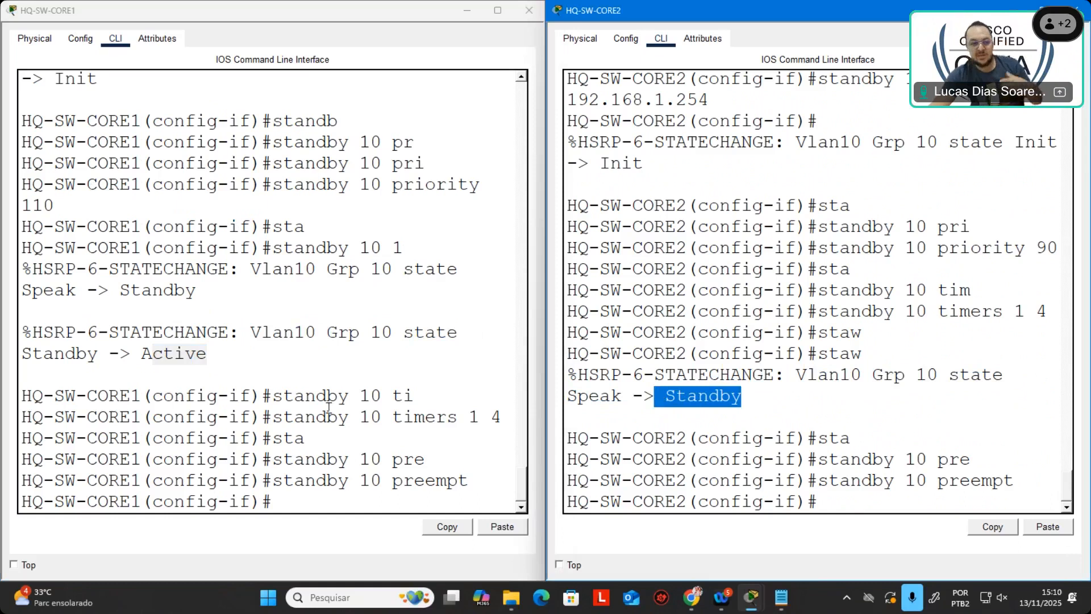
# Step: Enter the VLAN 20 interface configuration on both HQ-SW-CORE1 and HQ-SW-CORE2
pyautogui.click(361, 494)
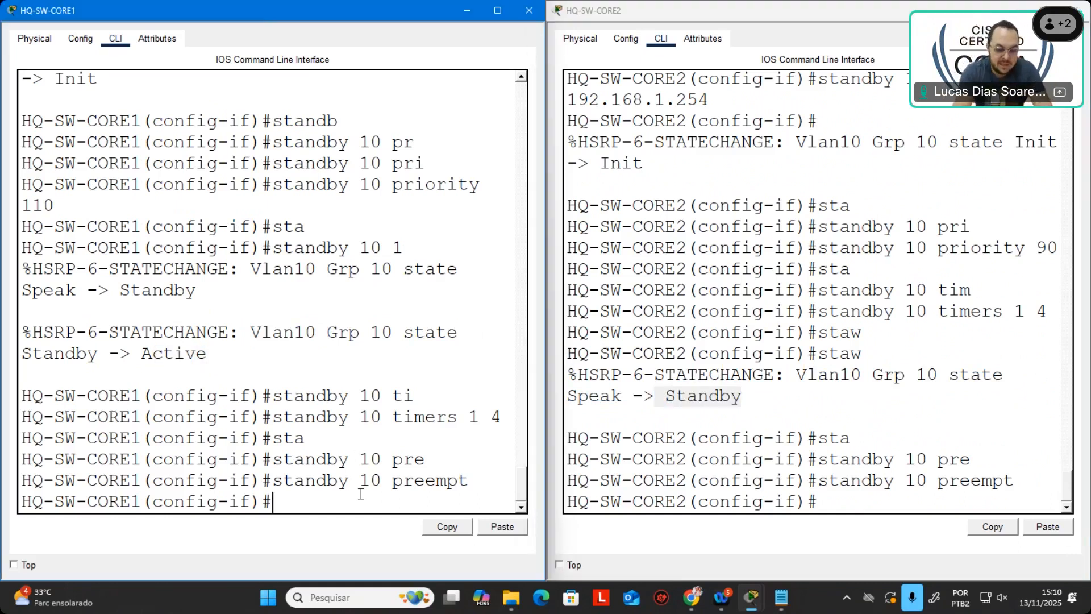
pyautogui.write('in')
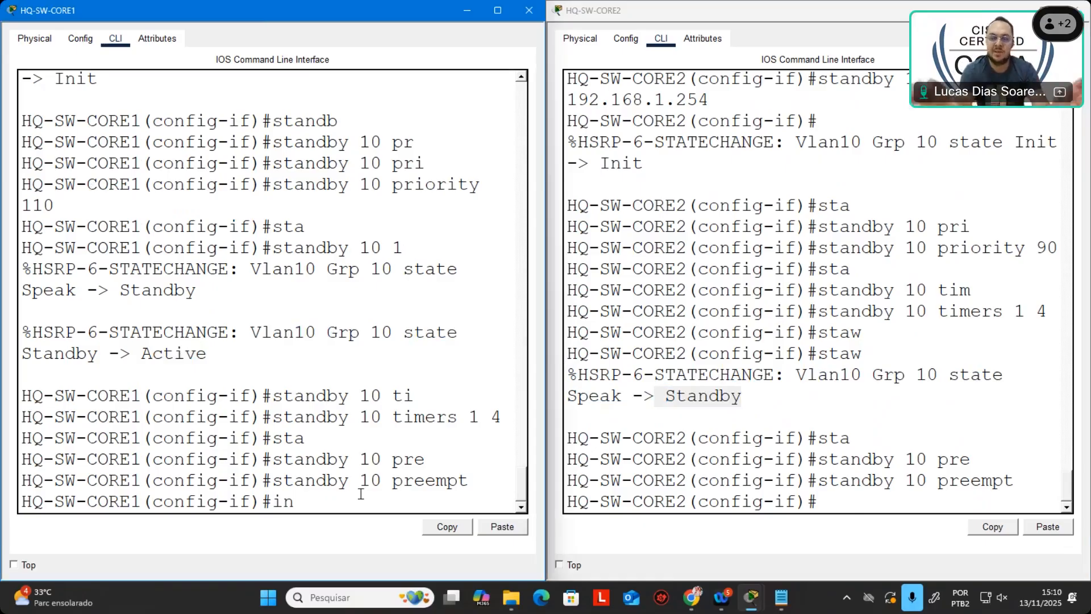
pyautogui.write('t')
pyautogui.press('Tab')
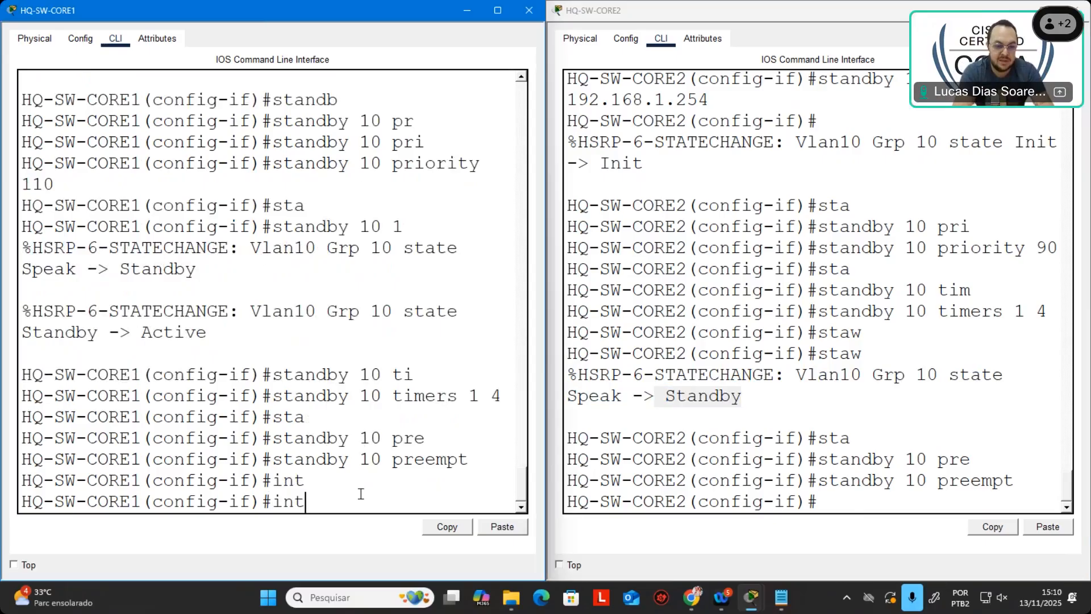
pyautogui.write('vlan 20')
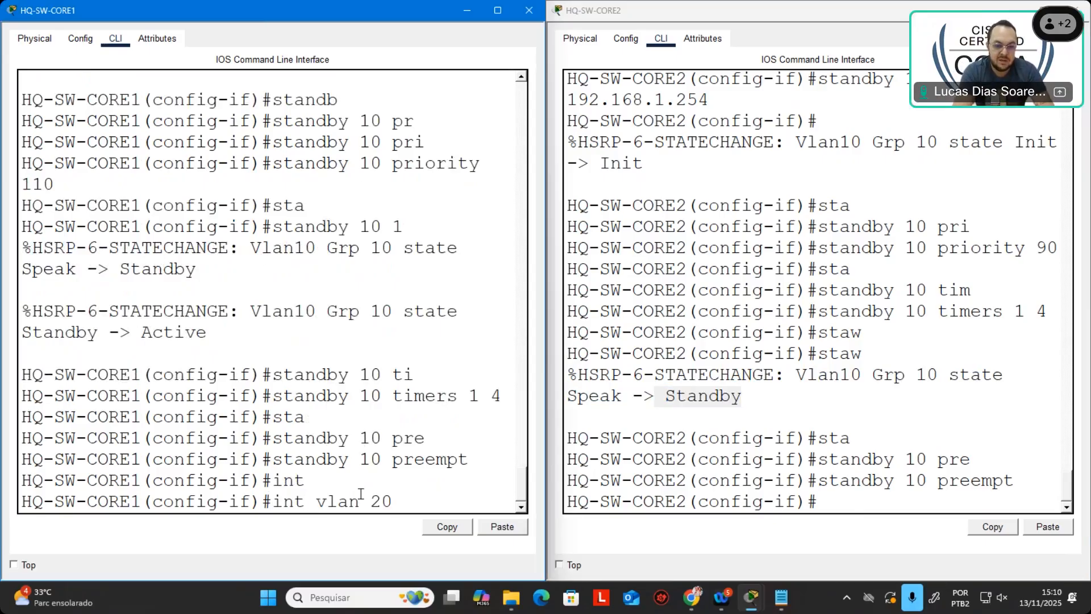
pyautogui.press('Return')
pyautogui.click(871, 510)
pyautogui.write('int vlan 20')
pyautogui.press('Return')
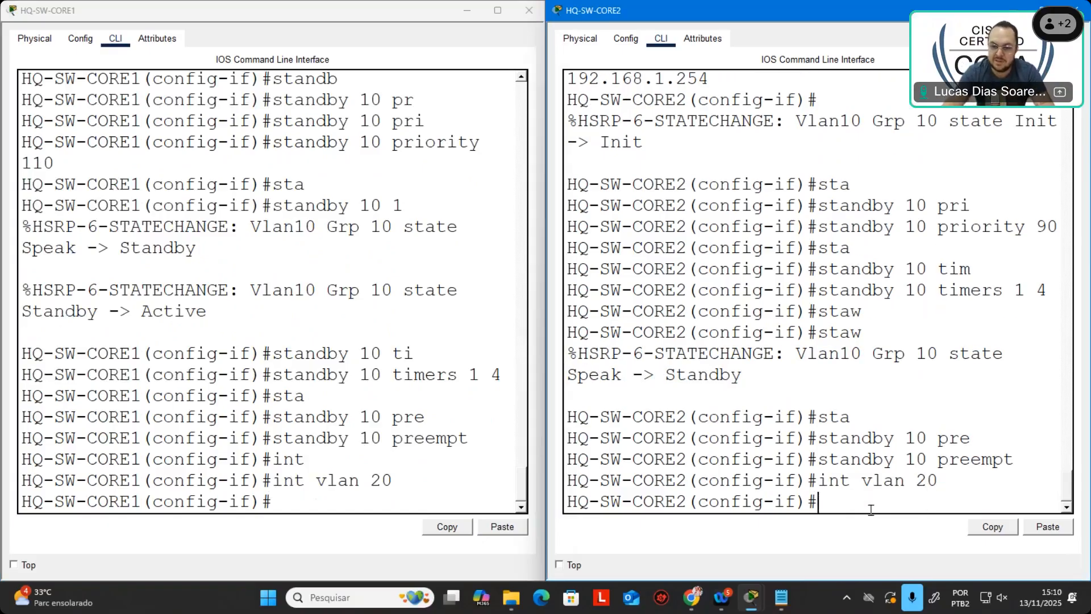
# Step: Set HSRP to version 2 on HQ-SW-CORE1's VLAN 20 interface
pyautogui.click(398, 507)
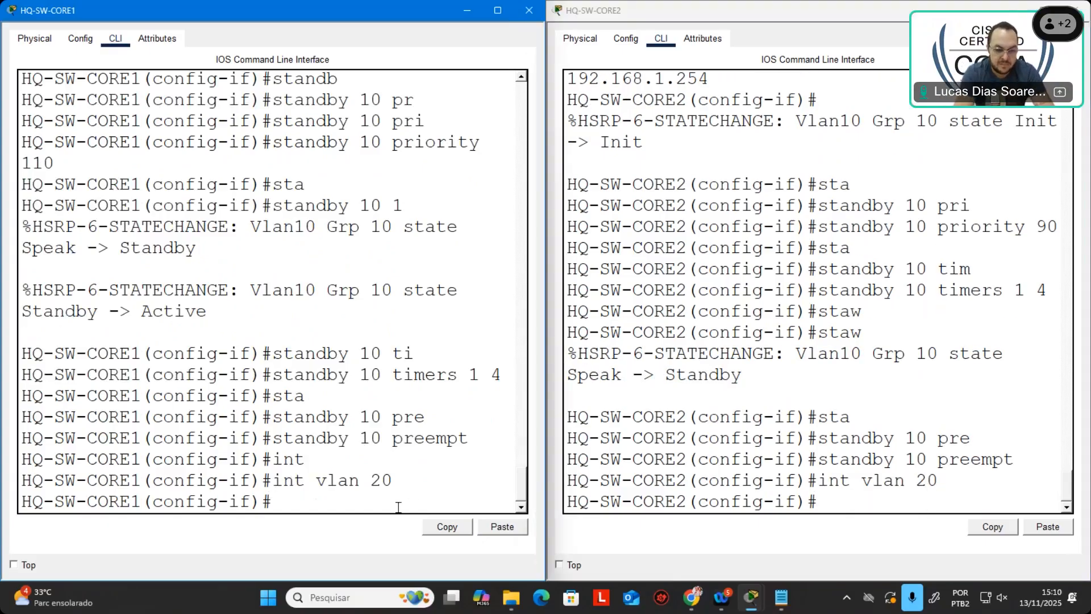
pyautogui.write('sta')
pyautogui.press('Tab')
pyautogui.write('v')
pyautogui.press('Tab')
pyautogui.write('2')
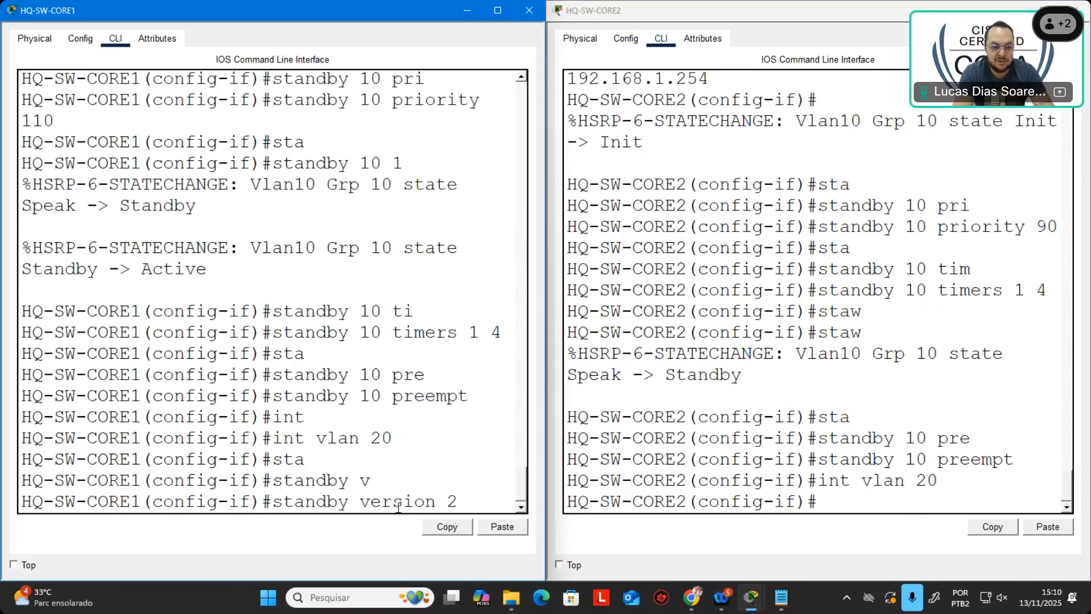
pyautogui.press('Return')
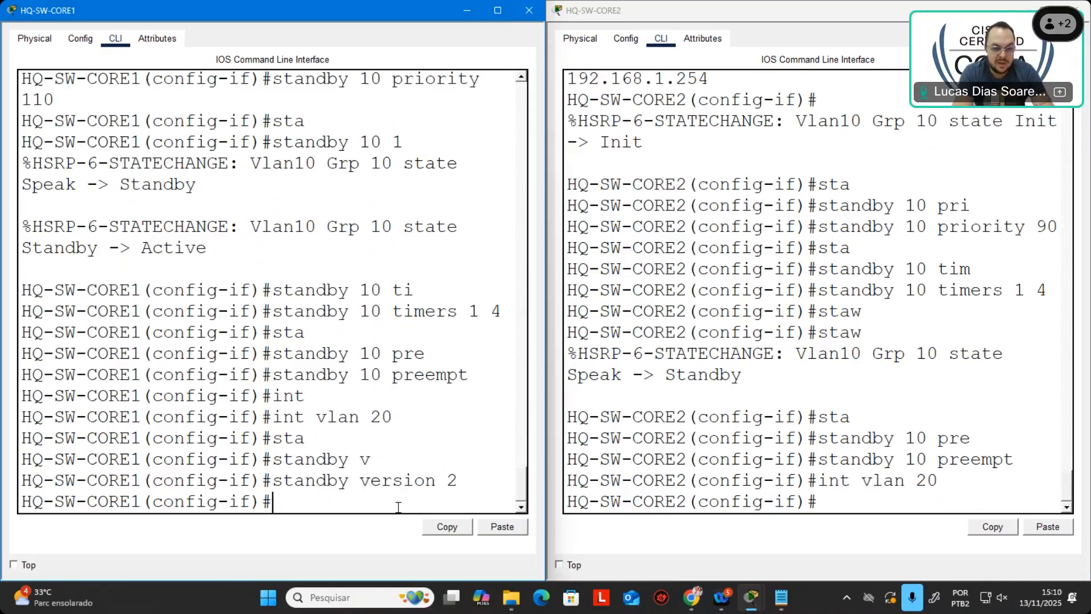
# Step: Assign the virtual IP address 192.168.2.254 to HSRP group 20 on HQ-SW-CORE1's VLAN 20 interface
pyautogui.write('in')
pyautogui.press('BackSpace')
pyautogui.write('sta')
pyautogui.press('Tab')
pyautogui.write('20')
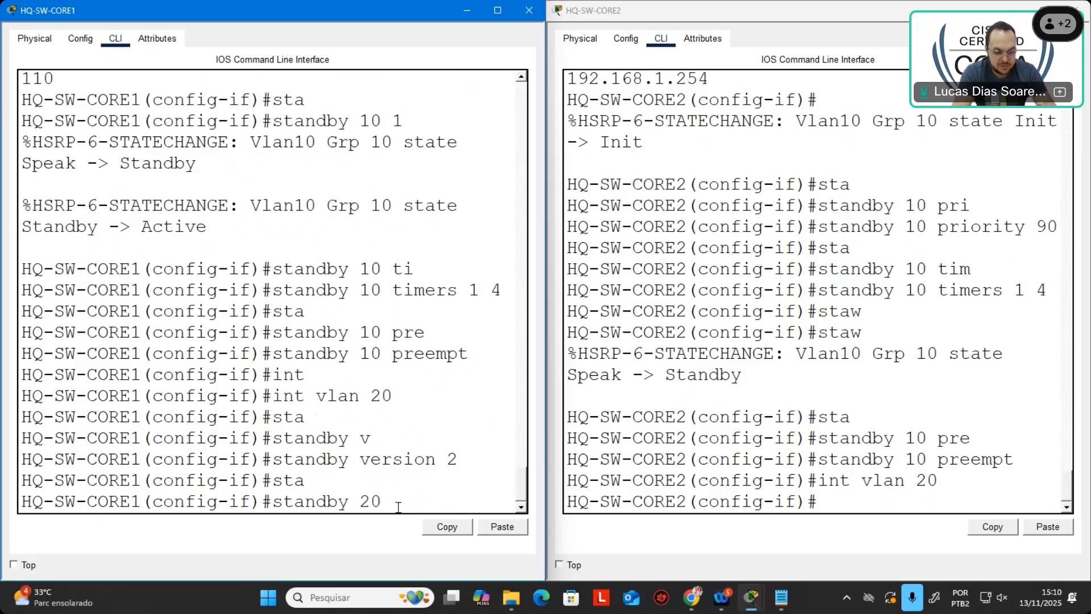
pyautogui.write(' ip 192.168.2.254')
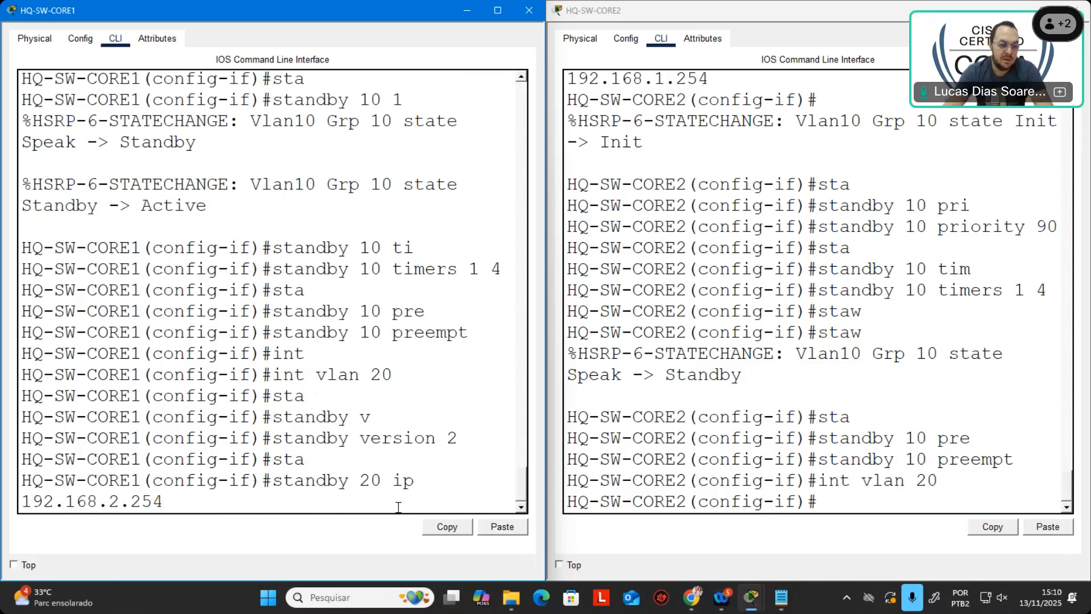
pyautogui.press('Return')
# Step: Set the priority of HSRP group 20 to 110 on HQ-SW-CORE1
pyautogui.write('standby 20 p')
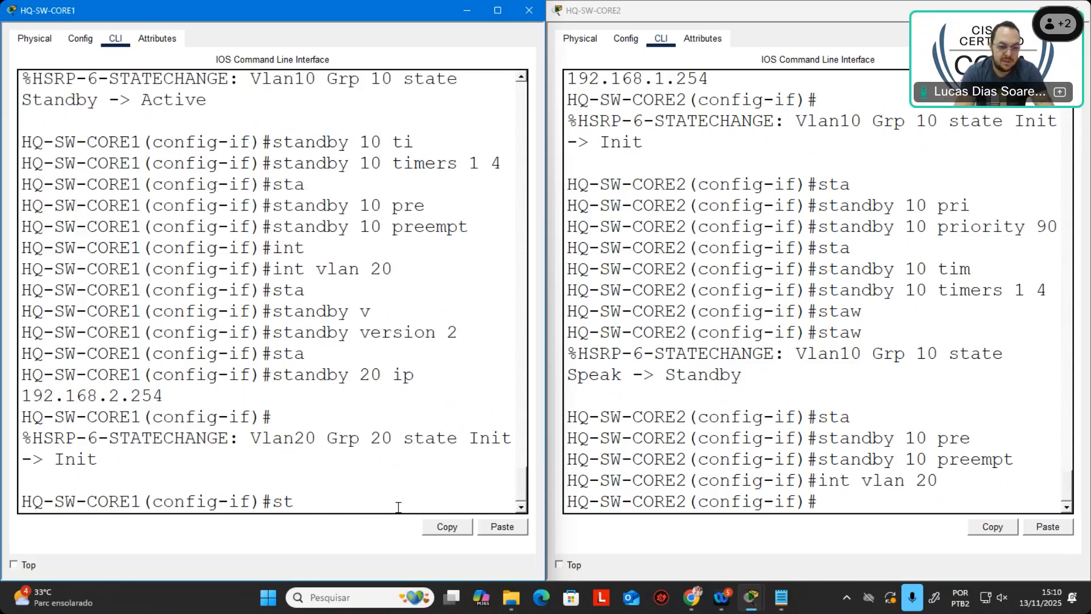
pyautogui.press('Tab')
pyautogui.write('20 pri')
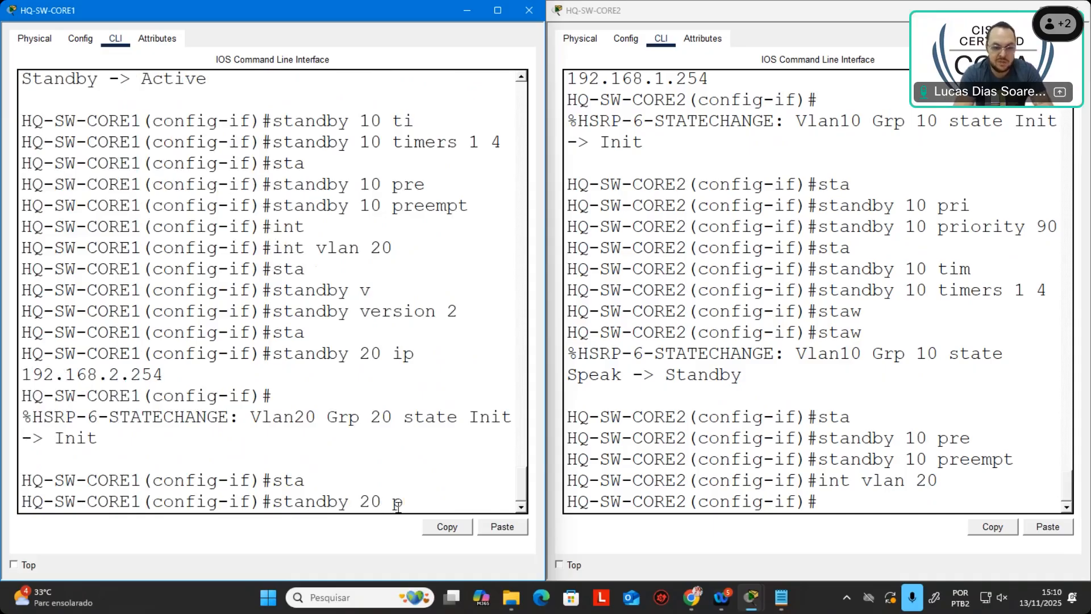
pyautogui.press('Tab')
pyautogui.write('110')
pyautogui.press('Return')
# Step: Set the timers of HSRP group 20 on HQ-SW-CORE1 to a 1-second hello and a 4-second hold
pyautogui.write('sta')
pyautogui.press('Tab')
pyautogui.write('20')
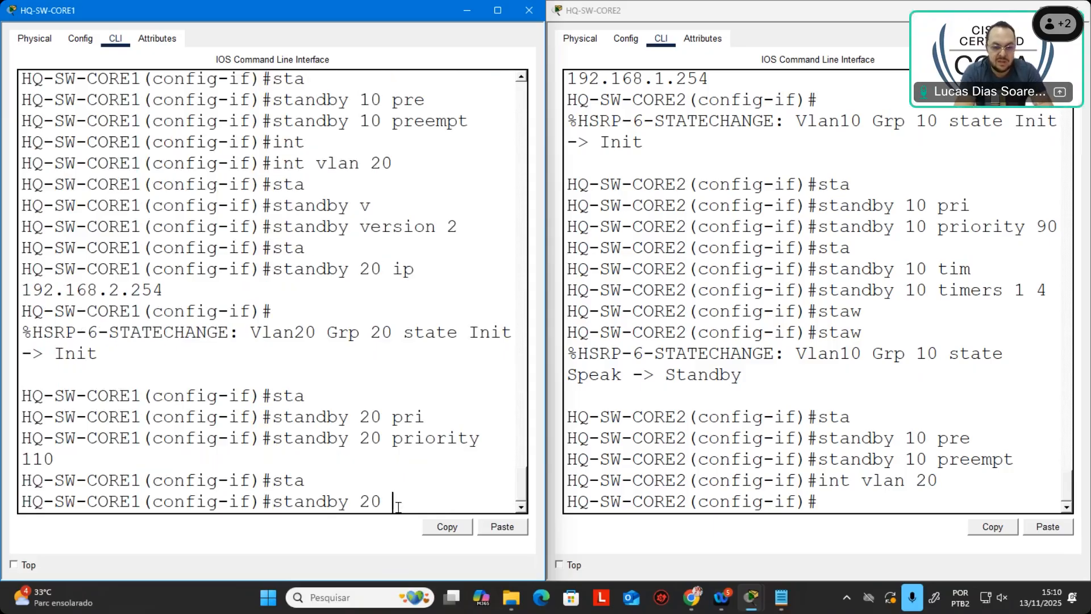
pyautogui.write(' ti')
pyautogui.press('Tab')
pyautogui.write('1 4')
pyautogui.press('Return')
# Step: Enable preemption for HSRP group 20 on HQ-SW-CORE1
pyautogui.write('sta')
pyautogui.press('Tab')
pyautogui.write('20')
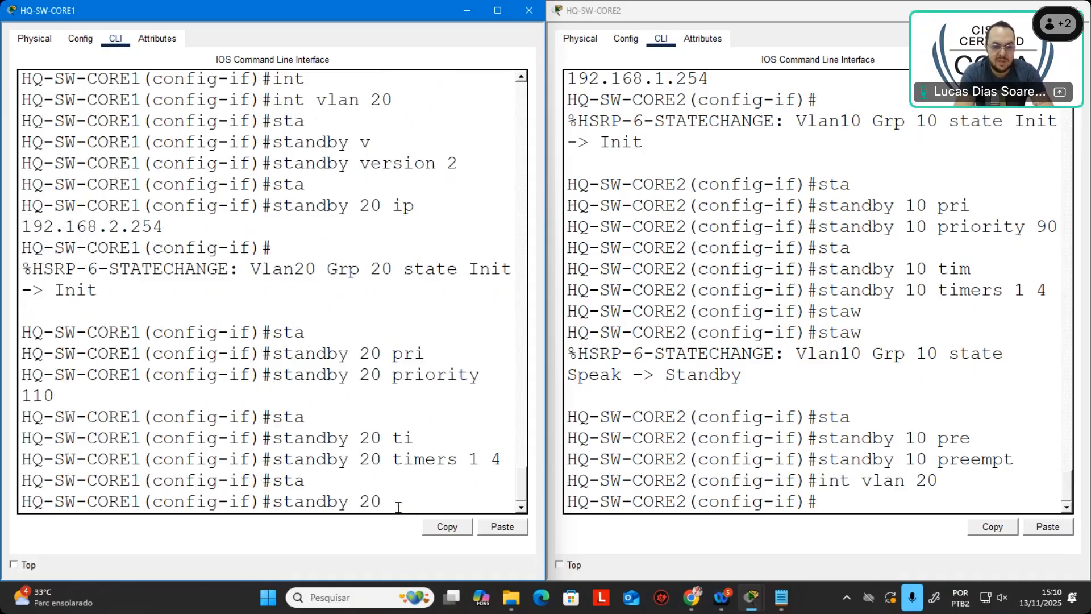
pyautogui.write(' pre')
pyautogui.press('Tab')
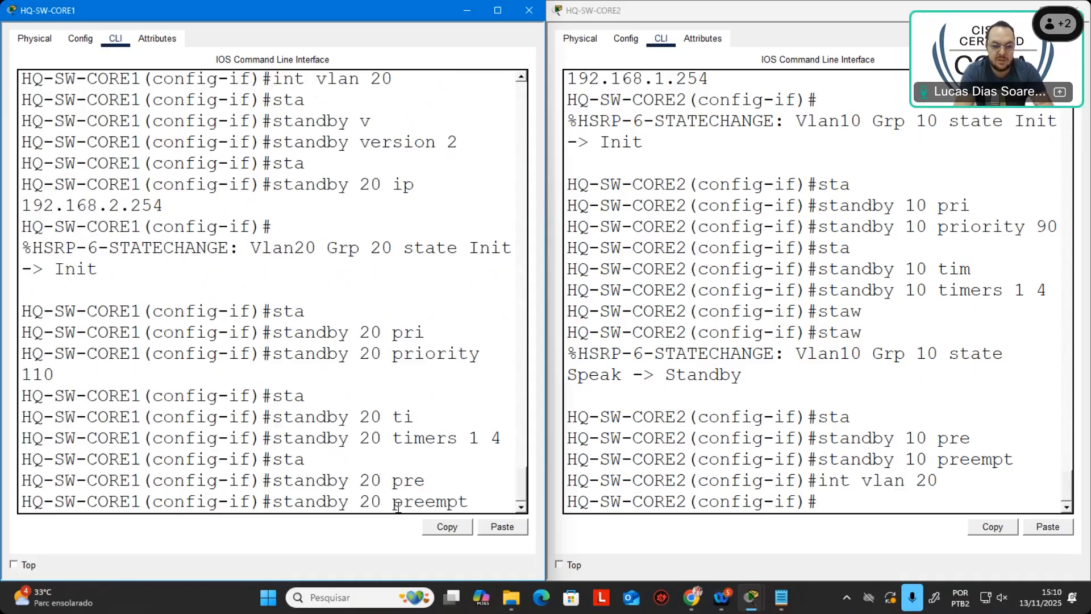
pyautogui.press('Return')
# Step: Set HSRP to version 2 on HQ-SW-CORE2's VLAN 20 interface
pyautogui.click(836, 501)
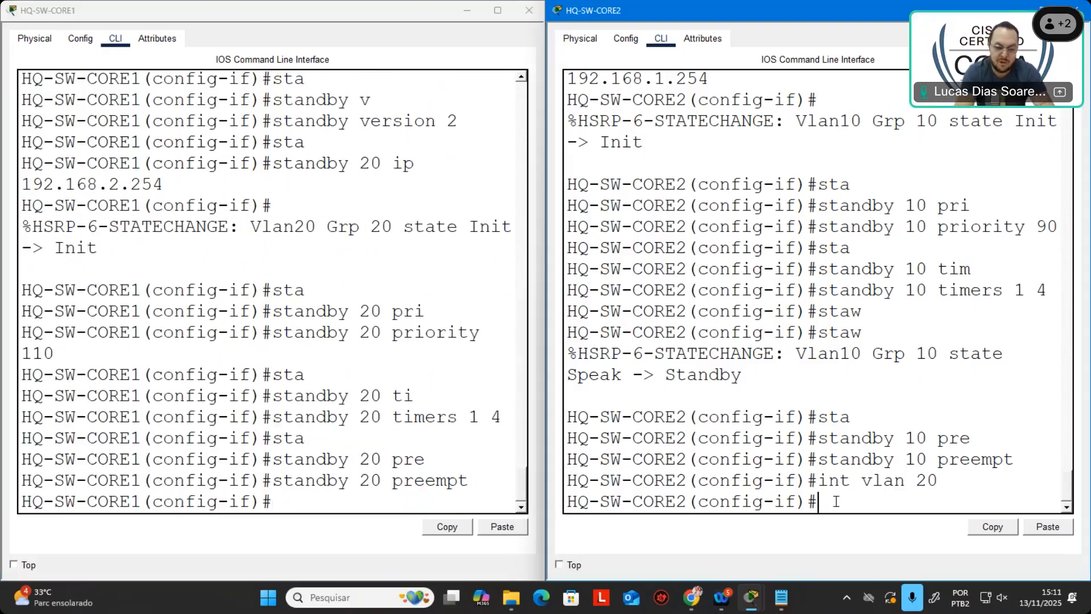
pyautogui.write('sta')
pyautogui.press('Tab')
pyautogui.write('ve')
pyautogui.press('Tab')
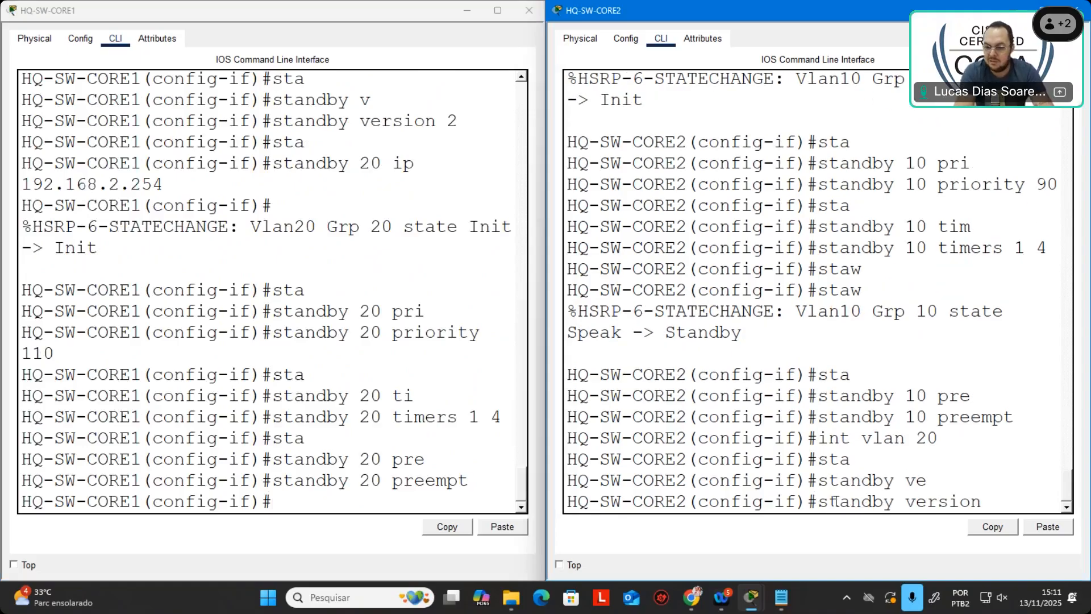
pyautogui.write('2')
pyautogui.press('Return')
# Step: Assign the virtual IP address 192.168.2.254 to HSRP group 20 on HQ-SW-CORE2's VLAN 20 interface
pyautogui.write('sta')
pyautogui.press('Tab')
pyautogui.write('i')
pyautogui.press('BackSpace')
pyautogui.write('20')
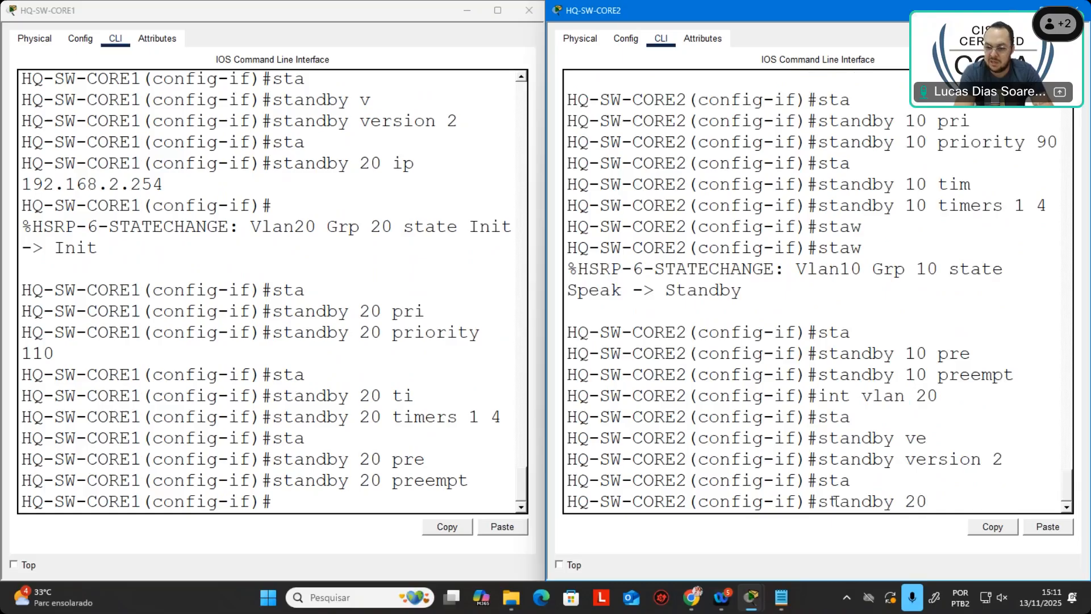
pyautogui.write(' ip 192.168.2.254')
pyautogui.press('Return')
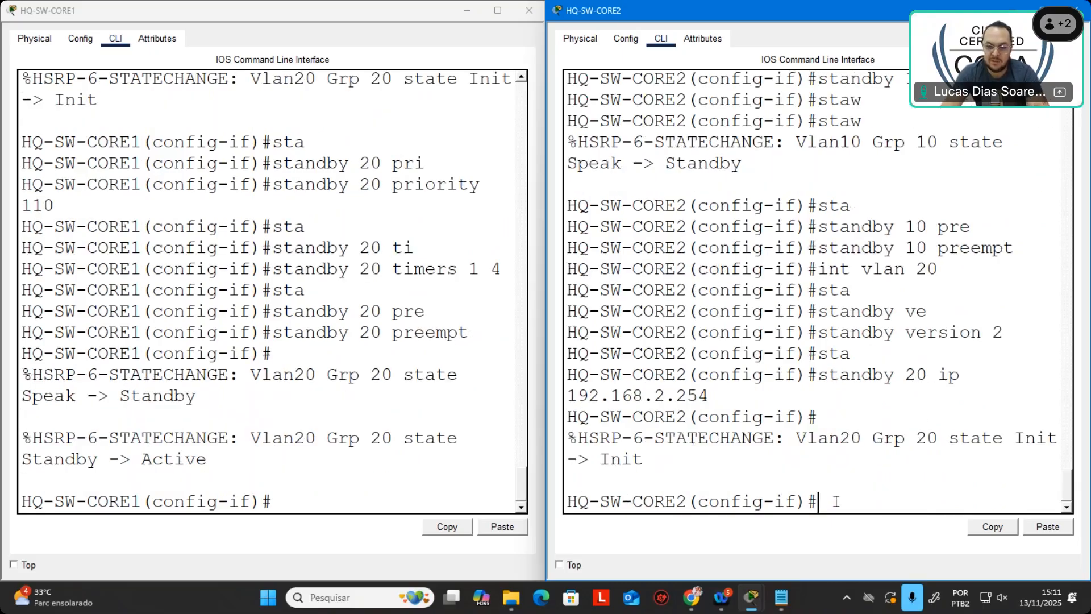
# Step: Set the priority of HSRP group 20 to 90 on HQ-SW-CORE2
pyautogui.write('sta2')
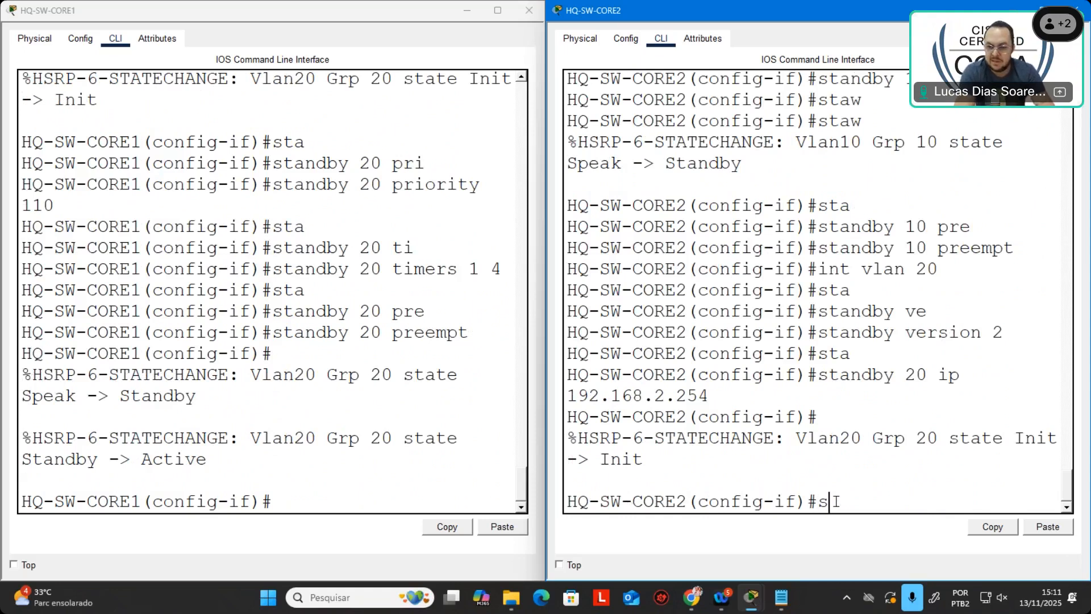
pyautogui.press('BackSpace')
pyautogui.press('Tab')
pyautogui.write('2')
pyautogui.write('0 pri')
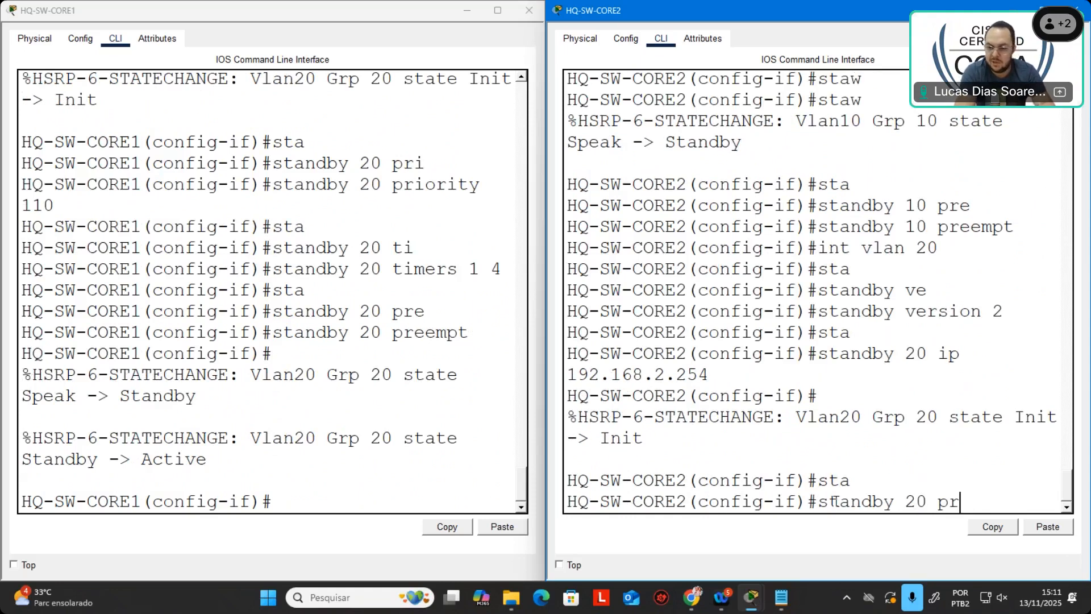
pyautogui.press('Tab')
pyautogui.write('90')
pyautogui.press('Return')
# Step: Set the timers of HSRP group 20 on HQ-SW-CORE2 to a 1-second hello and a 4-second hold
pyautogui.write('sta')
pyautogui.press('Tab')
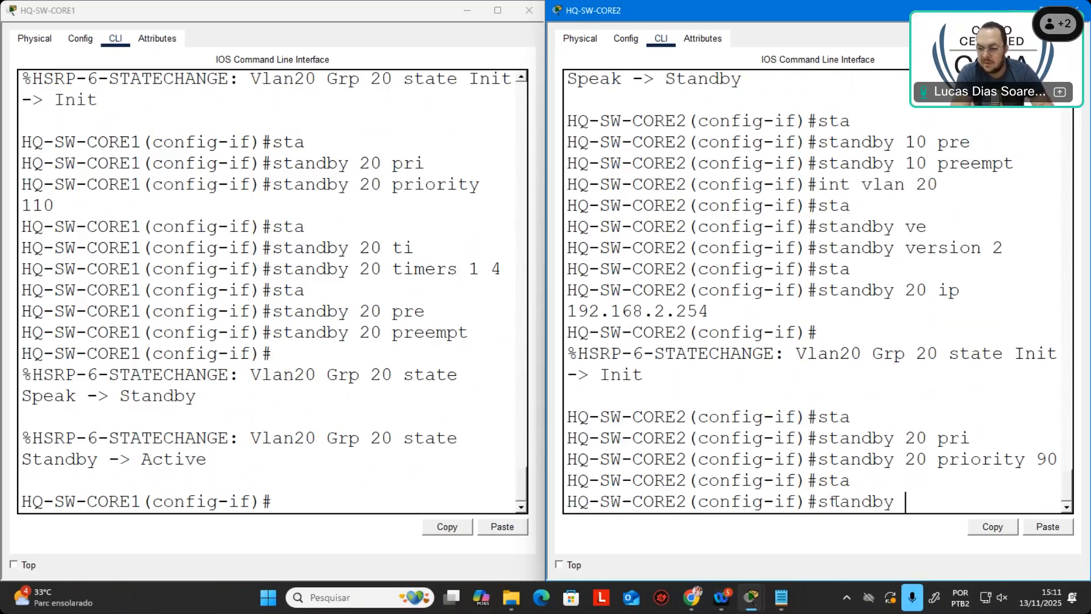
pyautogui.write('20 tim')
pyautogui.press('Tab')
pyautogui.write('1')
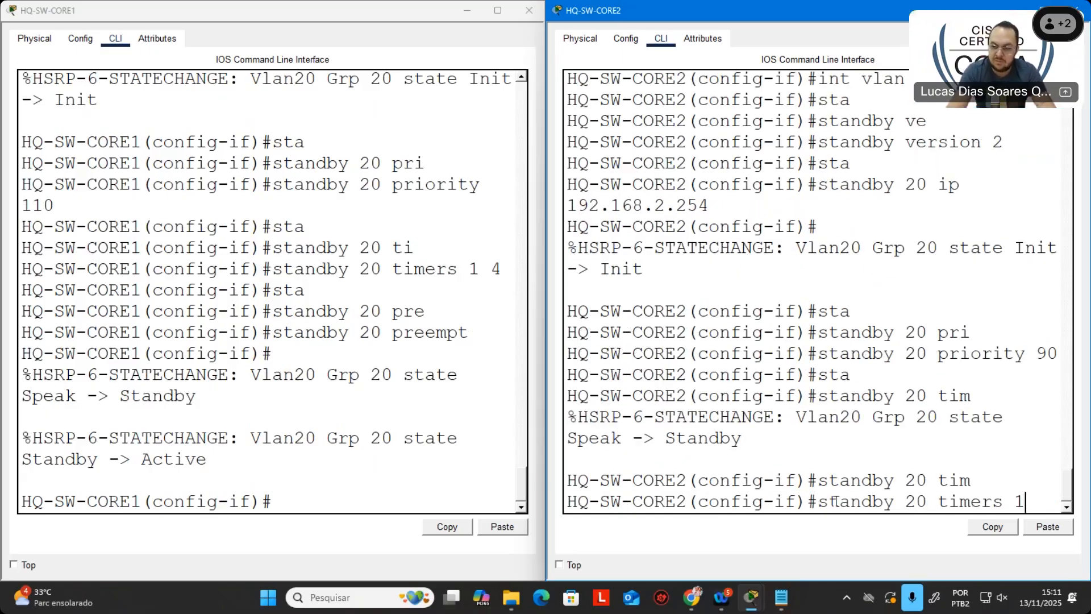
pyautogui.write(' 4')
pyautogui.press('Return')
# Step: Enable preemption for HSRP group 20 on HQ-SW-CORE2
pyautogui.write('sta')
pyautogui.press('Tab')
pyautogui.write('20 pre')
pyautogui.press('Tab')
pyautogui.press('Return')
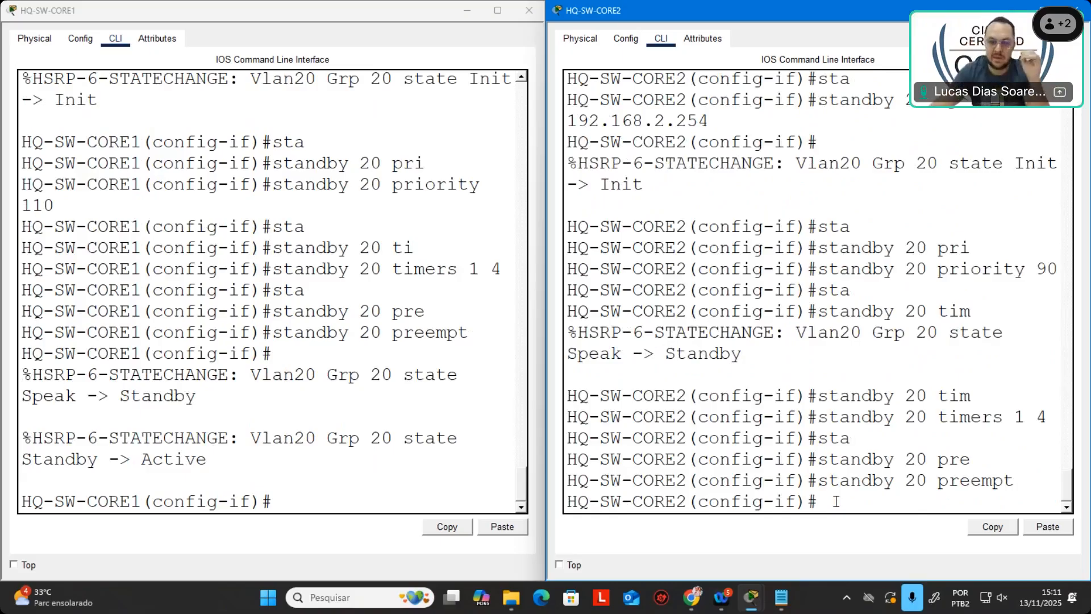
# Step: Review the HSRP group 20 state changes on both core switches and return HQ-SW-CORE1 and HQ-SW-CORE2 to privileged EXEC mode
pyautogui.moveTo(241, 467); pyautogui.dragTo(22, 438)
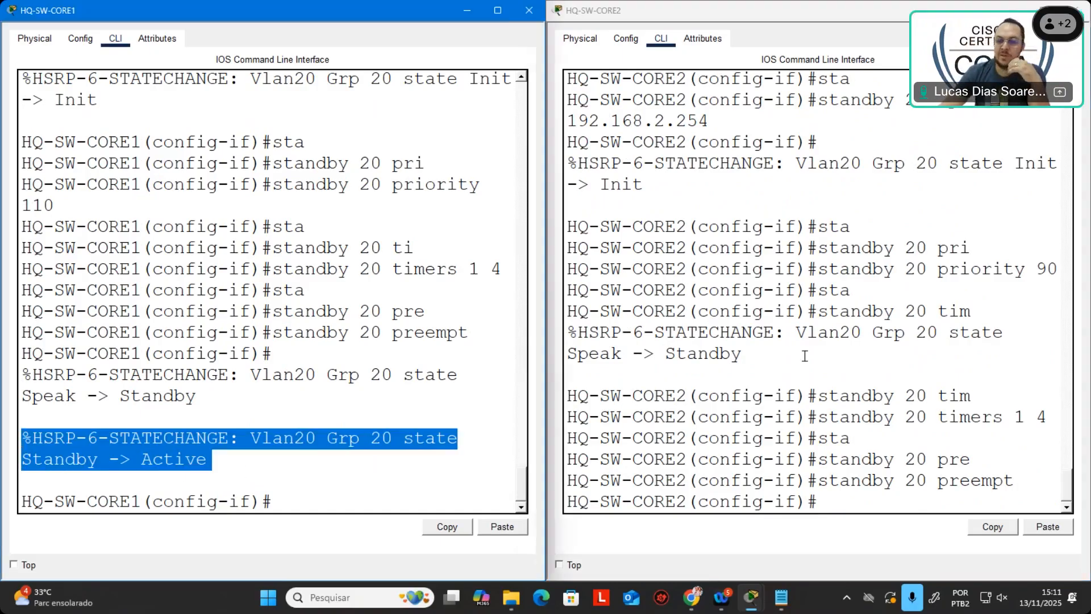
pyautogui.moveTo(743, 354); pyautogui.dragTo(568, 312)
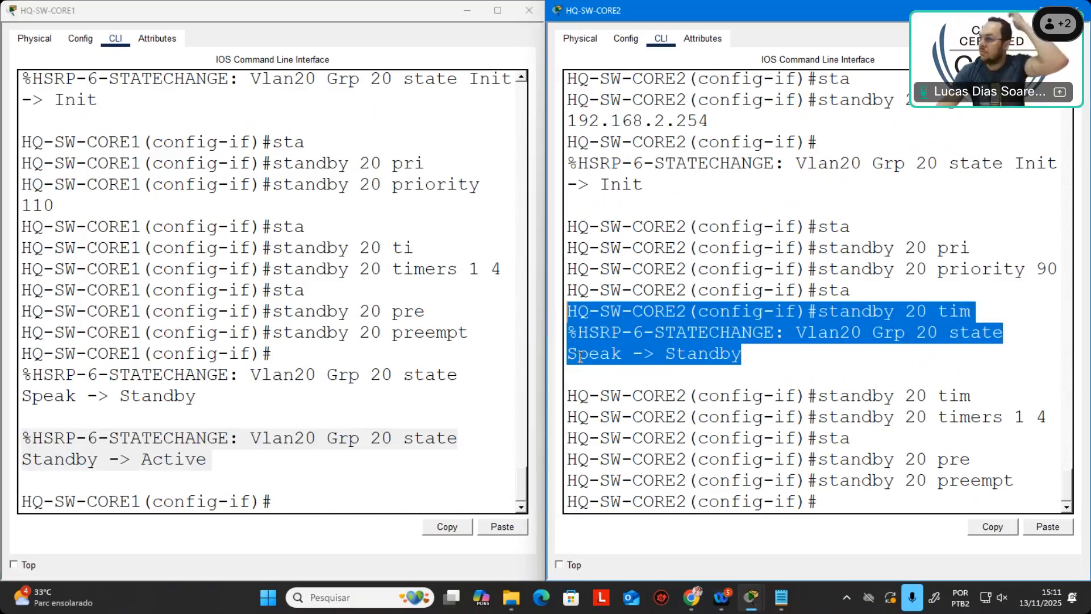
pyautogui.click(348, 492)
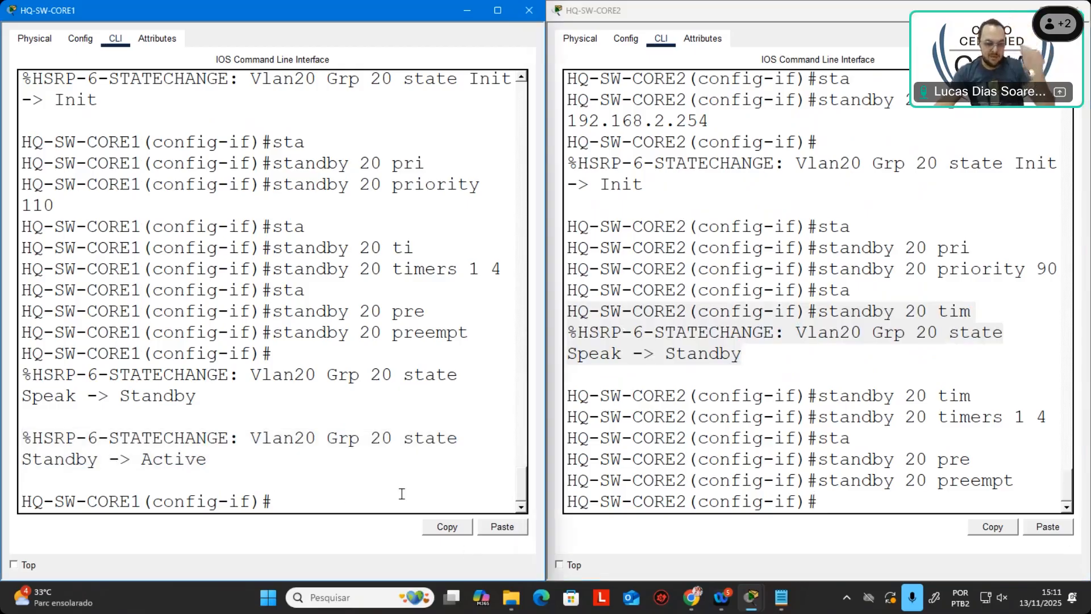
pyautogui.write('end')
pyautogui.press('Return')
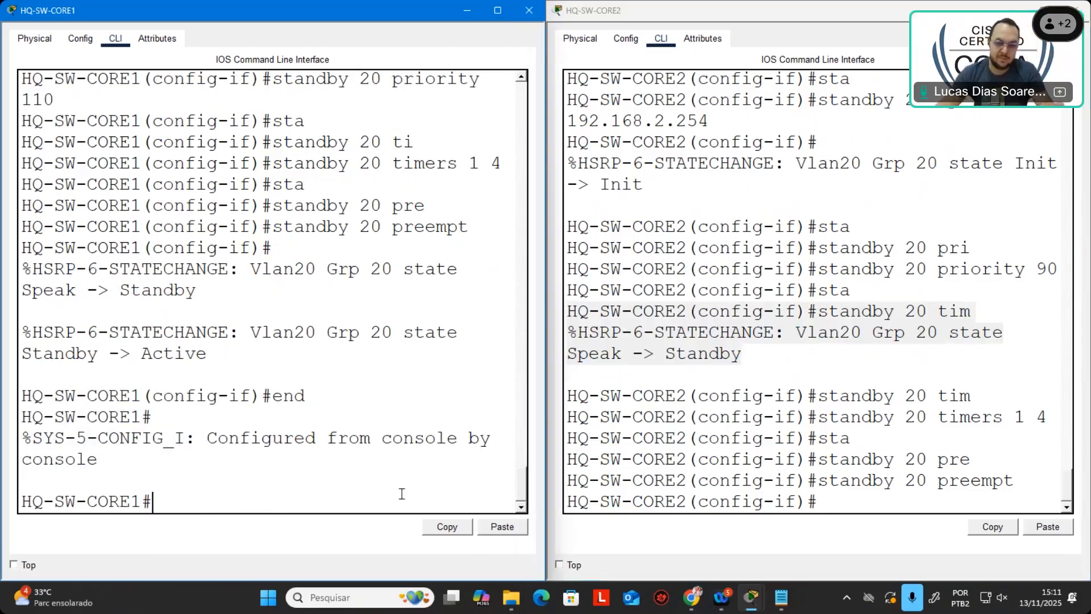
pyautogui.click(868, 506)
pyautogui.write('end')
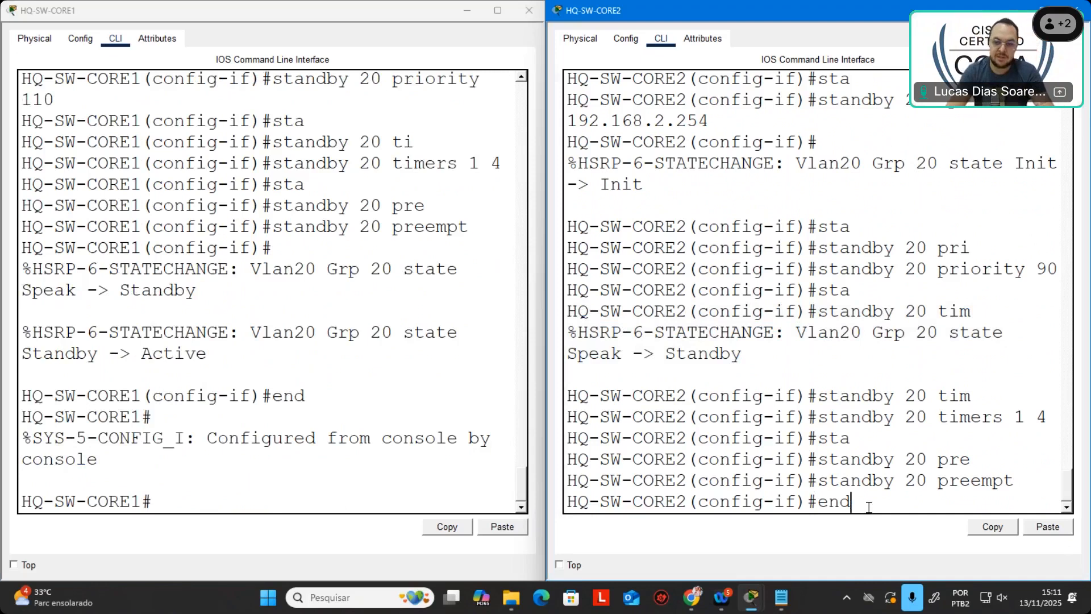
pyautogui.press('Return')
# Step: Display the brief HSRP status on HQ-SW-CORE1 with "show standby brief"
pyautogui.click(221, 501)
pyautogui.write('show stan')
pyautogui.press('Tab')
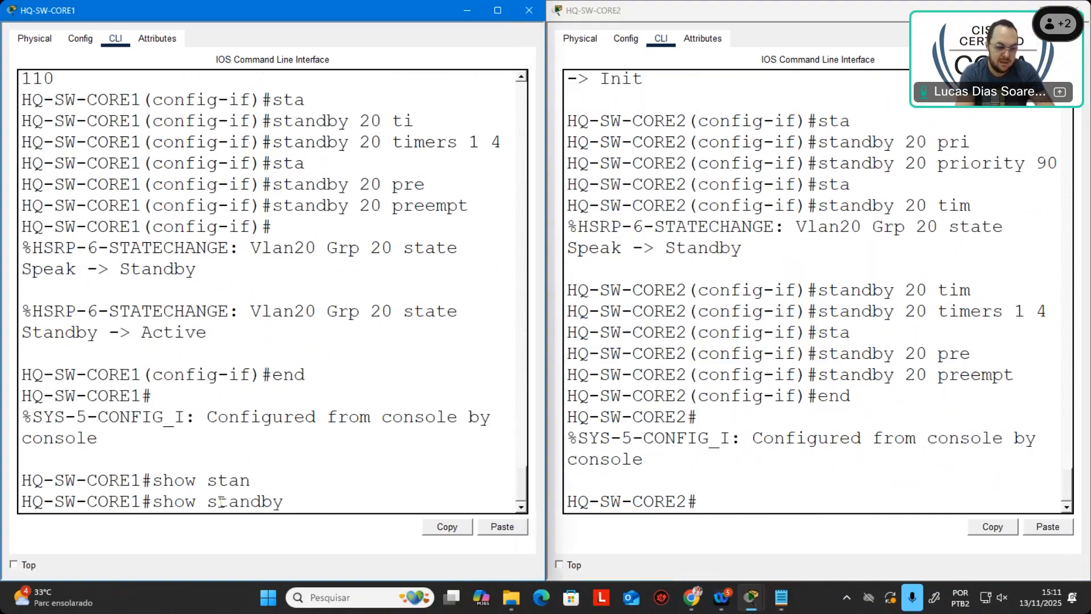
pyautogui.write('?')
pyautogui.write('bri')
pyautogui.press('Tab')
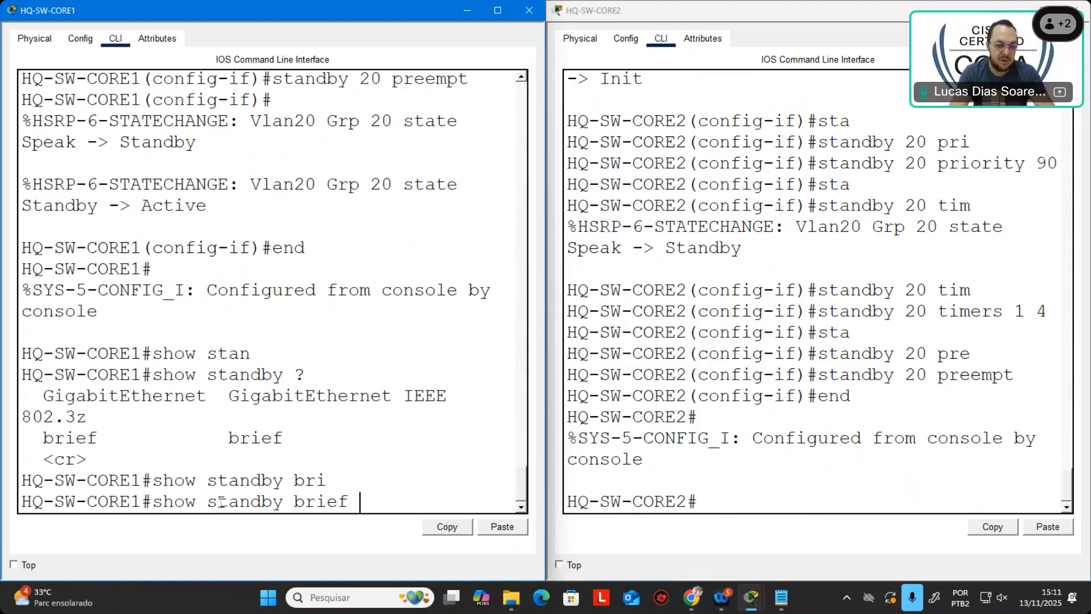
pyautogui.press('Return')
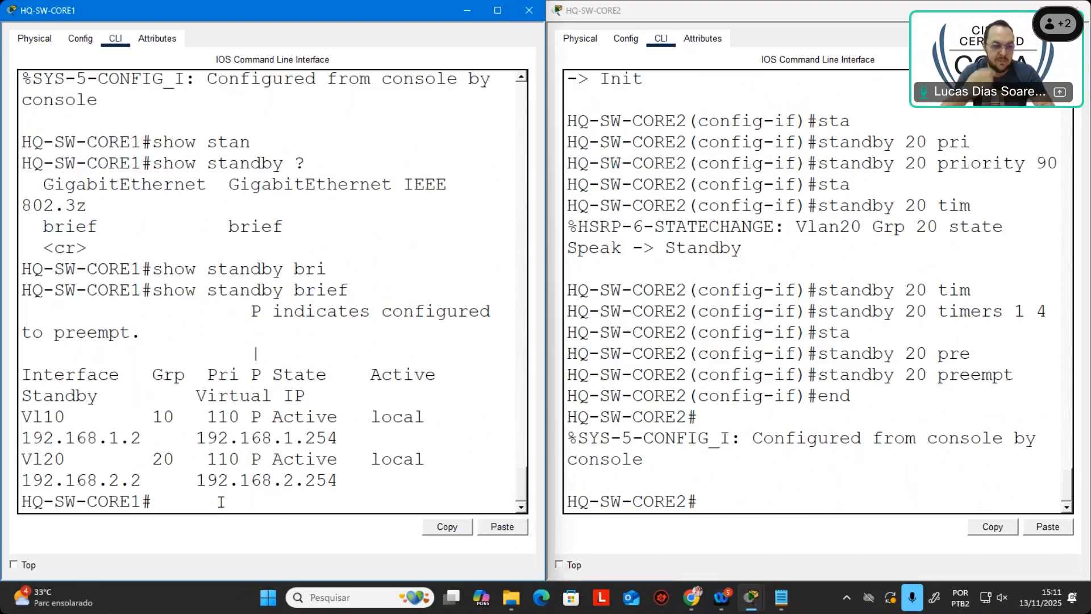
# Step: Enlarge the HQ-SW-CORE1 console and examine VLAN 10's group, priority, state, standby router and virtual IP in the HSRP summary
pyautogui.click(498, 10)
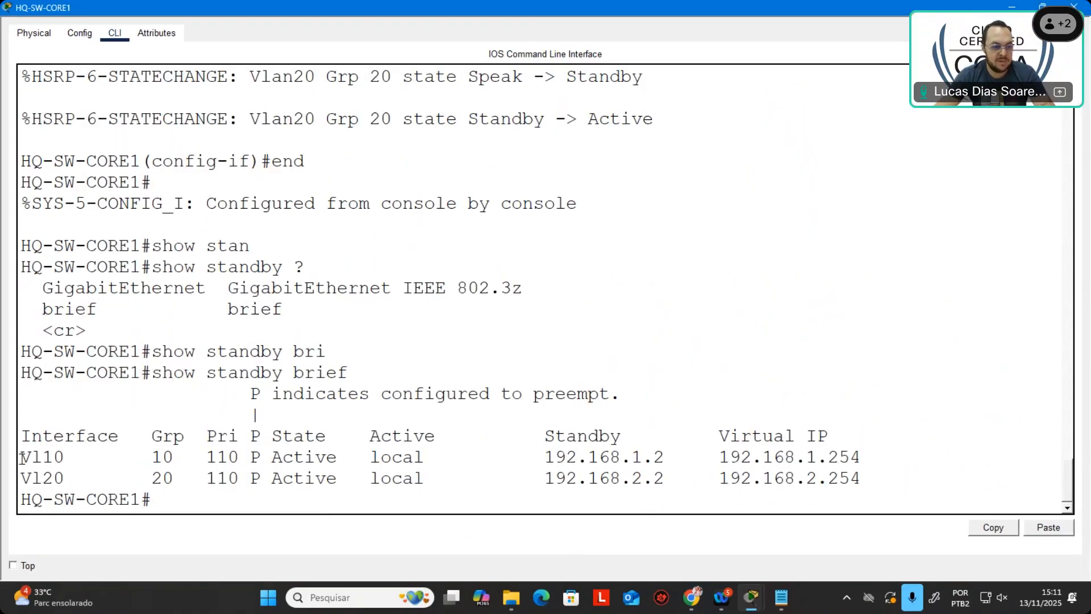
pyautogui.moveTo(19, 457); pyautogui.dragTo(89, 456)
pyautogui.moveTo(162, 456); pyautogui.dragTo(146, 456)
pyautogui.click(150, 456)
pyautogui.moveTo(229, 456); pyautogui.dragTo(214, 456)
pyautogui.click(255, 456)
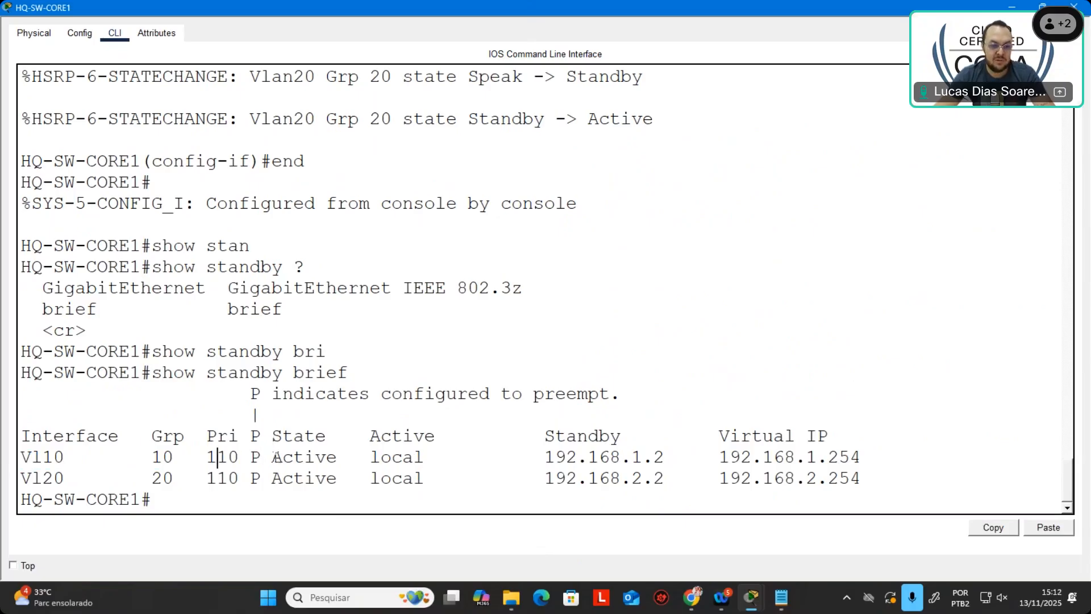
pyautogui.doubleClick(310, 458)
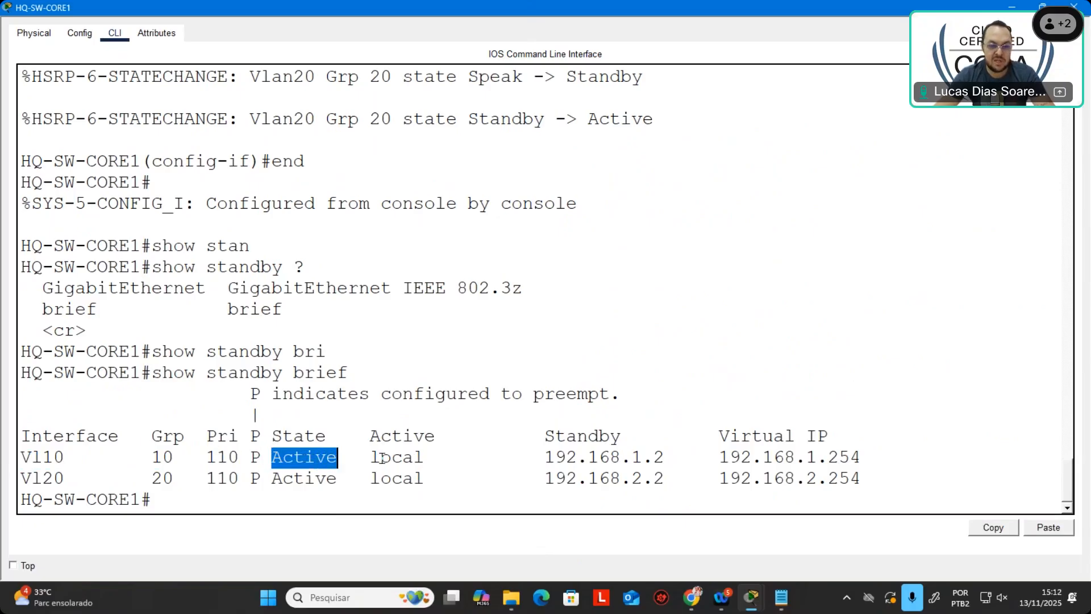
pyautogui.moveTo(370, 435); pyautogui.dragTo(272, 458)
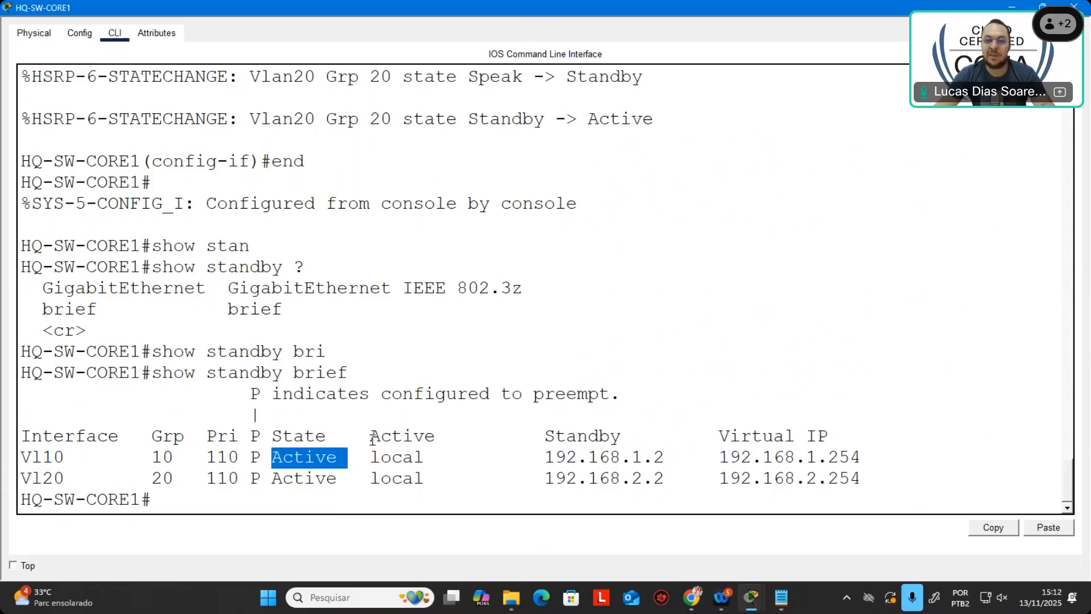
pyautogui.click(372, 439)
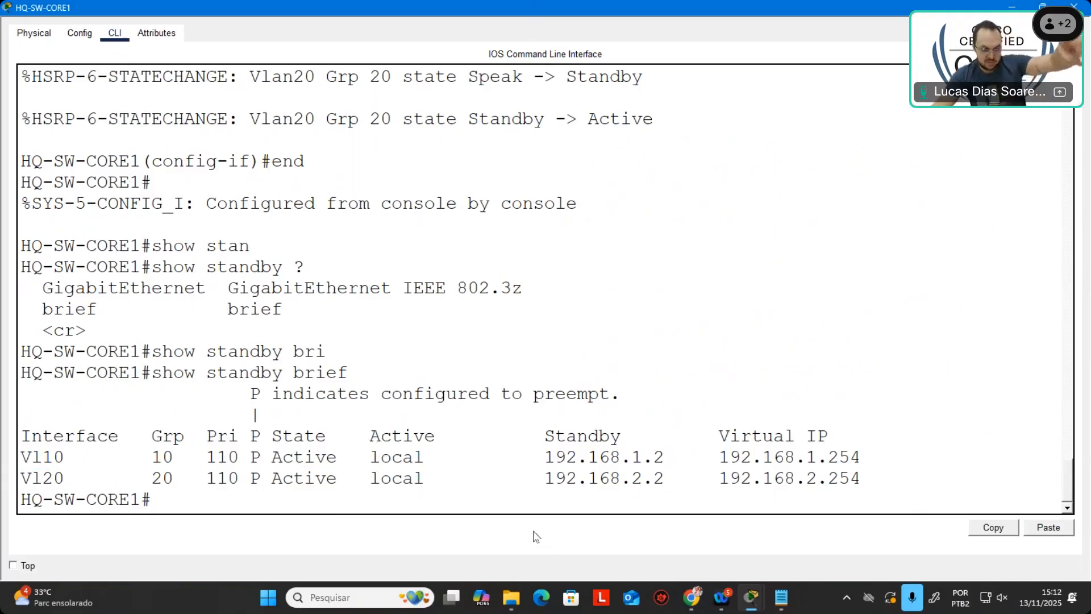
pyautogui.moveTo(534, 455); pyautogui.dragTo(599, 452)
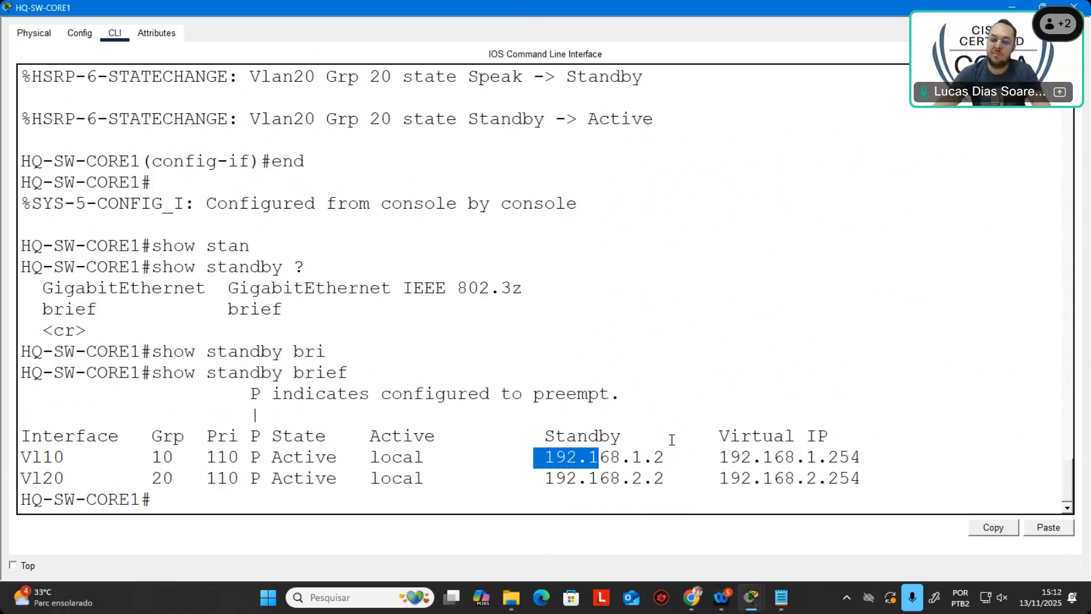
pyautogui.moveTo(719, 457); pyautogui.dragTo(864, 457)
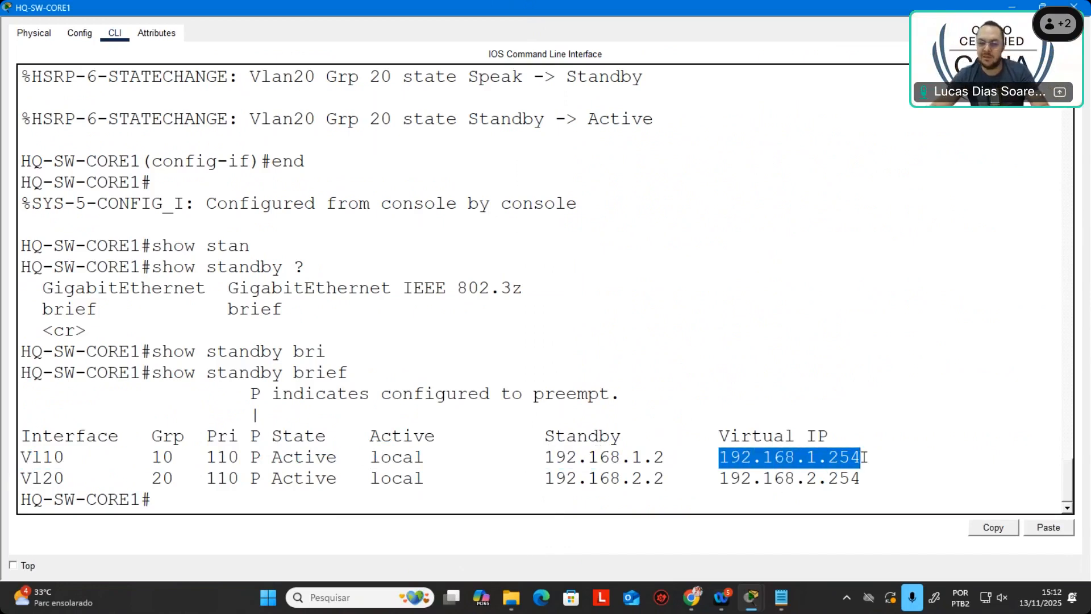
# Step: Display the brief HSRP status on HQ-SW-CORE2 with "show standby brief" and enlarge its console to read the table
pyautogui.click(1010, 7)
pyautogui.write('show stan')
pyautogui.press('Tab')
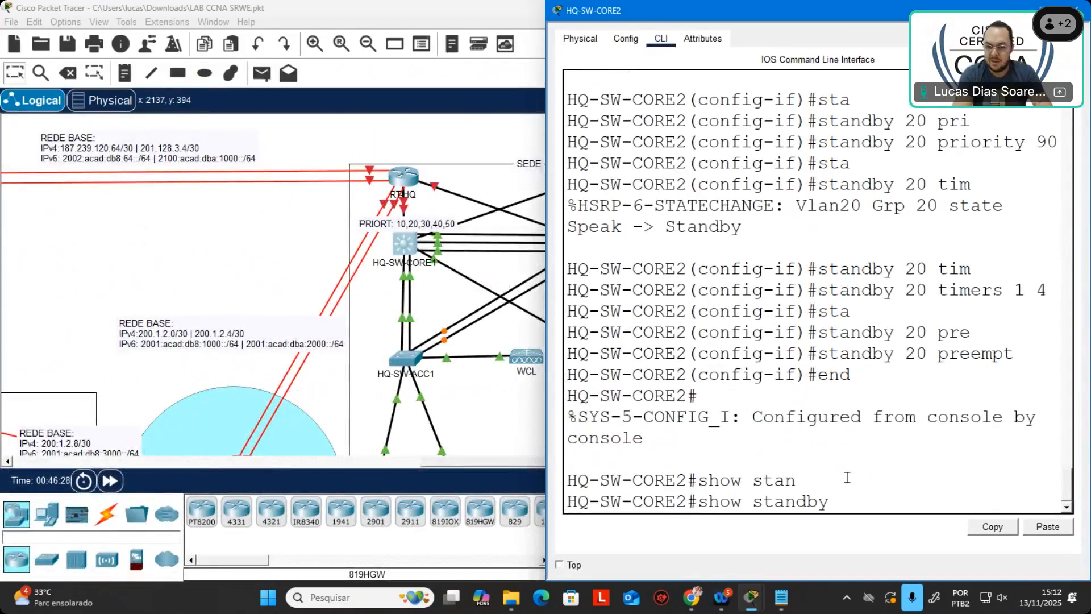
pyautogui.write('br')
pyautogui.press('Tab')
pyautogui.press('Return')
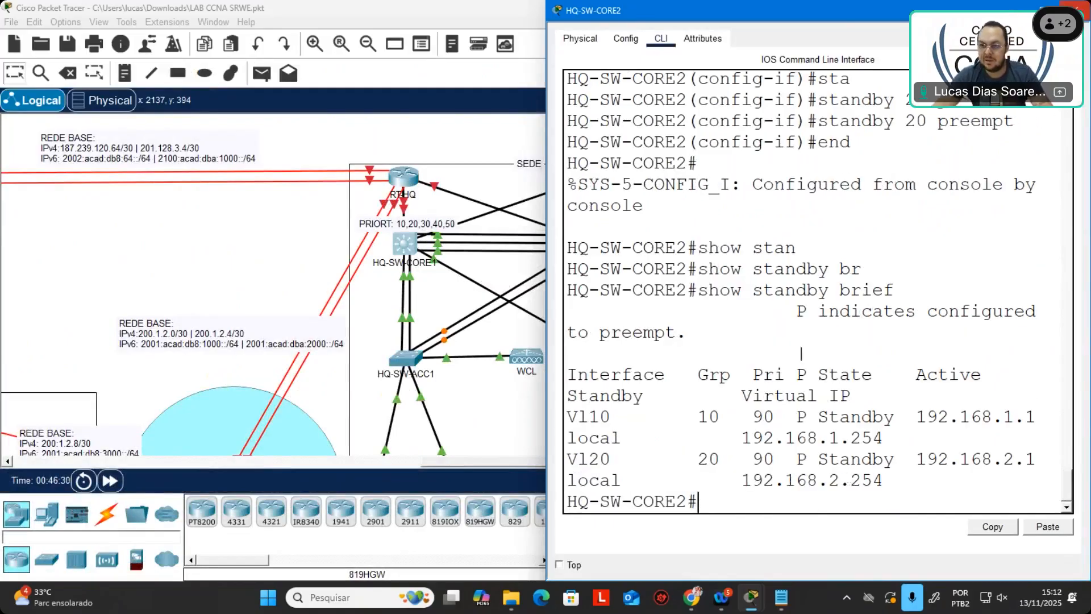
pyautogui.press('super+Up')
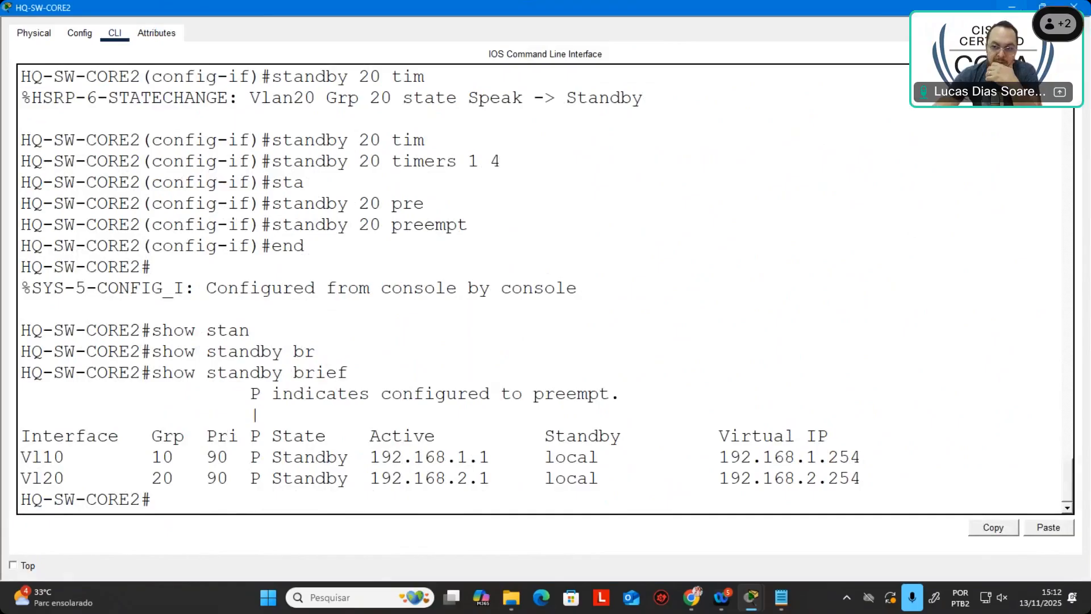
# Step: Close the HQ-SW-CORE2 console and ping the VLAN 10 virtual gateway 192.168.1.254 from PC13's command prompt
pyautogui.hotkey('alt', 'F4')
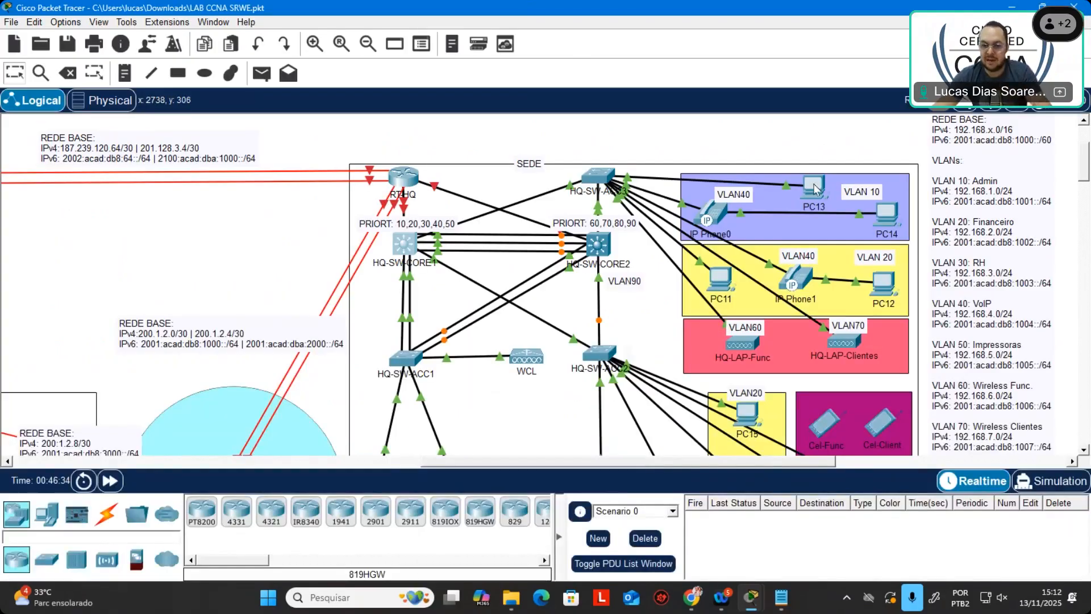
pyautogui.click(814, 189)
pyautogui.write('ping ')
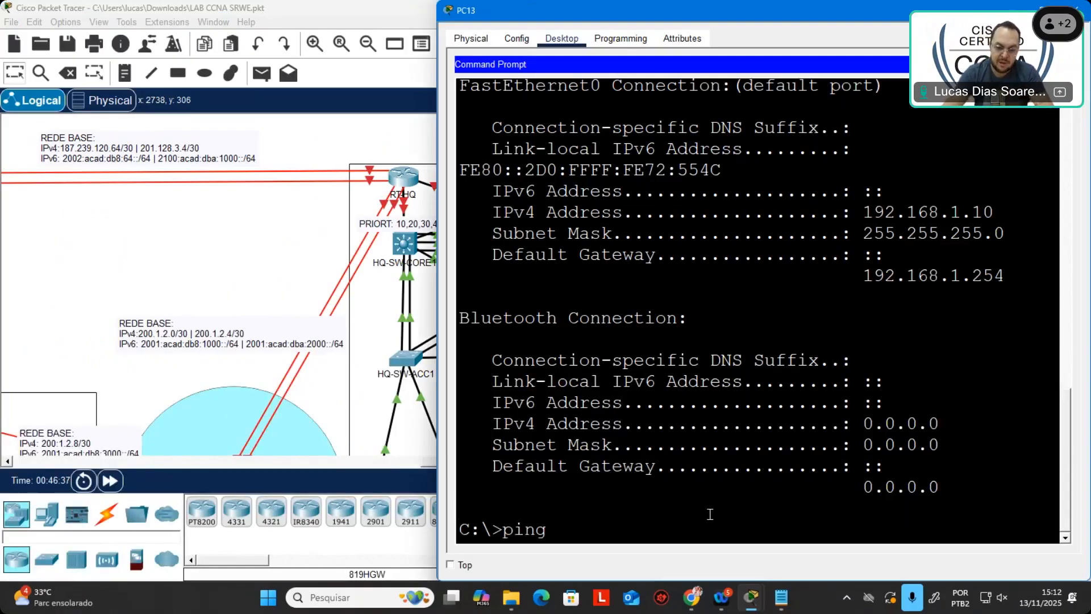
pyautogui.write('192.168.1.254')
pyautogui.press('Return')
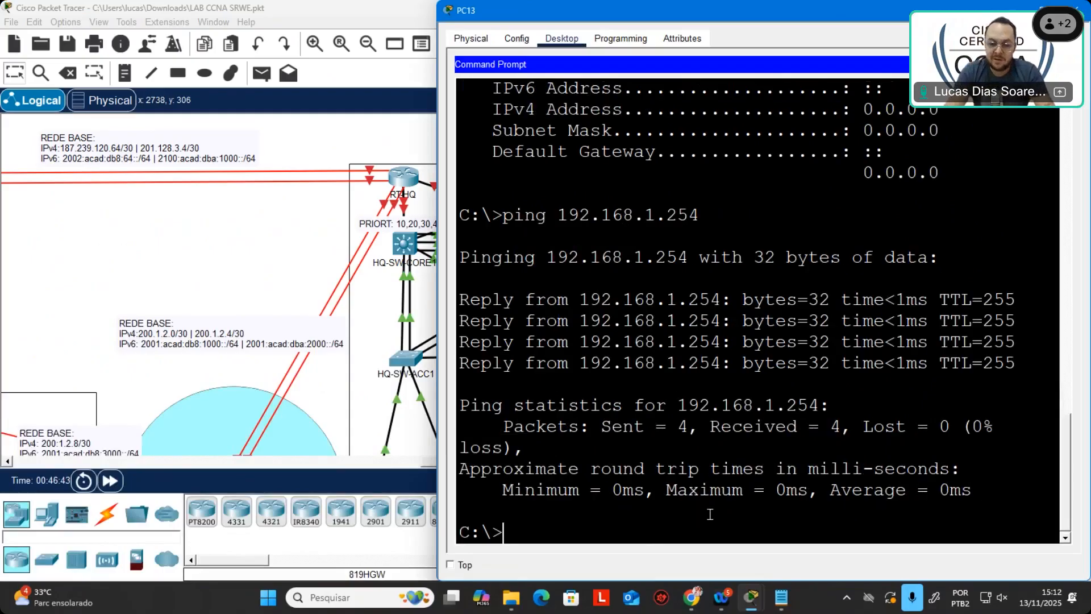
# Step: Ping 192.168.2.10 in VLAN 20 from PC13 to test inter-VLAN connectivity, and return to the topology
pyautogui.press('Up')
pyautogui.press('Left')
pyautogui.press('Left')
pyautogui.press('Left')
pyautogui.press('BackSpace')
pyautogui.write('2')
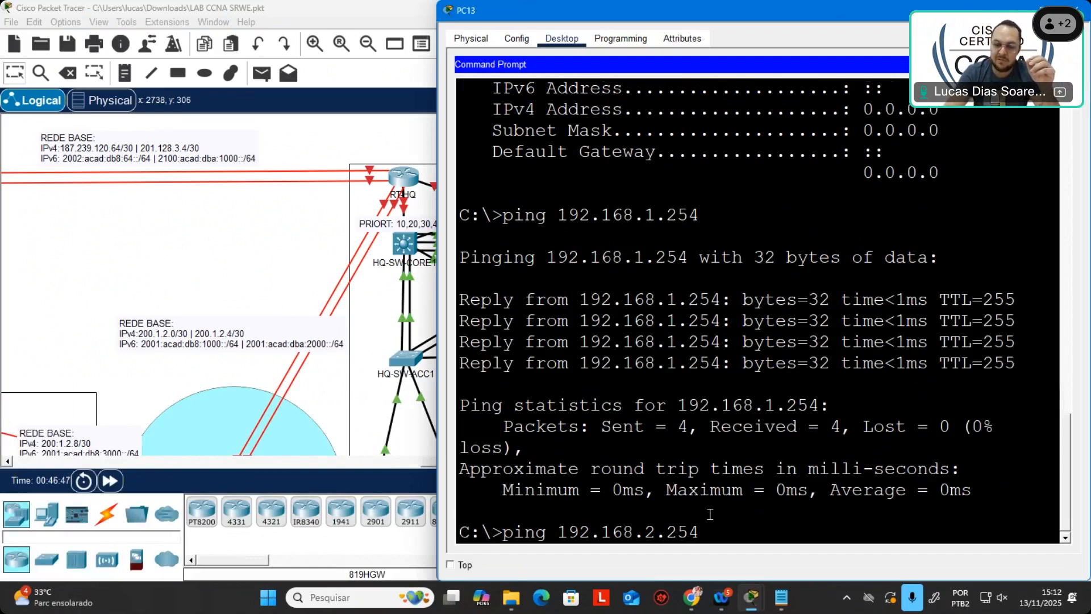
pyautogui.press('BackSpace')
pyautogui.press('BackSpace')
pyautogui.write('10')
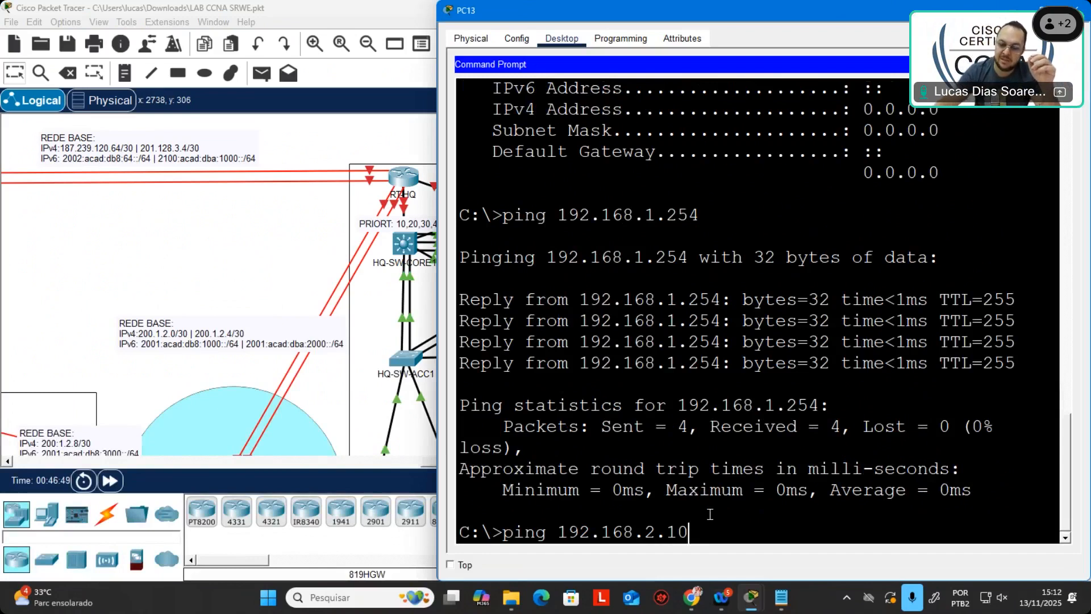
pyautogui.press('Return')
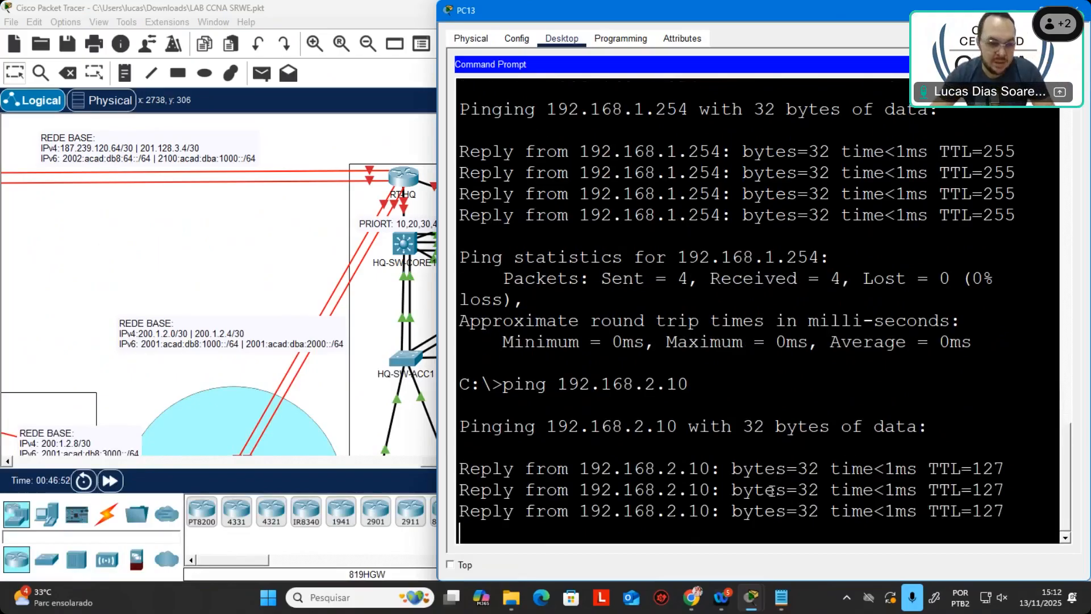
pyautogui.click(391, 13)
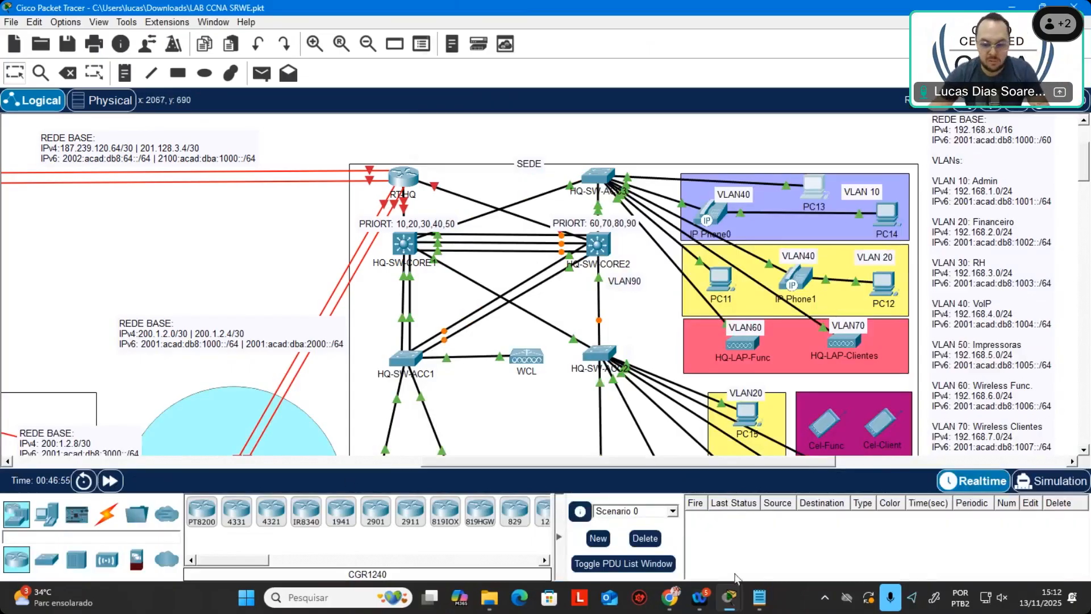
pyautogui.scroll(-1, 686, 305)
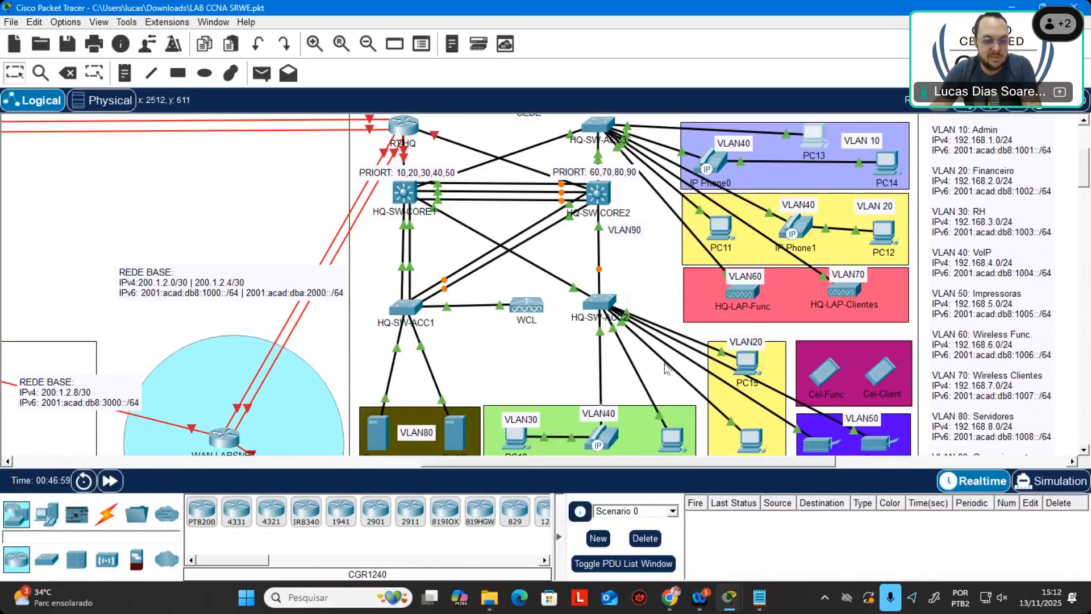
pyautogui.scroll(-1, 644, 362)
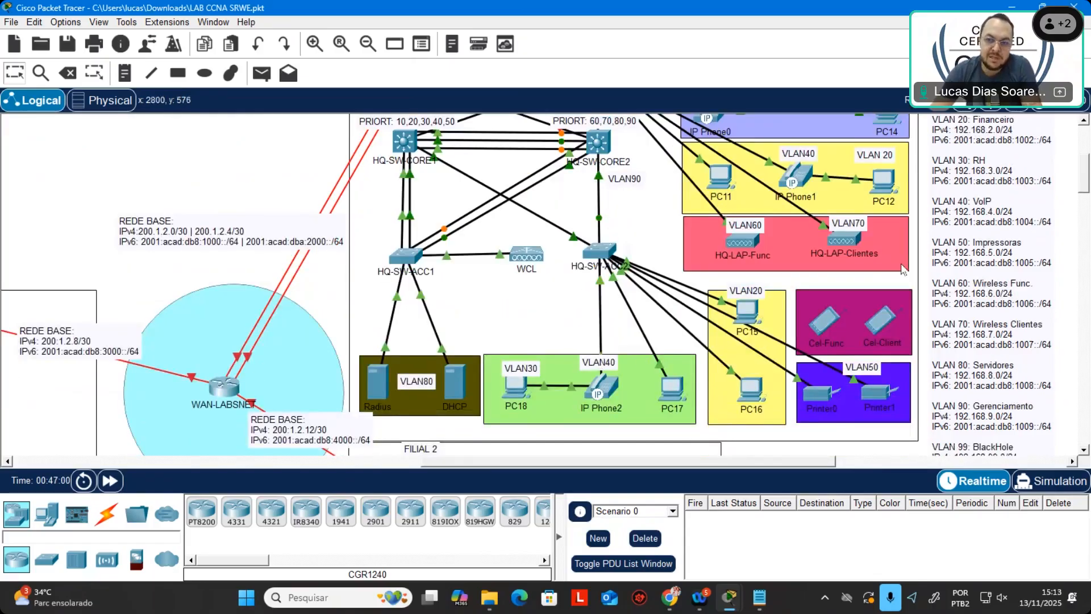
pyautogui.scroll(1, 832, 220)
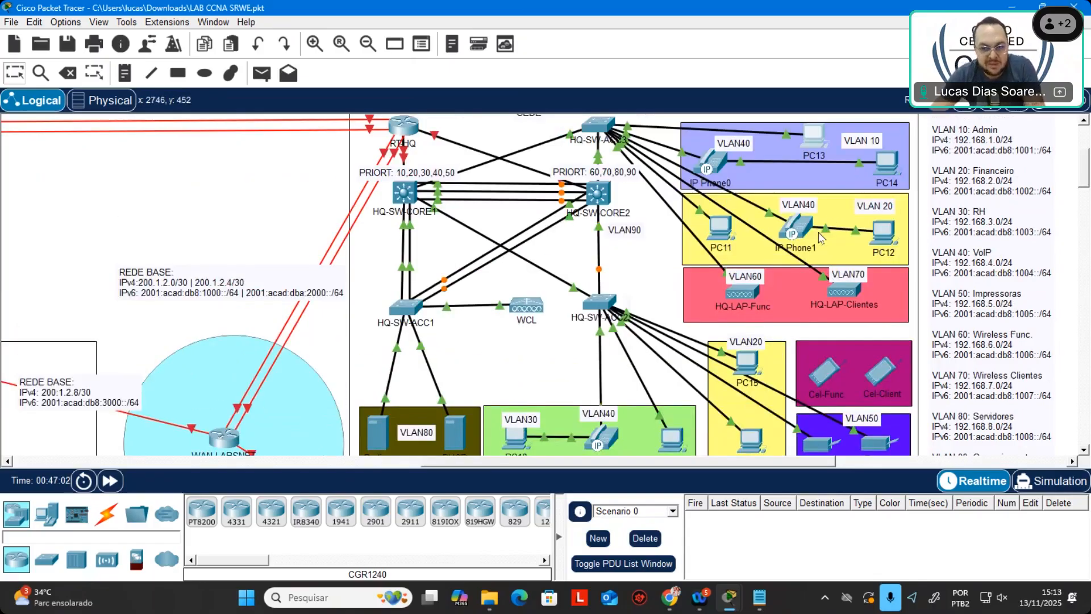
pyautogui.moveTo(806, 223)
pyautogui.mouseDown()
pyautogui.moveTo(805, 232)
pyautogui.moveTo(807, 223)
pyautogui.mouseUp()
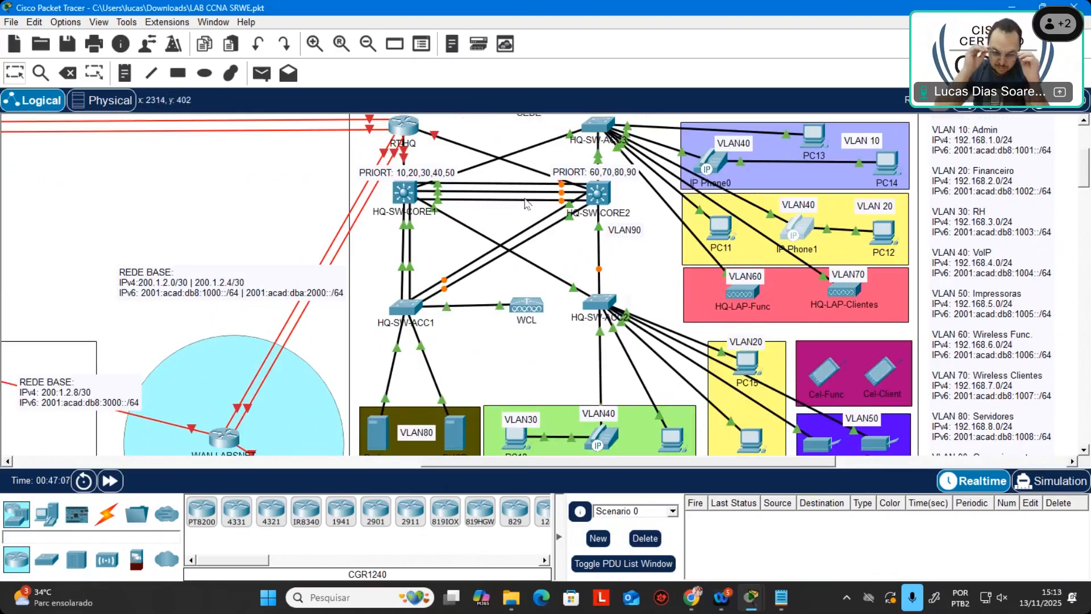
pyautogui.moveTo(526, 203)
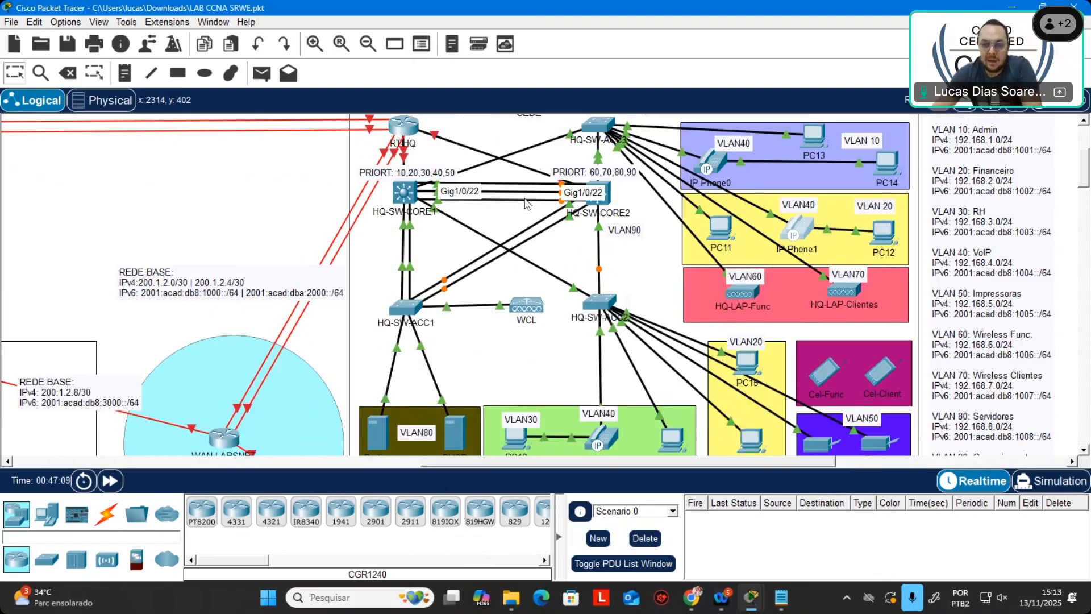
pyautogui.moveTo(885, 239); pyautogui.dragTo(885, 238)
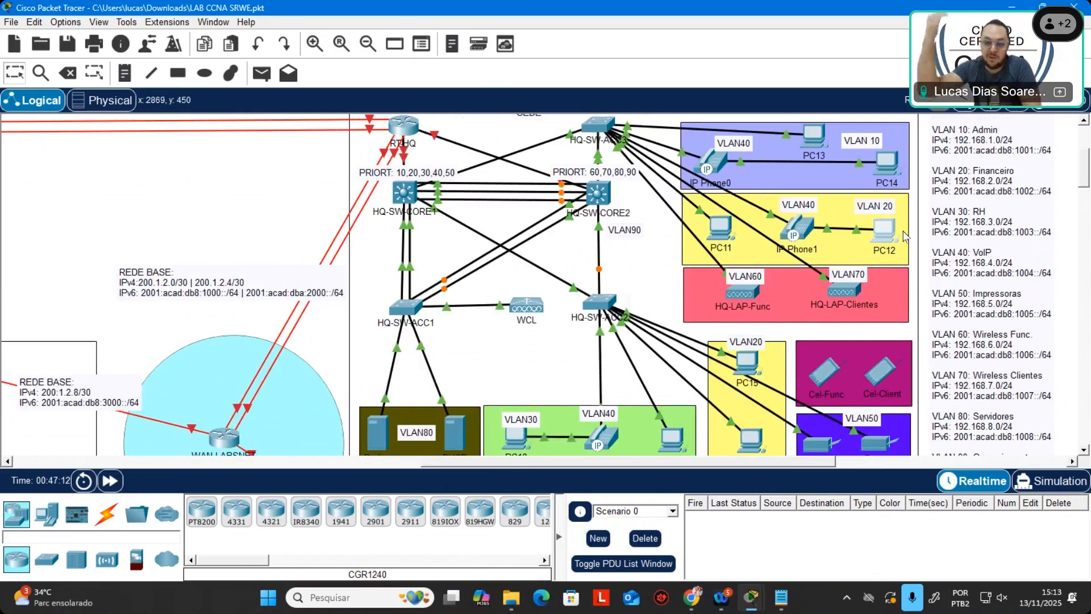
pyautogui.moveTo(794, 230); pyautogui.dragTo(805, 233)
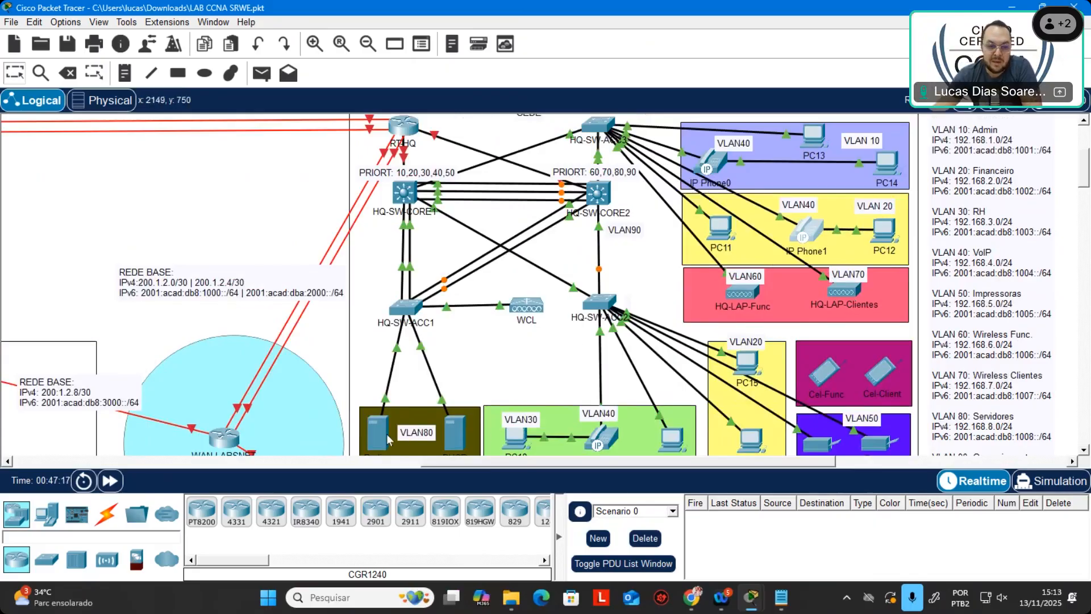
pyautogui.moveTo(388, 439)
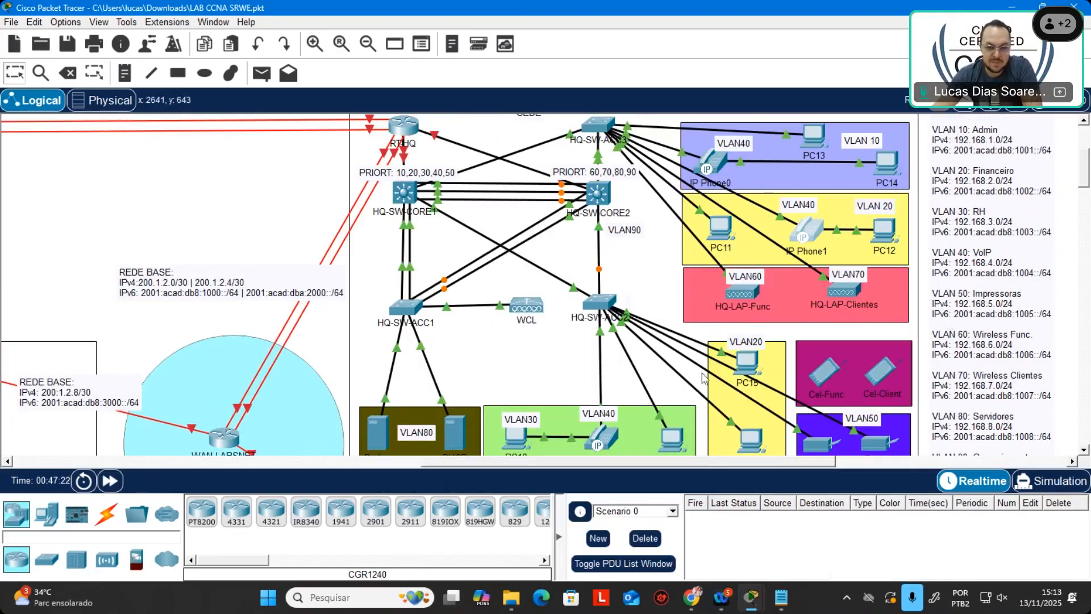
# Step: Switch to Notepad and mark item 6, FHRP, as "OK" in the HQ-NETWORK checklist
pyautogui.click(779, 596)
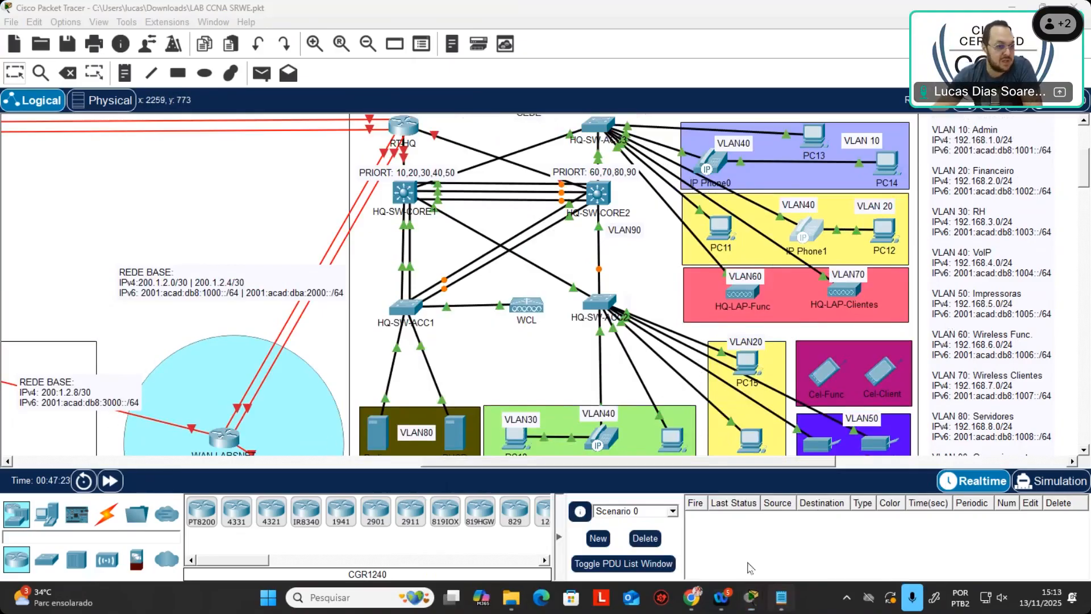
pyautogui.click(139, 160)
pyautogui.write('- ok')
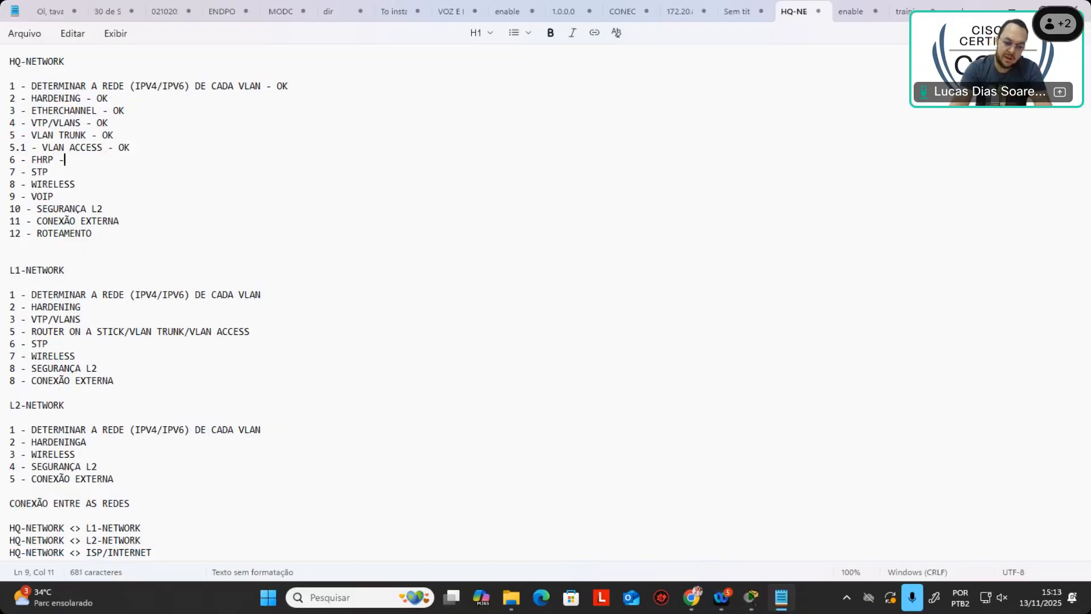
pyautogui.press('BackSpace')
pyautogui.press('BackSpace')
pyautogui.write('OK')
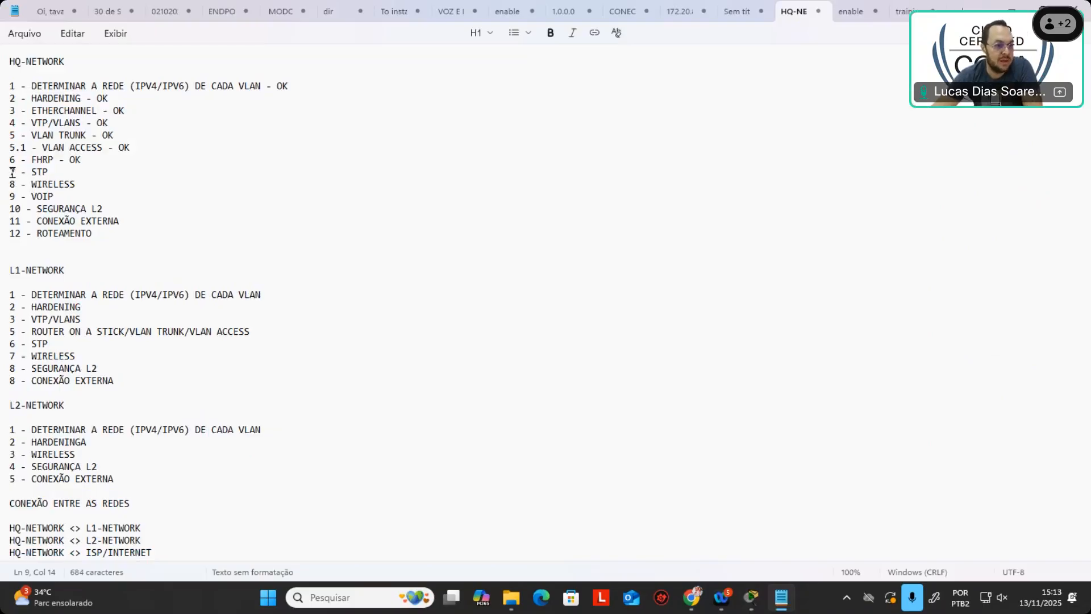
# Step: Check item 7, STP, in the HQ-NETWORK checklist and switch back to the Packet Tracer topology around the core switches
pyautogui.moveTo(60, 172); pyautogui.dragTo(9, 172)
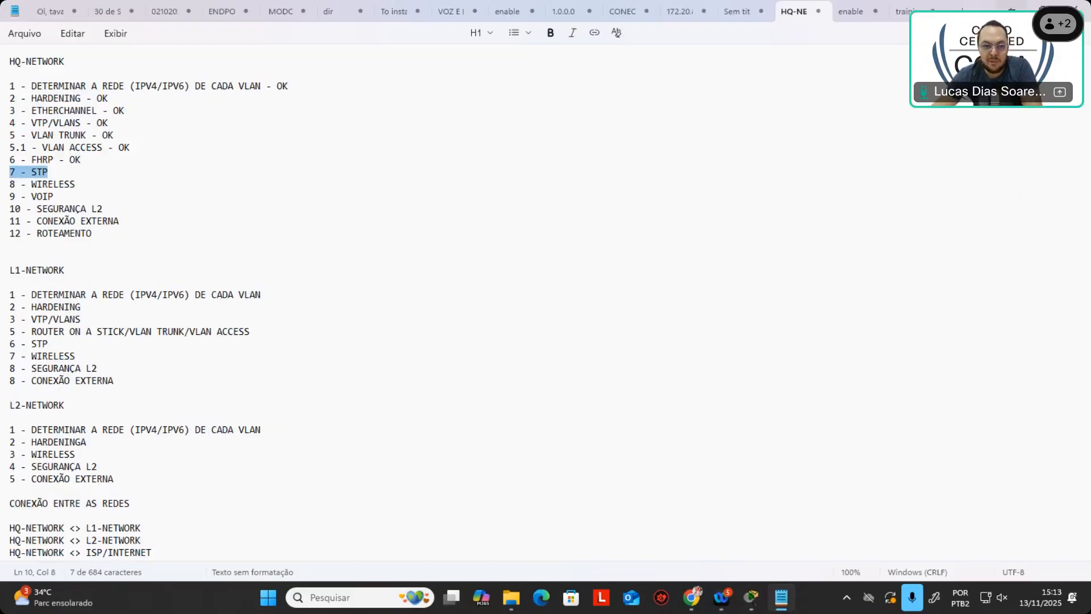
pyautogui.hotkey('alt', 'Tab')
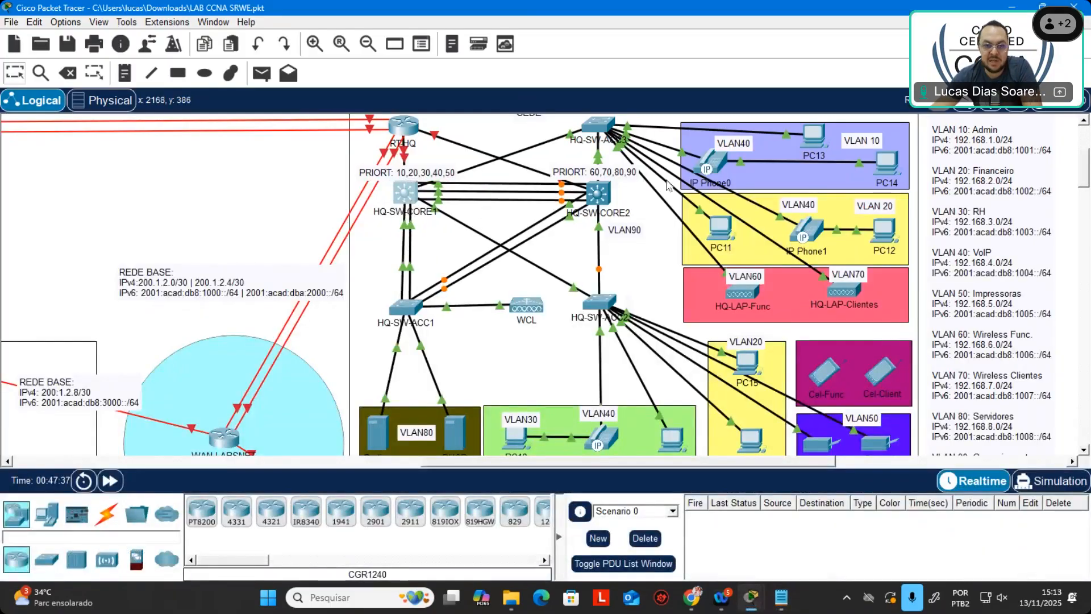
pyautogui.moveTo(597, 191); pyautogui.dragTo(602, 211)
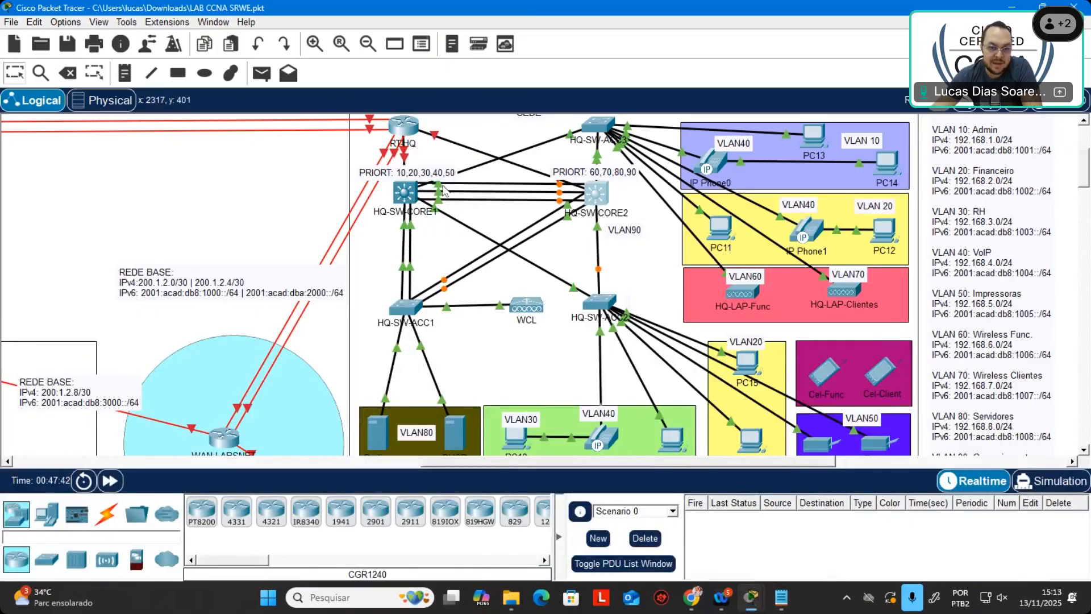